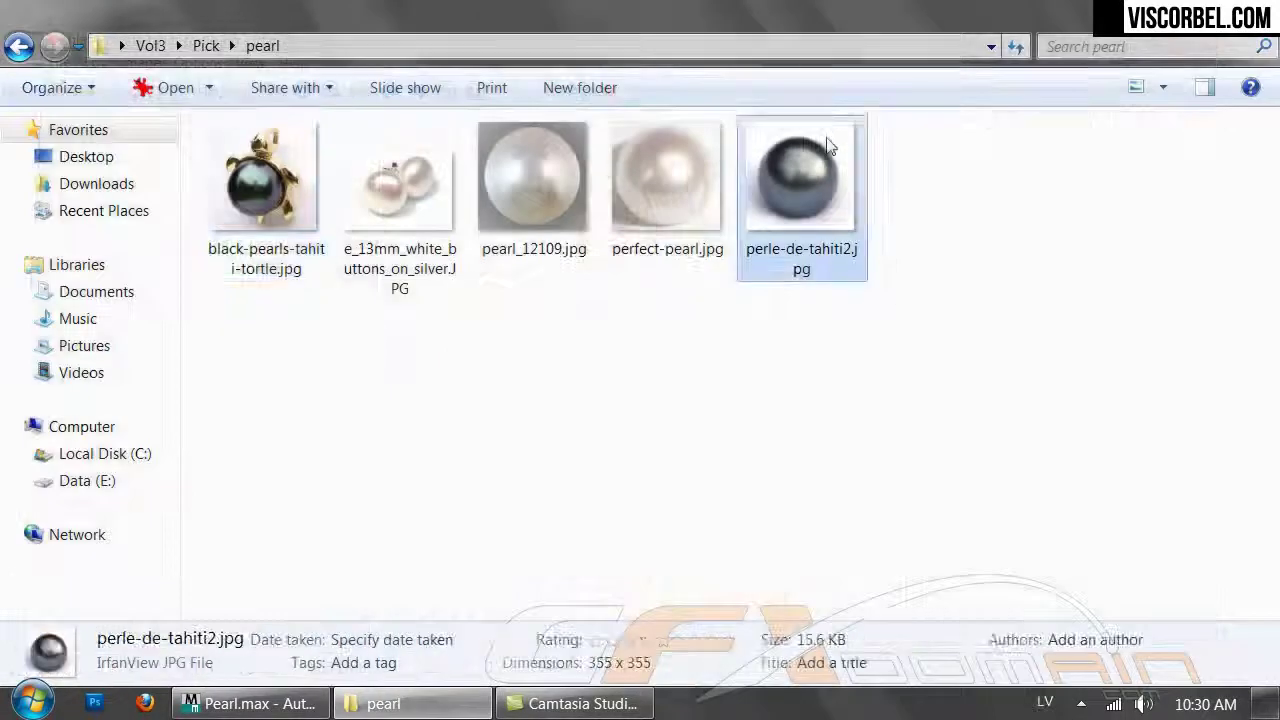
# View the reference photos perle-de-tahiti2.jpg and e_13mm_white_buttons_on_silver.JPG to examine the pearls' colour and reflections
pyautogui.doubleClick(800, 177)
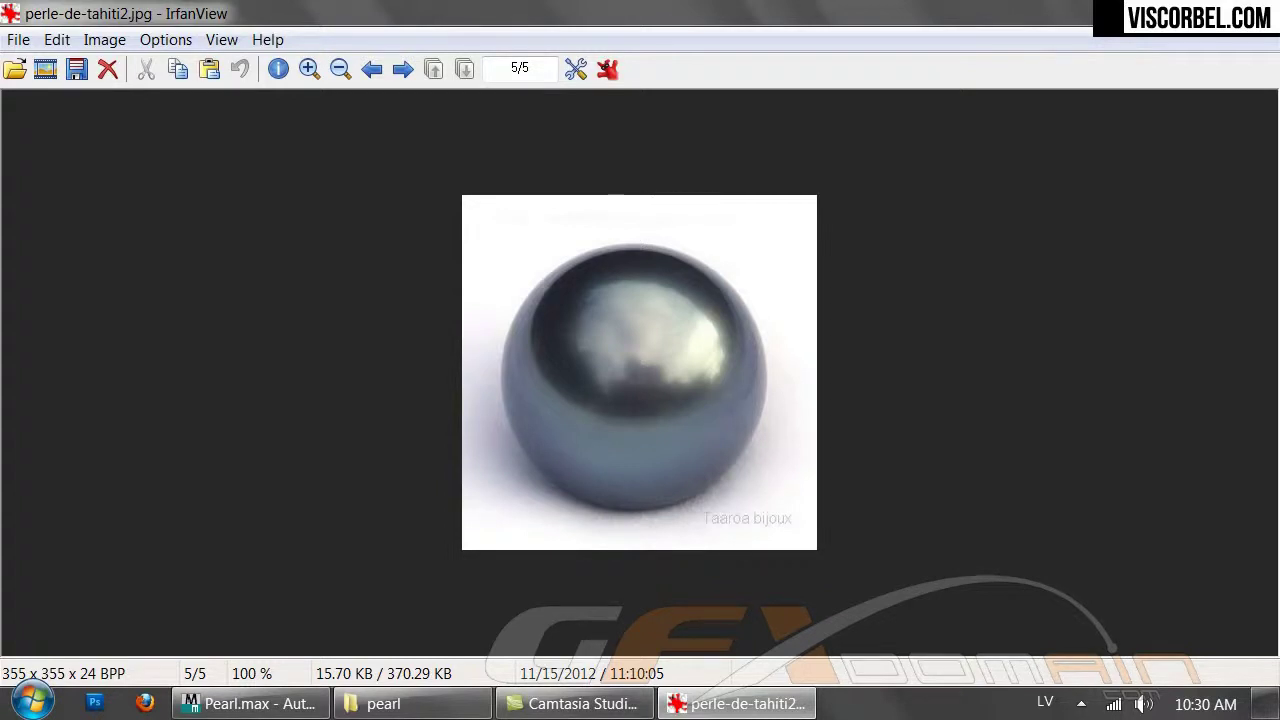
pyautogui.press('Escape')
pyautogui.moveTo(566, 491); pyautogui.dragTo(774, 580)
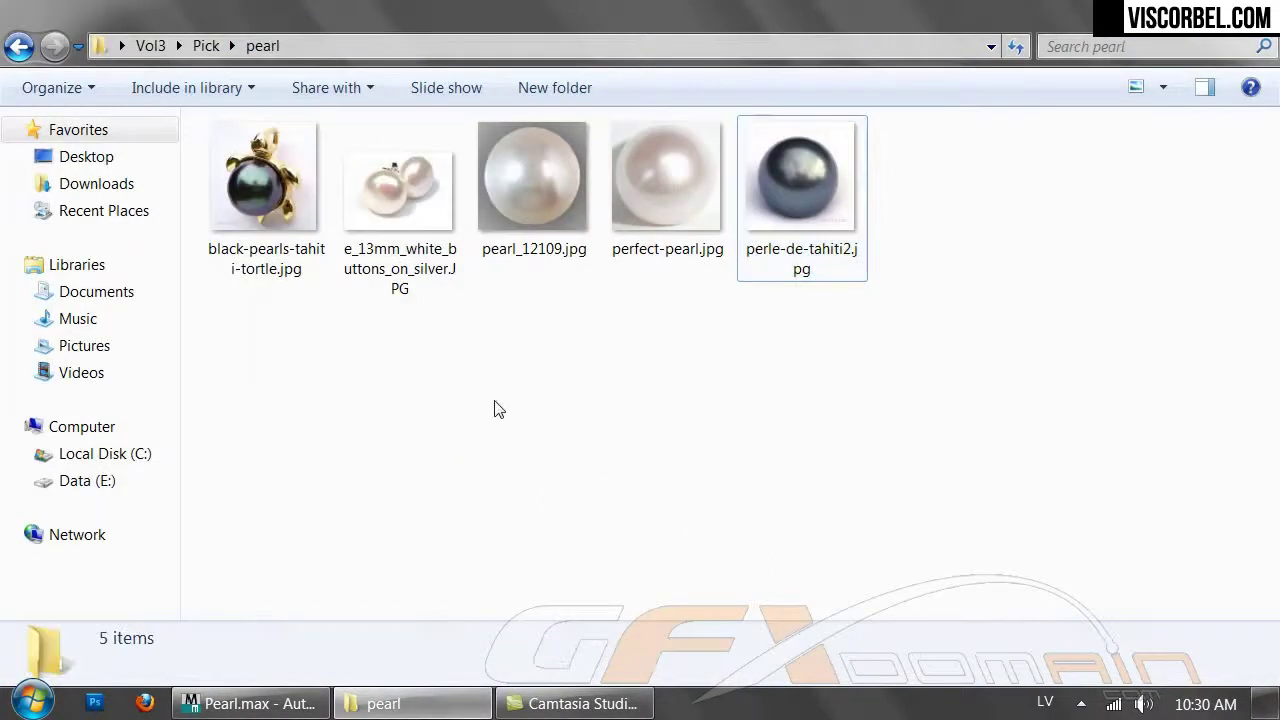
pyautogui.doubleClick(399, 205)
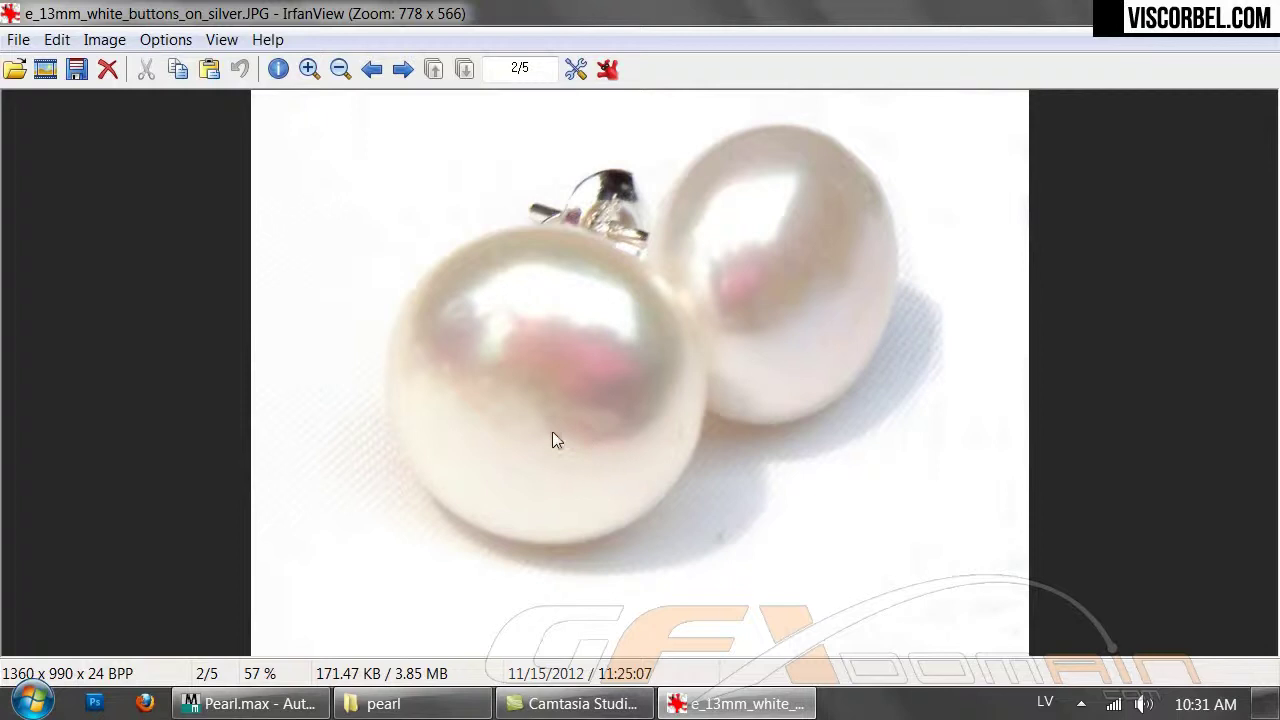
# Switch to 3ds Max and change the 08 - Default material from Standard to VRayMtl in the Material Editor
pyautogui.moveTo(245, 704)
pyautogui.click(250, 703)
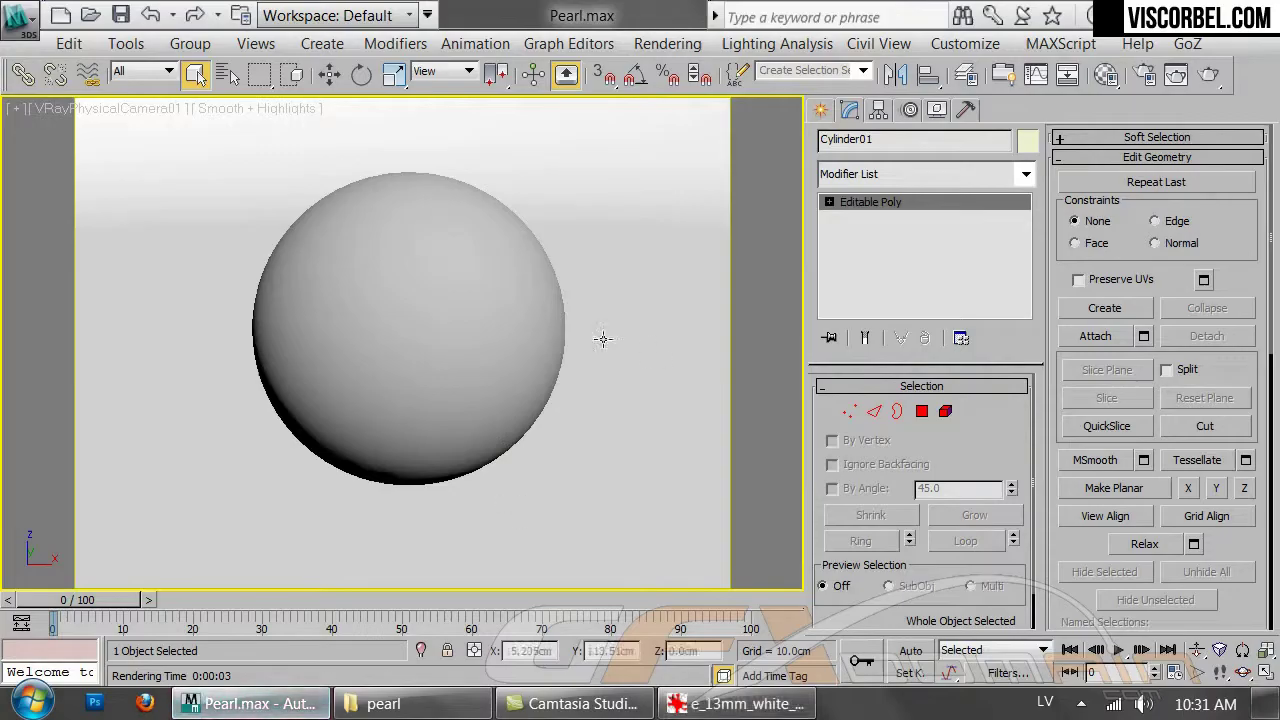
pyautogui.press('m')
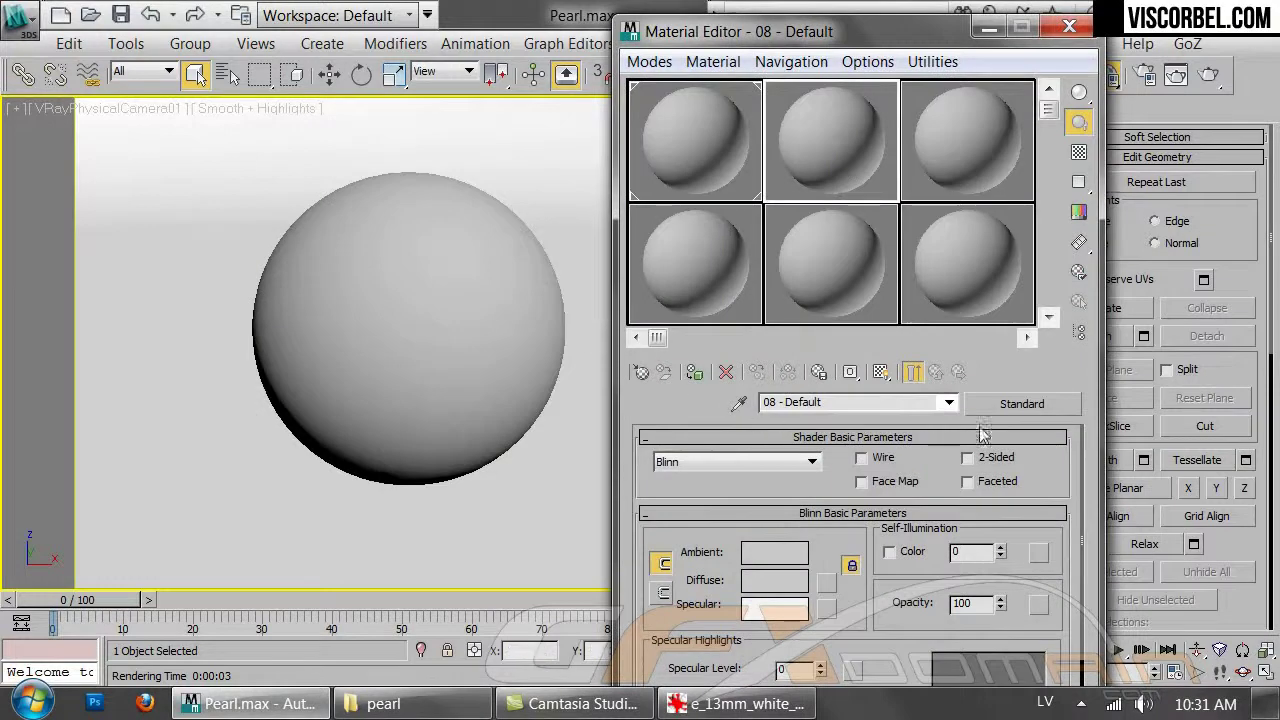
pyautogui.click(1022, 404)
pyautogui.doubleClick(528, 484)
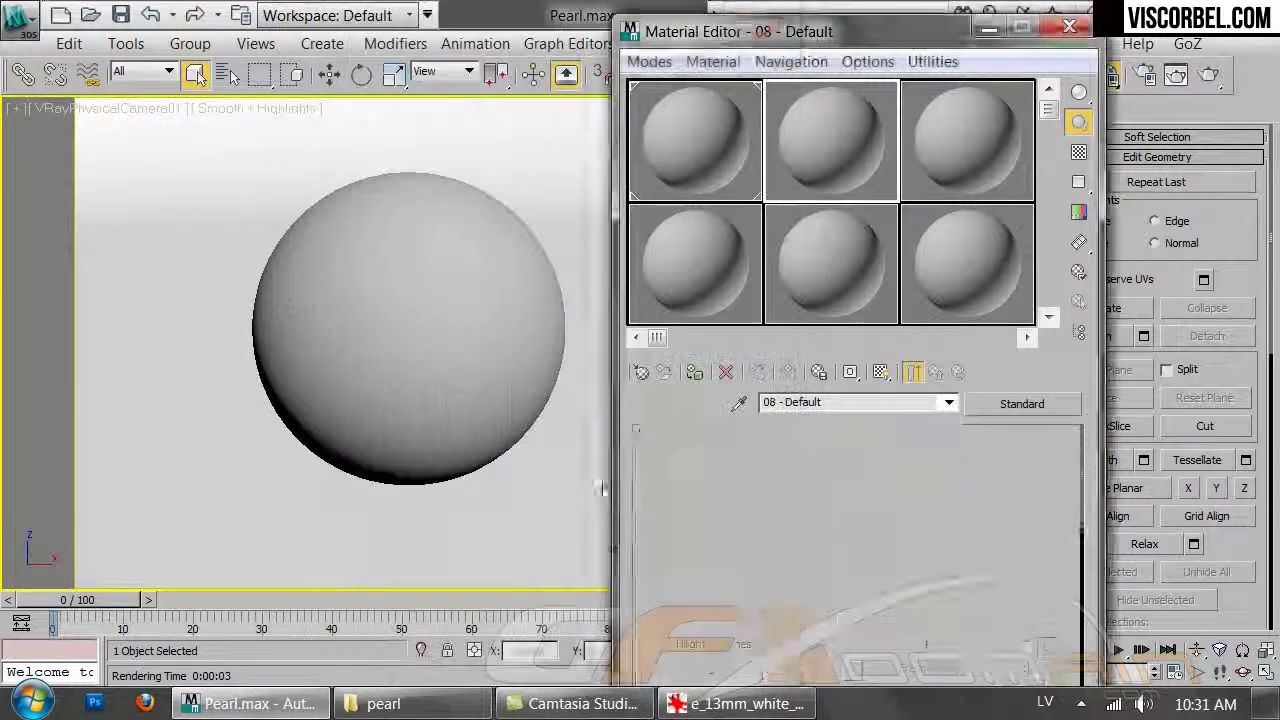
# Set the material's diffuse colour to beige with hue 25, saturation 50 and value 128, and assign it to the sphere
pyautogui.click(796, 561)
pyautogui.moveTo(756, 236); pyautogui.dragTo(745, 233)
pyautogui.click(734, 213)
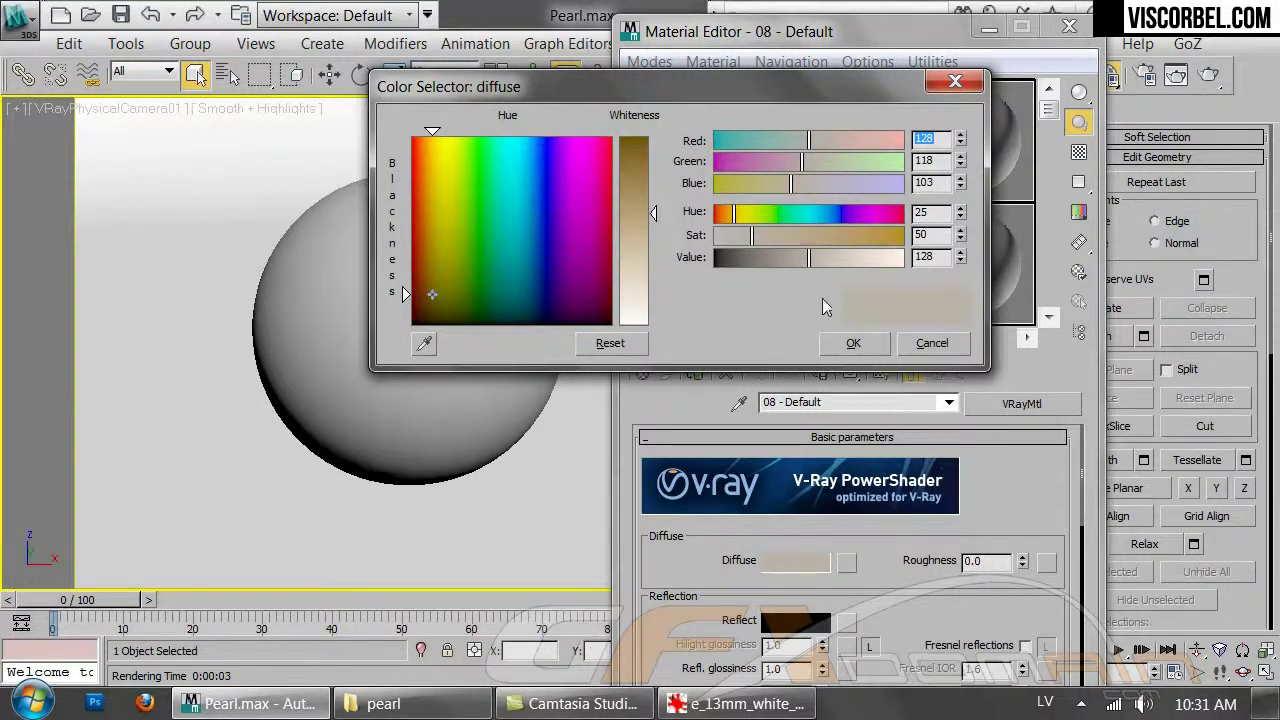
pyautogui.click(846, 342)
pyautogui.moveTo(874, 129); pyautogui.dragTo(514, 314)
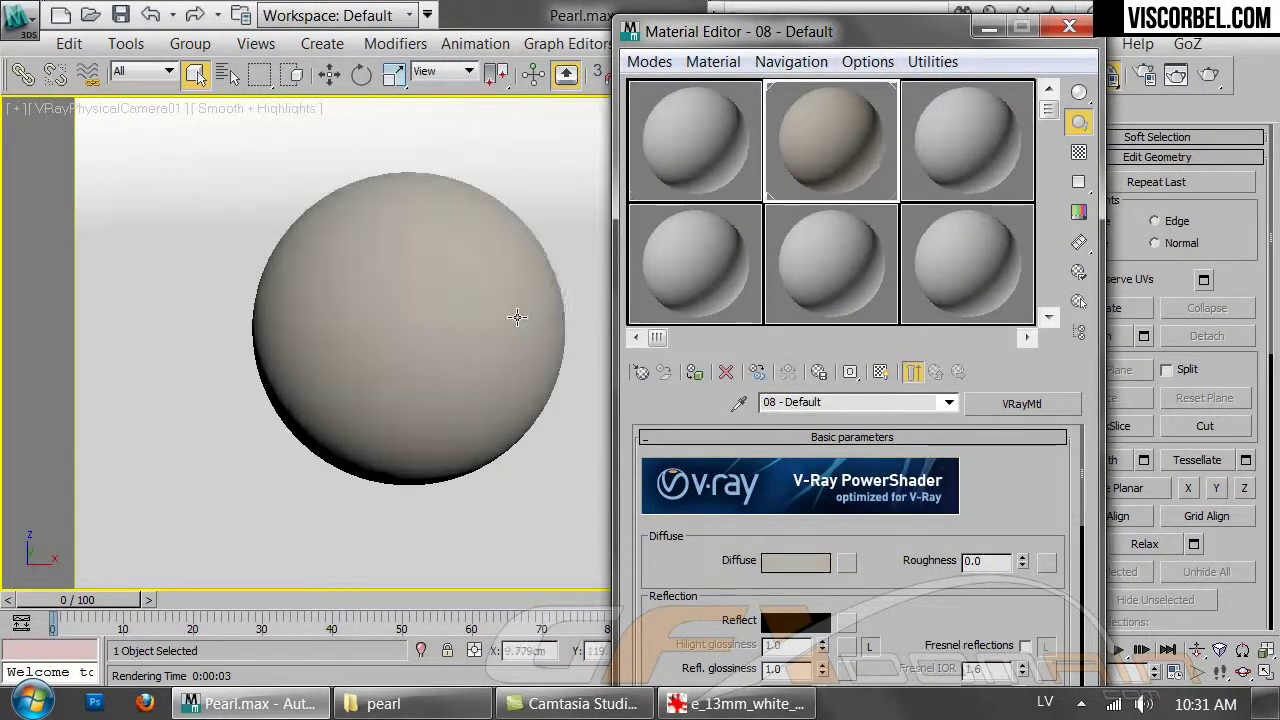
# Render the sphere and compare the result with the white pearl reference photo
pyautogui.click(1209, 73)
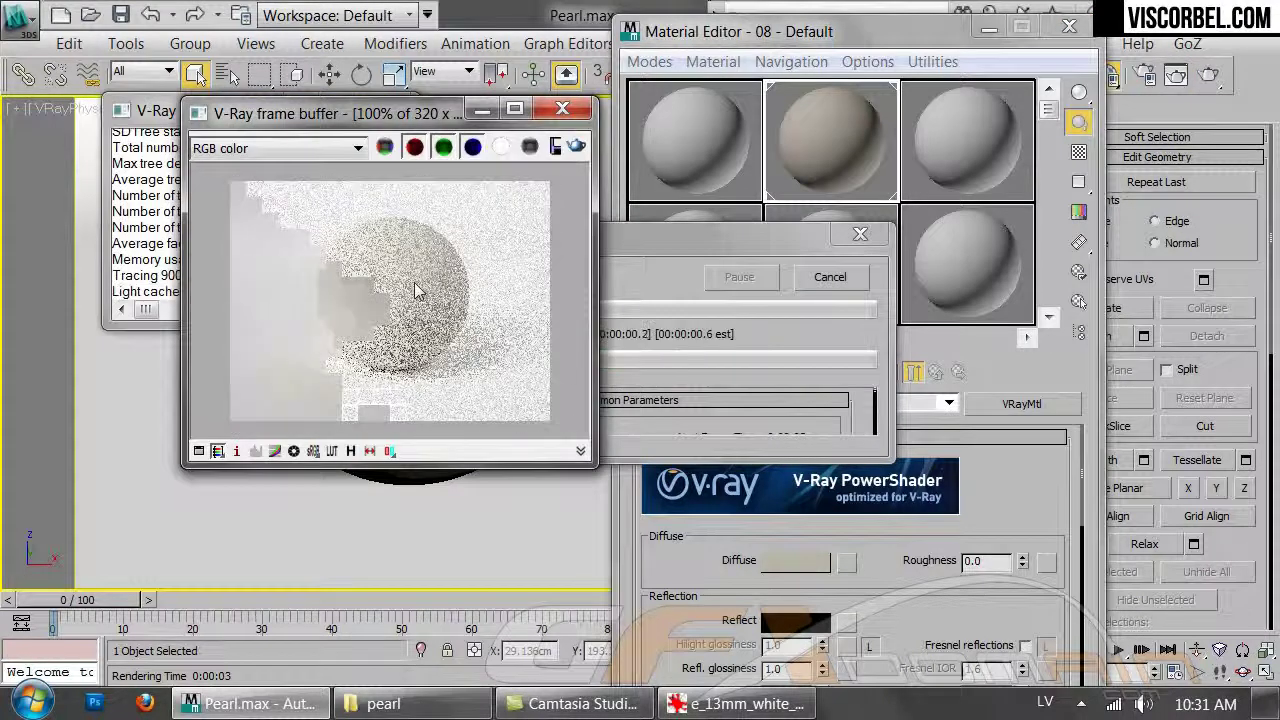
pyautogui.click(735, 703)
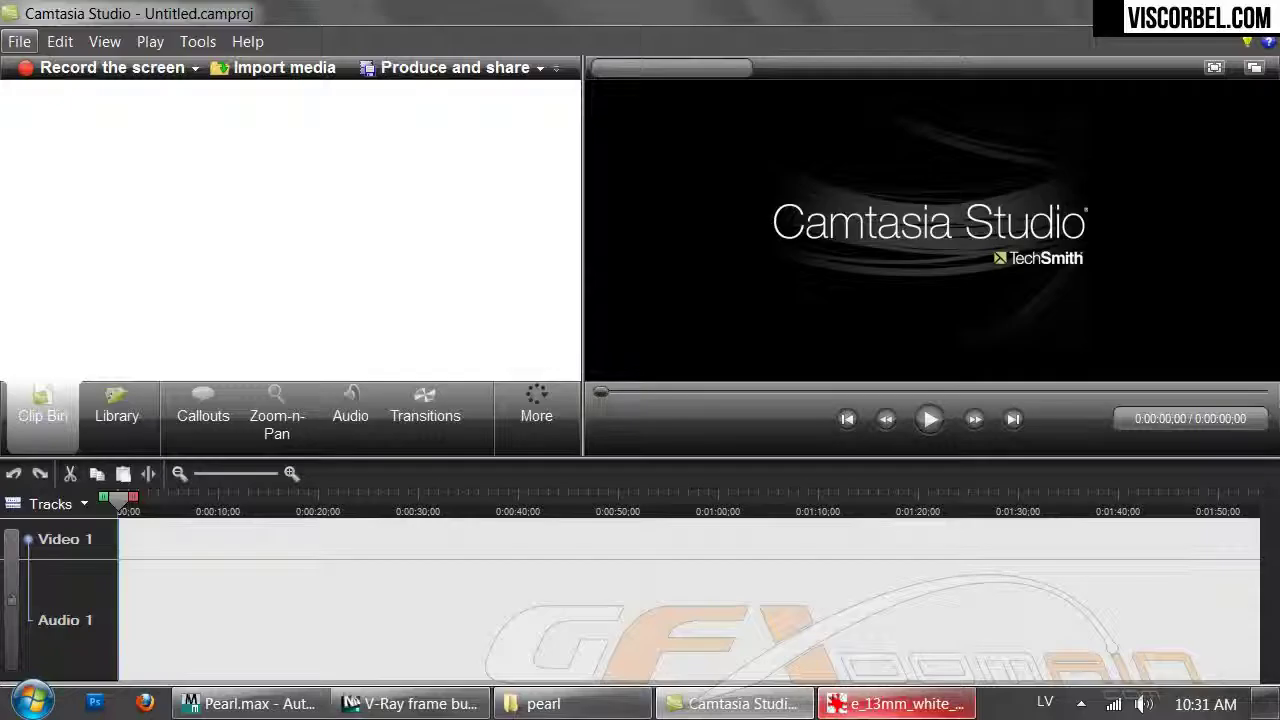
pyautogui.click(900, 704)
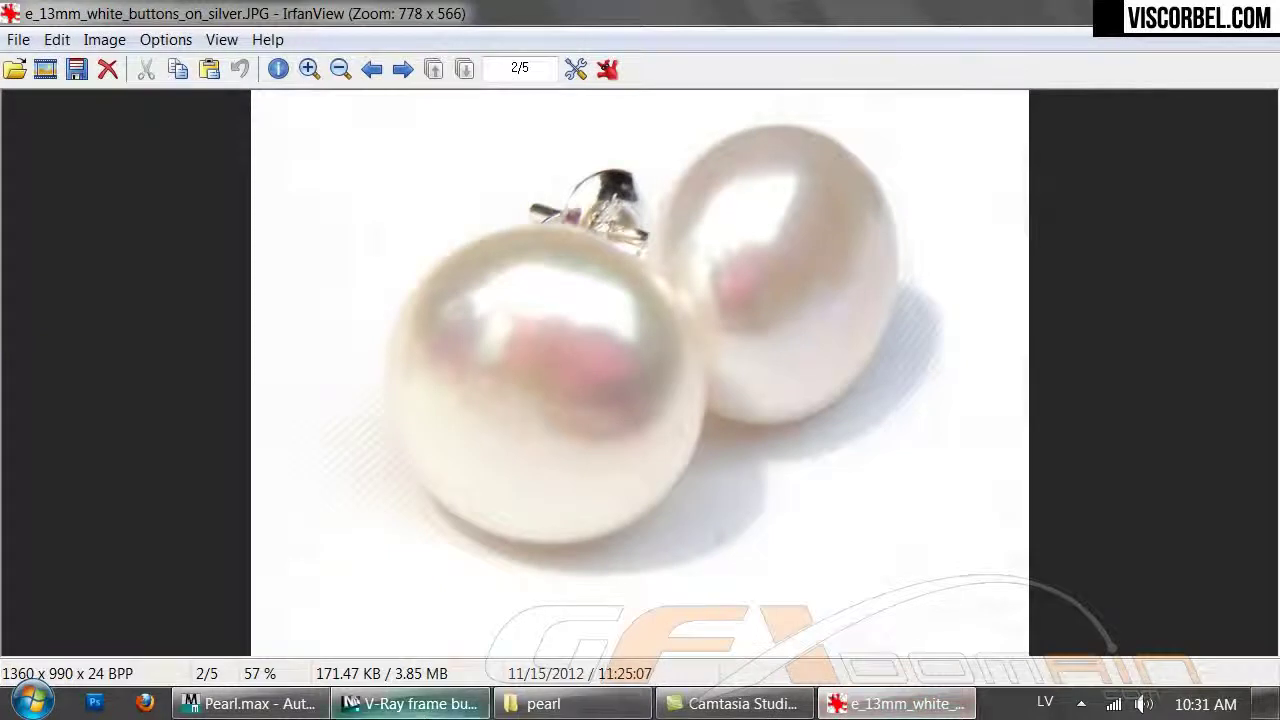
pyautogui.click(415, 704)
# Desaturate the diffuse colour to hue 26, saturation 32 and value 128
pyautogui.click(795, 560)
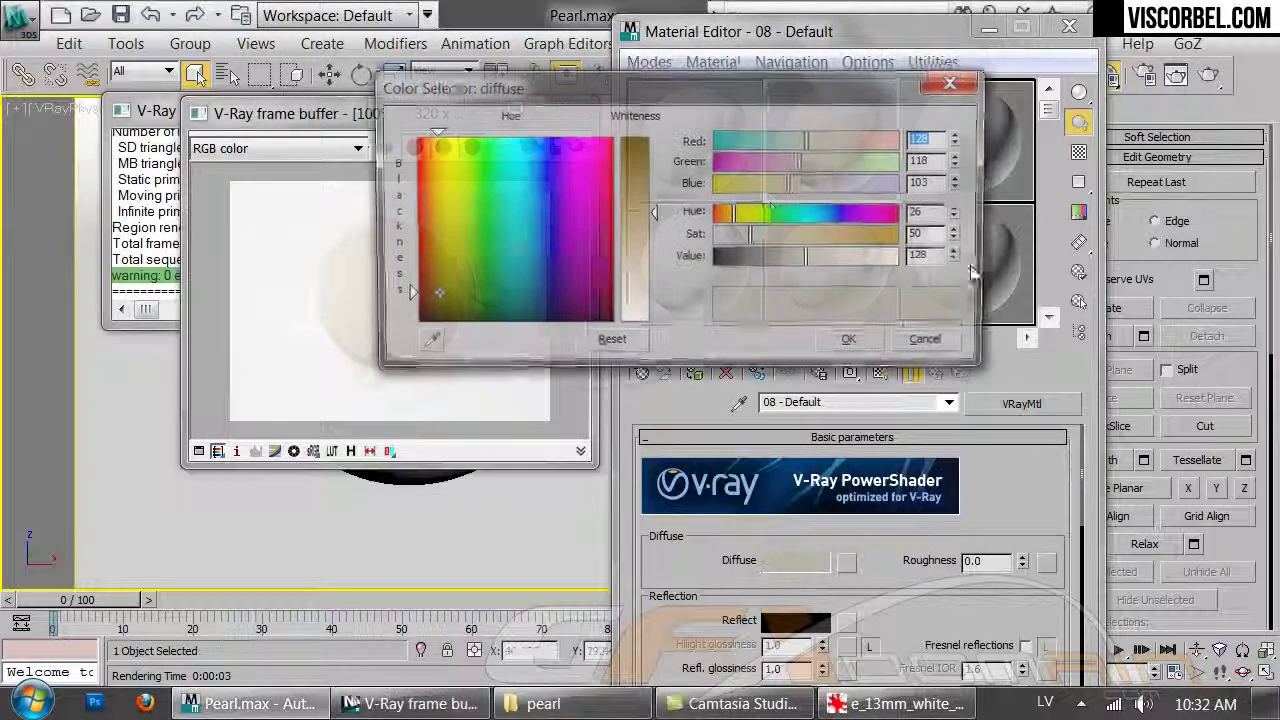
pyautogui.moveTo(752, 235); pyautogui.dragTo(742, 240)
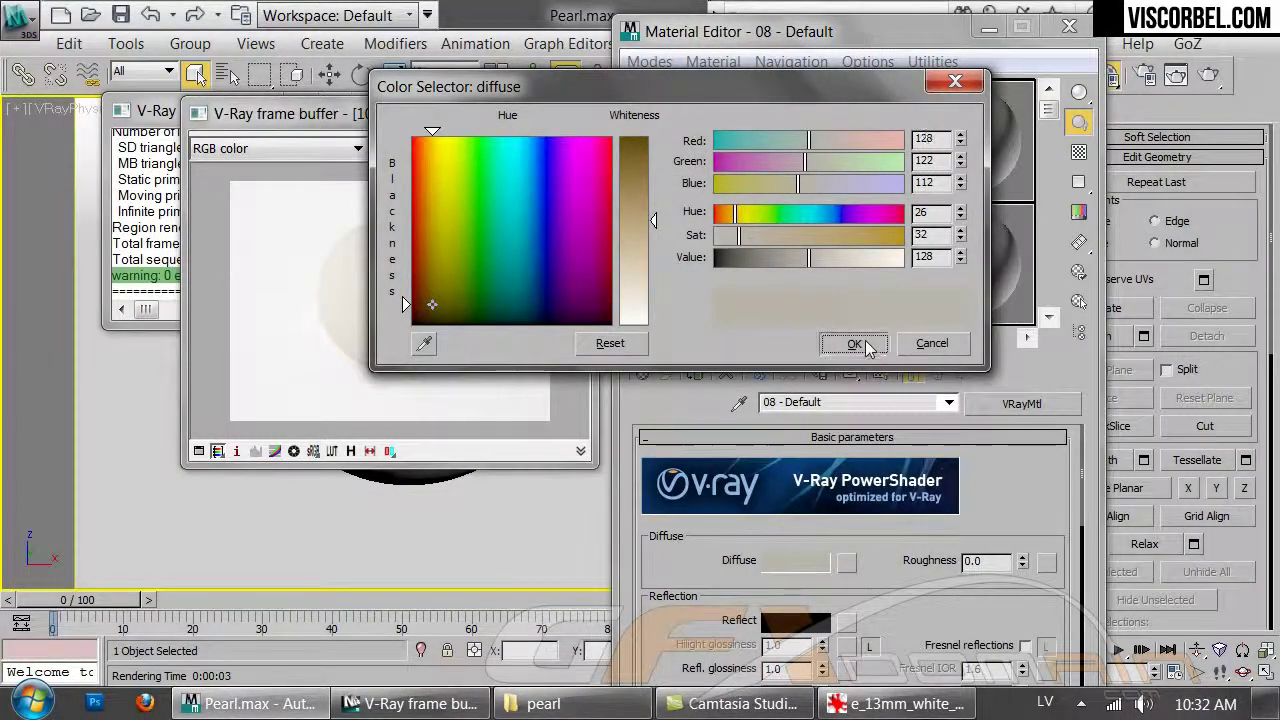
pyautogui.click(853, 343)
# Render the sphere again to check the diffuse colour, and close the frame buffer and V-Ray messages windows
pyautogui.click(576, 146)
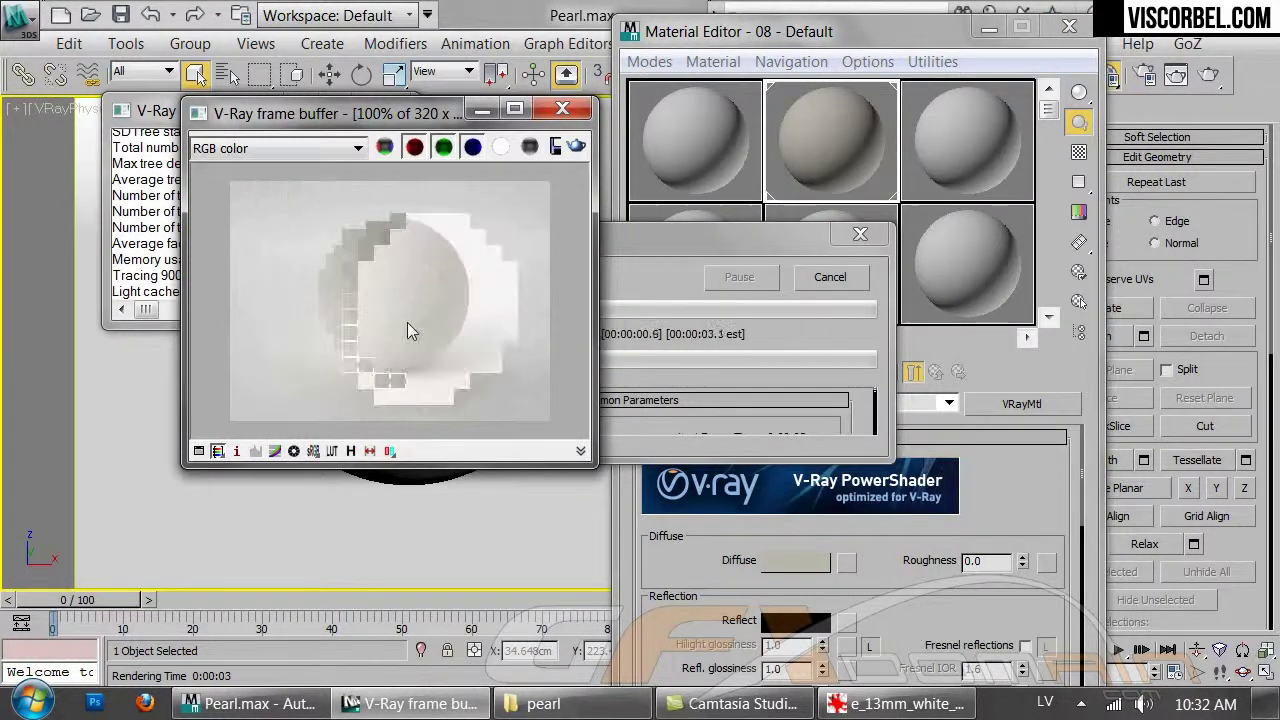
pyautogui.click(576, 114)
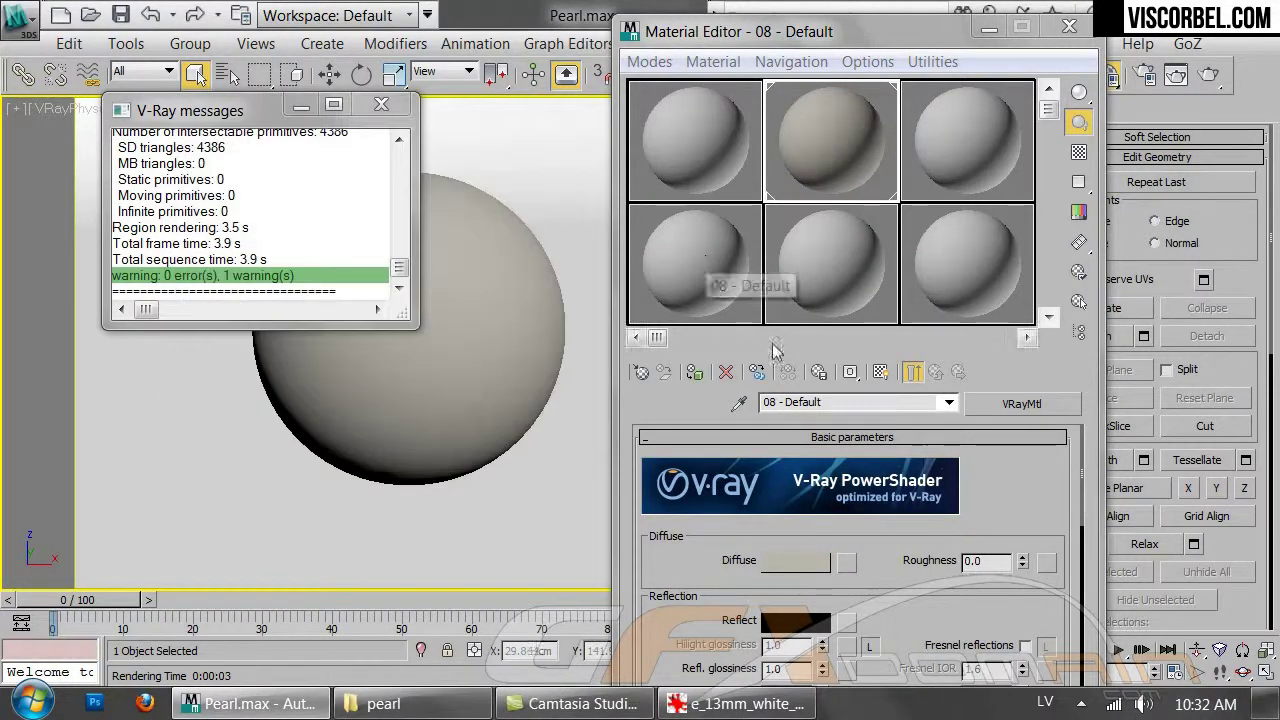
pyautogui.click(379, 109)
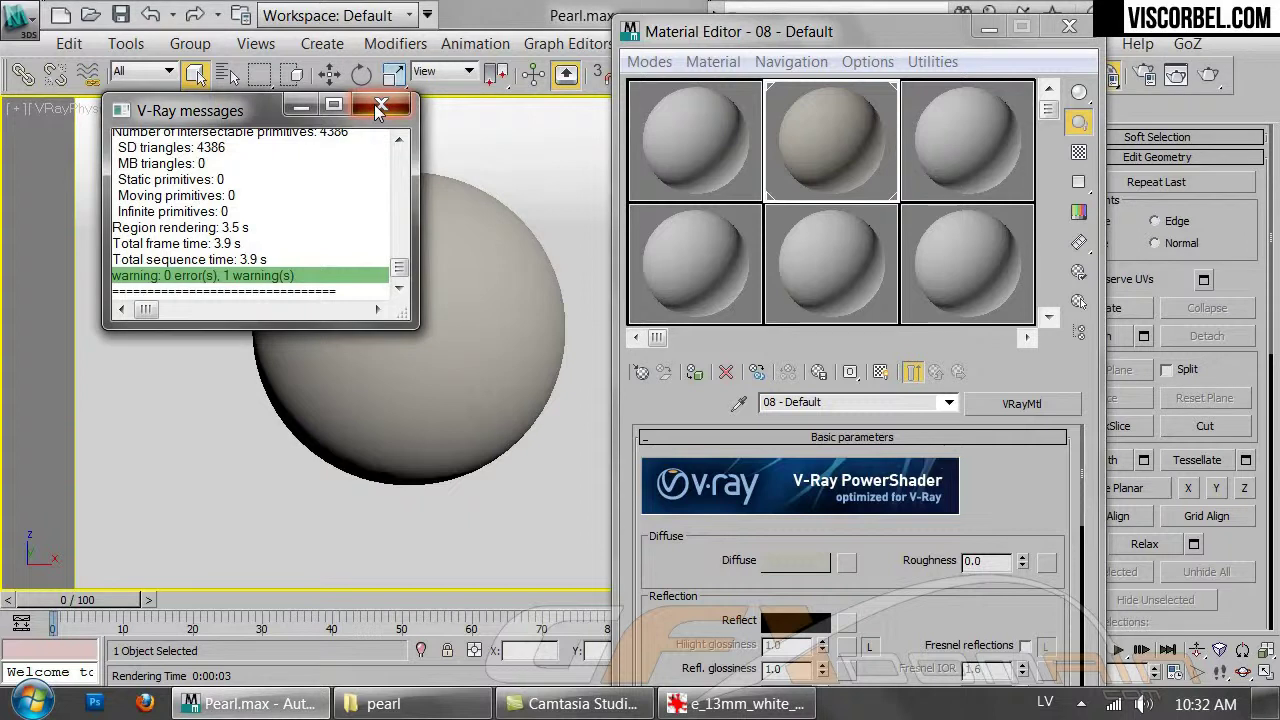
# Set the reflection colour to pure red (255, 0, 0) and inspect the material in an enlarged preview
pyautogui.scroll(-2, 882, 560)
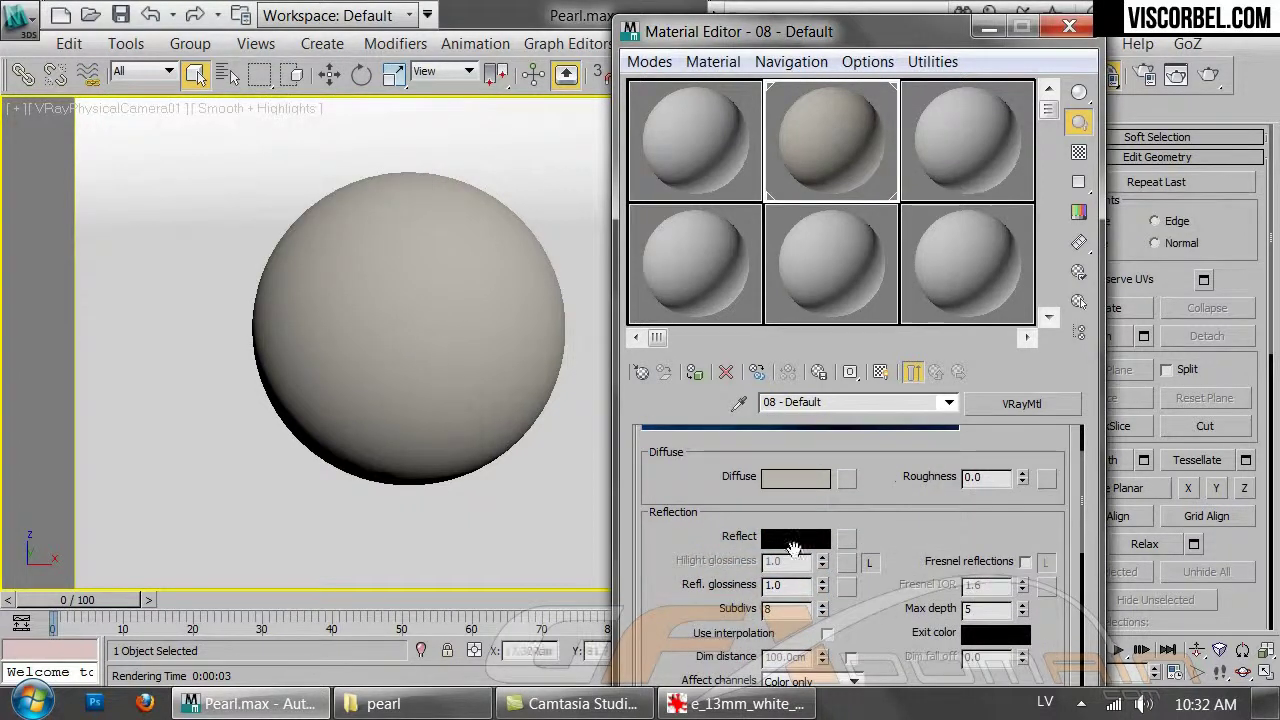
pyautogui.click(790, 547)
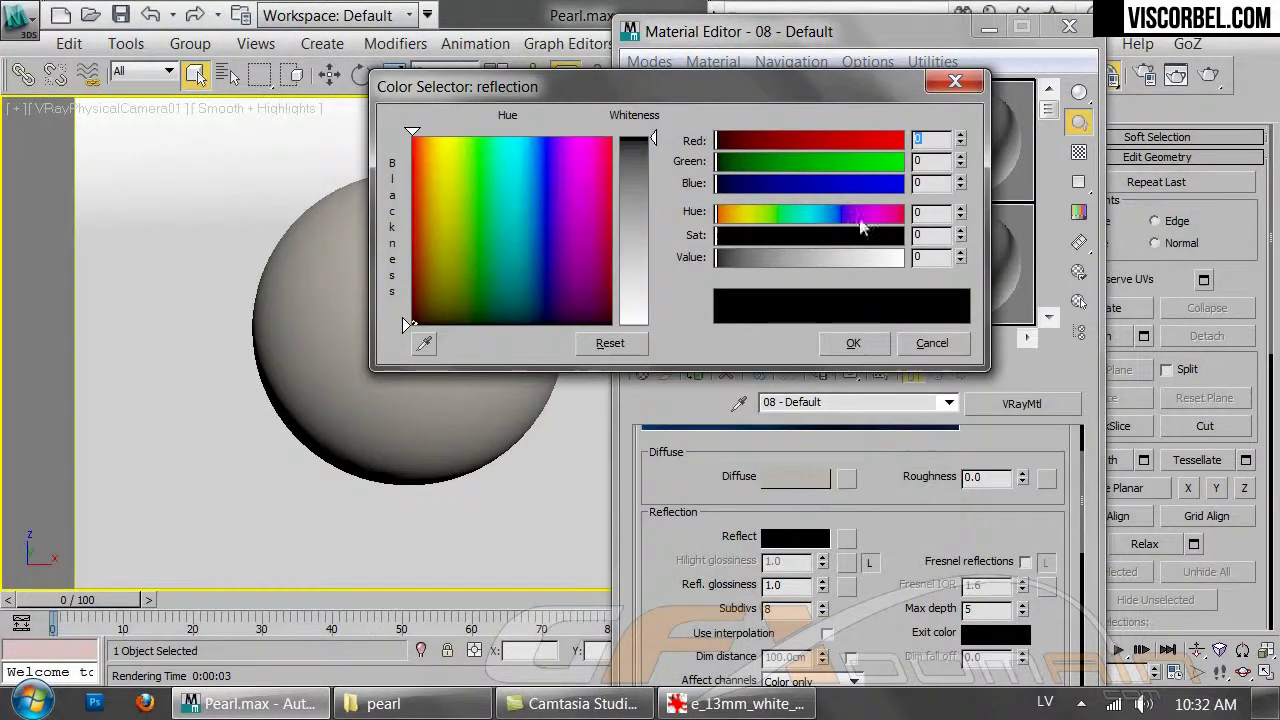
pyautogui.click(893, 213)
pyautogui.click(857, 238)
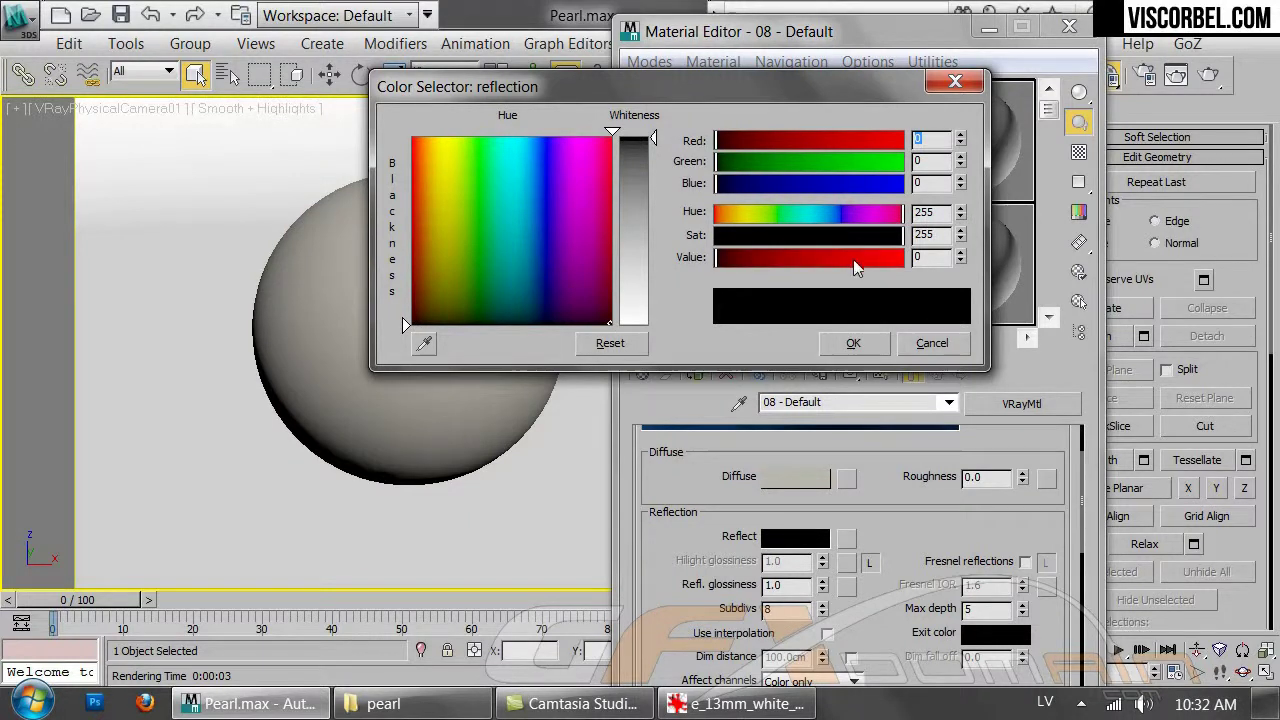
pyautogui.click(851, 257)
pyautogui.click(853, 343)
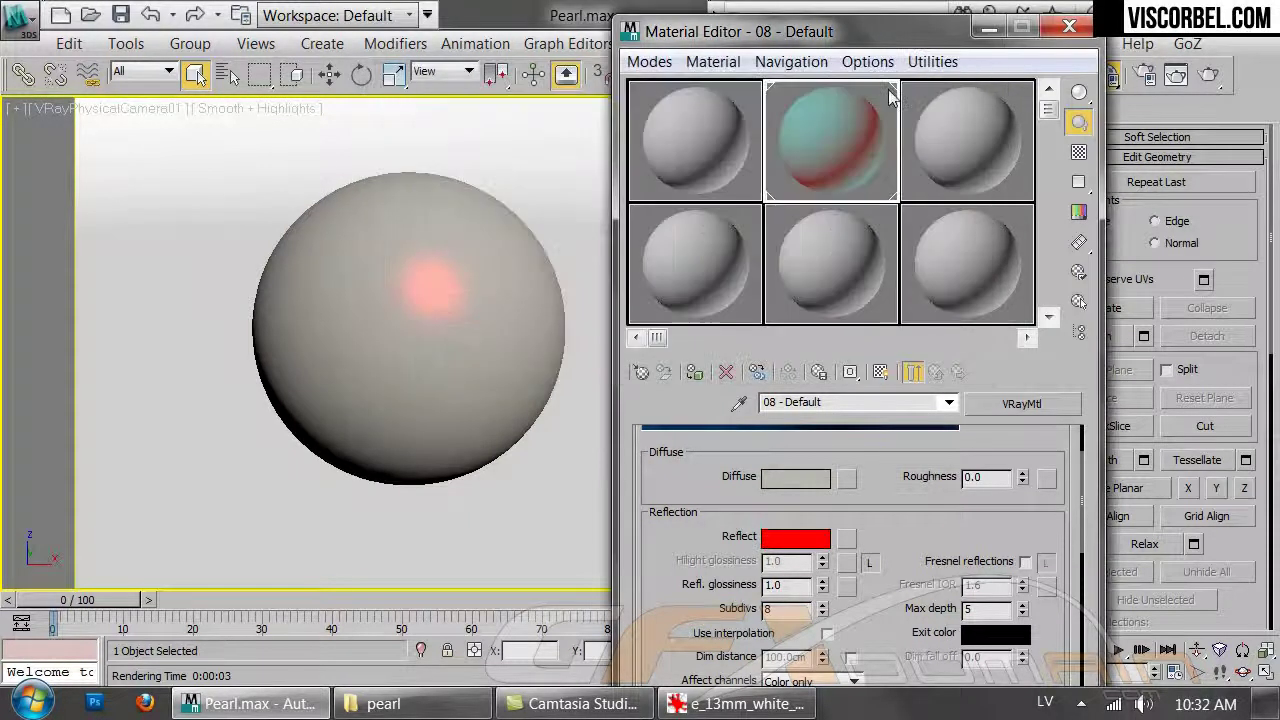
pyautogui.doubleClick(839, 137)
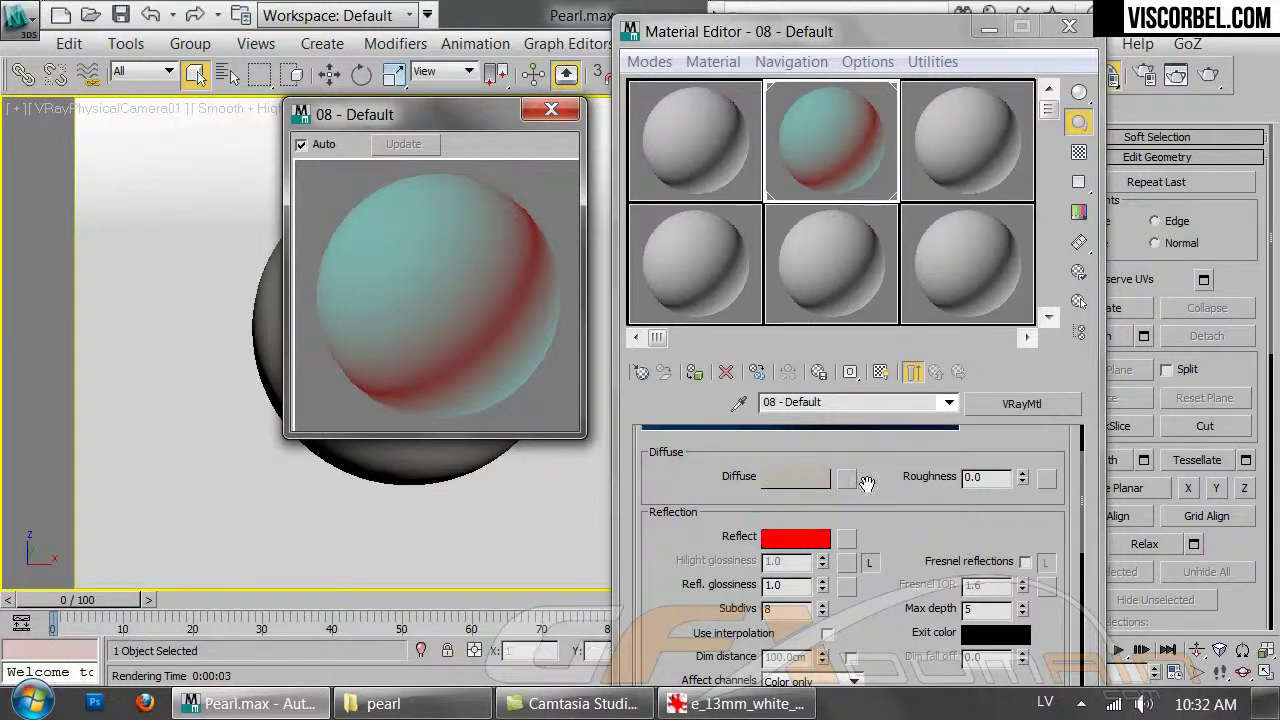
pyautogui.click(551, 110)
# Set the material's energy preservation mode to Monochrome
pyautogui.scroll(-10, 880, 604)
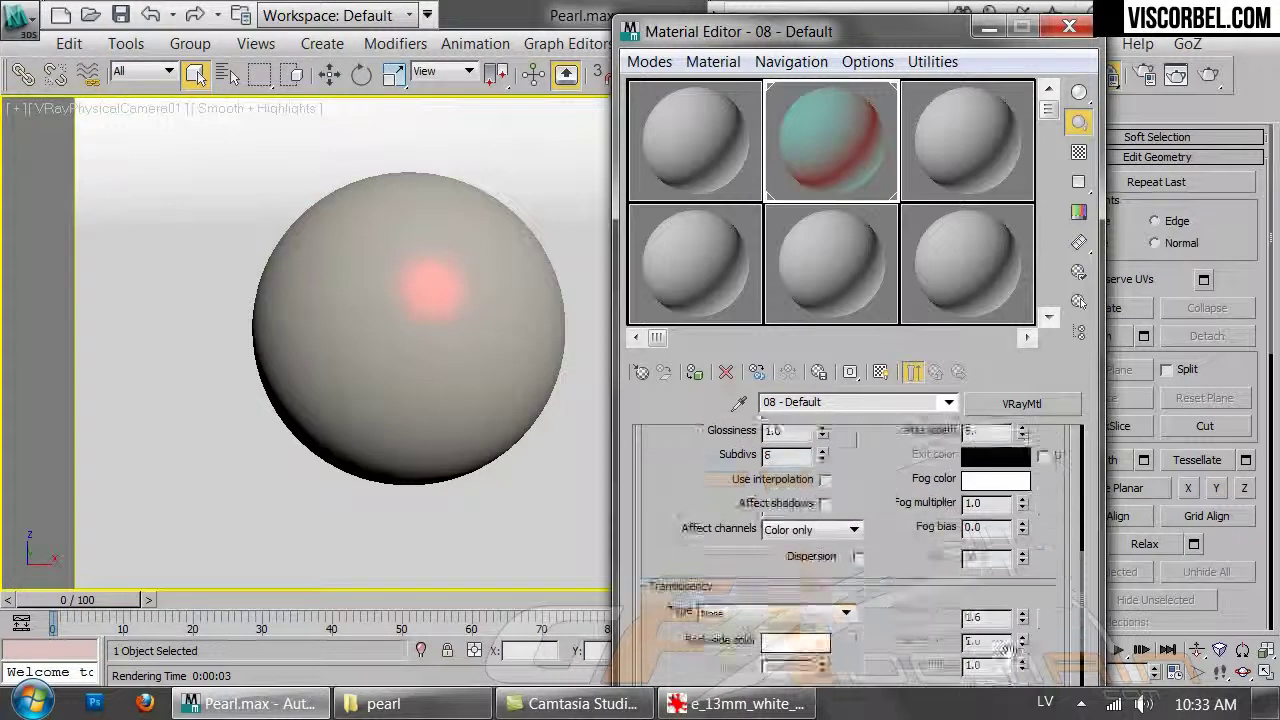
pyautogui.click(864, 666)
pyautogui.moveTo(1047, 594); pyautogui.dragTo(1049, 529)
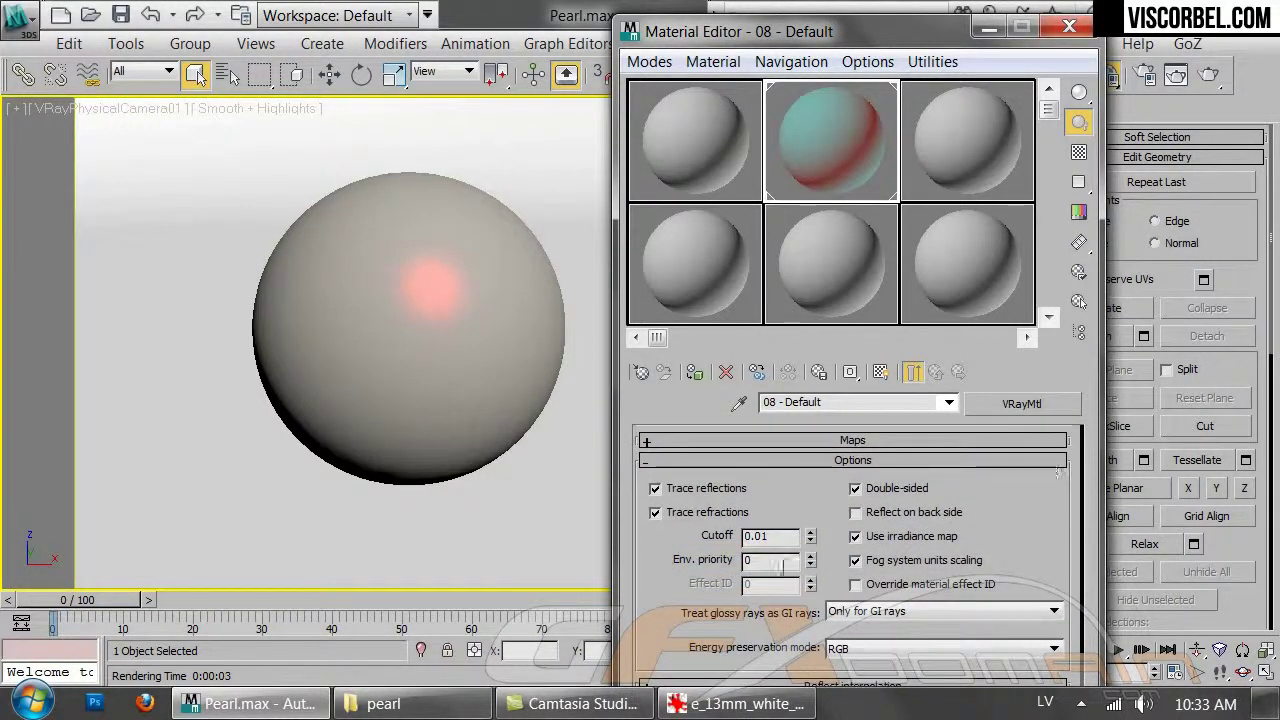
pyautogui.click(850, 649)
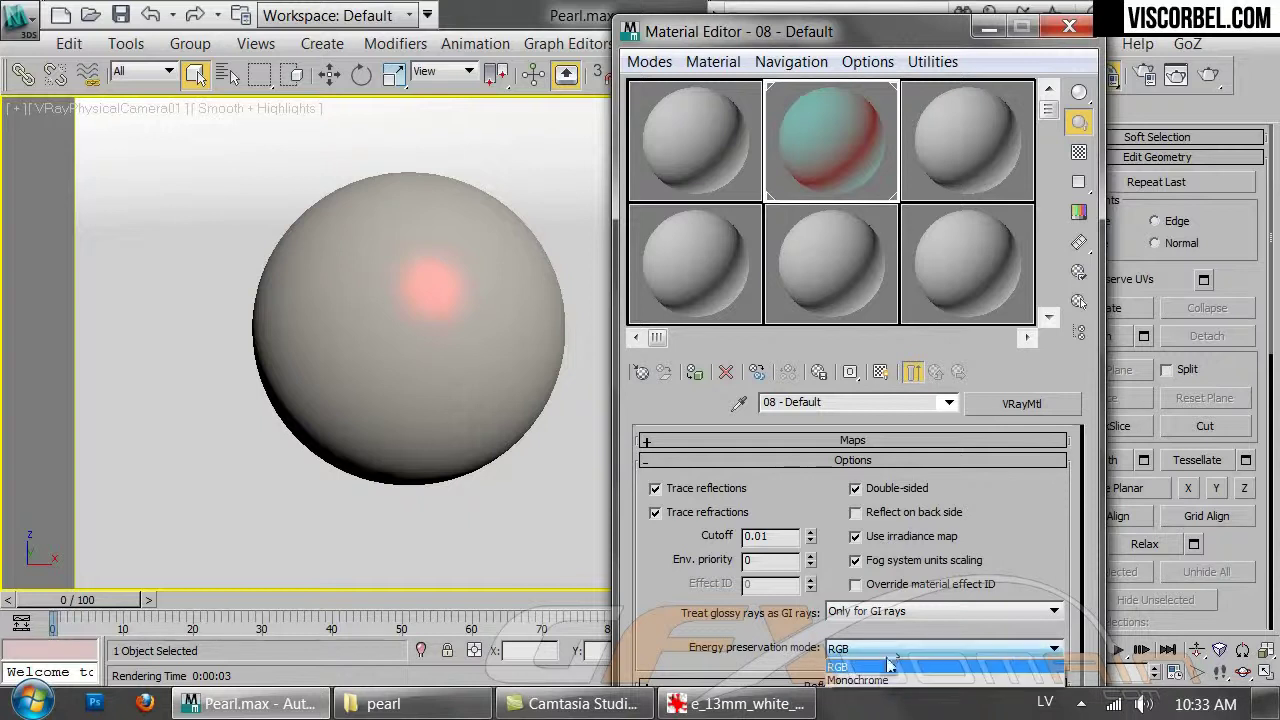
pyautogui.click(883, 682)
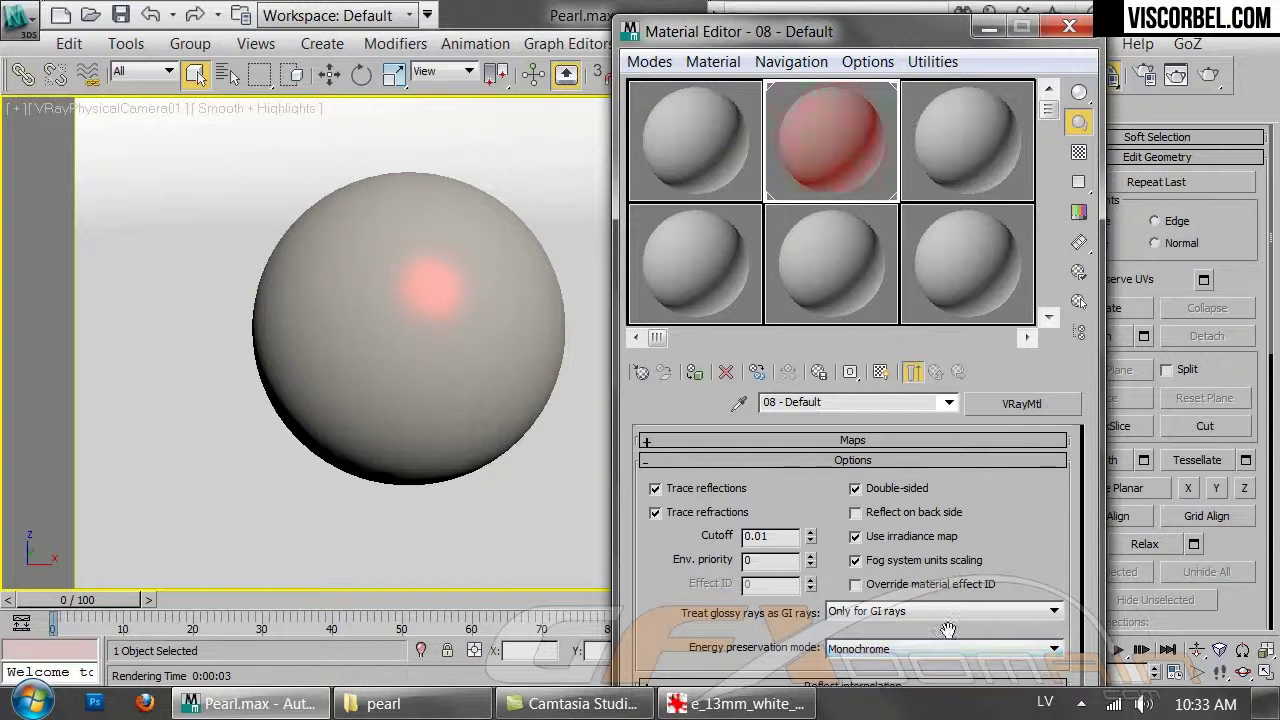
# Inspect the material in an enlarged preview with the checkered sample background turned on
pyautogui.doubleClick(814, 139)
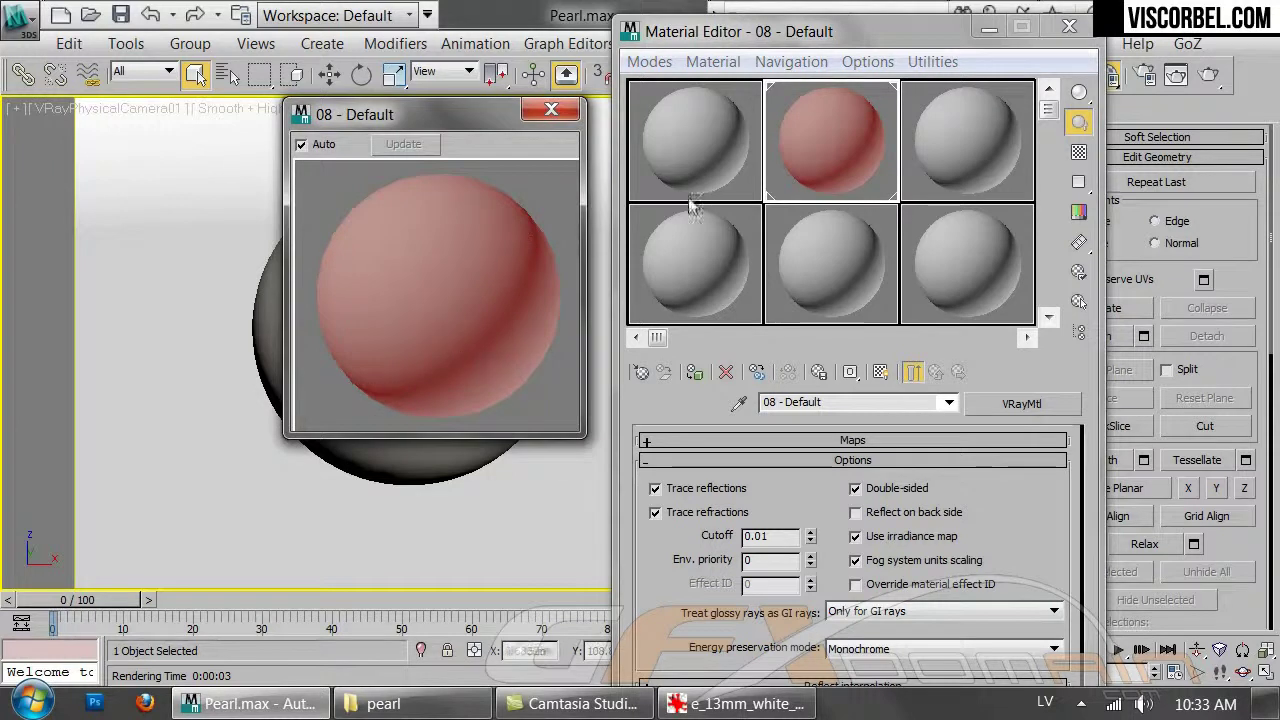
pyautogui.click(1079, 152)
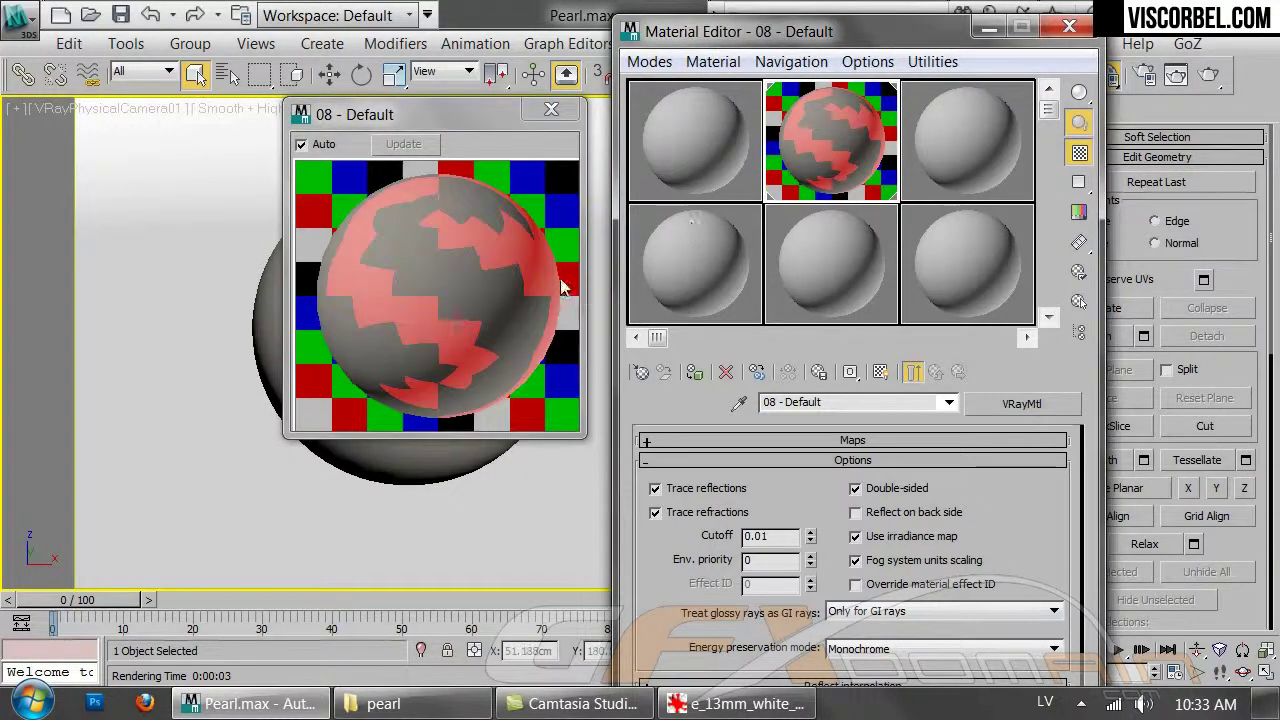
pyautogui.click(551, 110)
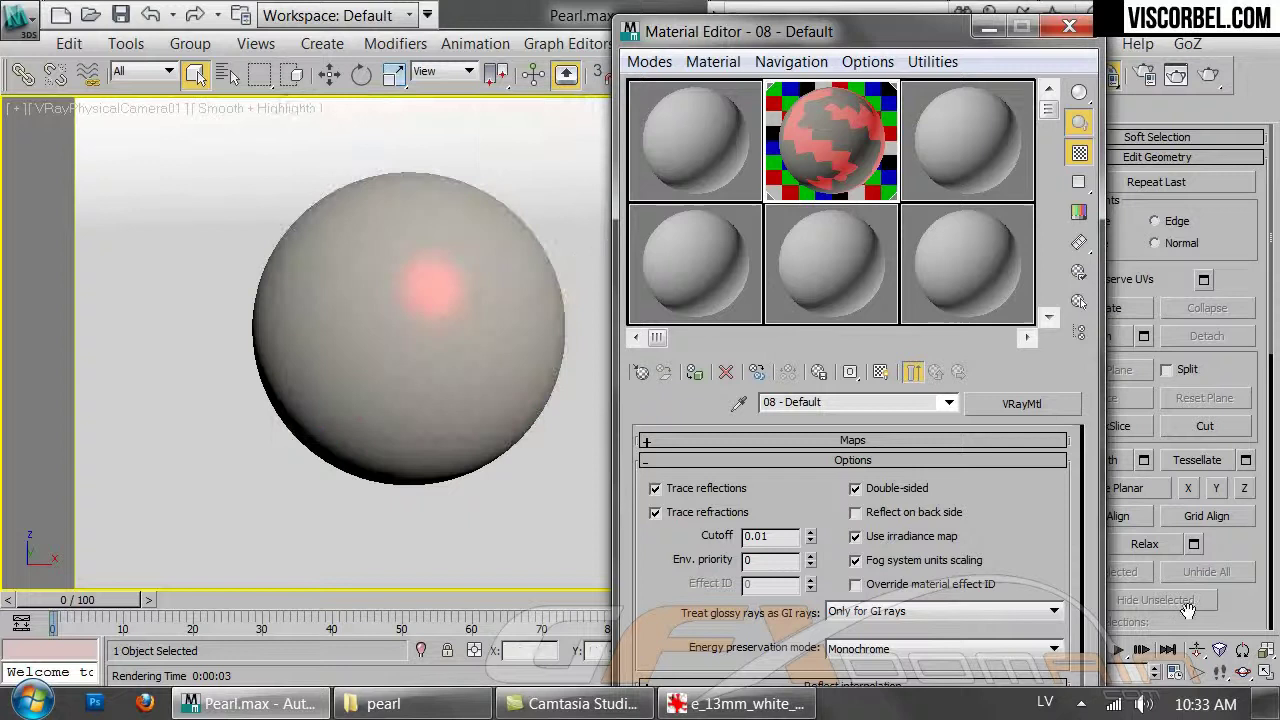
# Return the material's reflection colour to black by setting its value to 0
pyautogui.click(990, 463)
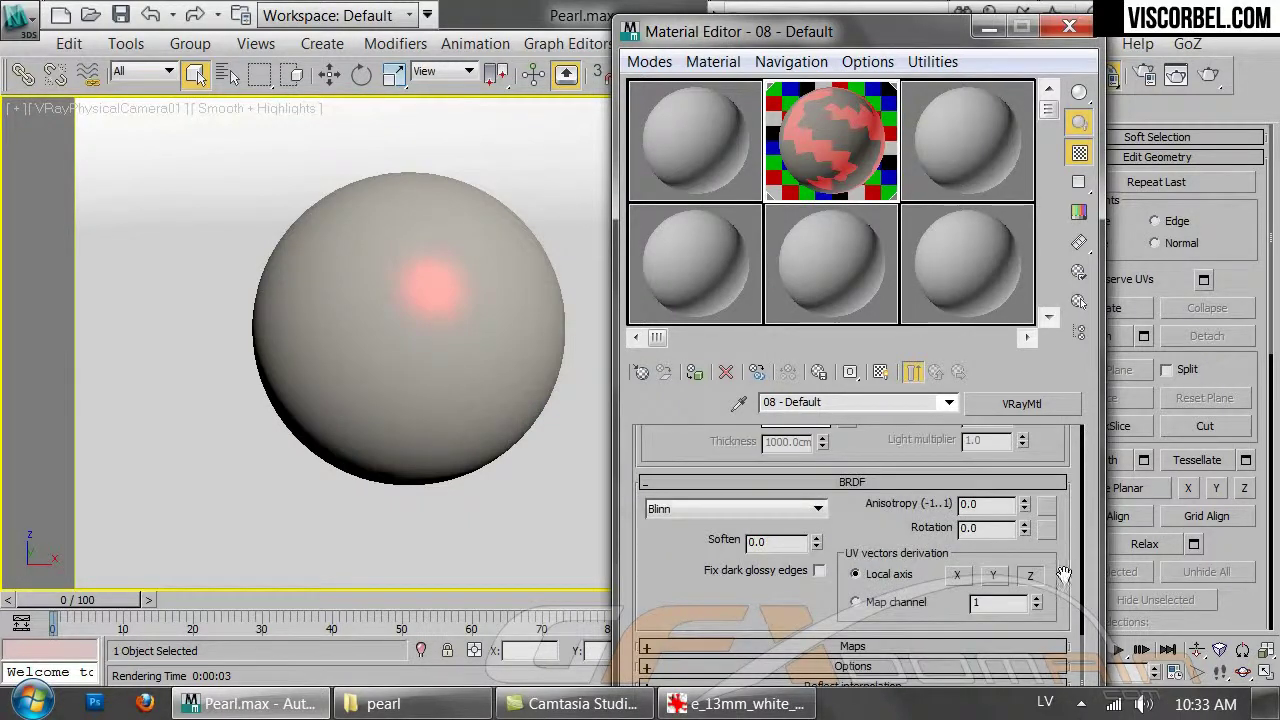
pyautogui.moveTo(1068, 530); pyautogui.dragTo(1058, 658)
pyautogui.moveTo(1050, 455); pyautogui.dragTo(869, 565)
pyautogui.scroll(5, 822, 540)
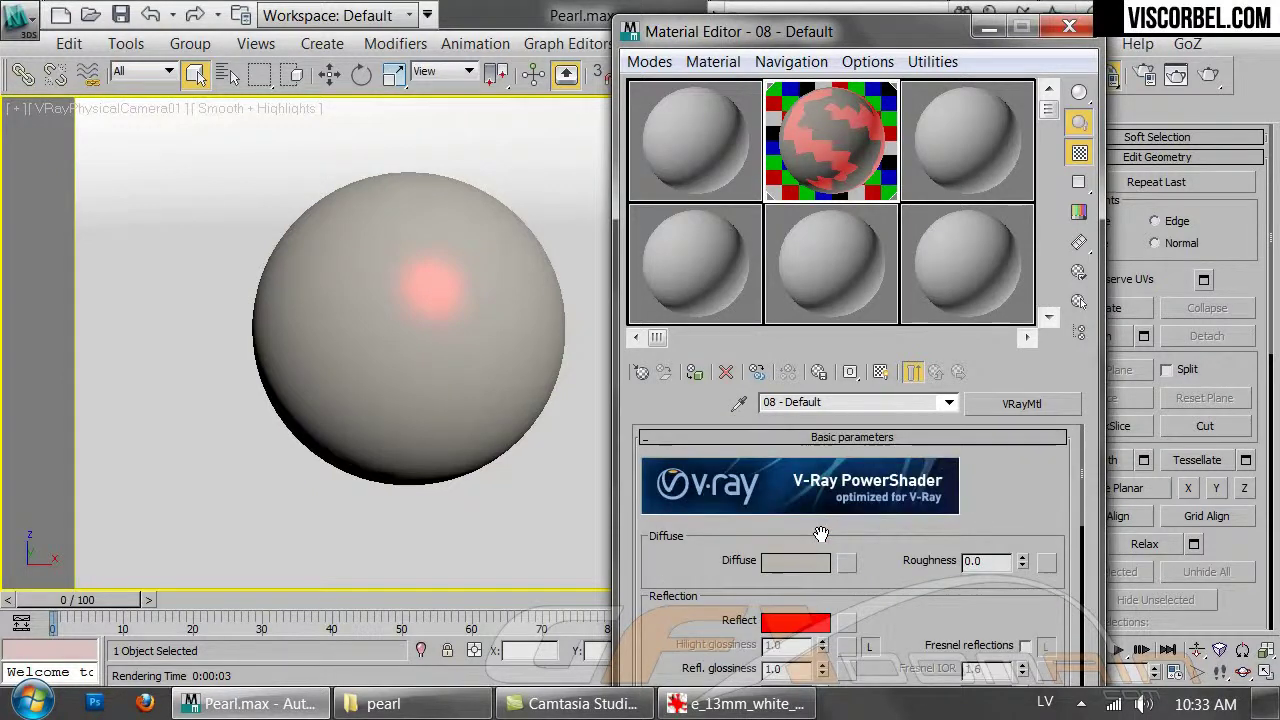
pyautogui.click(826, 566)
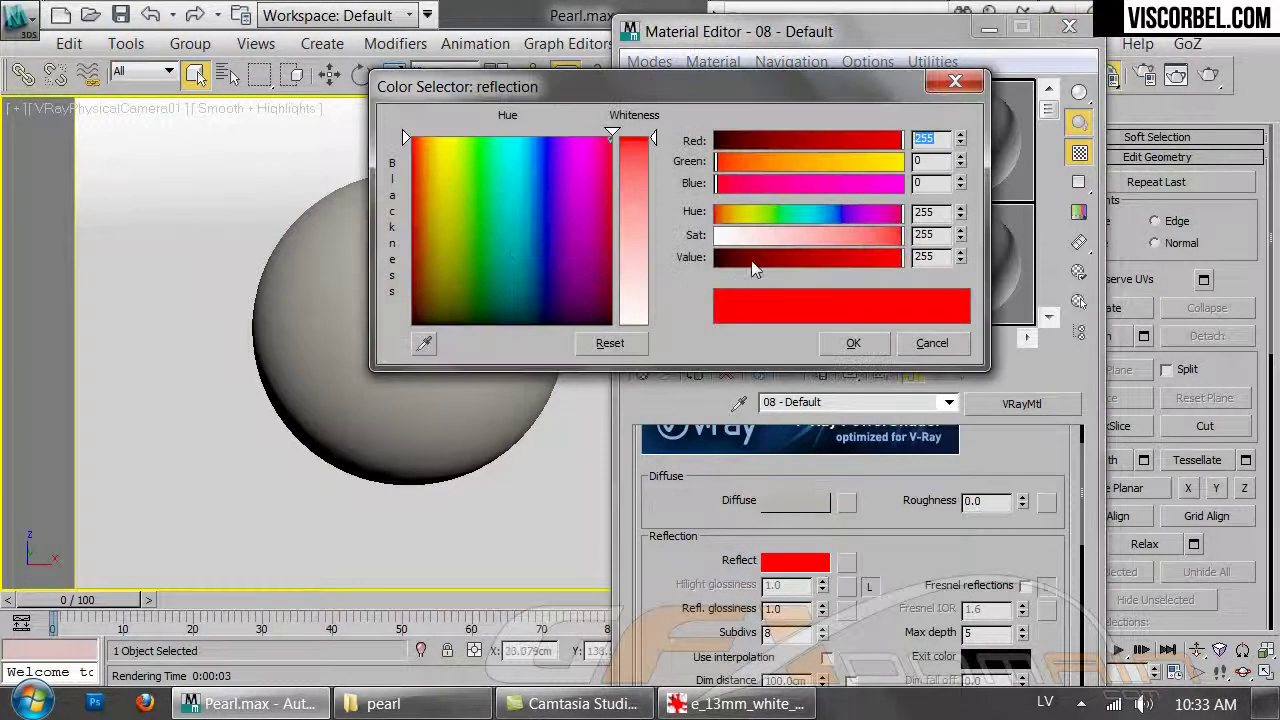
pyautogui.moveTo(749, 260); pyautogui.dragTo(712, 258)
pyautogui.click(853, 343)
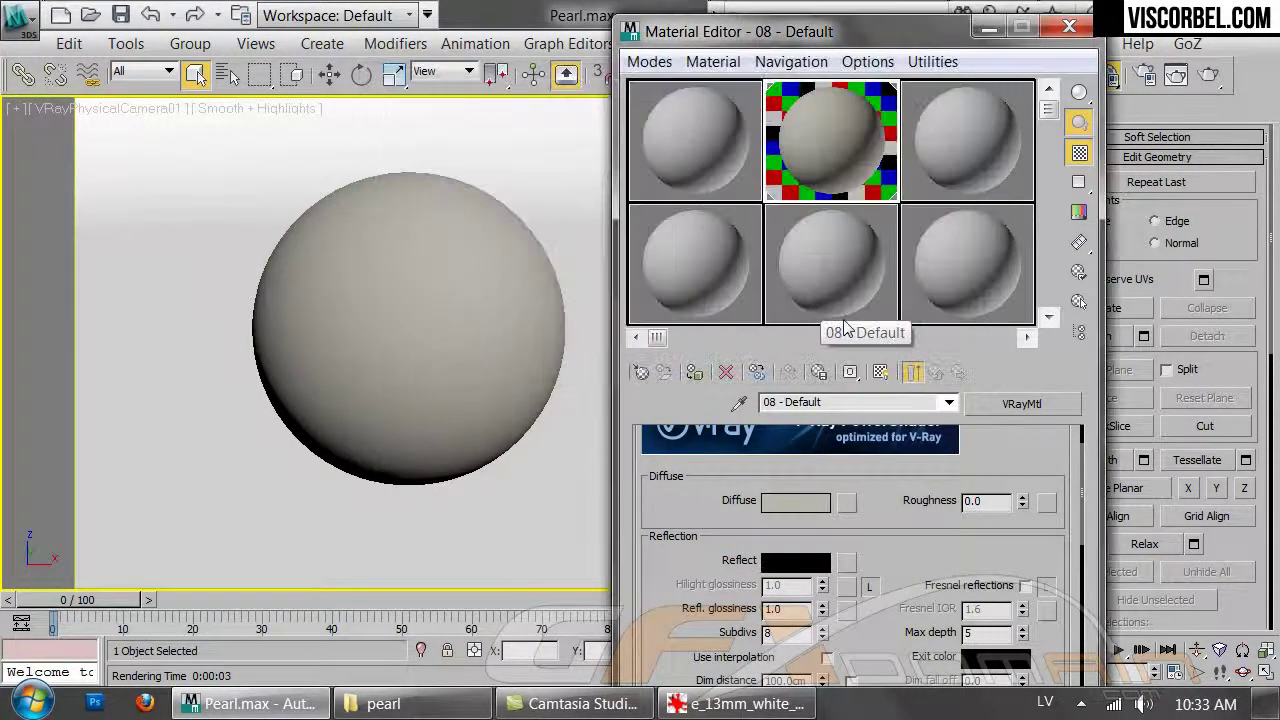
# Assign a Noise map to the material's reflection slot
pyautogui.moveTo(924, 563); pyautogui.dragTo(950, 524)
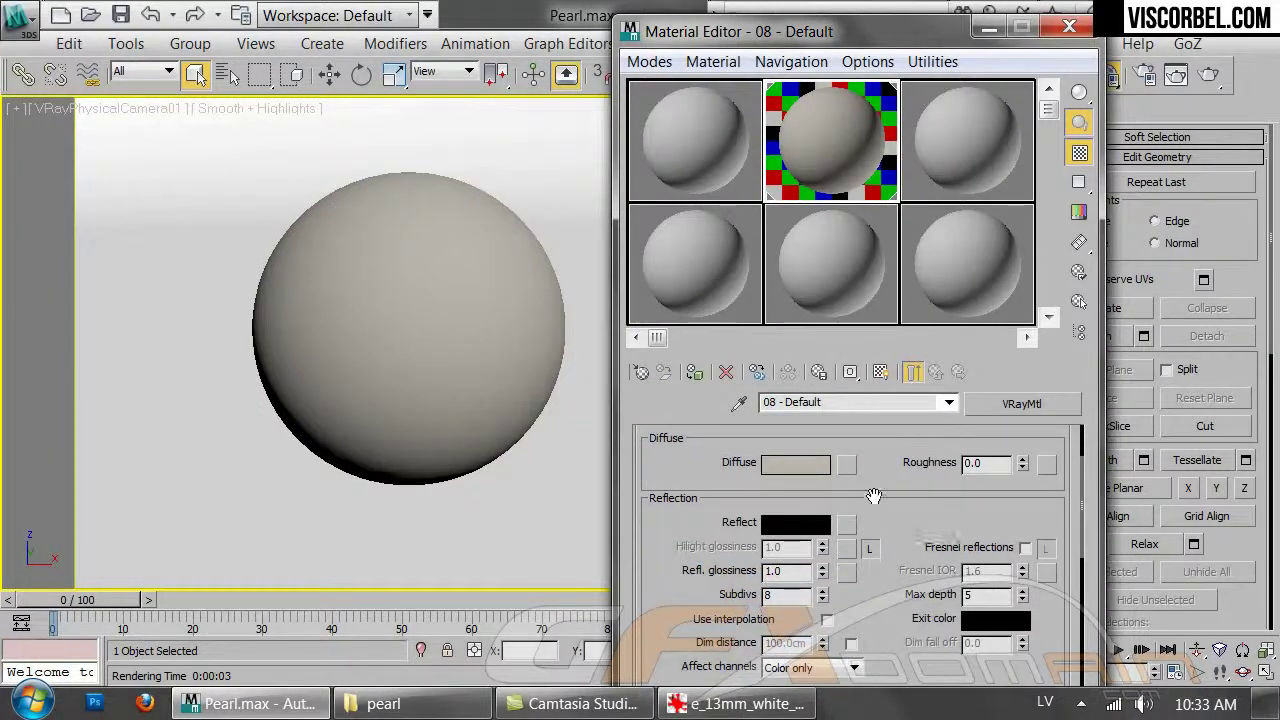
pyautogui.click(846, 523)
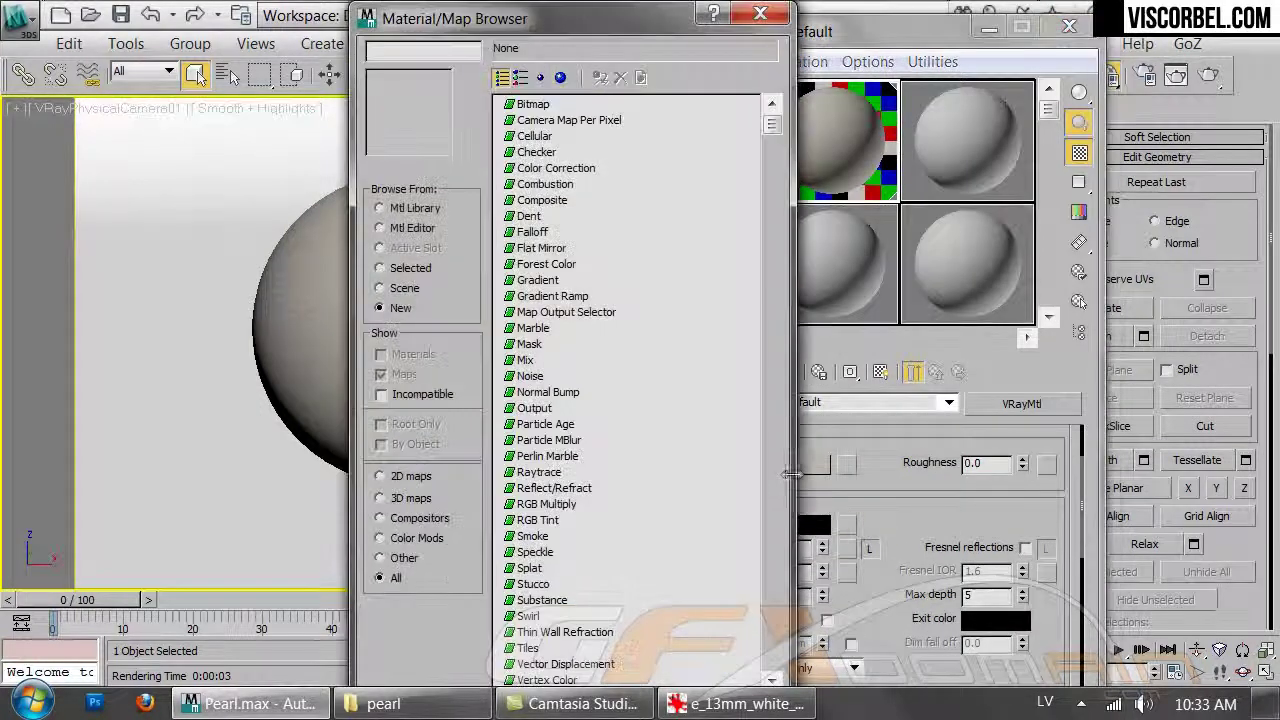
pyautogui.click(548, 441)
pyautogui.scroll(-8, 556, 490)
pyautogui.scroll(3, 556, 492)
pyautogui.scroll(2, 560, 490)
pyautogui.click(545, 328)
pyautogui.scroll(-2, 545, 337)
pyautogui.scroll(3, 545, 337)
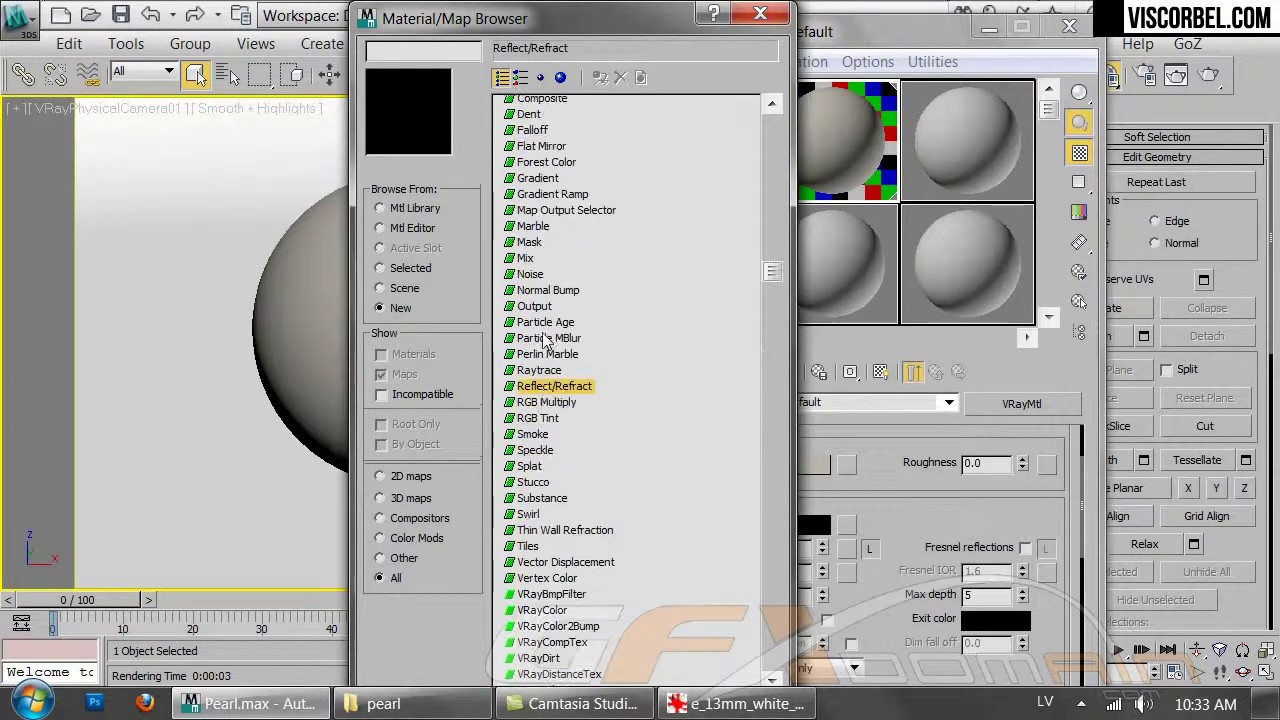
pyautogui.click(529, 275)
pyautogui.doubleClick(527, 276)
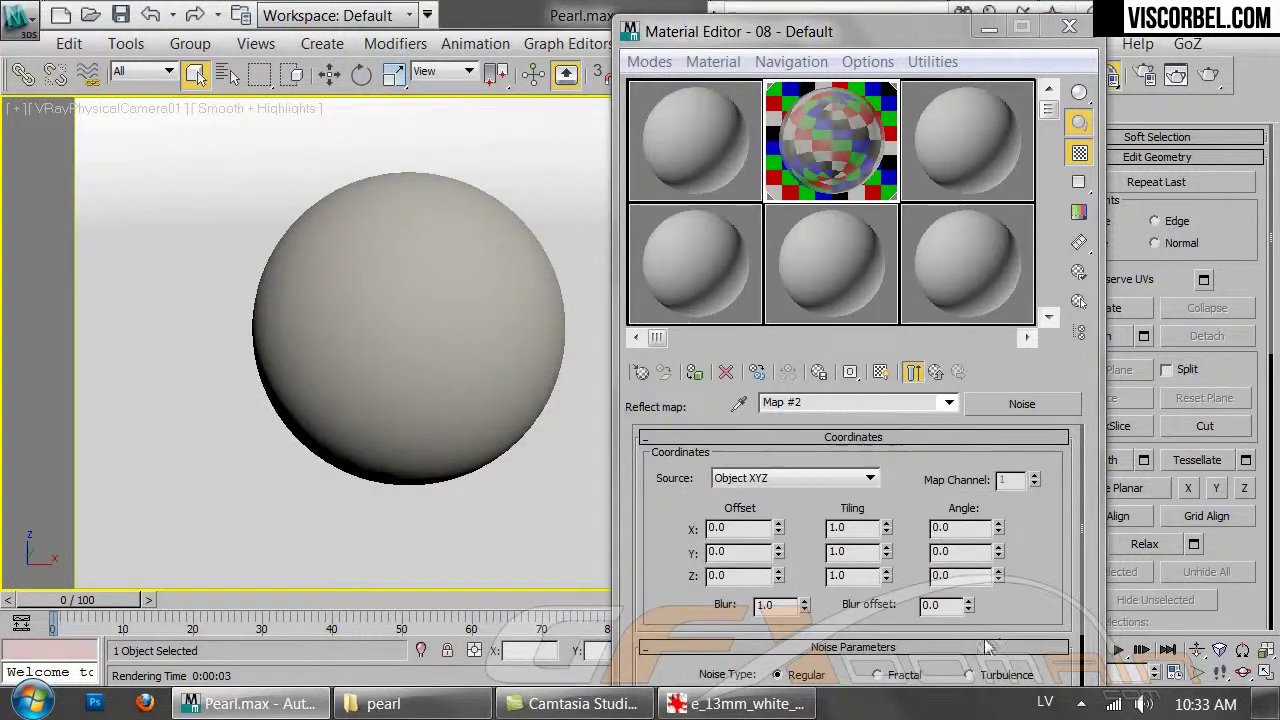
# Open an enlarged preview of the noise map and set its noise type to Fractal
pyautogui.doubleClick(823, 170)
pyautogui.scroll(-3, 1025, 648)
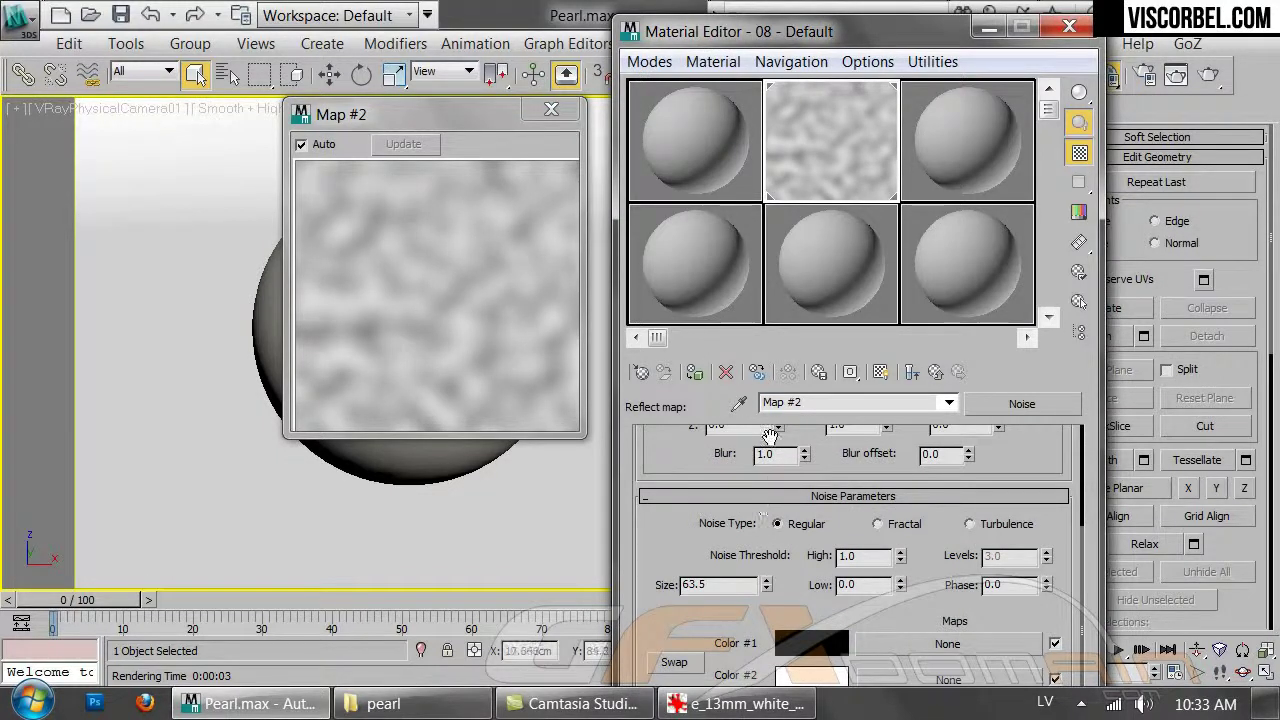
pyautogui.click(879, 524)
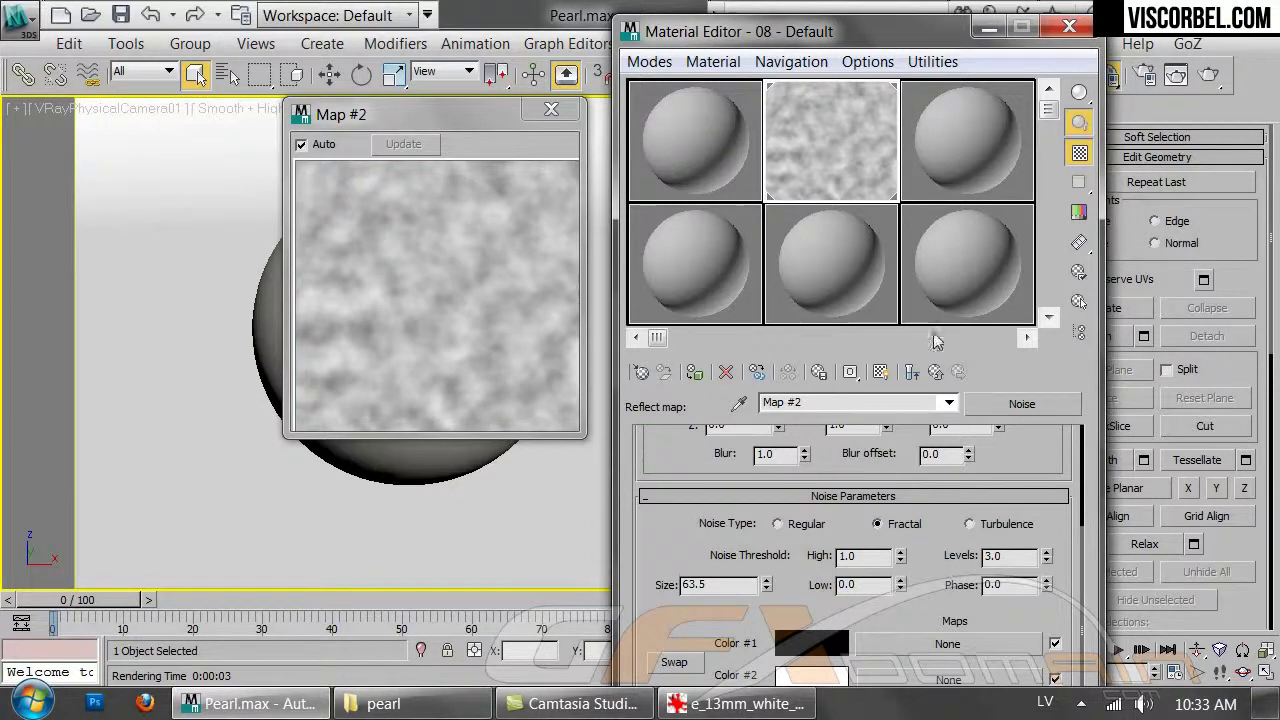
# Check the pearl reference photo and set the noise map's Color #1 to light pink (240, 153, 153)
pyautogui.click(737, 704)
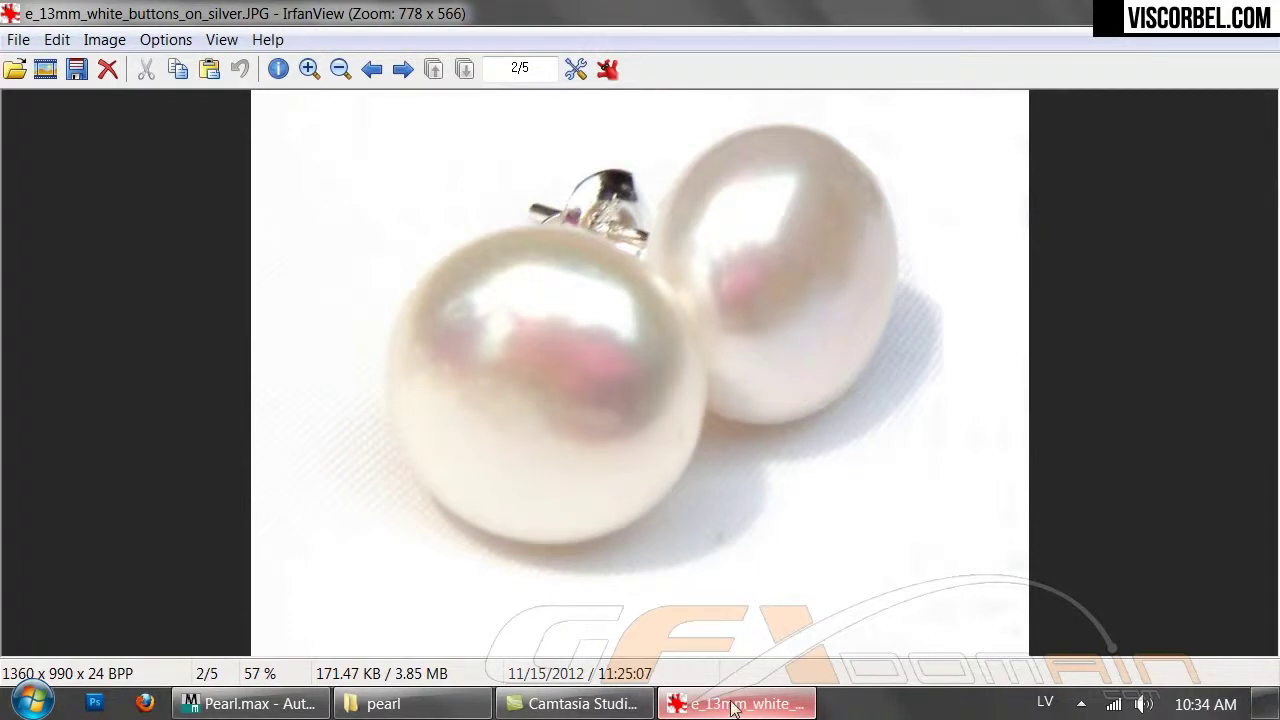
pyautogui.click(668, 702)
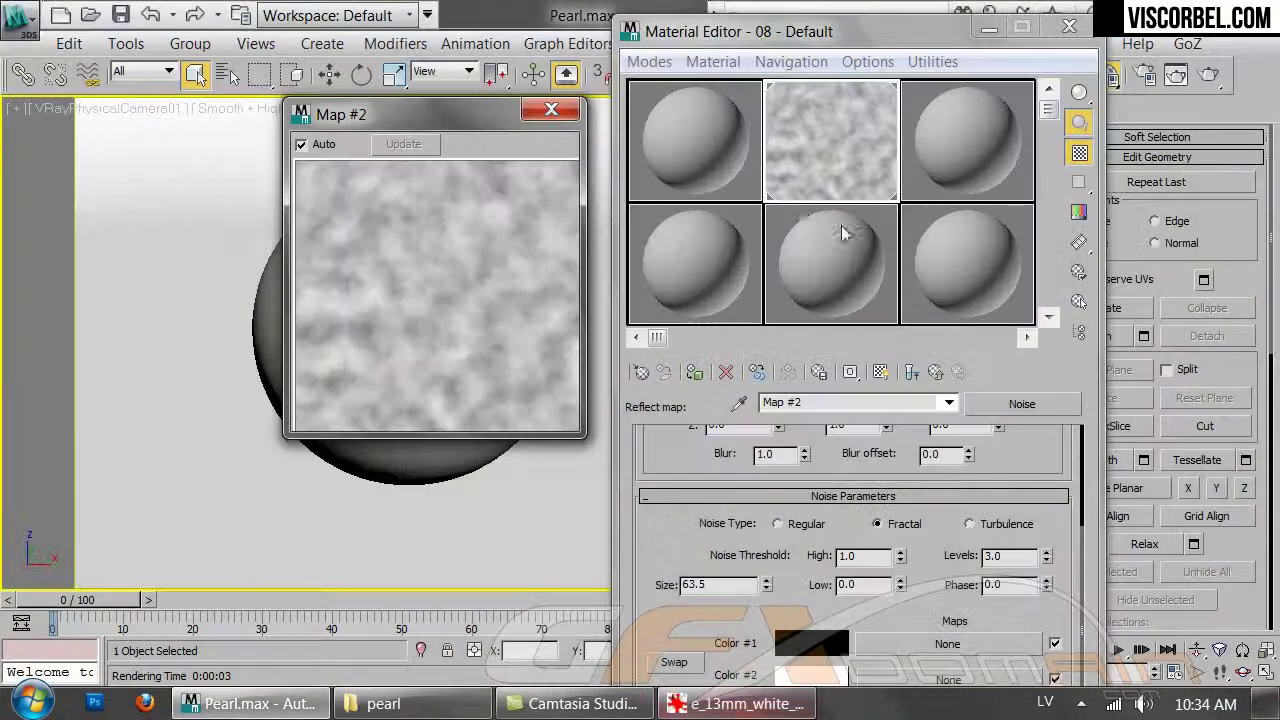
pyautogui.click(822, 643)
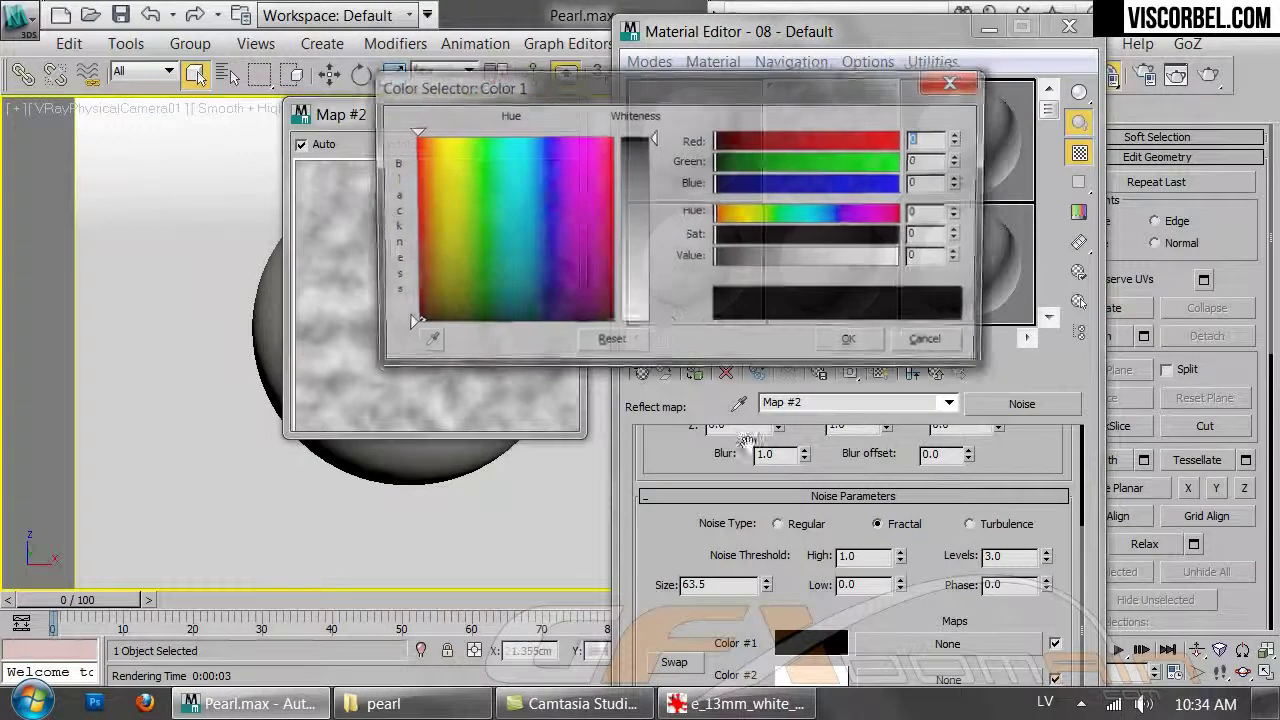
pyautogui.moveTo(836, 260); pyautogui.dragTo(894, 256)
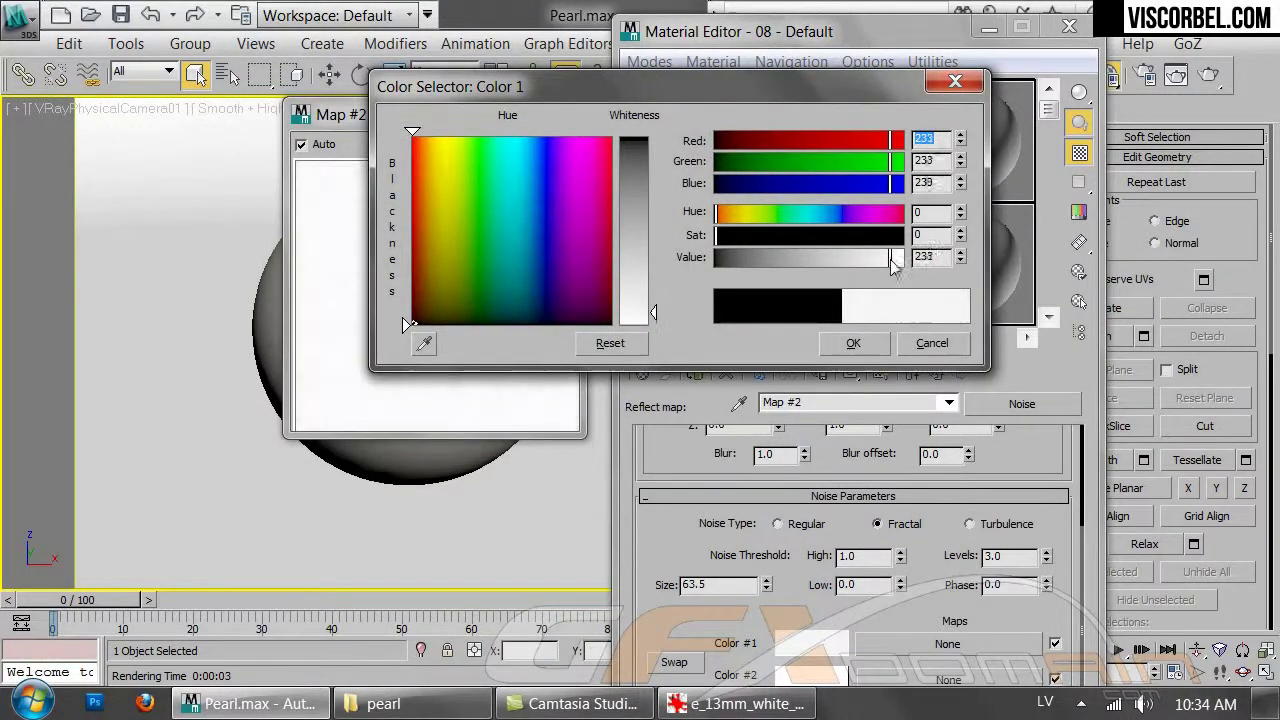
pyautogui.click(776, 236)
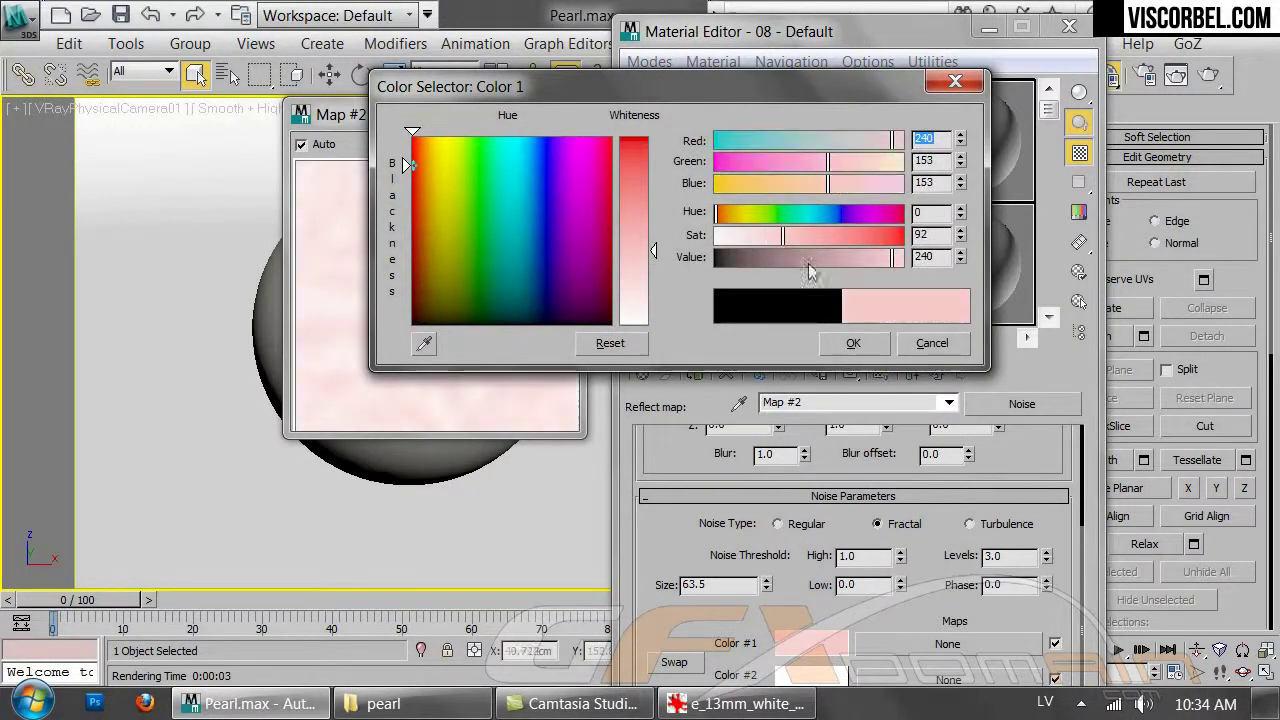
pyautogui.click(851, 343)
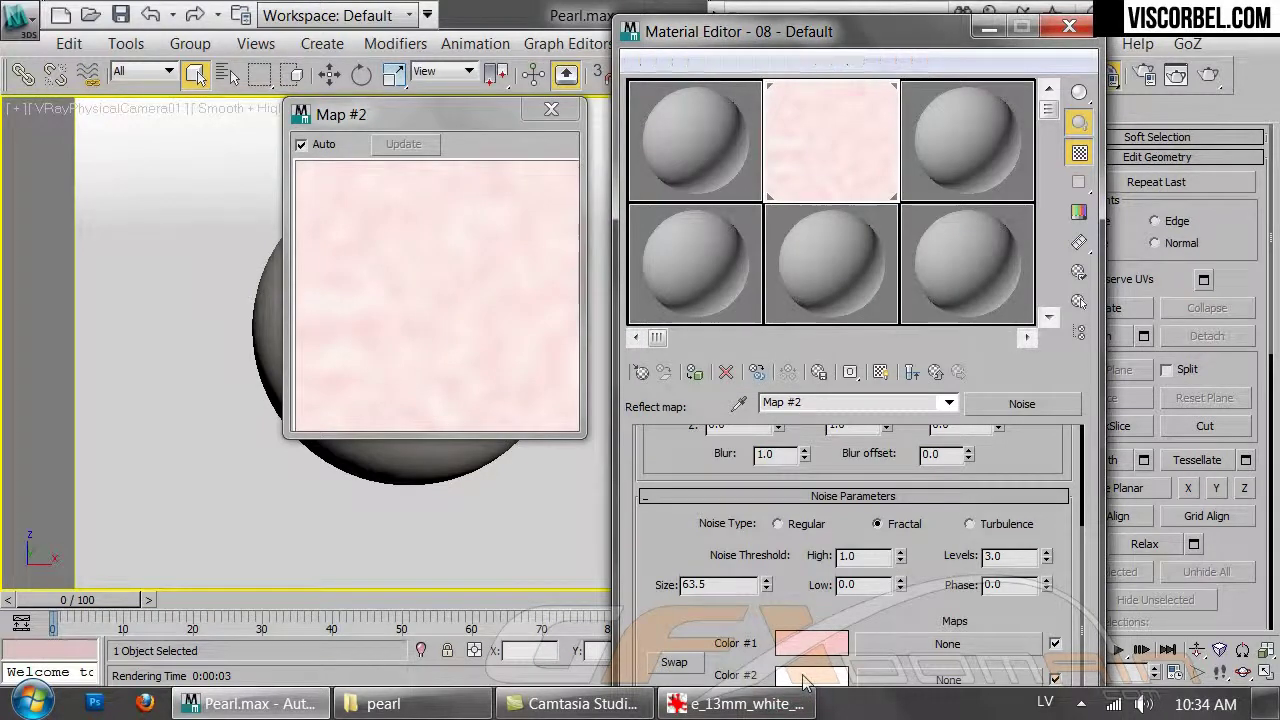
# Set the noise map's Color #2 to a pale, low-saturation green, checking it against the reference photo
pyautogui.click(811, 682)
pyautogui.moveTo(768, 214); pyautogui.dragTo(797, 214)
pyautogui.click(733, 704)
pyautogui.click(733, 712)
pyautogui.moveTo(781, 234); pyautogui.dragTo(769, 235)
pyautogui.click(850, 343)
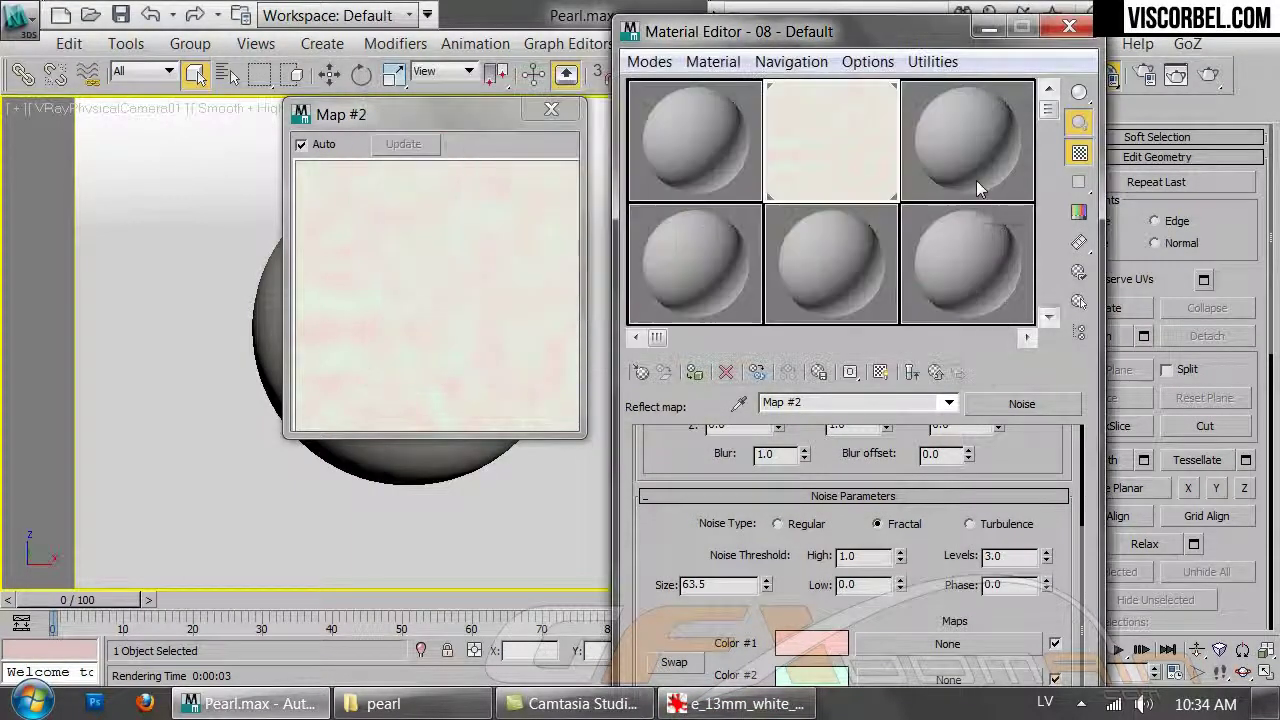
# Show the material's end result and test-render the sphere, setting the noise size to 3 before rendering again
pyautogui.click(913, 373)
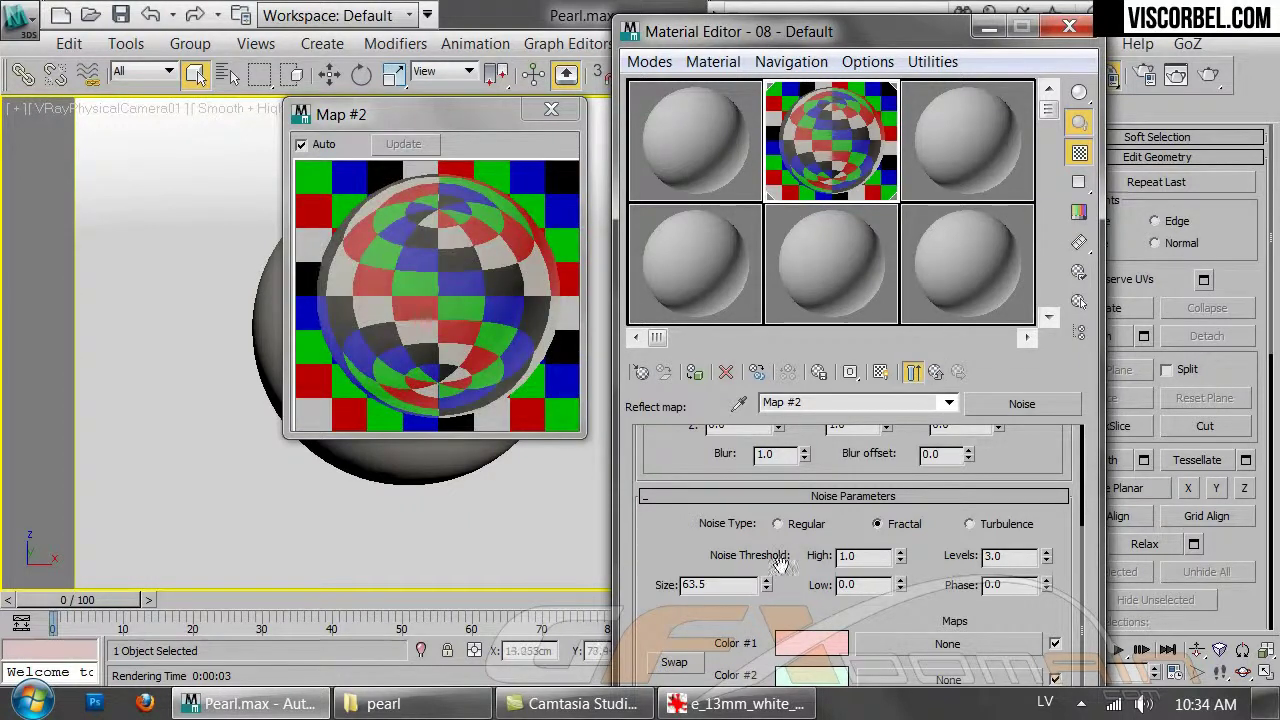
pyautogui.click(1208, 72)
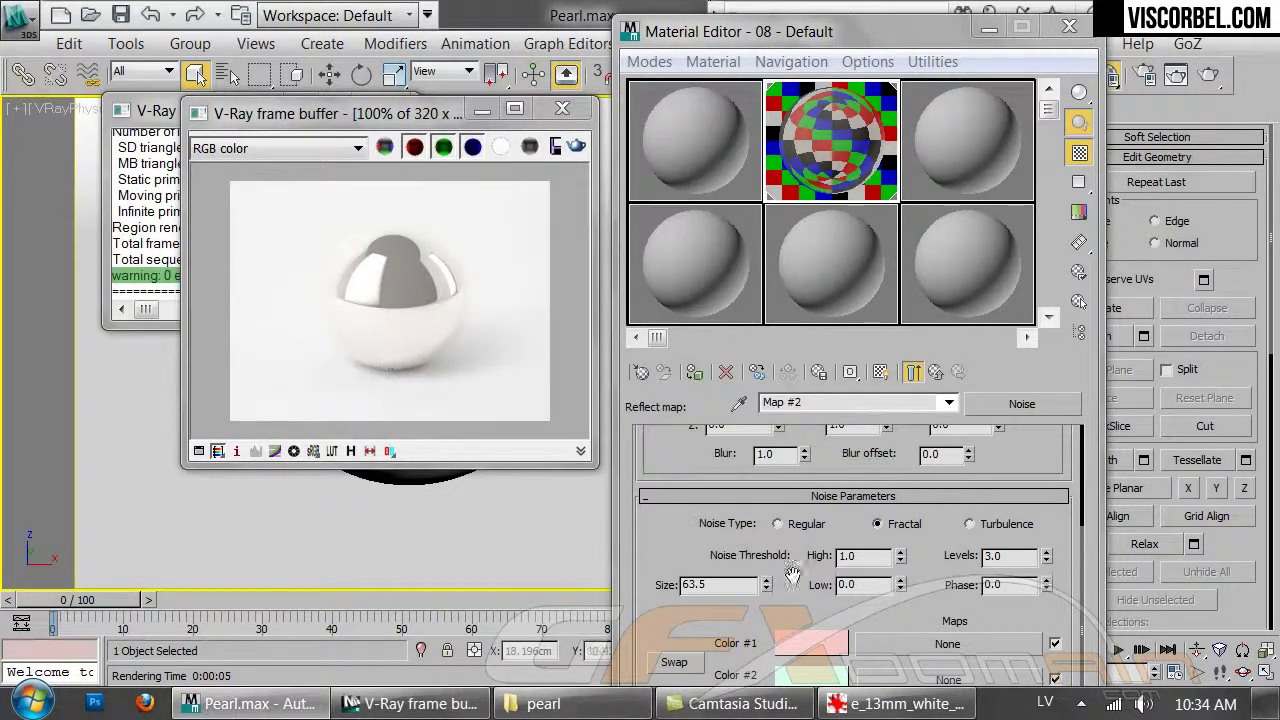
pyautogui.doubleClick(748, 587)
pyautogui.write('3')
pyautogui.press('Return')
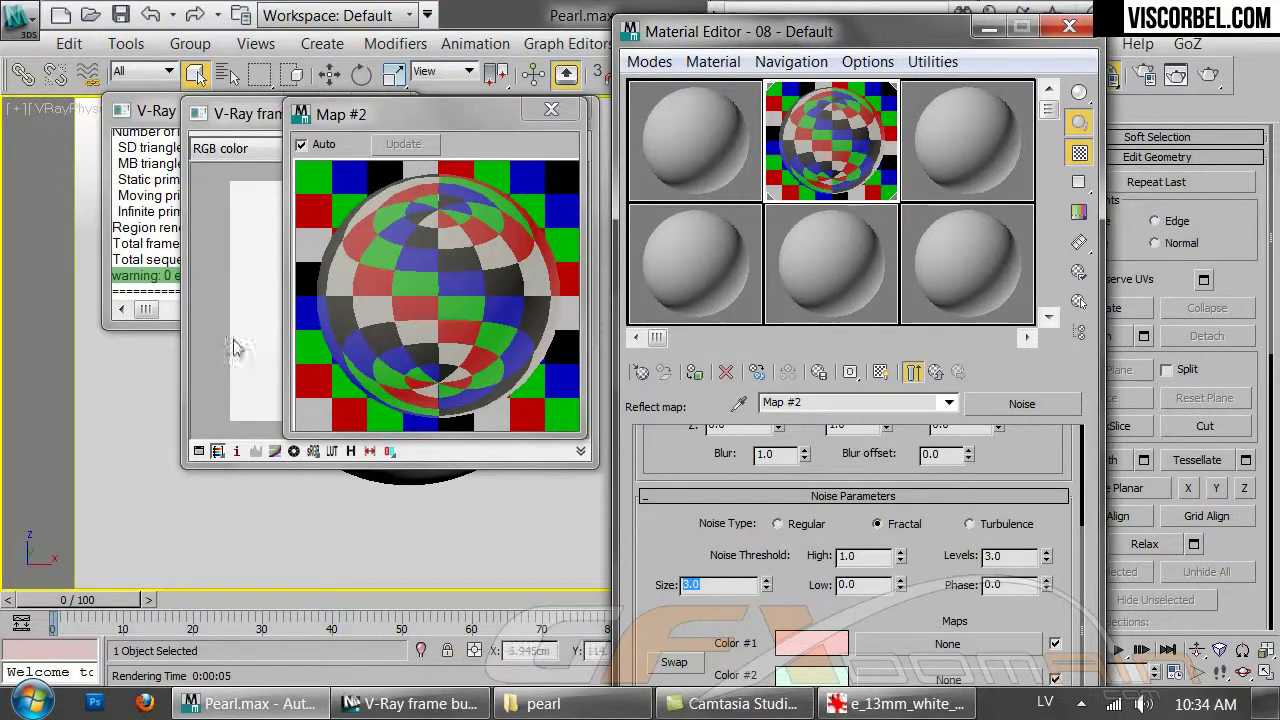
pyautogui.hotkey('shift', 'q')
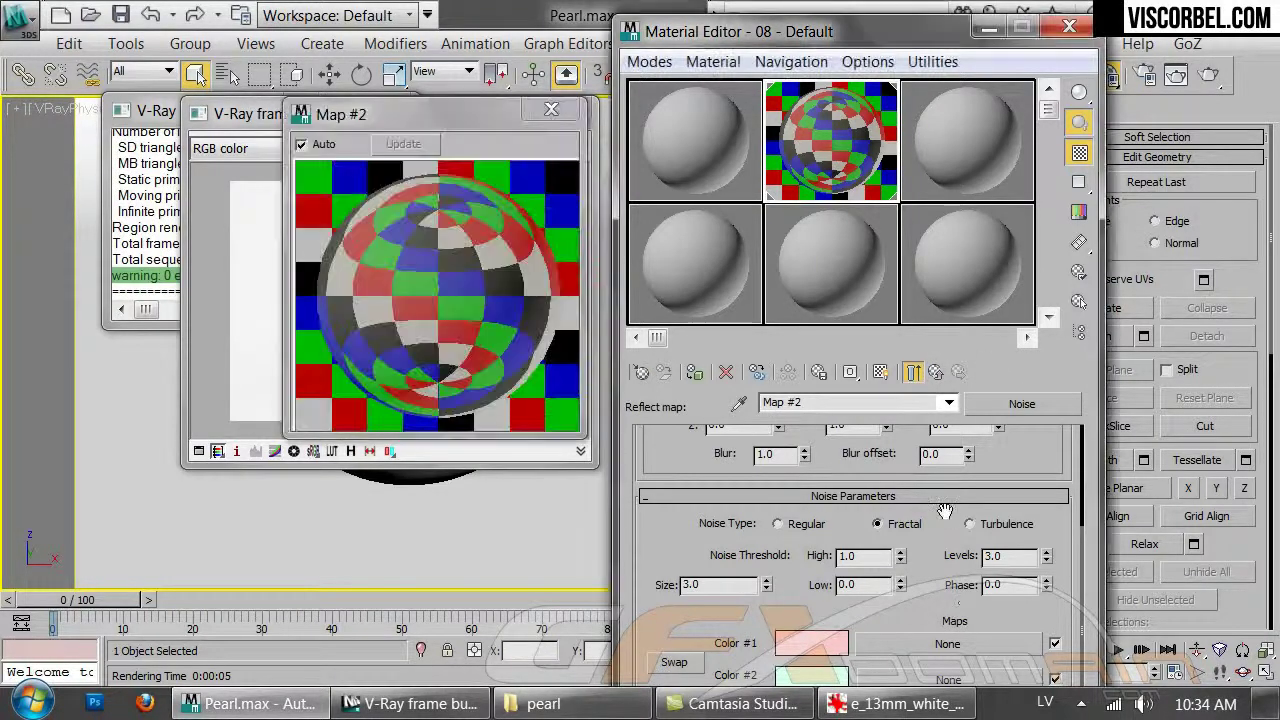
# Enable Fresnel reflections on the parent material and set the Fresnel IOR to 4
pyautogui.click(940, 374)
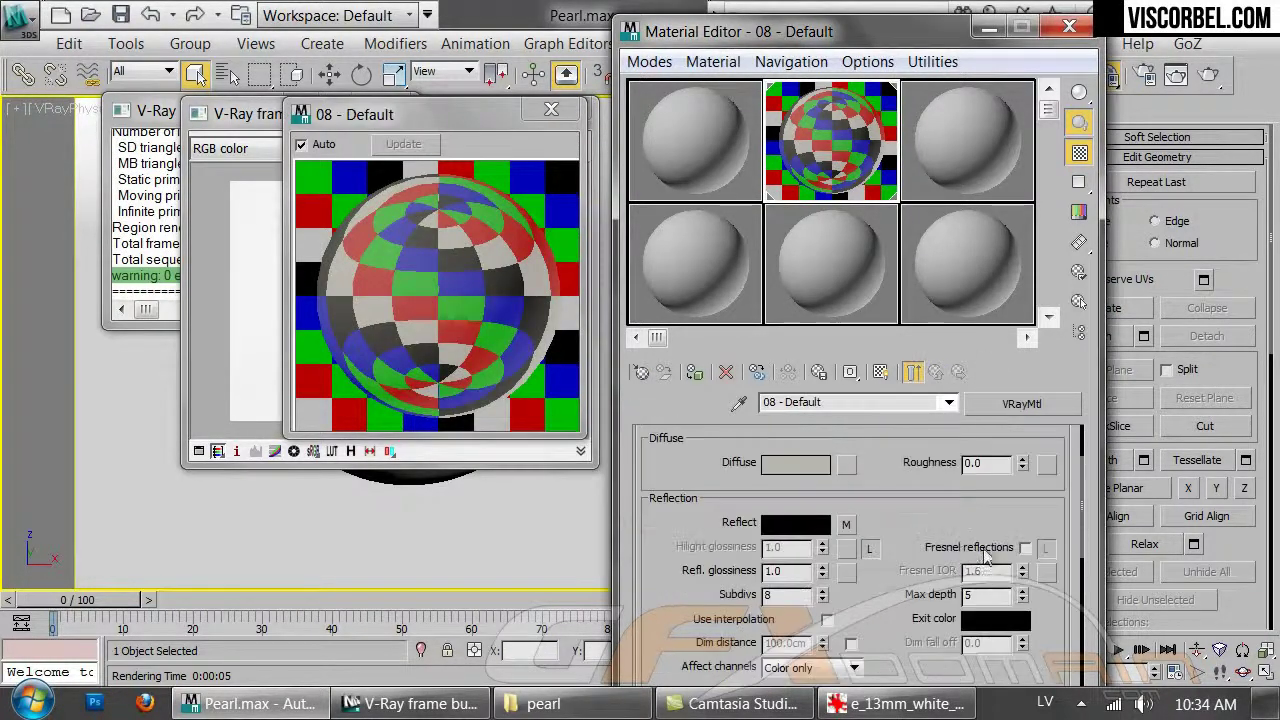
pyautogui.click(1024, 548)
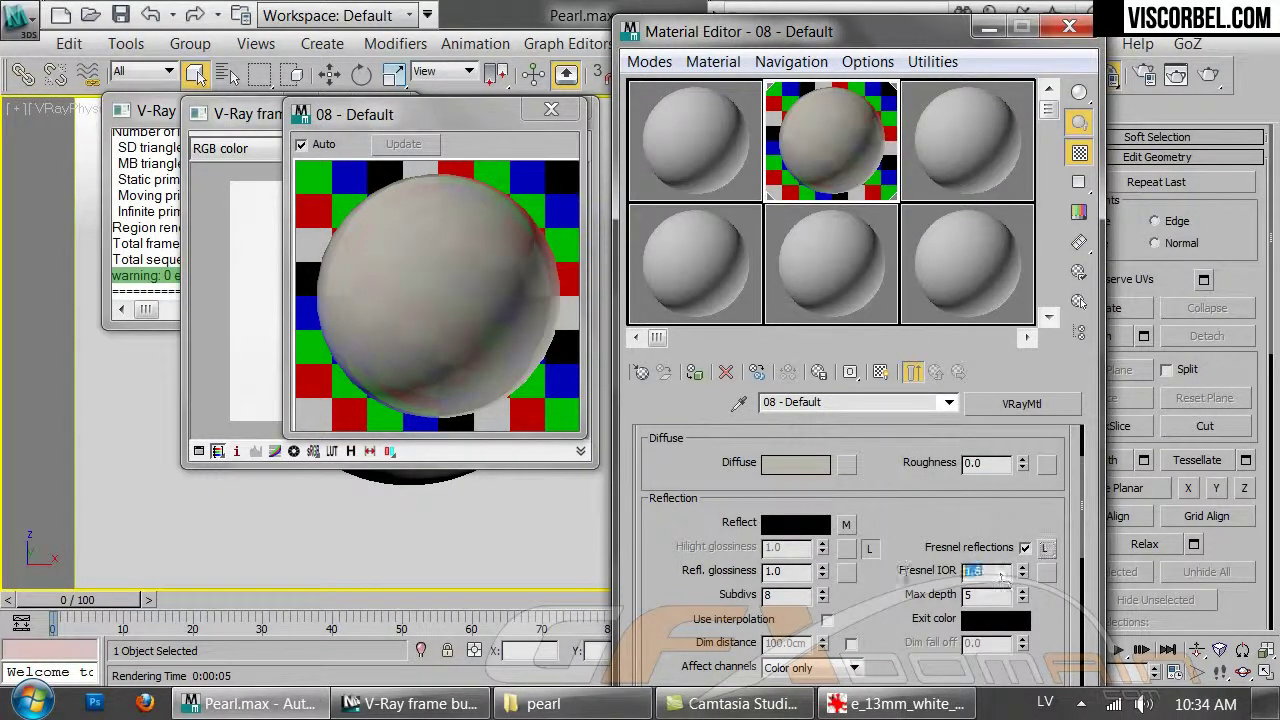
pyautogui.write('4')
pyautogui.press('Return')
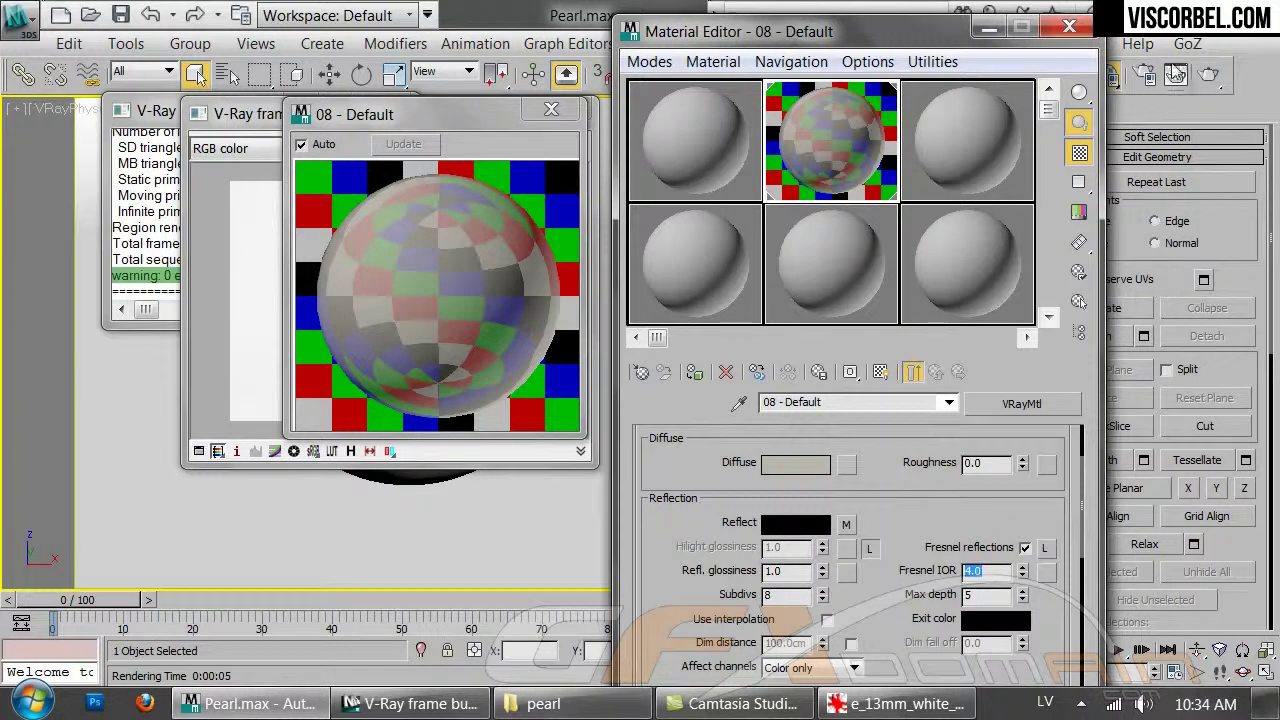
# Lower the reflection glossiness to 0.56 based on the reference photo and render the sphere
pyautogui.click(876, 701)
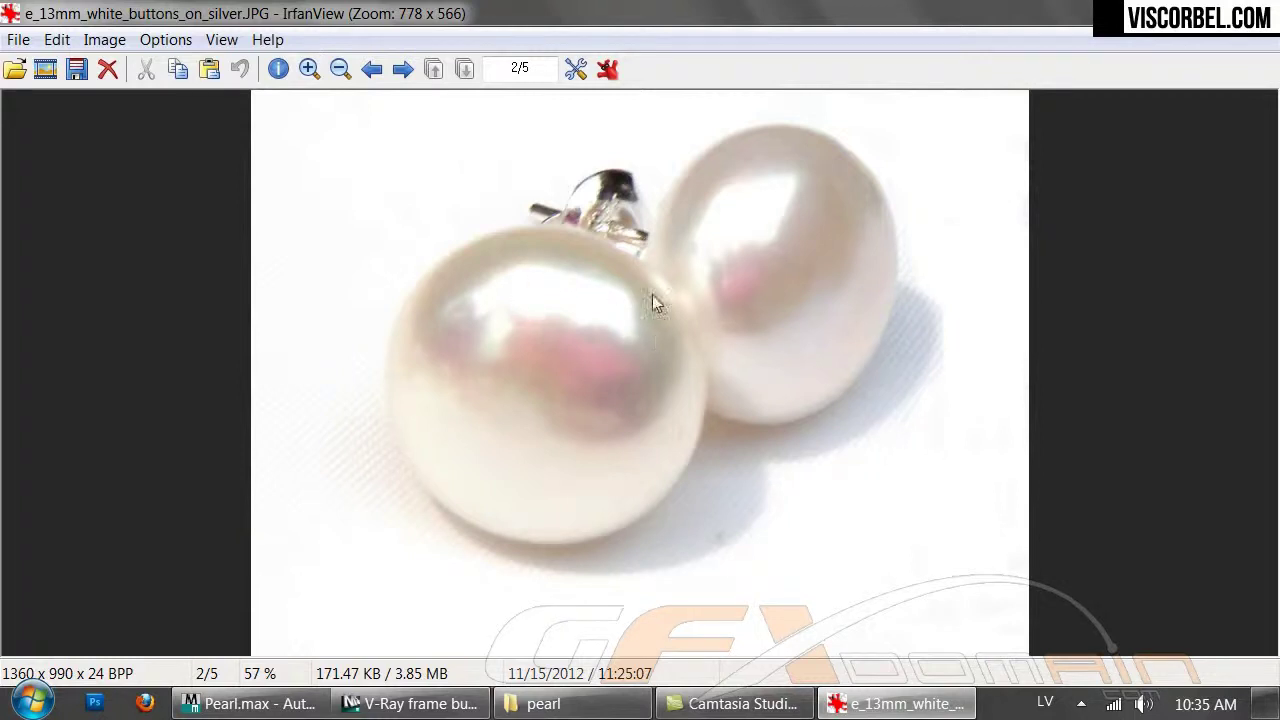
pyautogui.click(438, 703)
pyautogui.moveTo(822, 572); pyautogui.dragTo(821, 607)
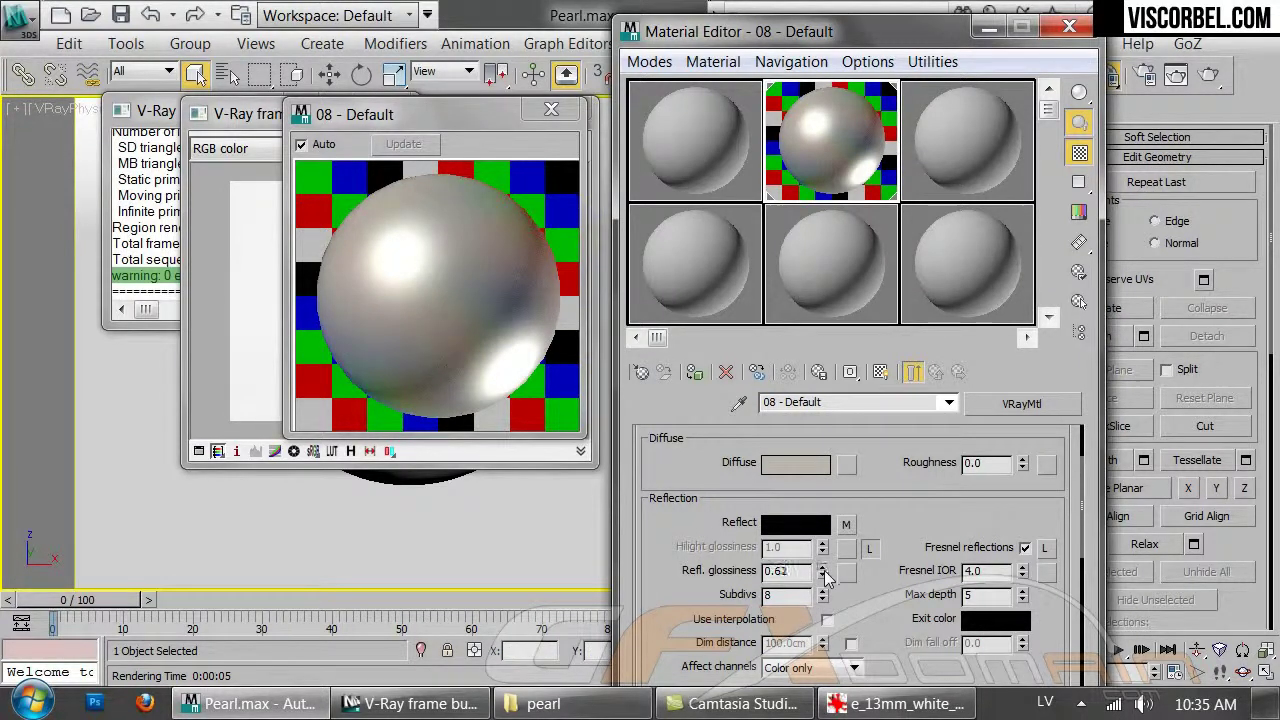
pyautogui.moveTo(826, 580); pyautogui.dragTo(826, 592)
pyautogui.click(245, 335)
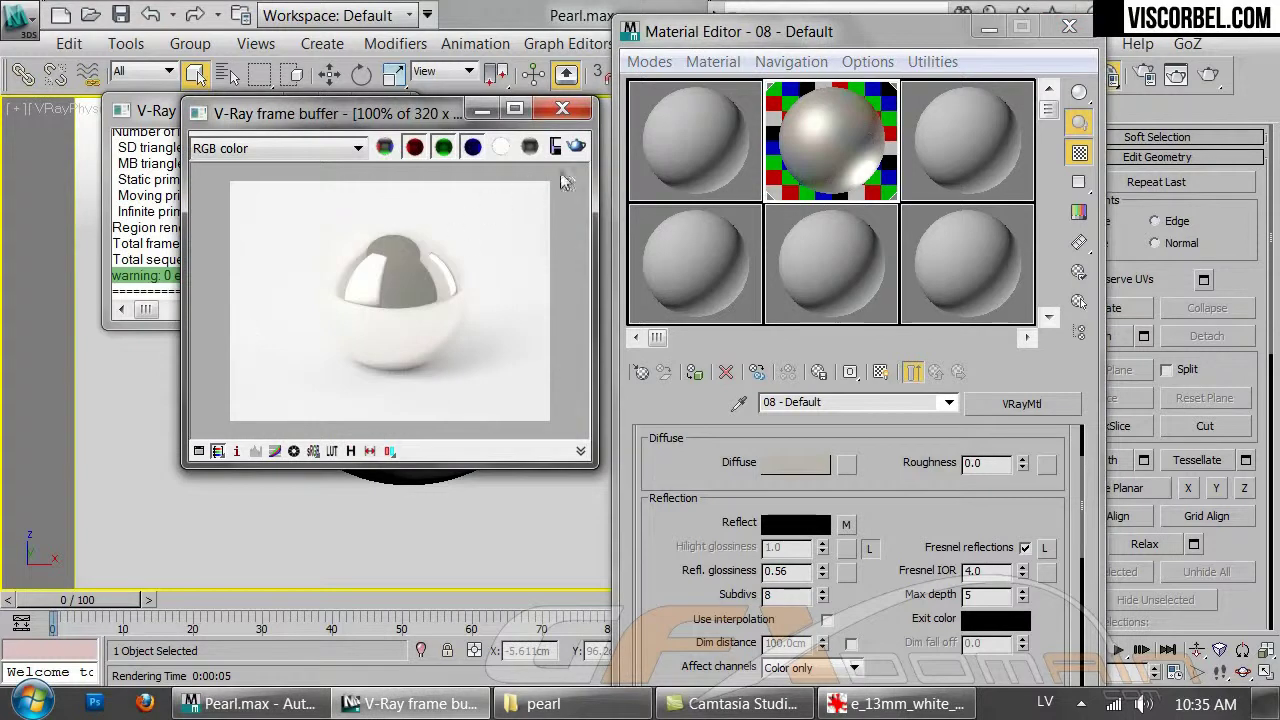
pyautogui.click(576, 146)
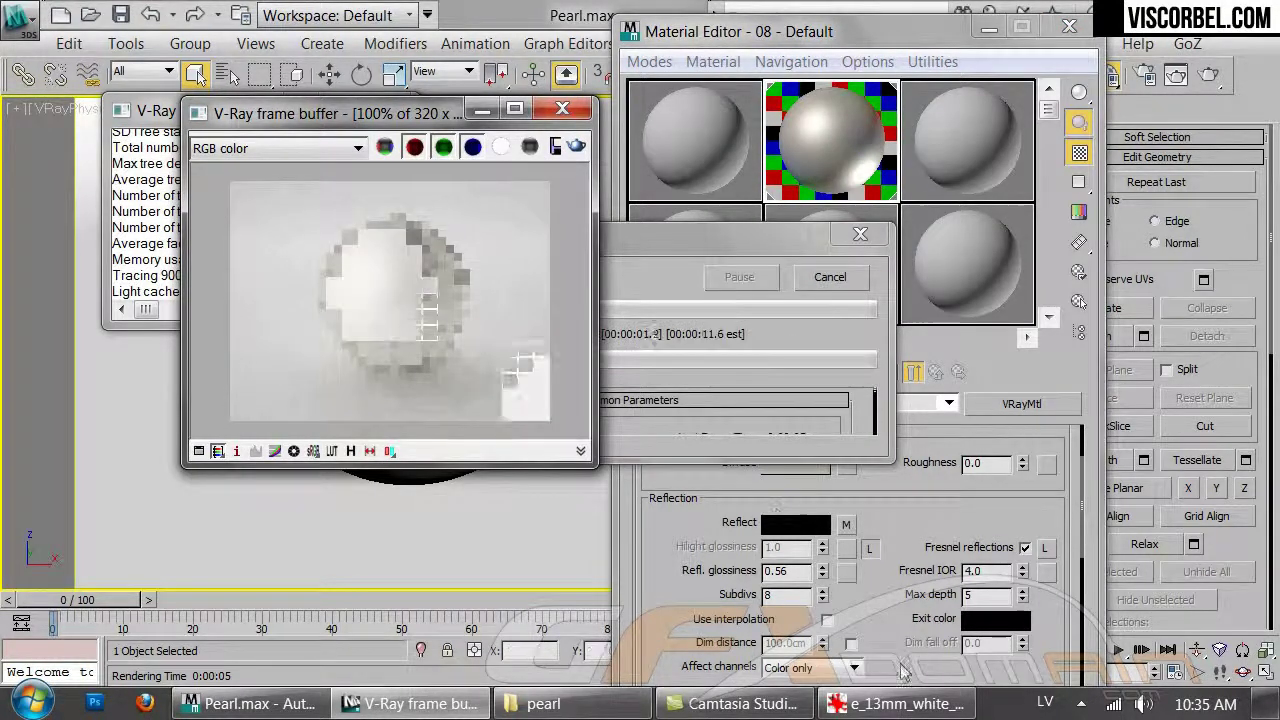
# Compare the rendered sphere's reflections with the pearl reference photo
pyautogui.click(893, 703)
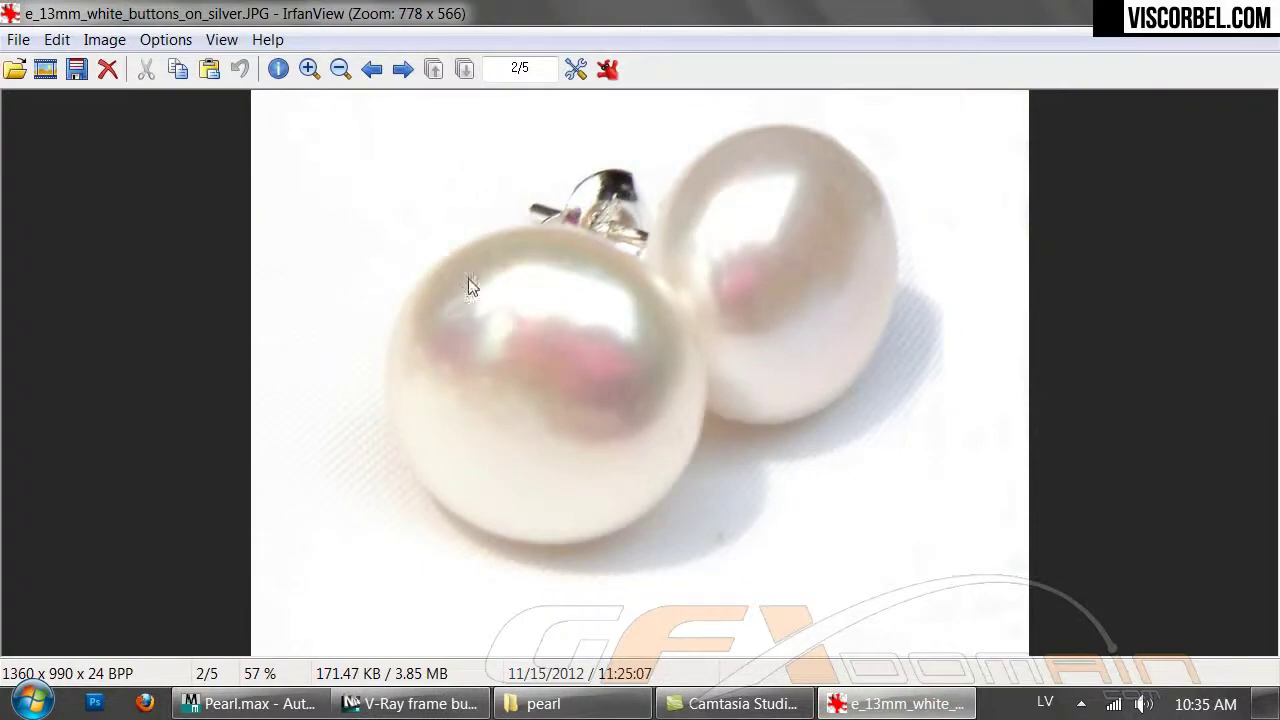
pyautogui.click(410, 703)
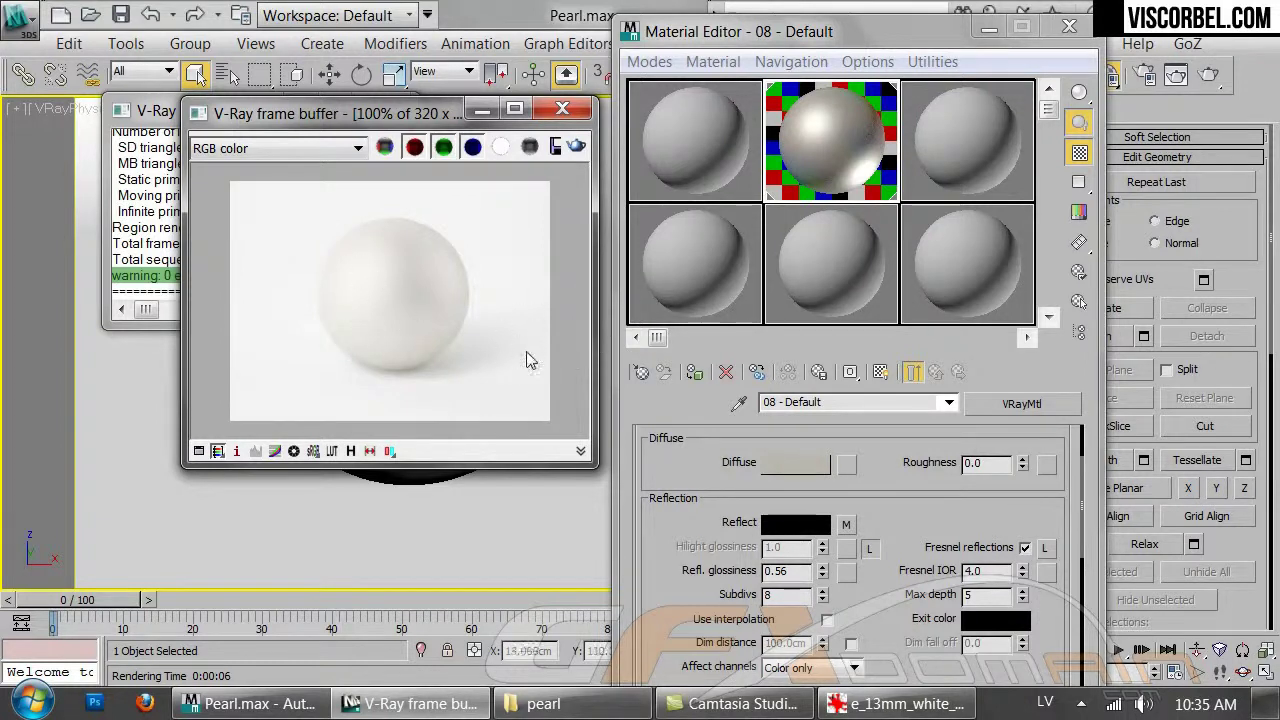
pyautogui.click(893, 703)
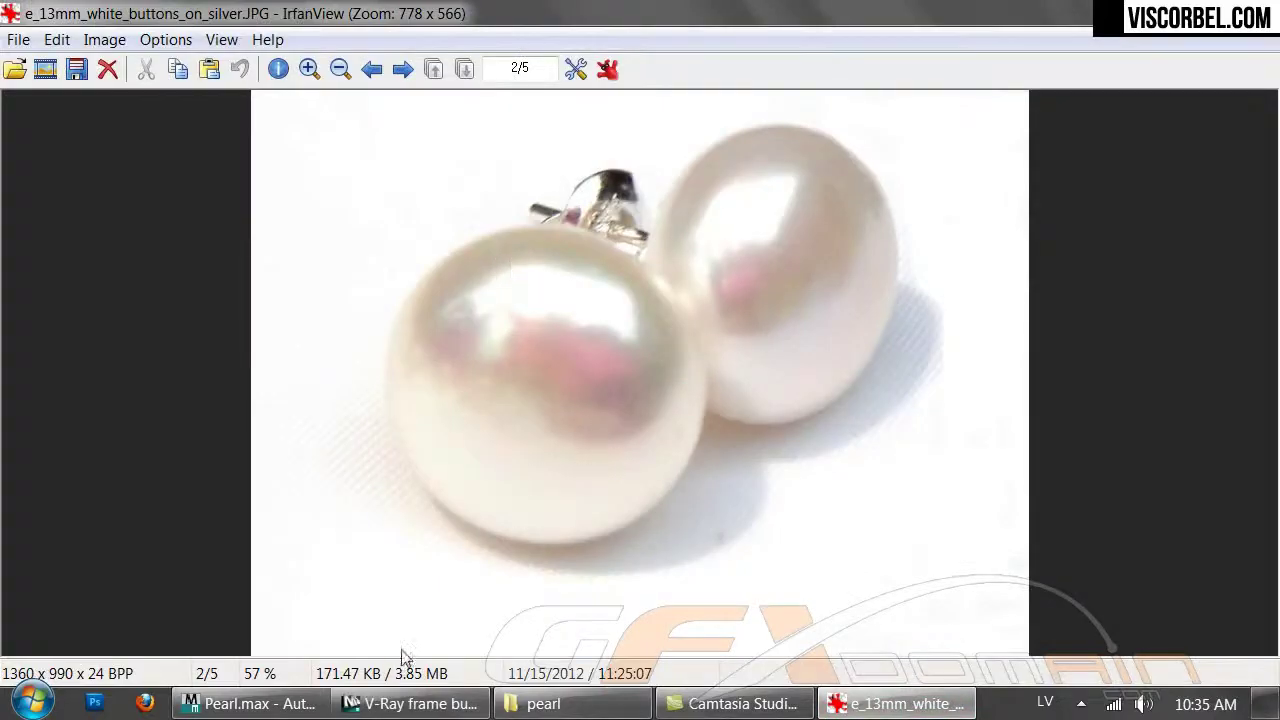
pyautogui.click(405, 703)
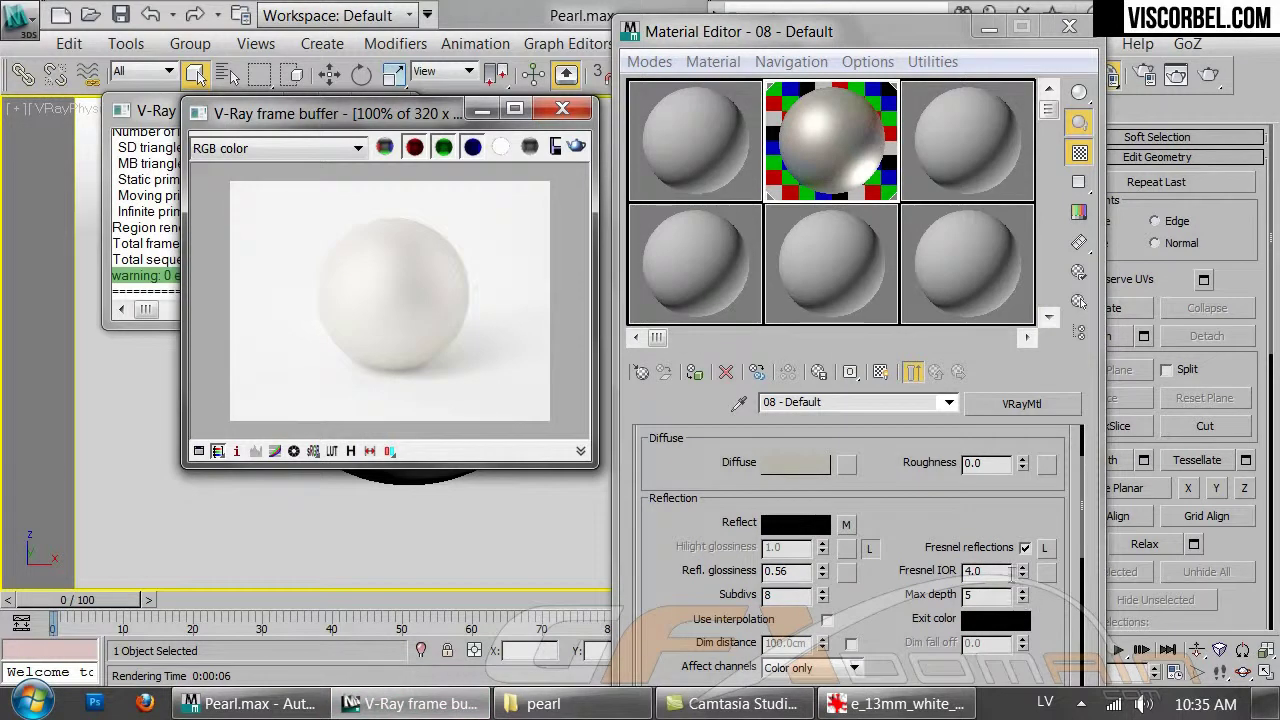
# Set the Fresnel IOR to 40 and render the sphere
pyautogui.click(1010, 569)
pyautogui.write('40')
pyautogui.press('Return')
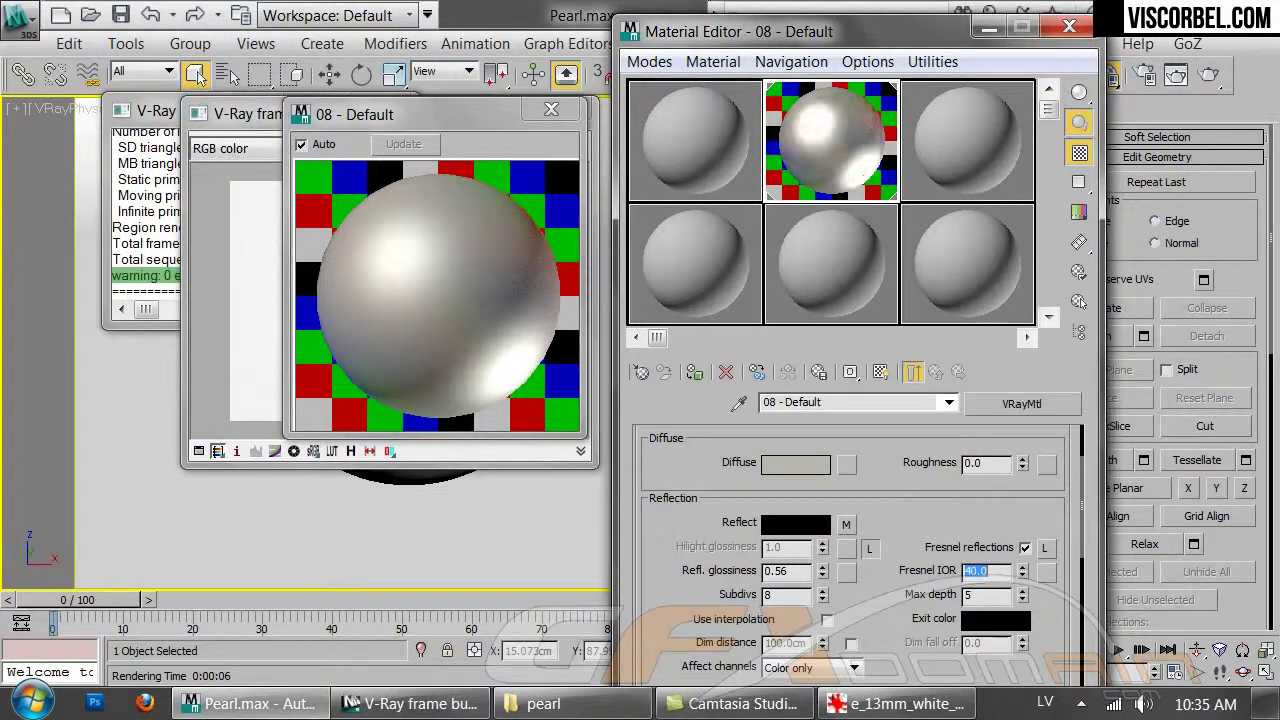
pyautogui.click(240, 275)
pyautogui.click(576, 146)
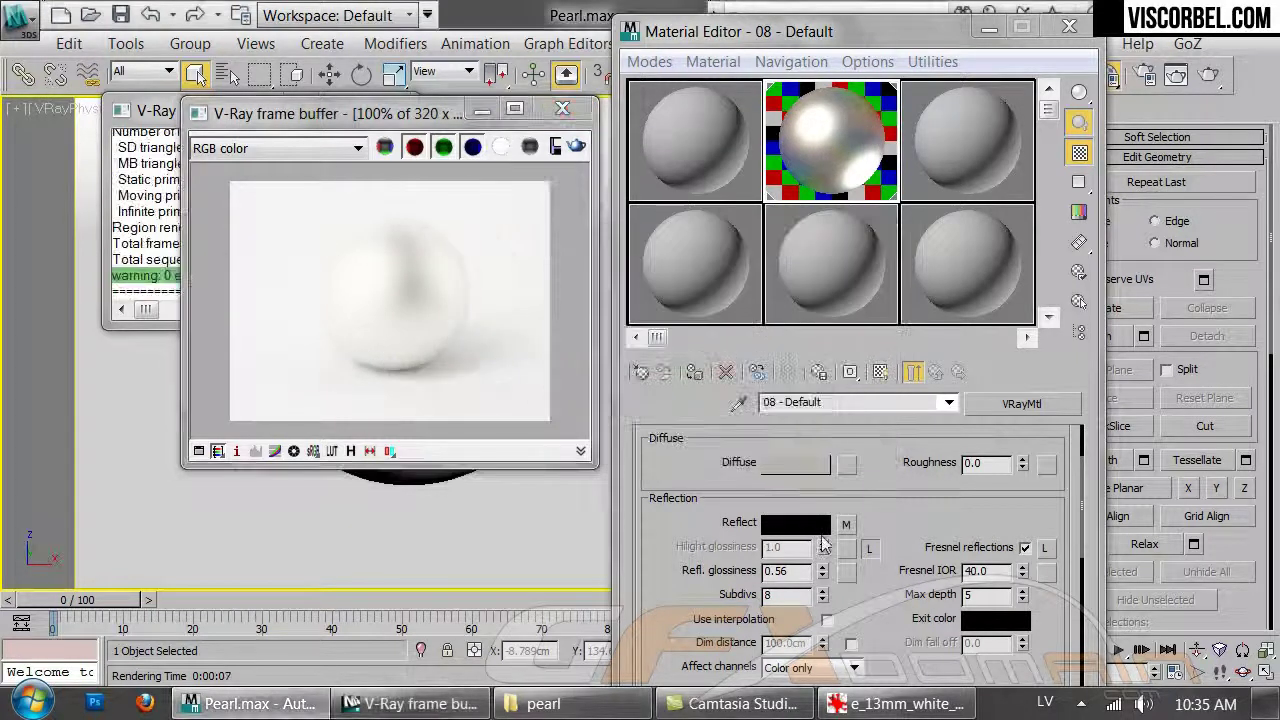
# Increase the saturation of the pink Color #1 in the reflection noise map
pyautogui.click(845, 527)
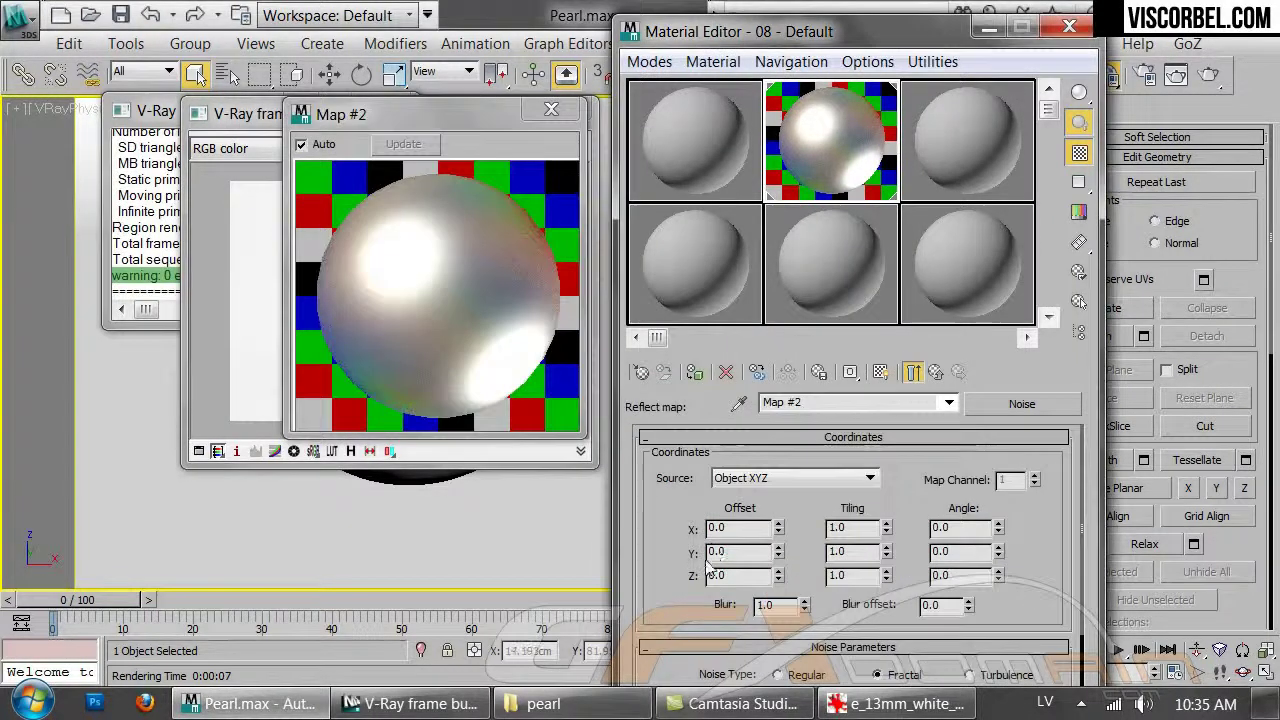
pyautogui.scroll(-5, 830, 560)
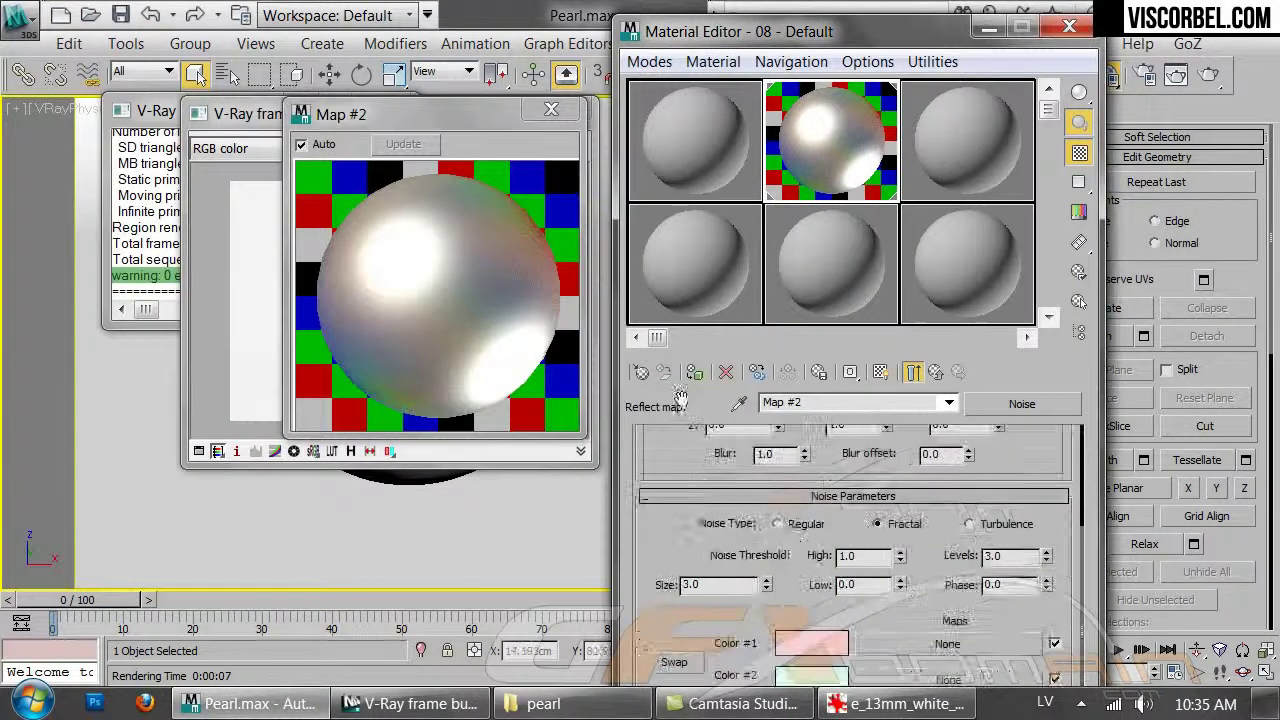
pyautogui.click(812, 645)
pyautogui.moveTo(812, 235); pyautogui.dragTo(836, 275)
pyautogui.click(853, 343)
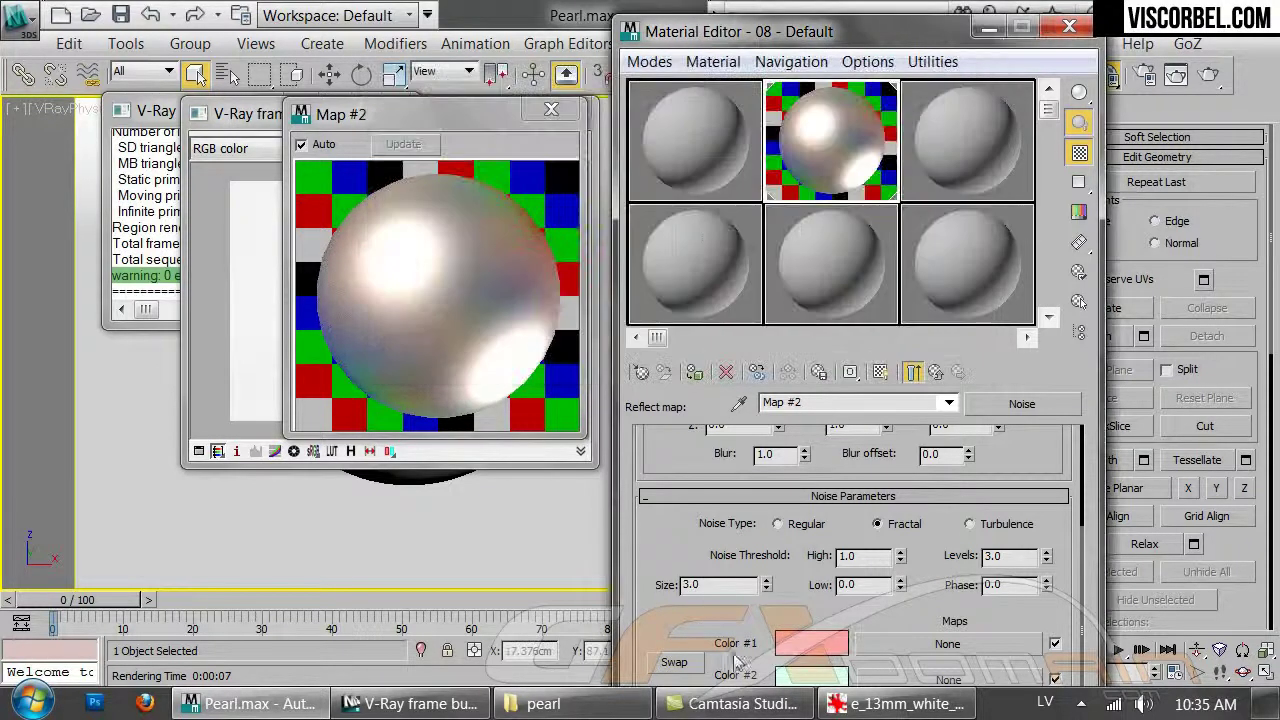
# Set the noise map's Color #2 to a more saturated green (150, 255, 204) and render the sphere
pyautogui.click(811, 675)
pyautogui.moveTo(760, 255); pyautogui.dragTo(793, 250)
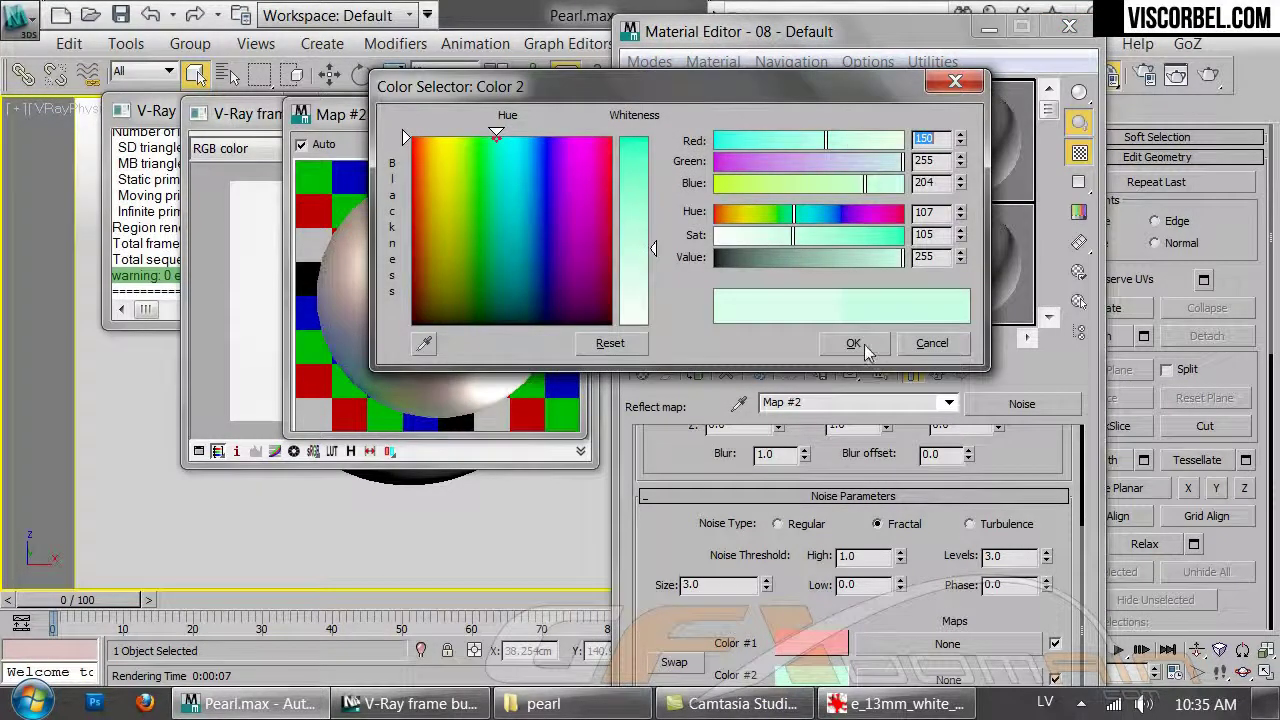
pyautogui.click(853, 343)
pyautogui.click(572, 152)
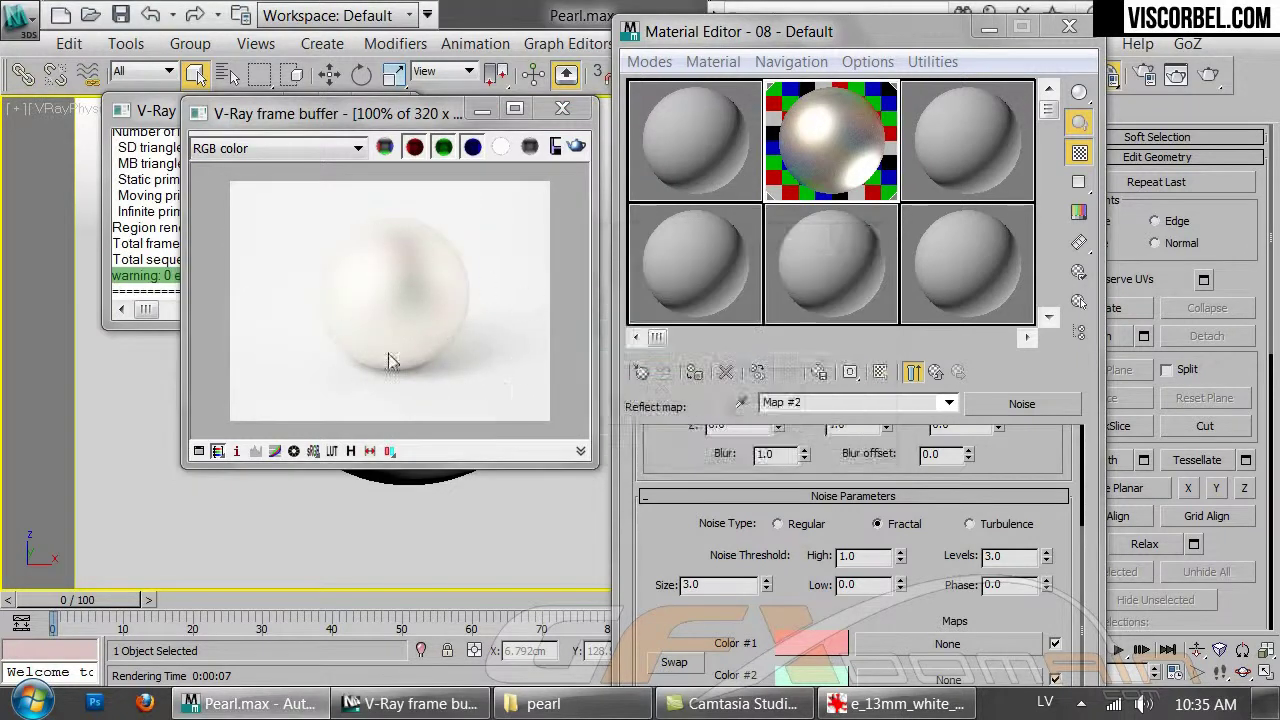
# Compare the latest sphere render with the white pearl earrings reference photo
pyautogui.click(895, 704)
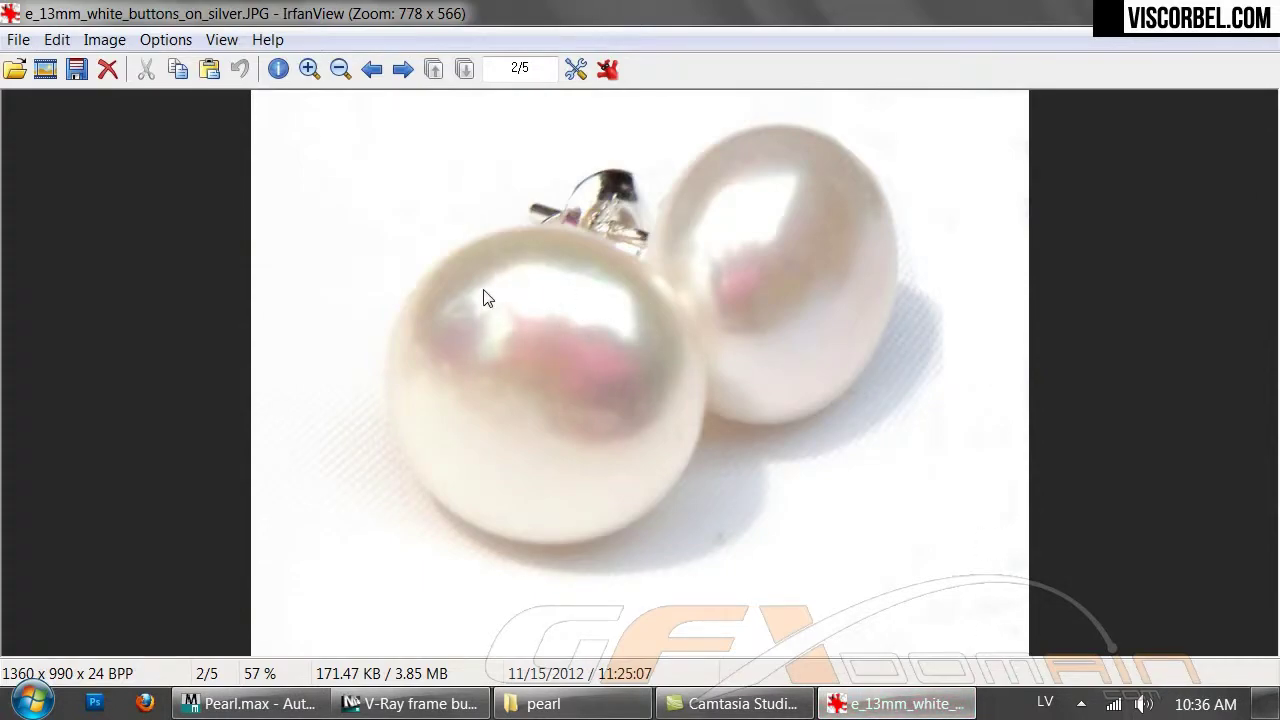
pyautogui.moveTo(465, 692)
pyautogui.click(470, 600)
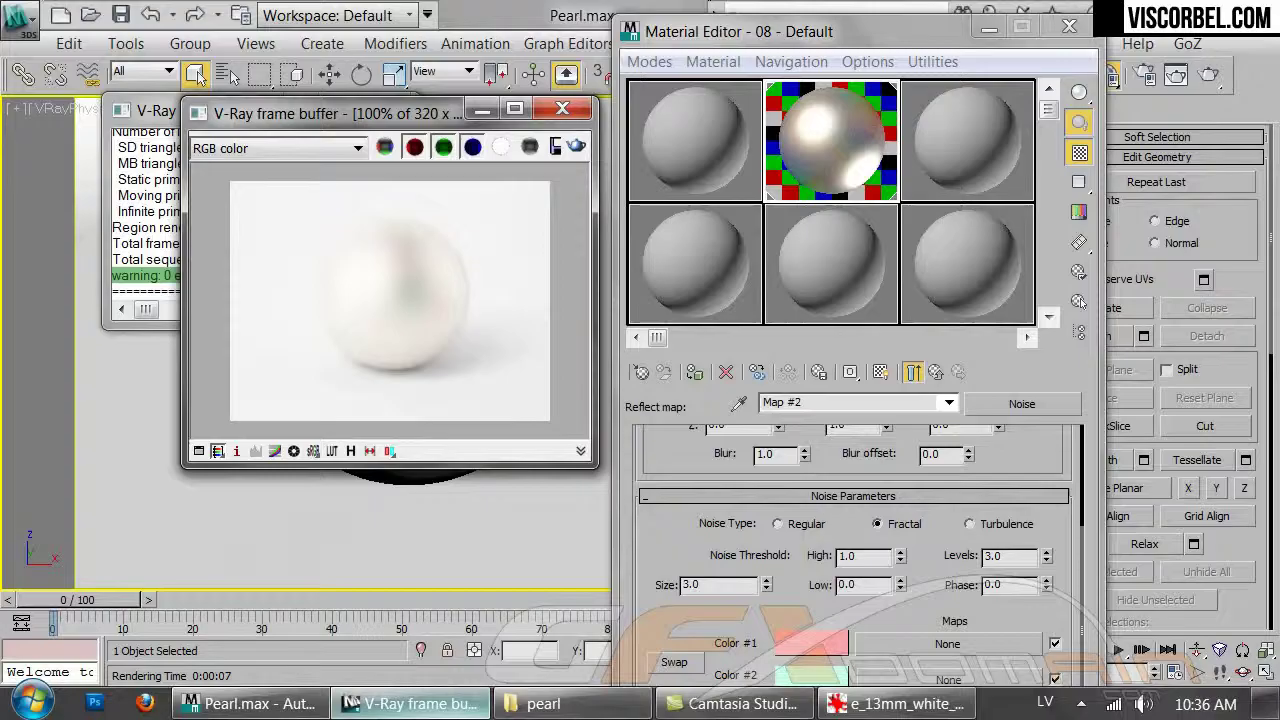
# Convert the pearl material to a VRayBlendMtl, keeping the old material as a sub-material
pyautogui.click(913, 374)
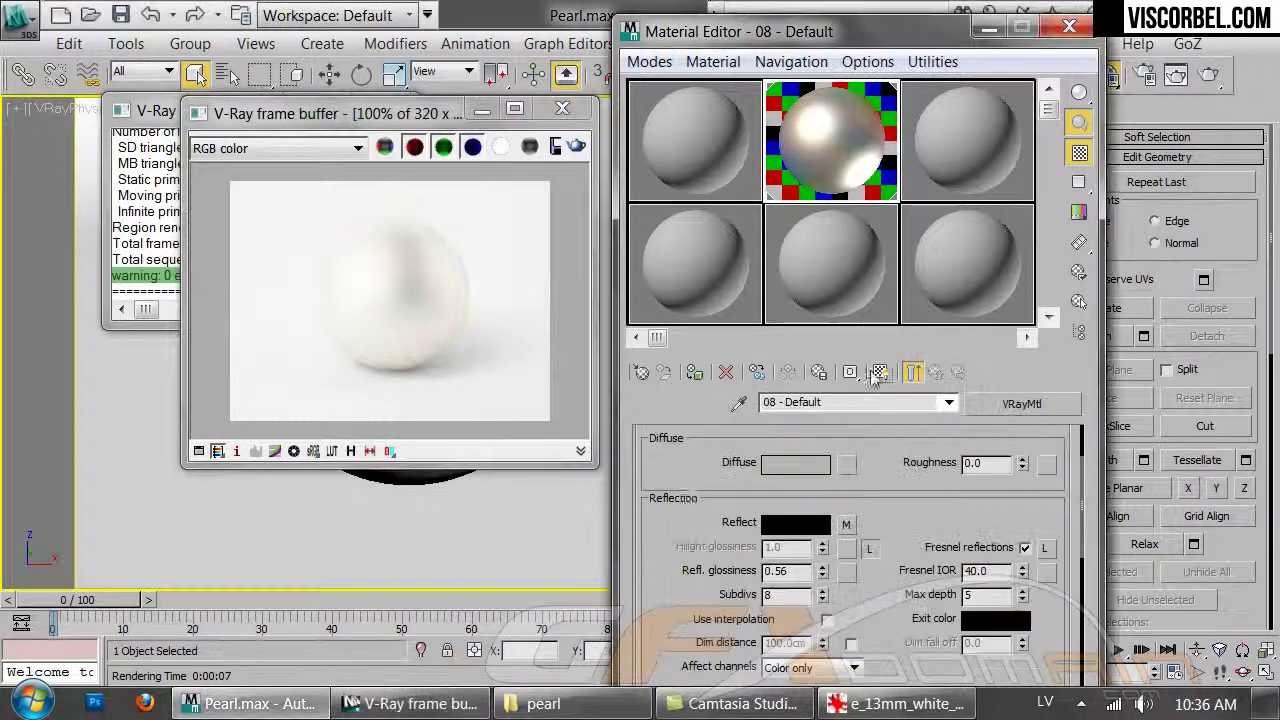
pyautogui.click(985, 410)
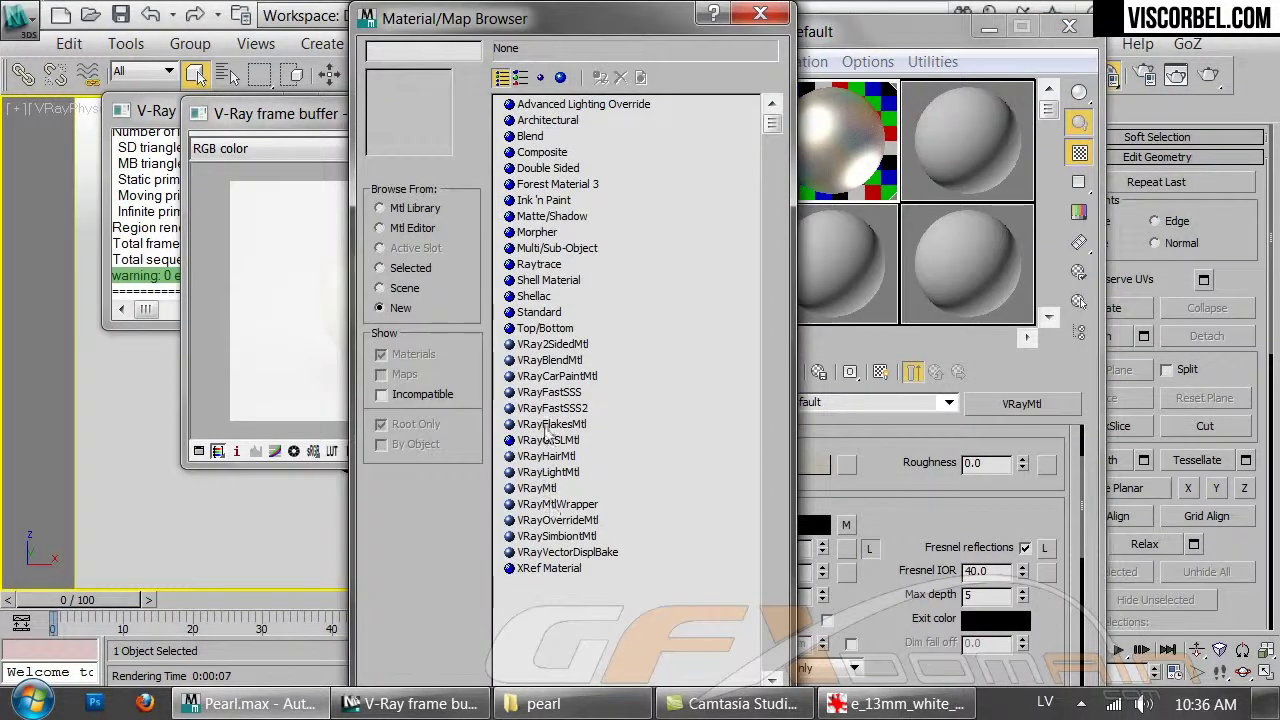
pyautogui.doubleClick(550, 362)
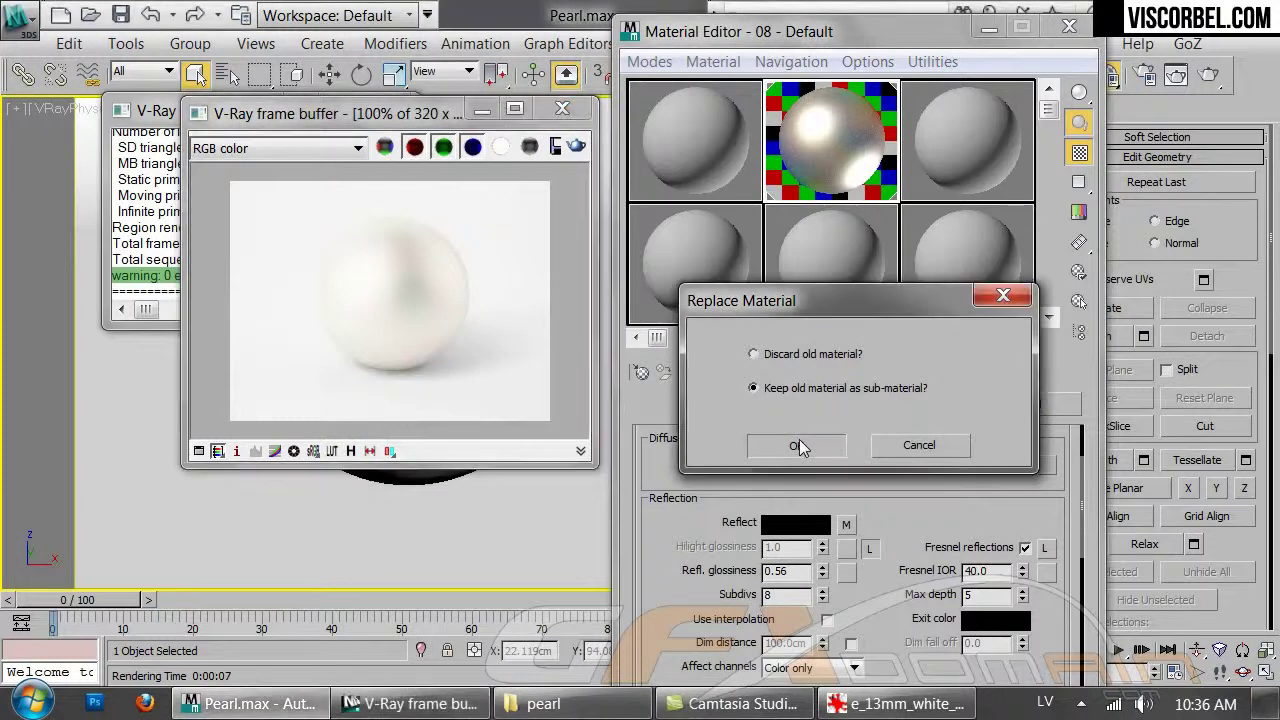
pyautogui.click(799, 445)
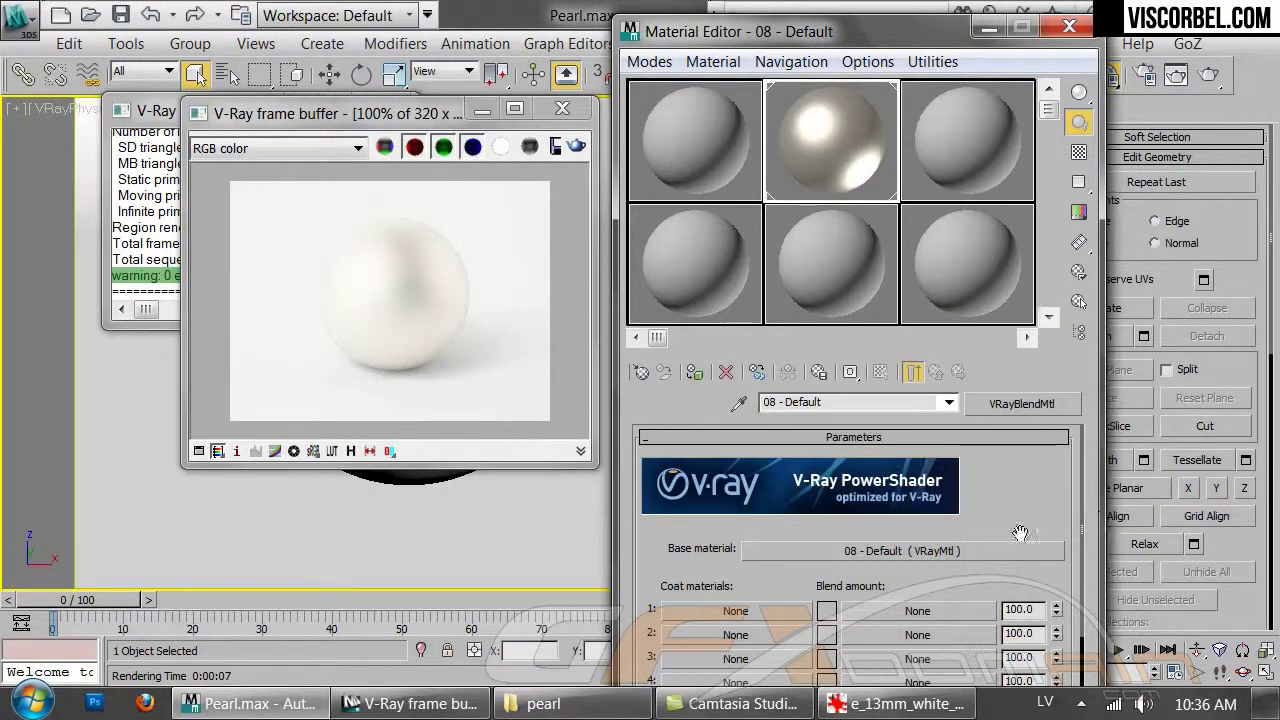
# Copy the blend's base material into coat material slot 1 as an independent copy
pyautogui.rightClick(1004, 551)
pyautogui.click(1052, 586)
pyautogui.rightClick(829, 614)
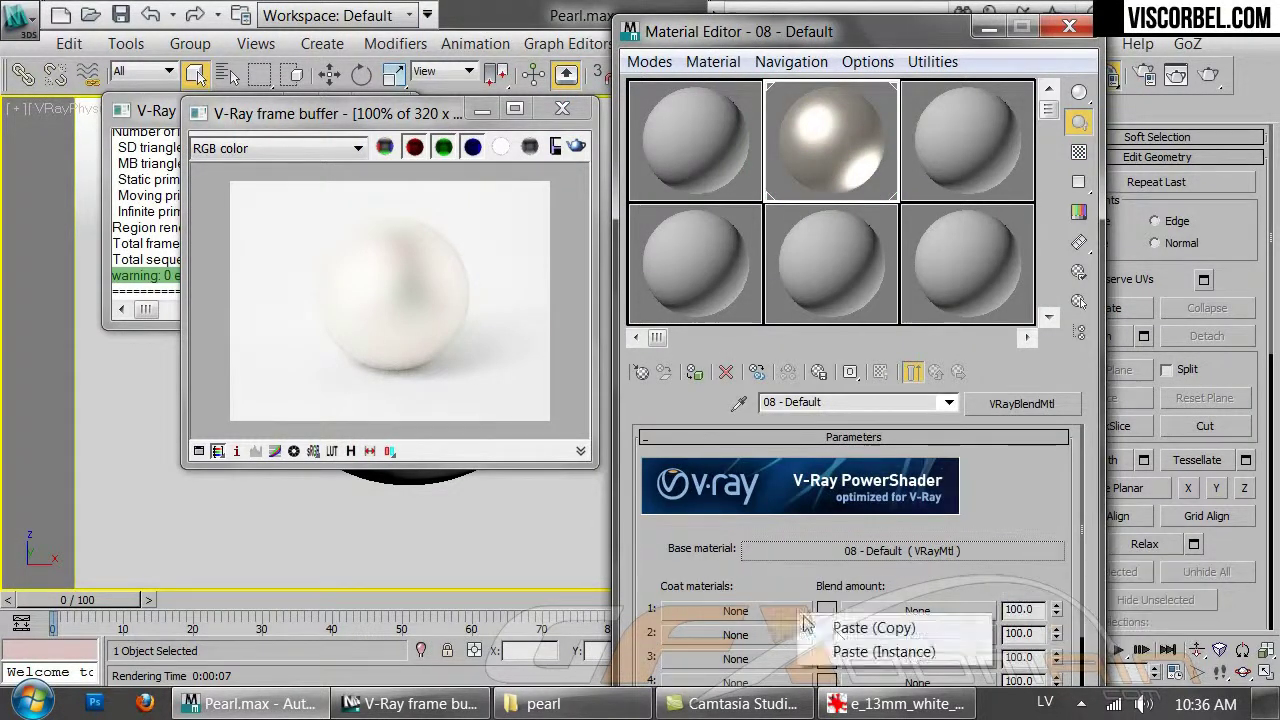
pyautogui.click(860, 628)
pyautogui.scroll(-2, 731, 588)
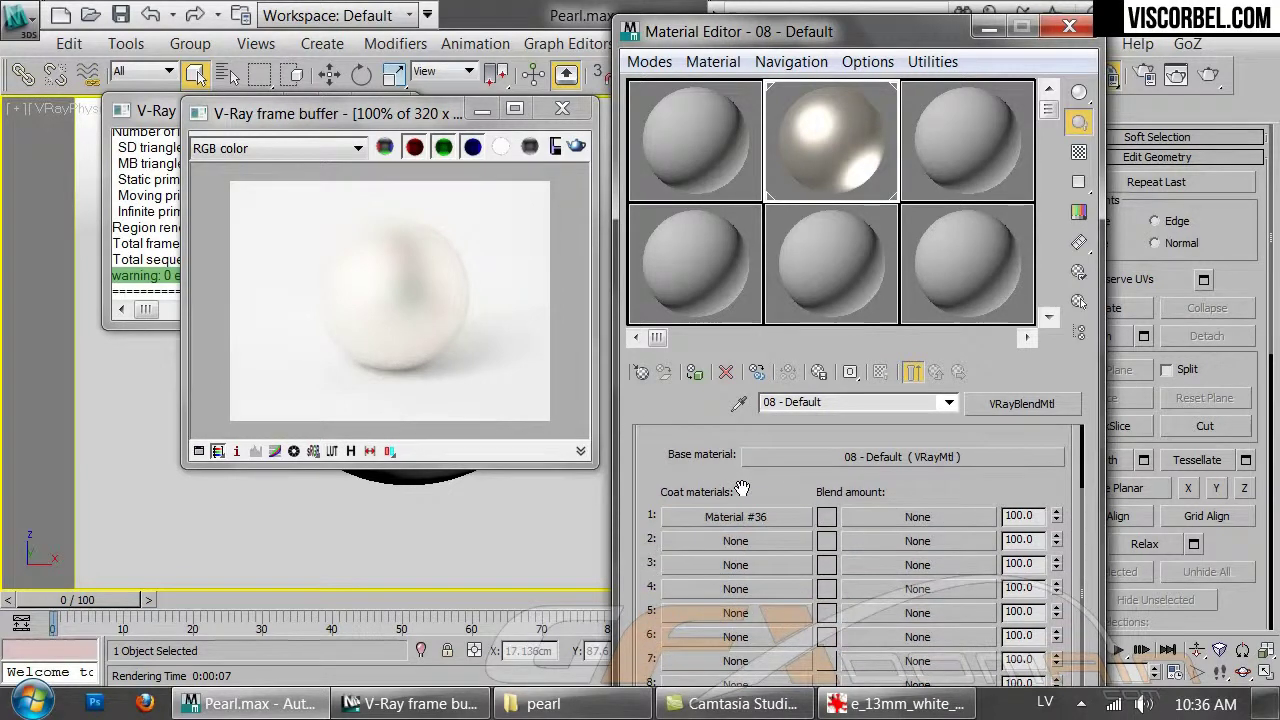
# Set the coat 1 material's reflection glossiness to 0.87 and Fresnel IOR to 4, with the checkered preview background on
pyautogui.click(740, 538)
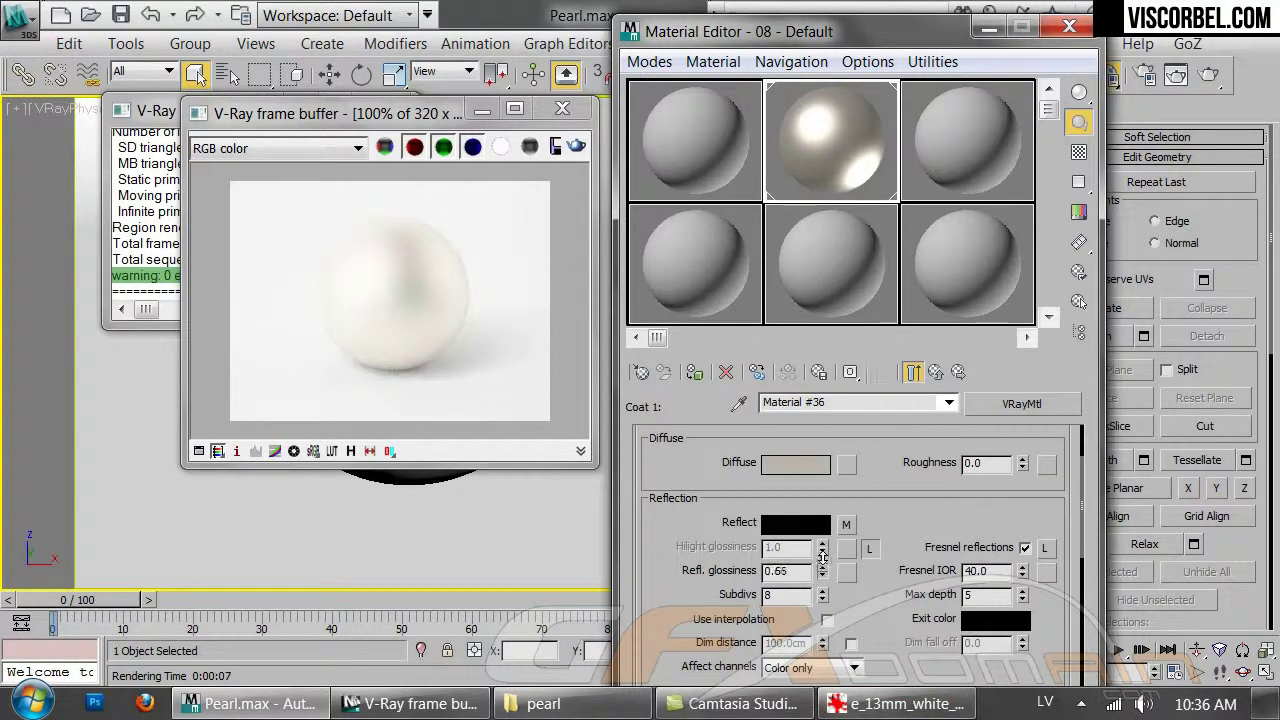
pyautogui.moveTo(822, 563); pyautogui.dragTo(822, 546)
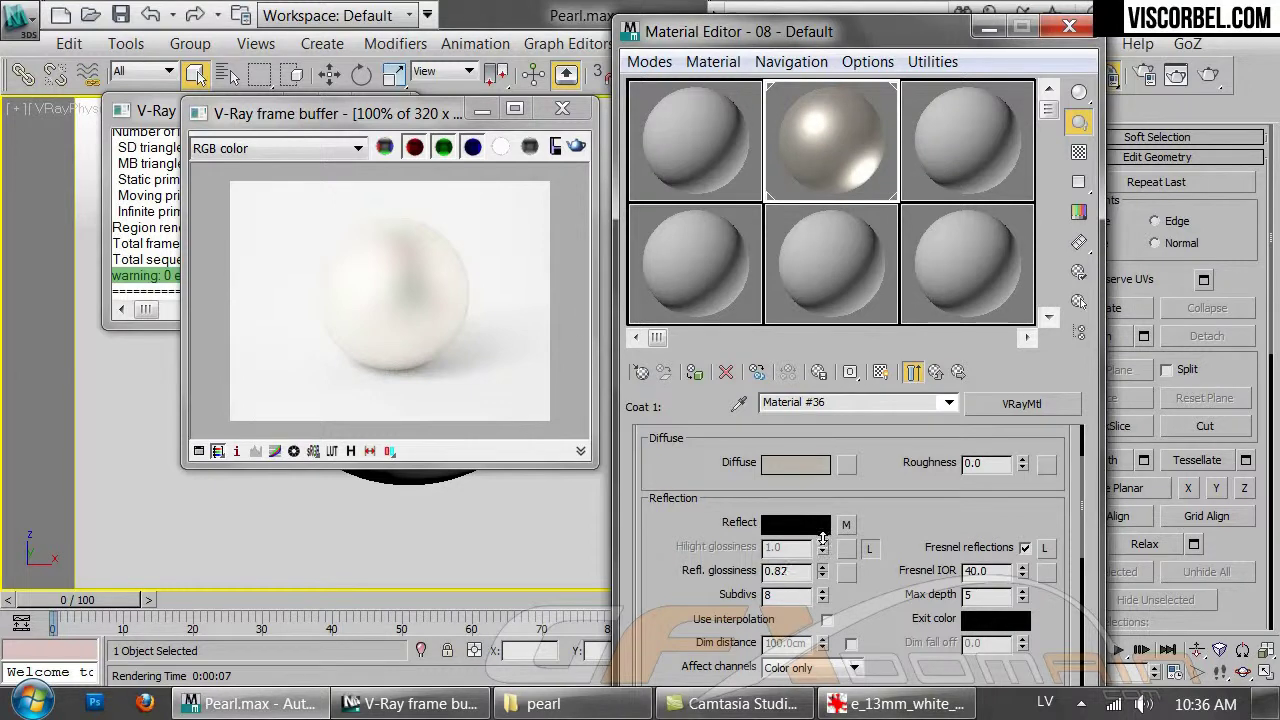
pyautogui.click(1079, 155)
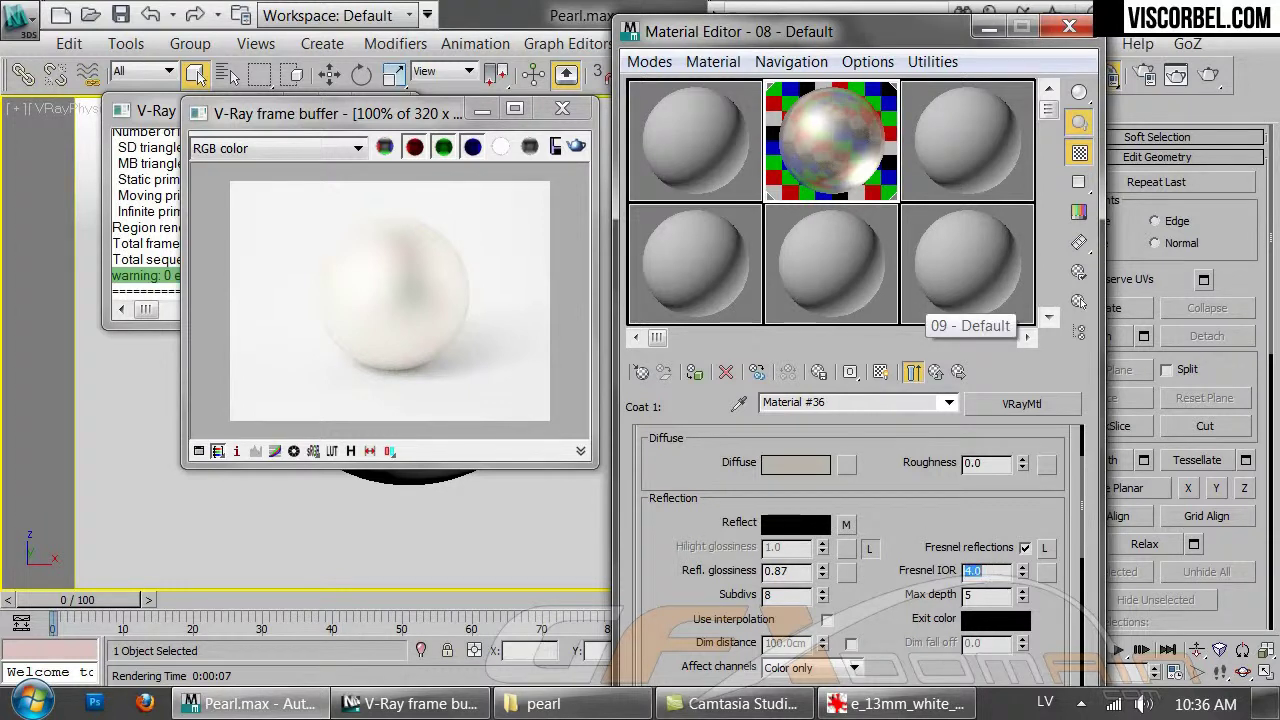
# Remove the noise map from the coat 1 material's Reflect slot
pyautogui.click(845, 524)
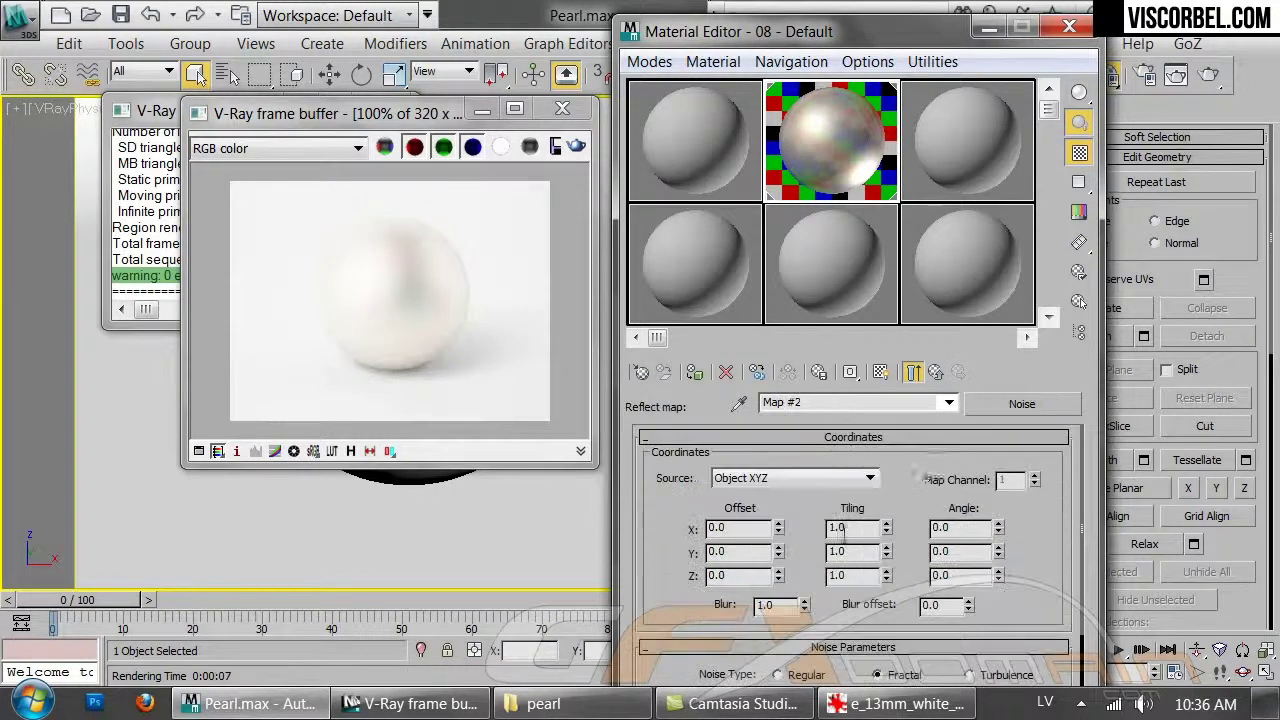
pyautogui.click(942, 376)
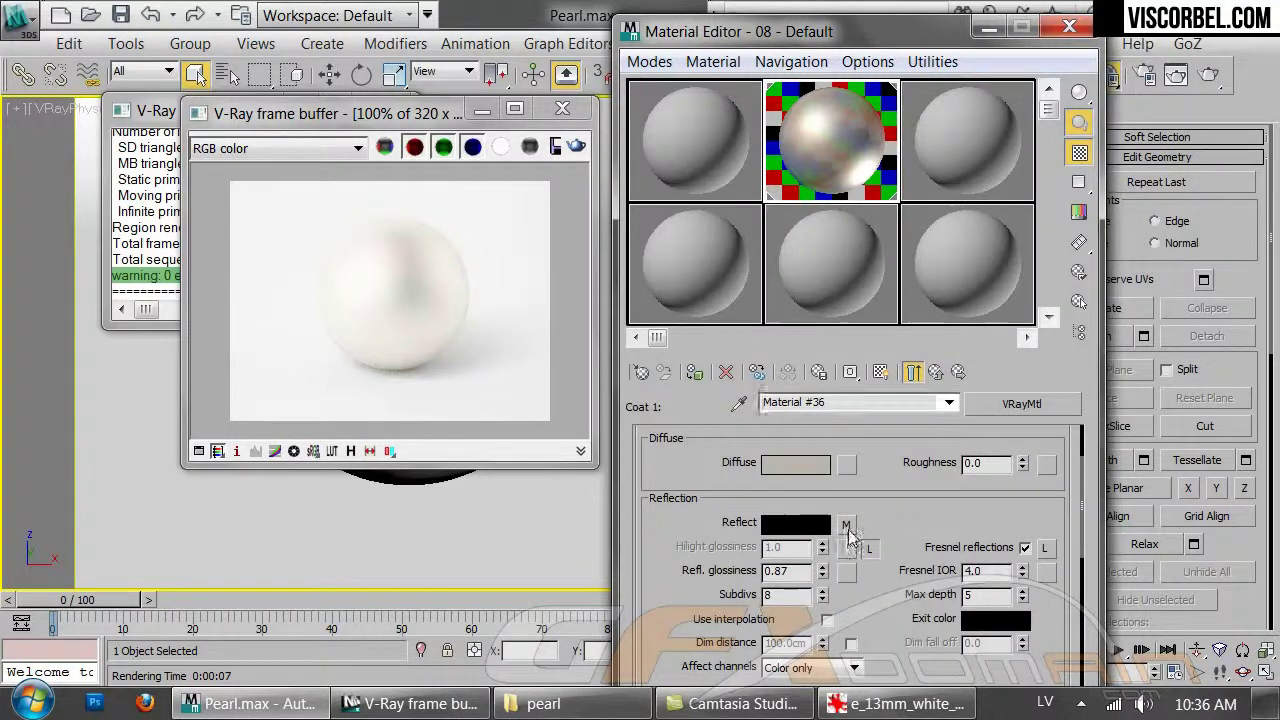
pyautogui.rightClick(847, 524)
pyautogui.click(897, 582)
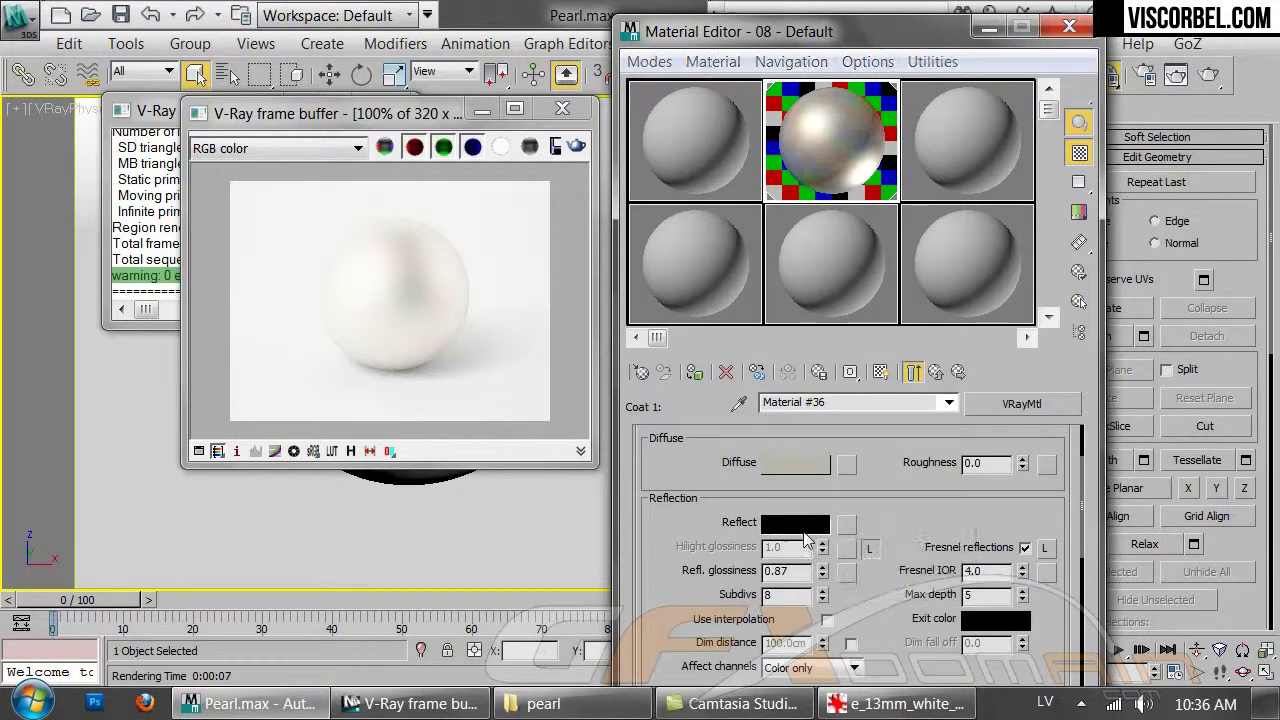
# Set the coat 1 material's reflect color to near white and render the sphere
pyautogui.click(800, 526)
pyautogui.moveTo(857, 264); pyautogui.dragTo(864, 264)
pyautogui.click(866, 345)
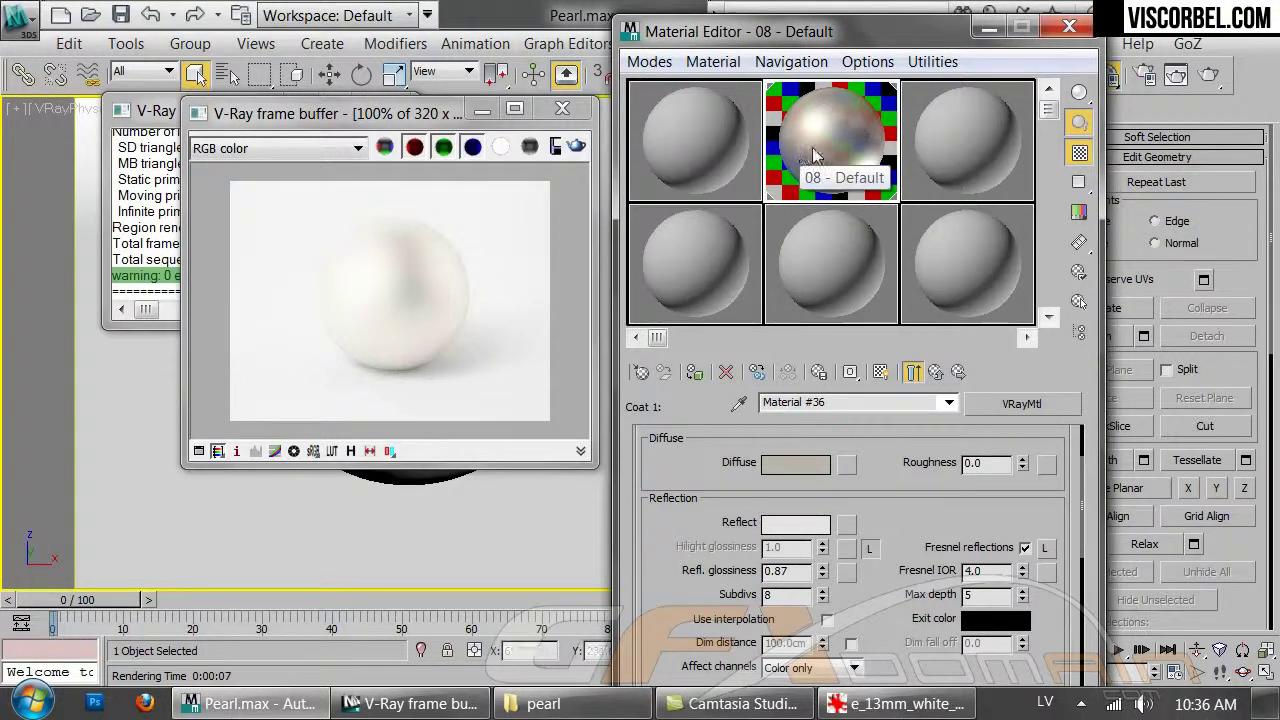
pyautogui.click(576, 147)
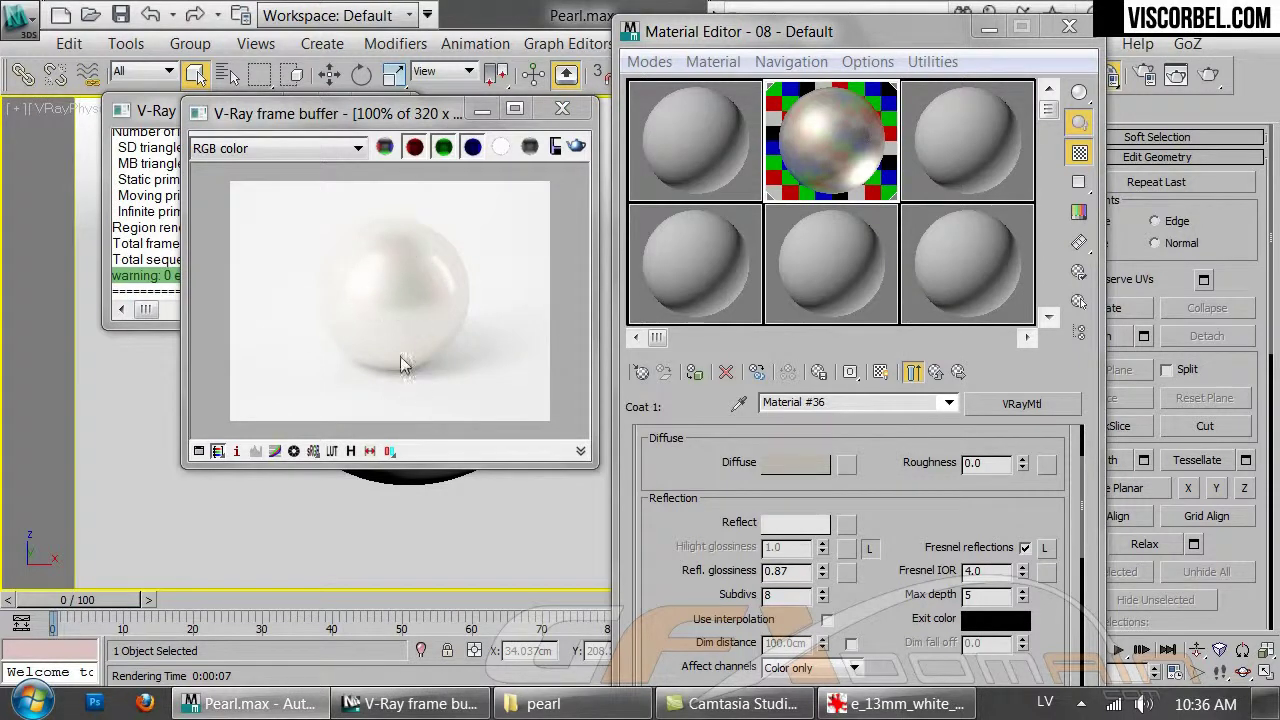
# Compare the coated pearl render's highlights with the earrings reference photo
pyautogui.click(905, 704)
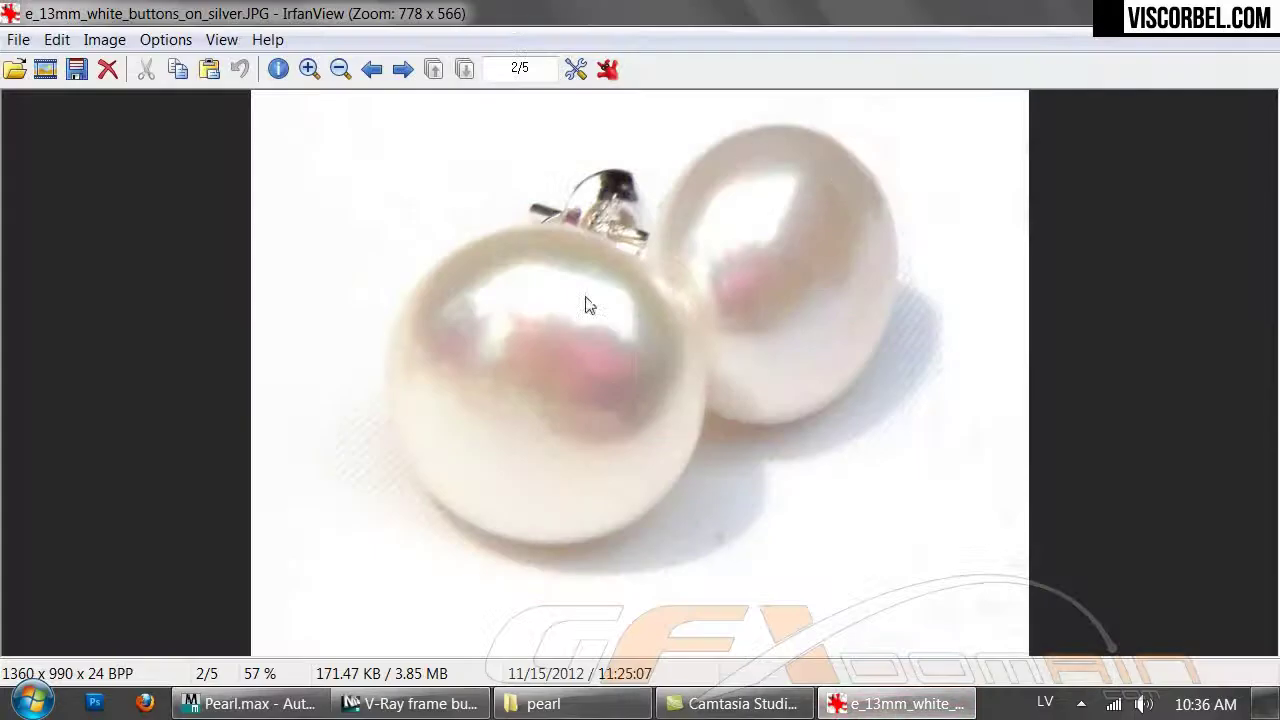
pyautogui.click(440, 706)
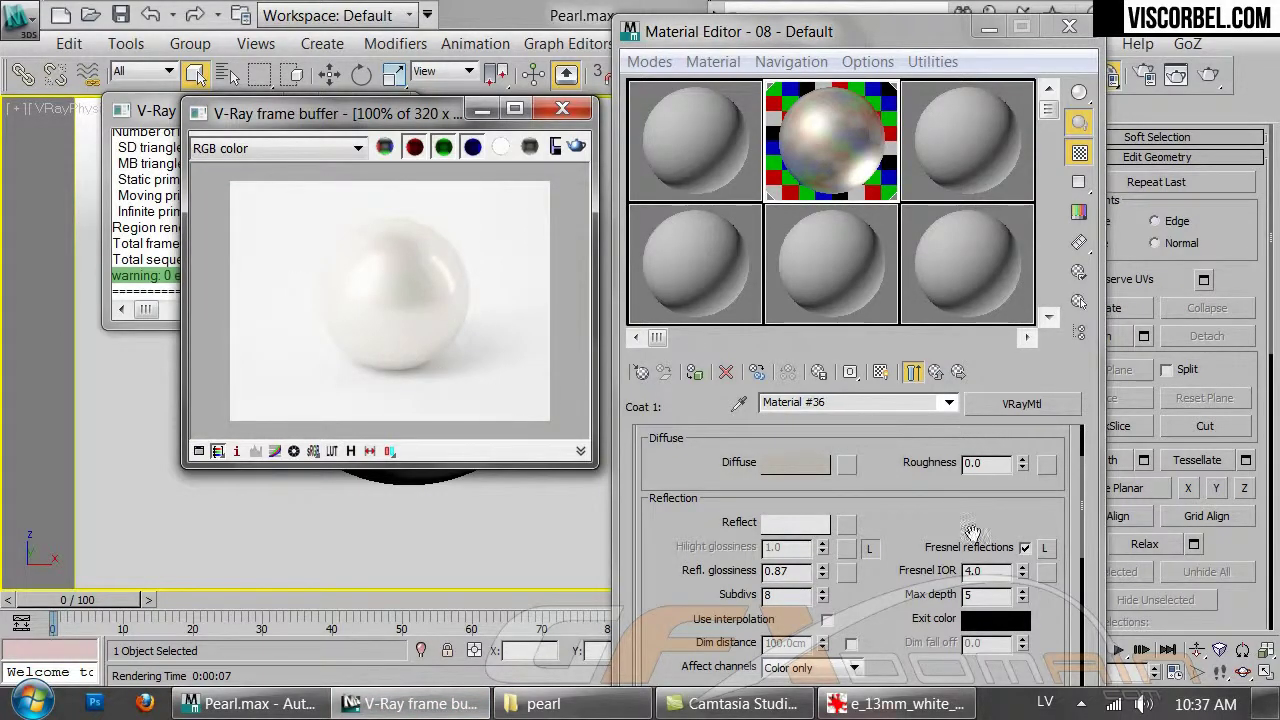
pyautogui.click(905, 704)
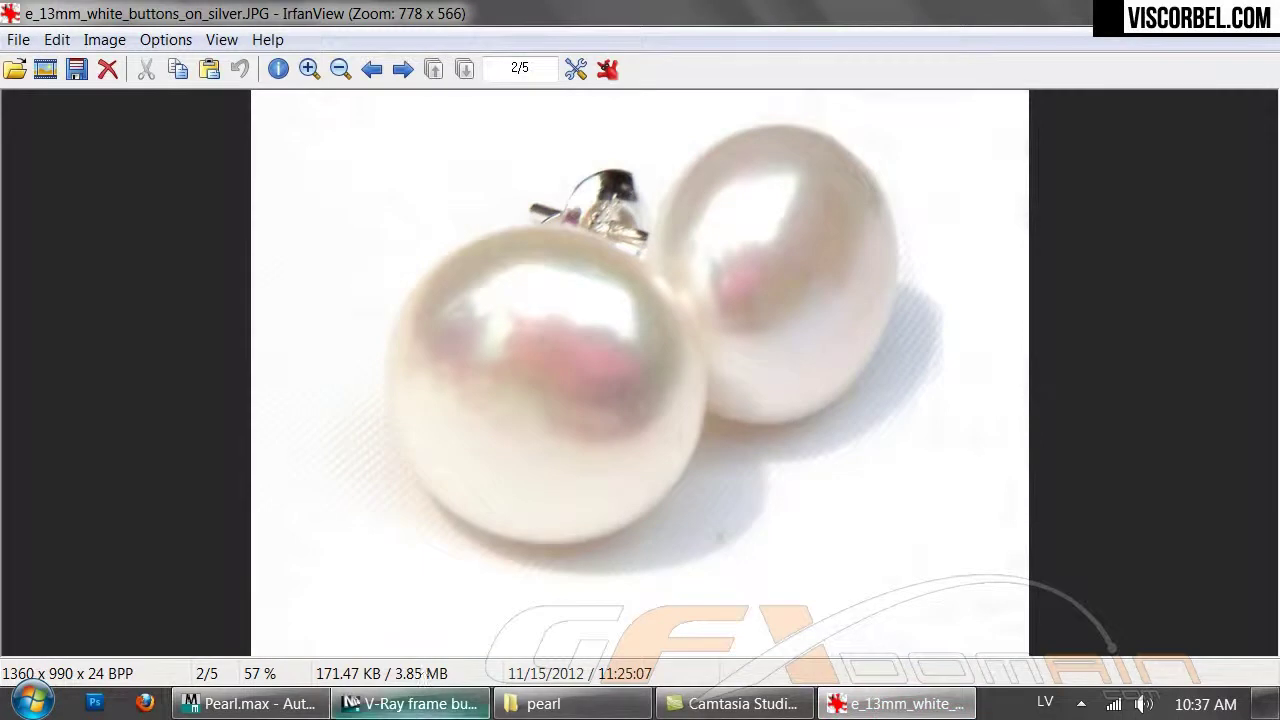
pyautogui.click(420, 704)
# Make Color #1 a stronger red in the base material's reflection noise map
pyautogui.click(935, 373)
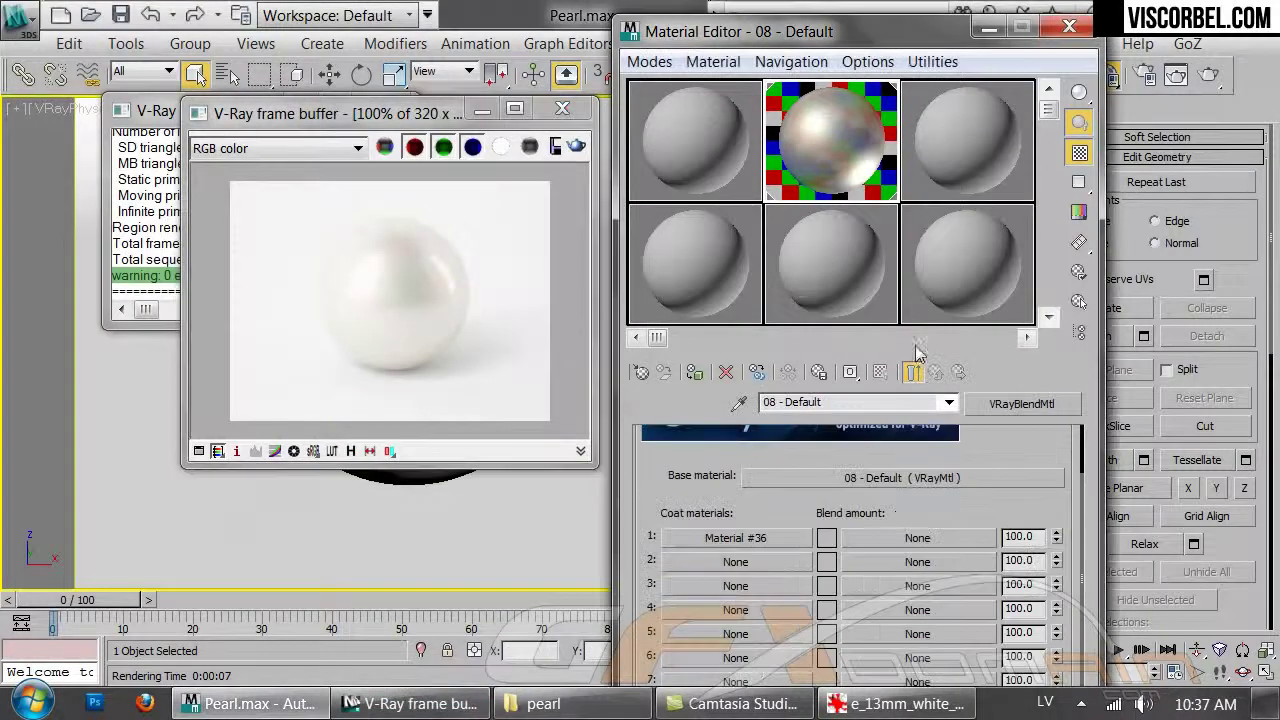
pyautogui.click(908, 478)
pyautogui.click(858, 528)
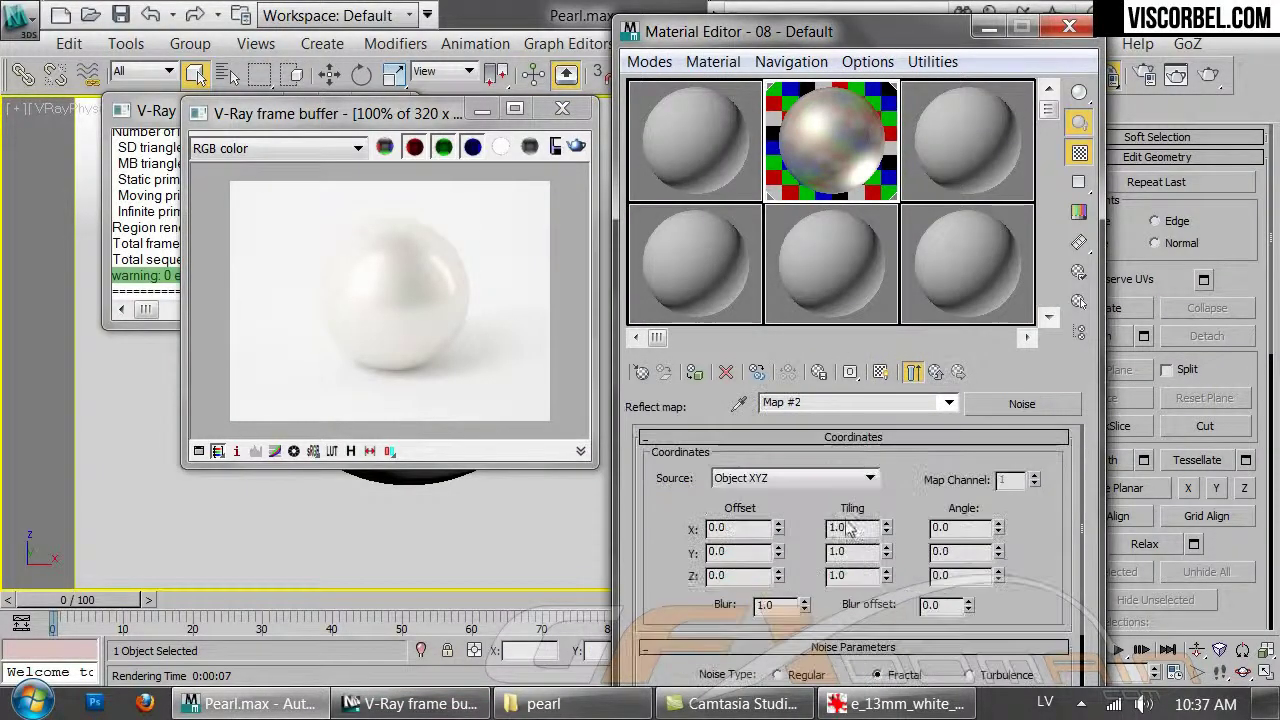
pyautogui.moveTo(690, 583); pyautogui.dragTo(768, 483)
pyautogui.click(821, 648)
pyautogui.moveTo(850, 236)
pyautogui.mouseDown()
pyautogui.moveTo(866, 236)
pyautogui.moveTo(845, 243)
pyautogui.mouseUp()
pyautogui.click(854, 344)
# Make the reflection noise map's green Color #2 more saturated and render the sphere
pyautogui.click(826, 677)
pyautogui.click(853, 343)
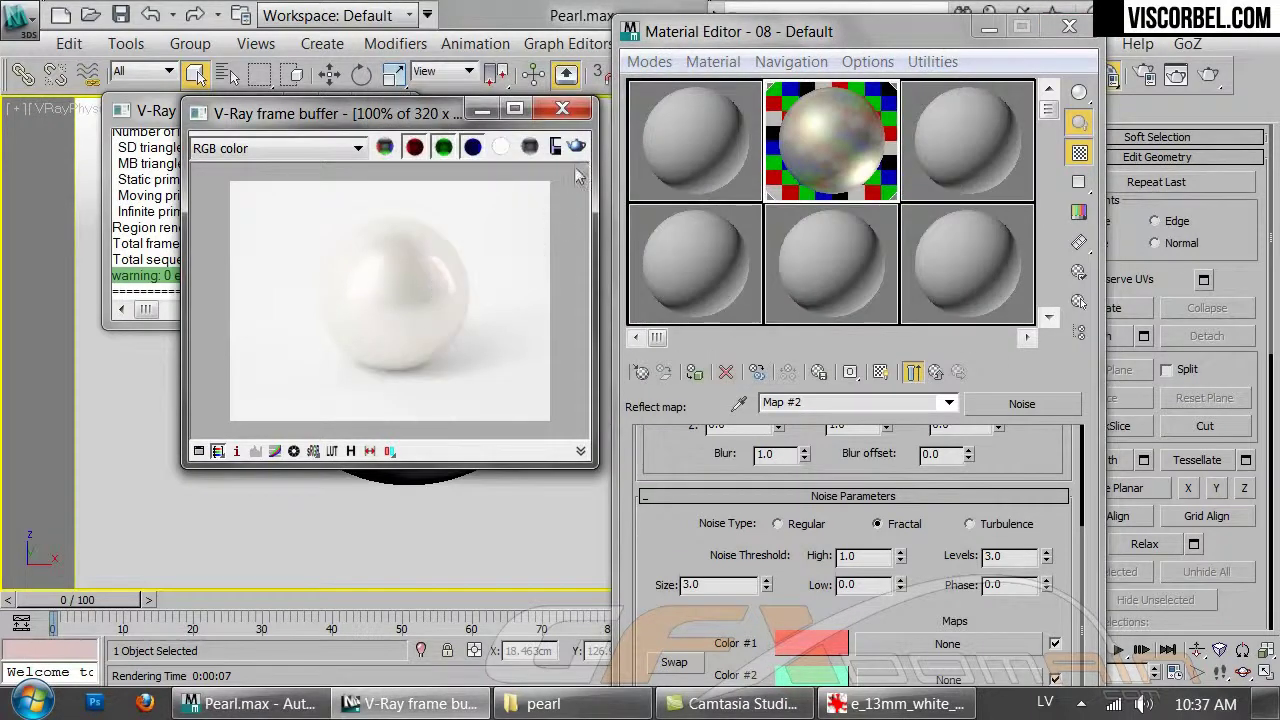
pyautogui.click(576, 146)
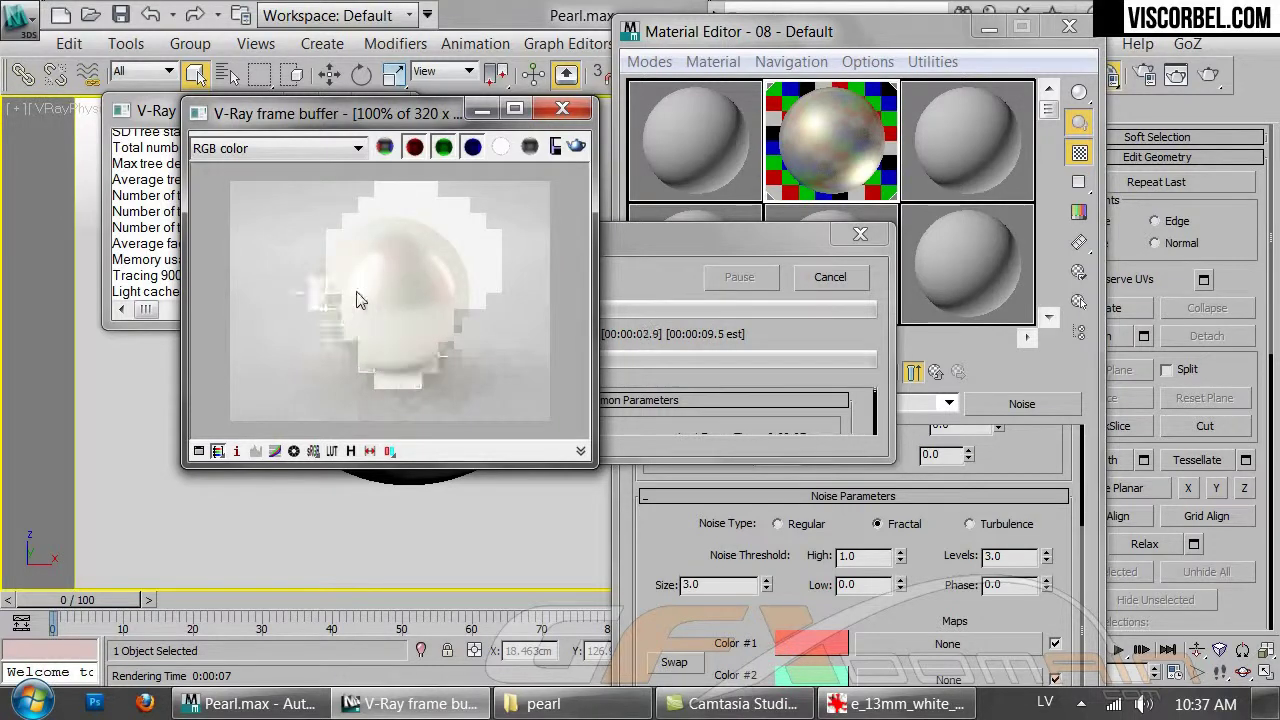
# Shift the reflection noise map's Color #1 to a pinker hue of 250 and check a new render against the reference photo
pyautogui.click(810, 642)
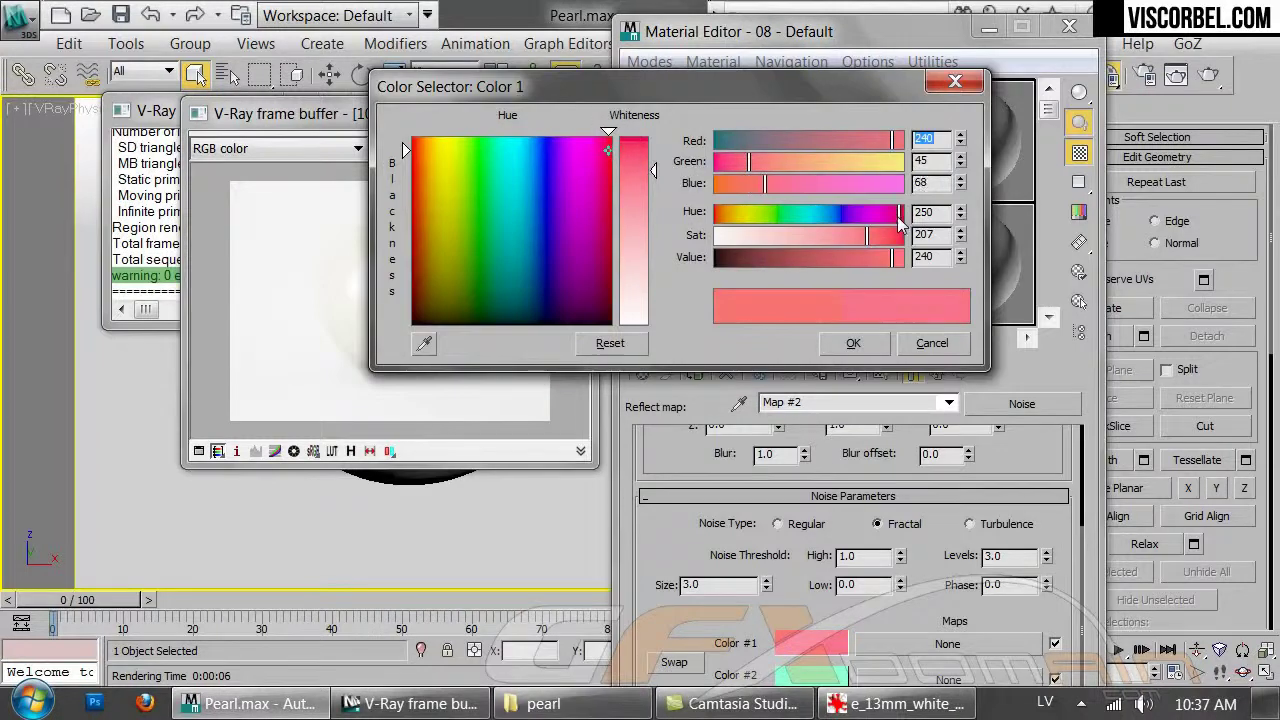
pyautogui.click(853, 343)
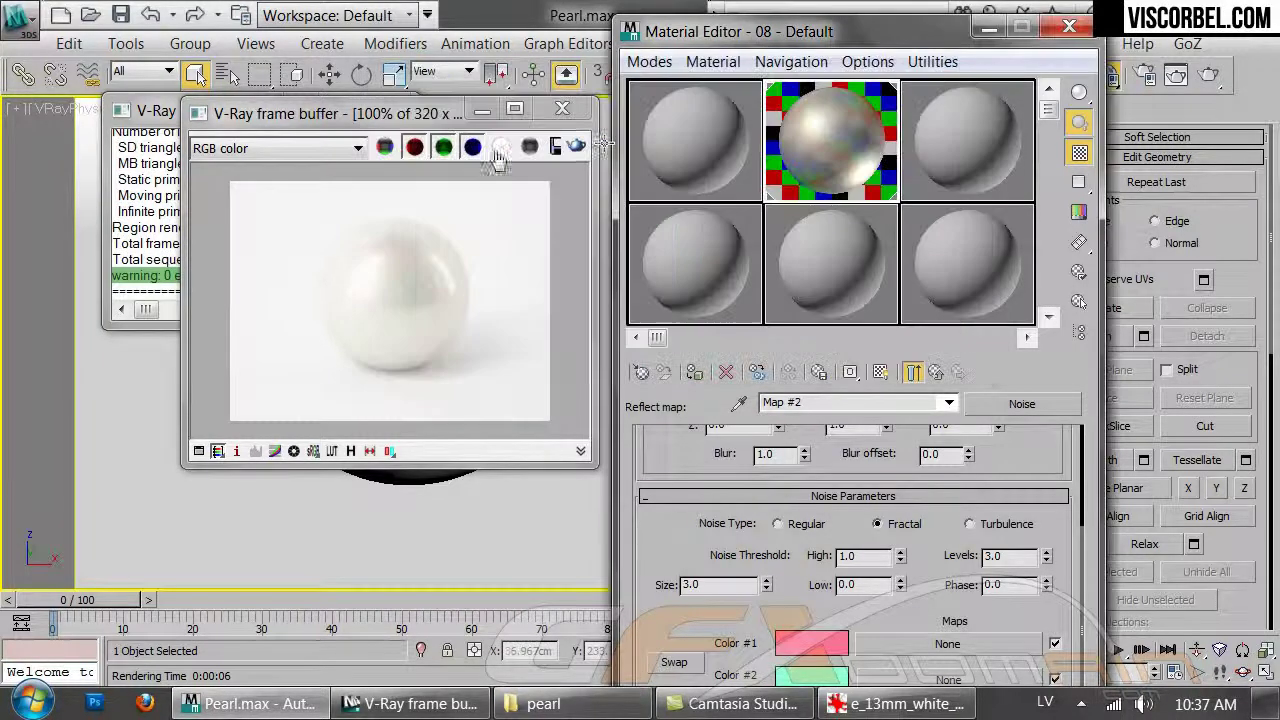
pyautogui.click(576, 146)
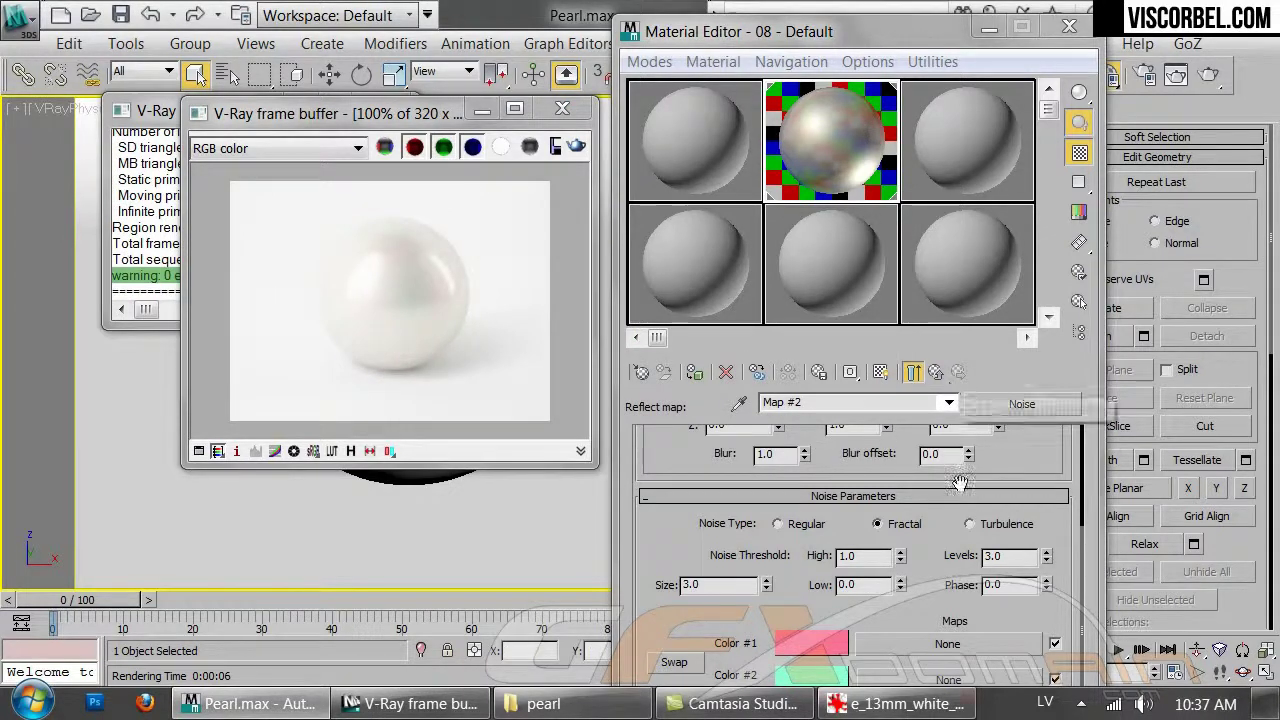
pyautogui.click(895, 704)
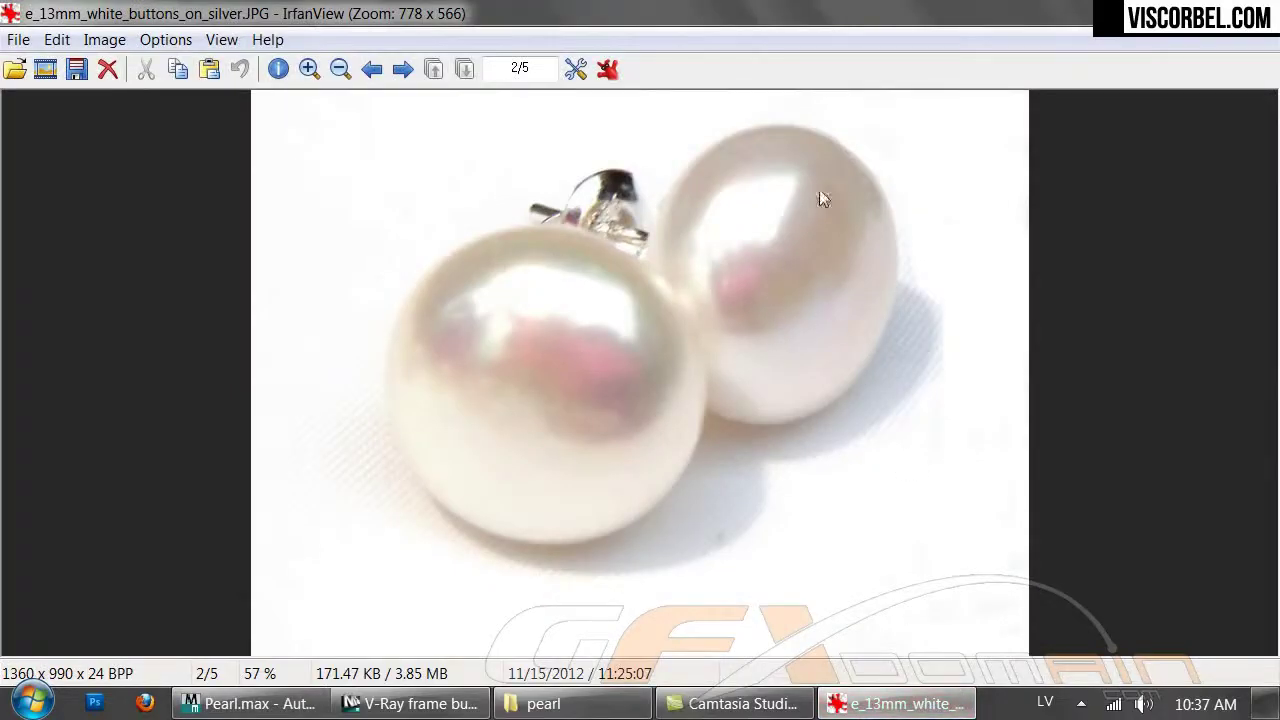
pyautogui.click(400, 704)
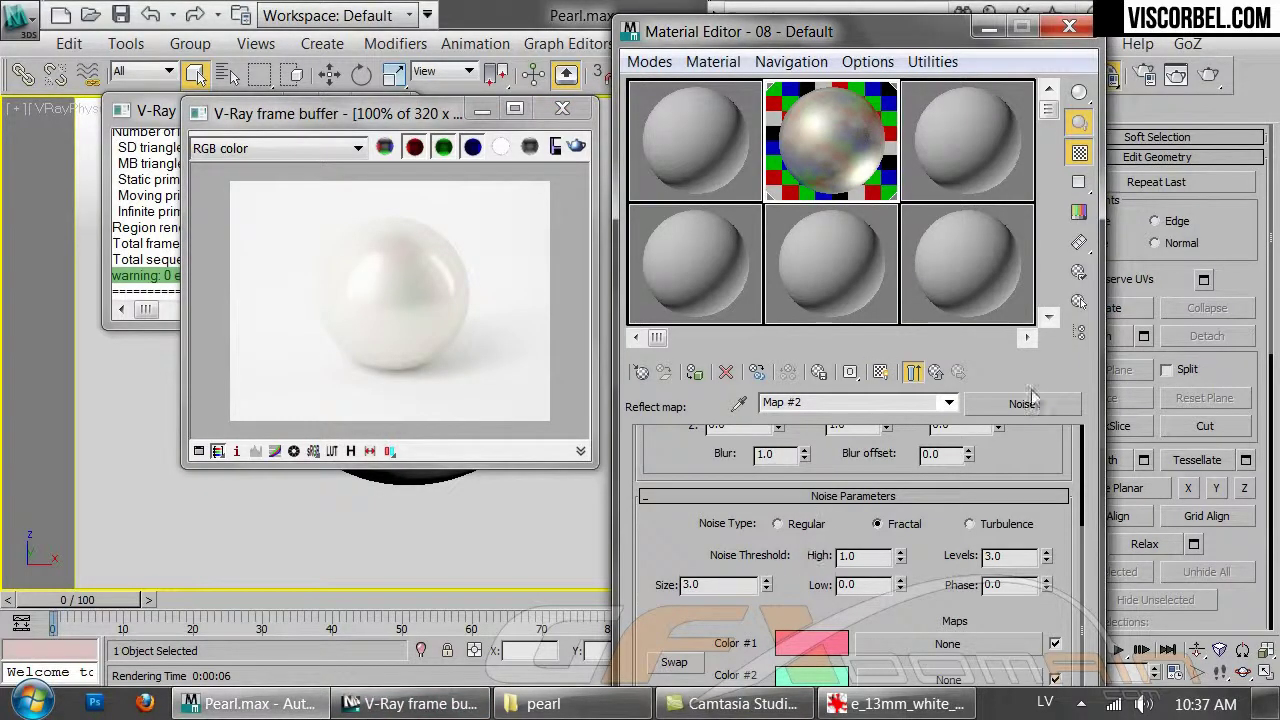
# Assign a Noise map to the base material's Bump slot
pyautogui.click(942, 372)
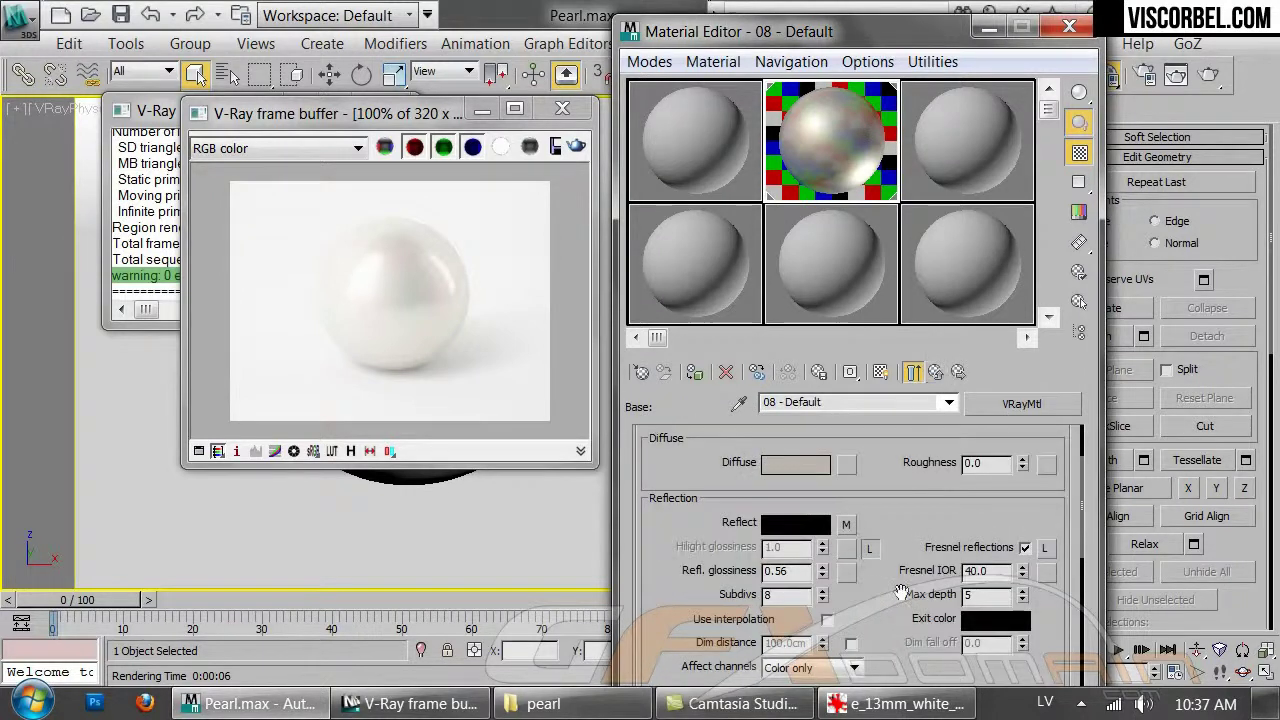
pyautogui.scroll(-10, 886, 572)
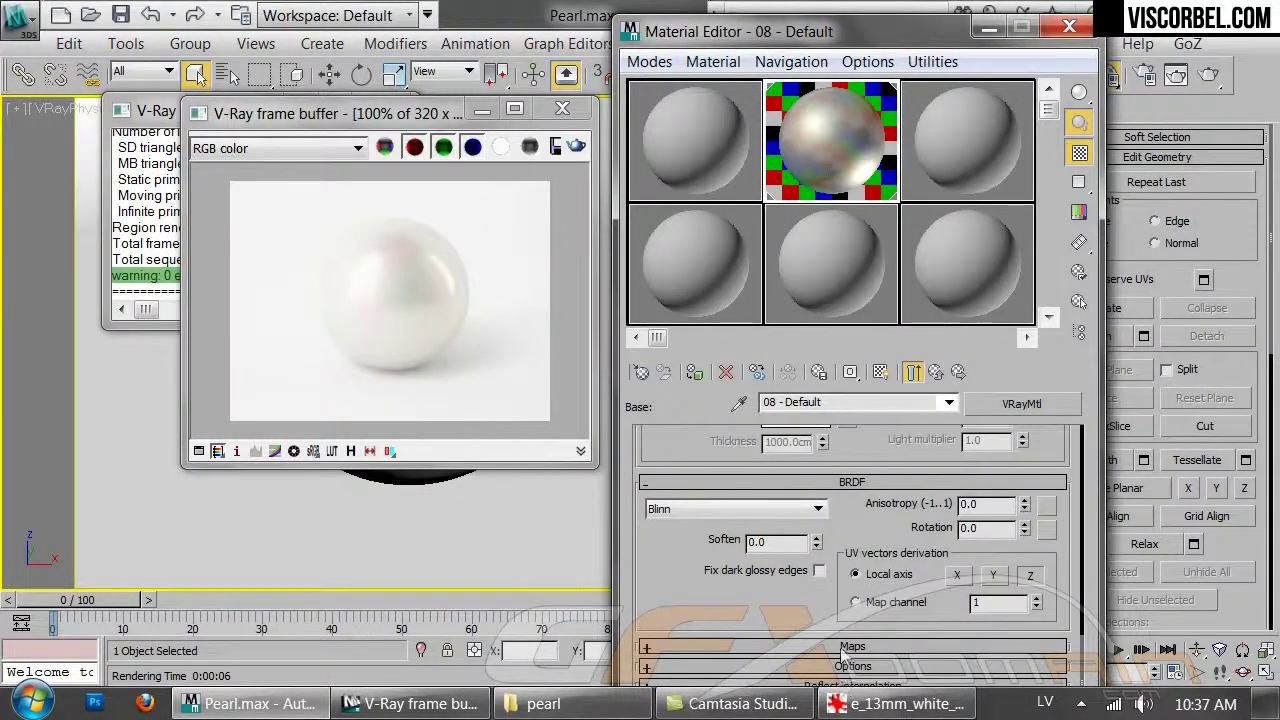
pyautogui.click(843, 648)
pyautogui.scroll(-3, 849, 557)
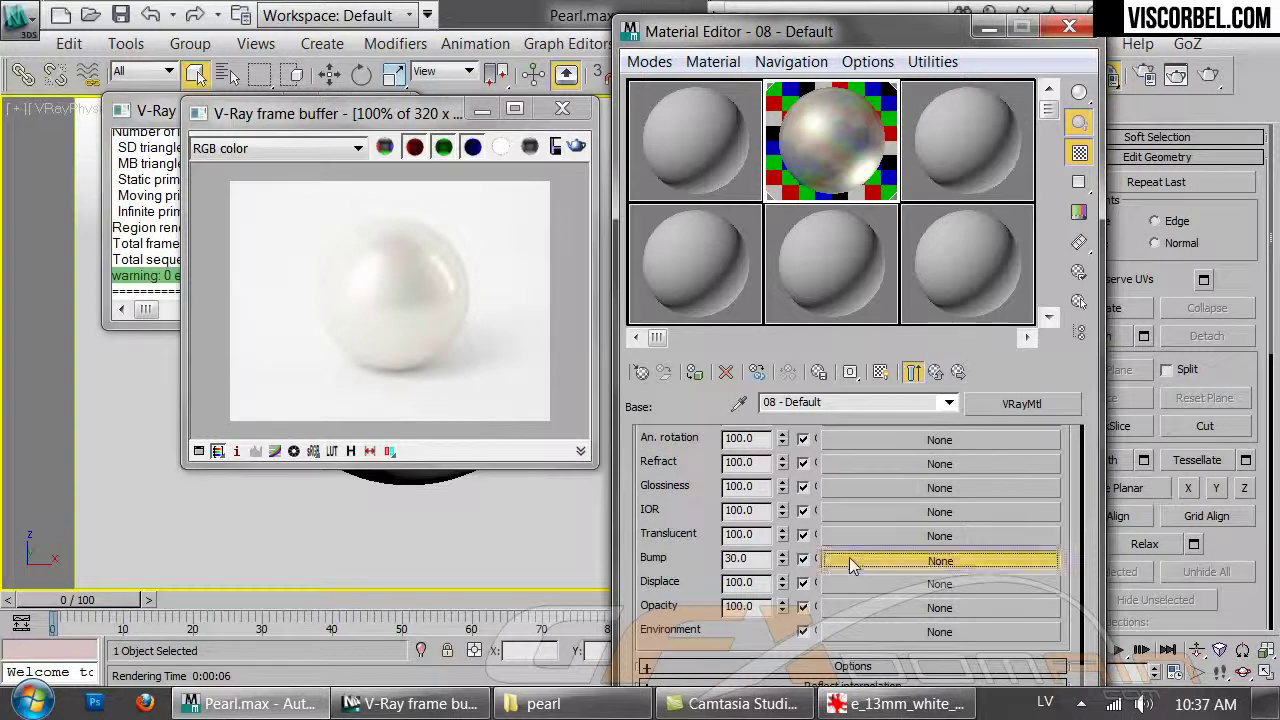
pyautogui.click(849, 557)
pyautogui.doubleClick(525, 385)
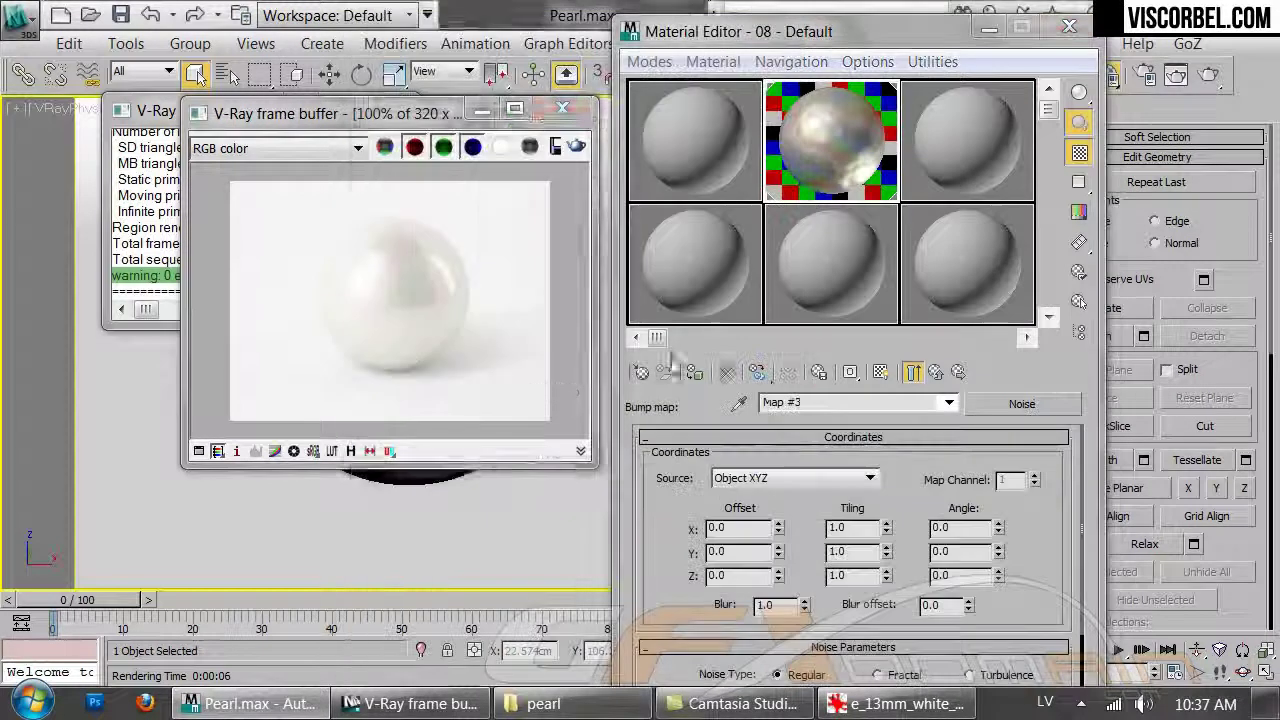
# Set the bump noise type to Fractal and its size to 10
pyautogui.scroll(-3, 807, 558)
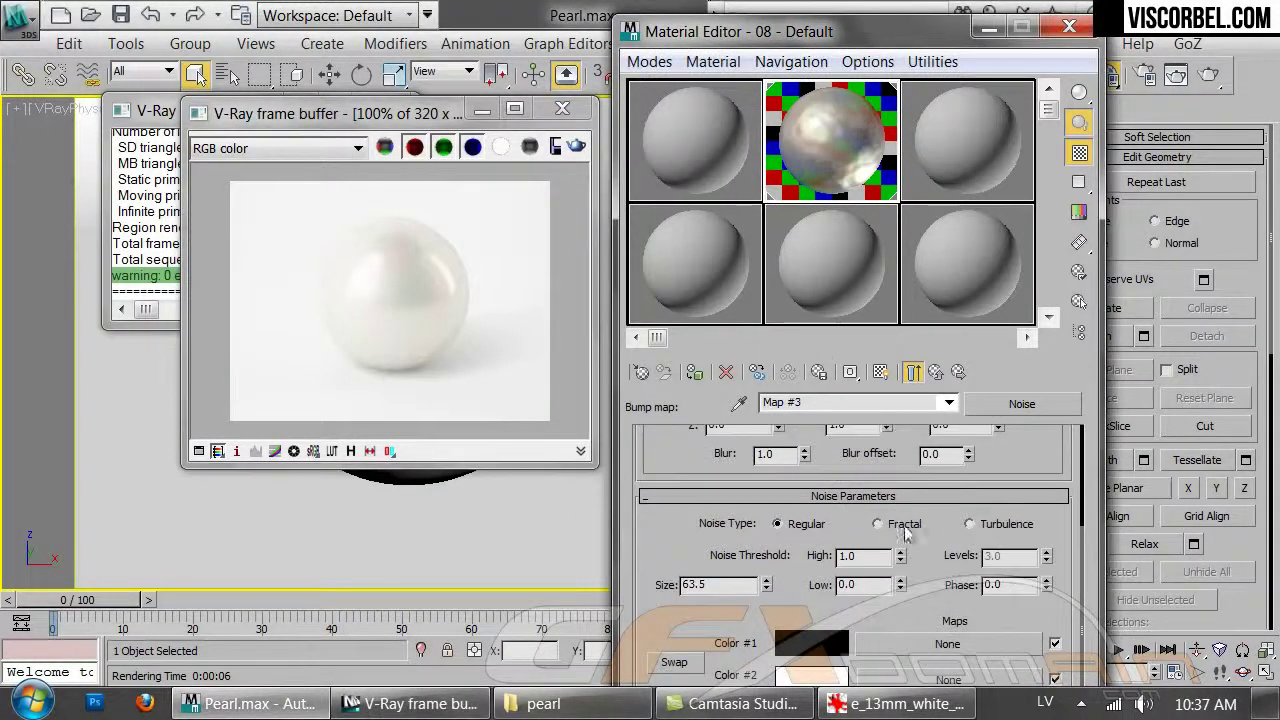
pyautogui.doubleClick(730, 586)
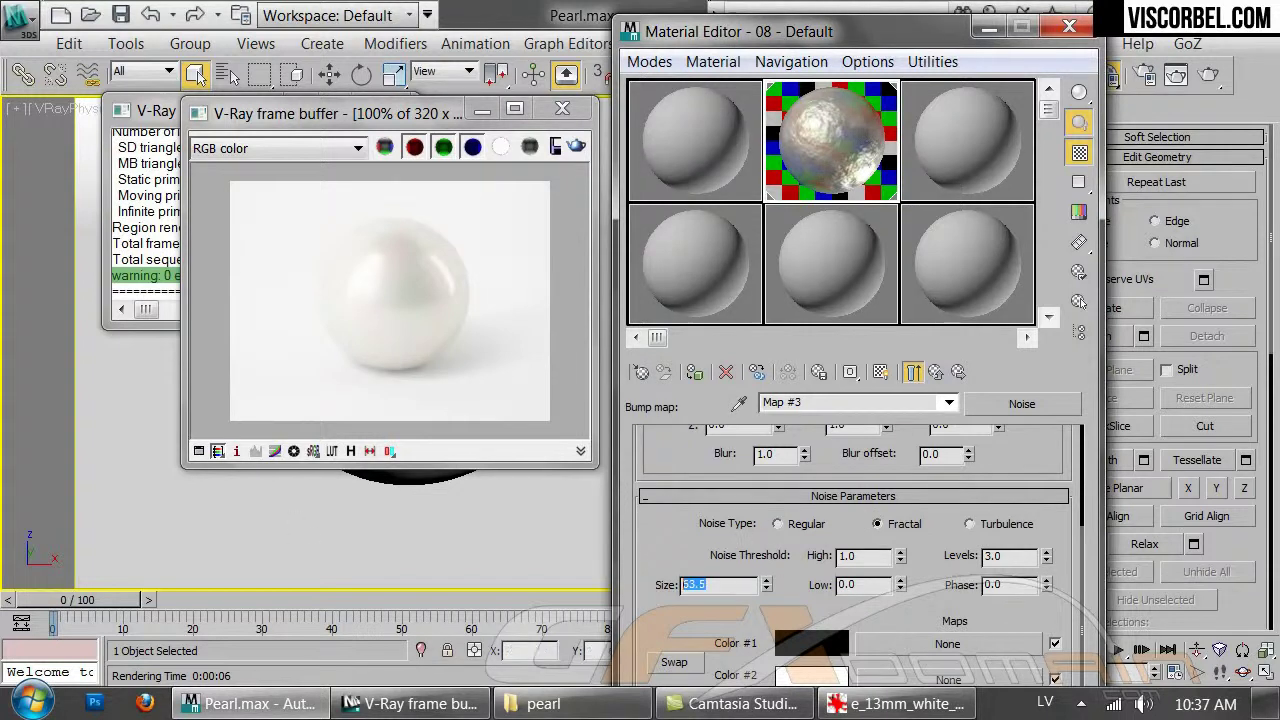
pyautogui.write('10')
pyautogui.press('Return')
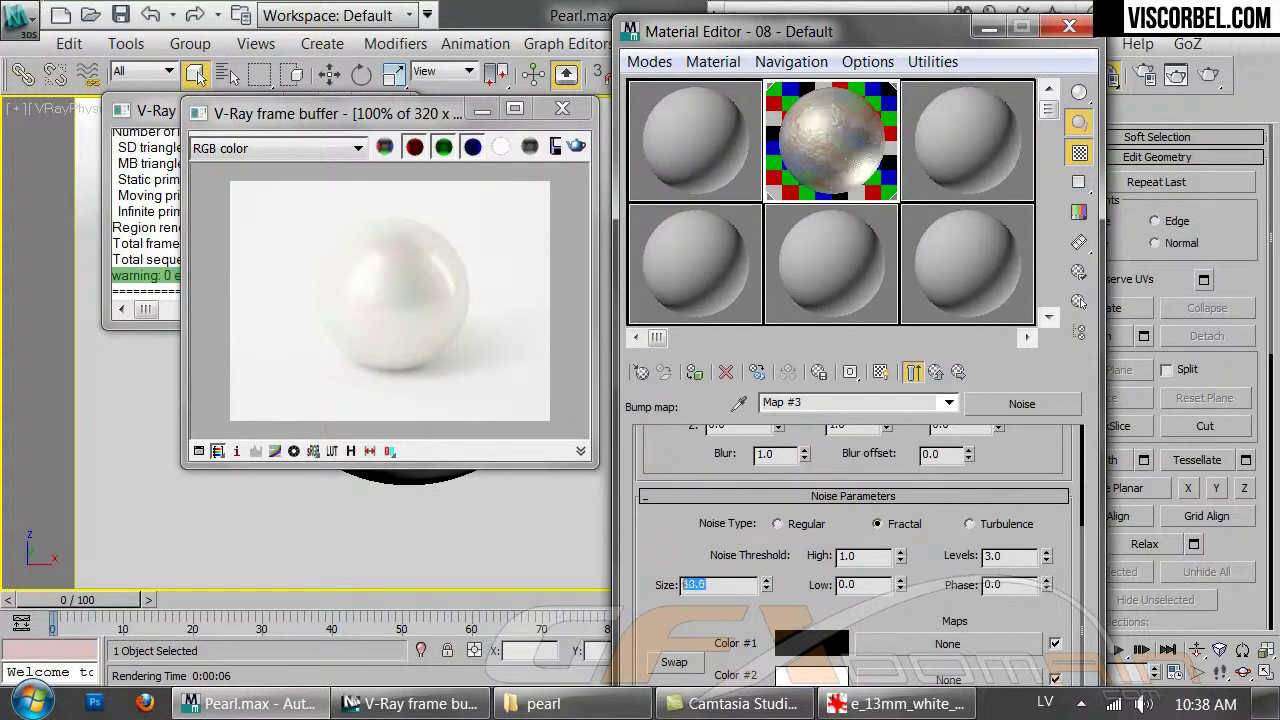
# Set the base material's bump noise Levels to 5 and render the sphere
pyautogui.click(576, 146)
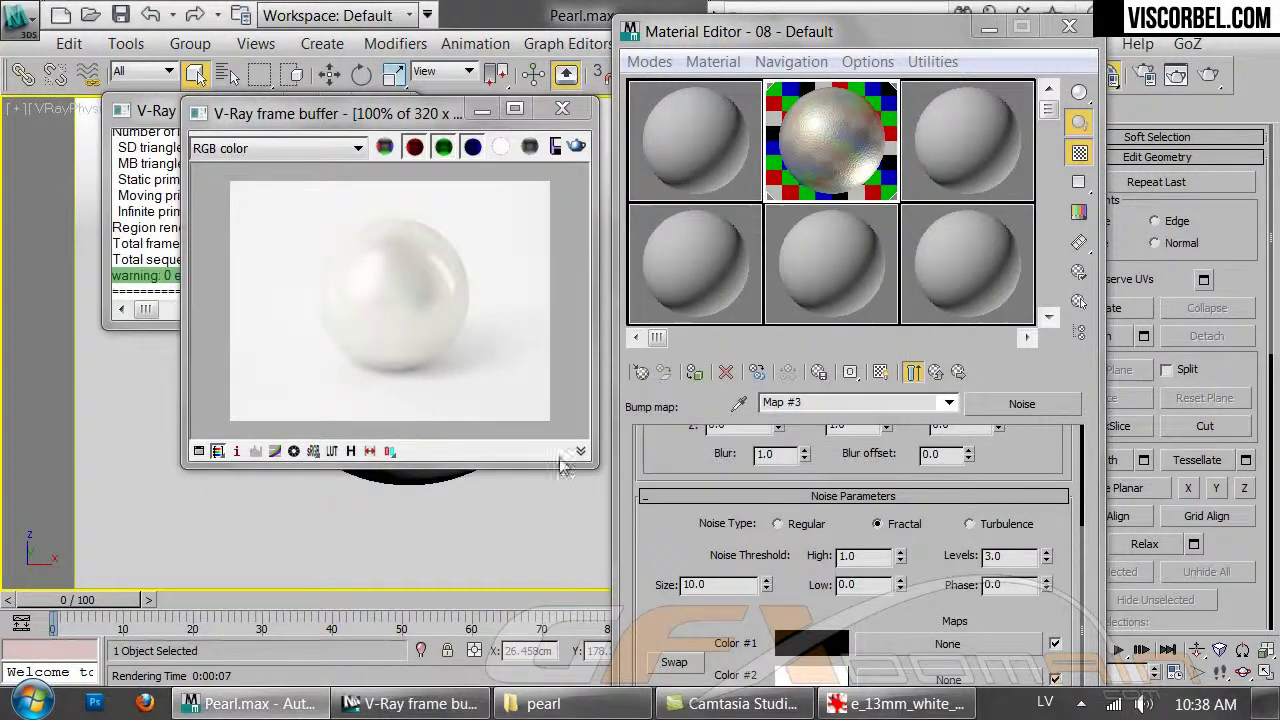
pyautogui.click(778, 222)
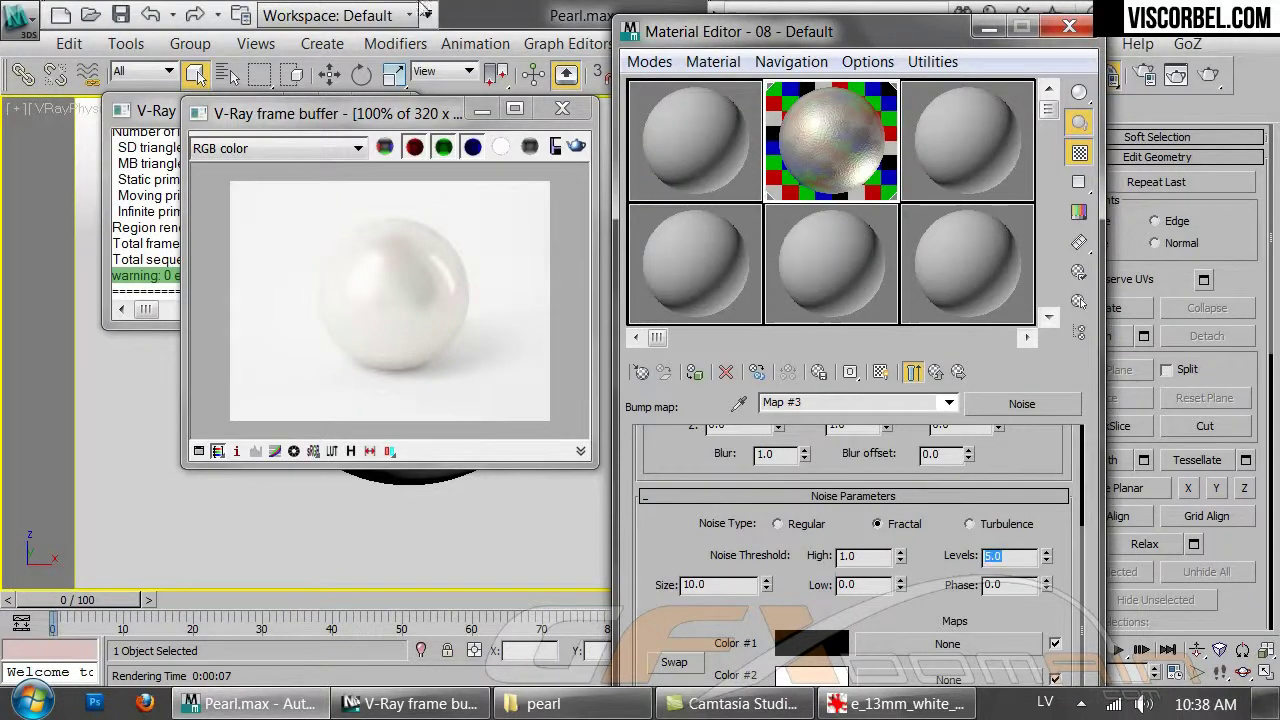
pyautogui.click(576, 146)
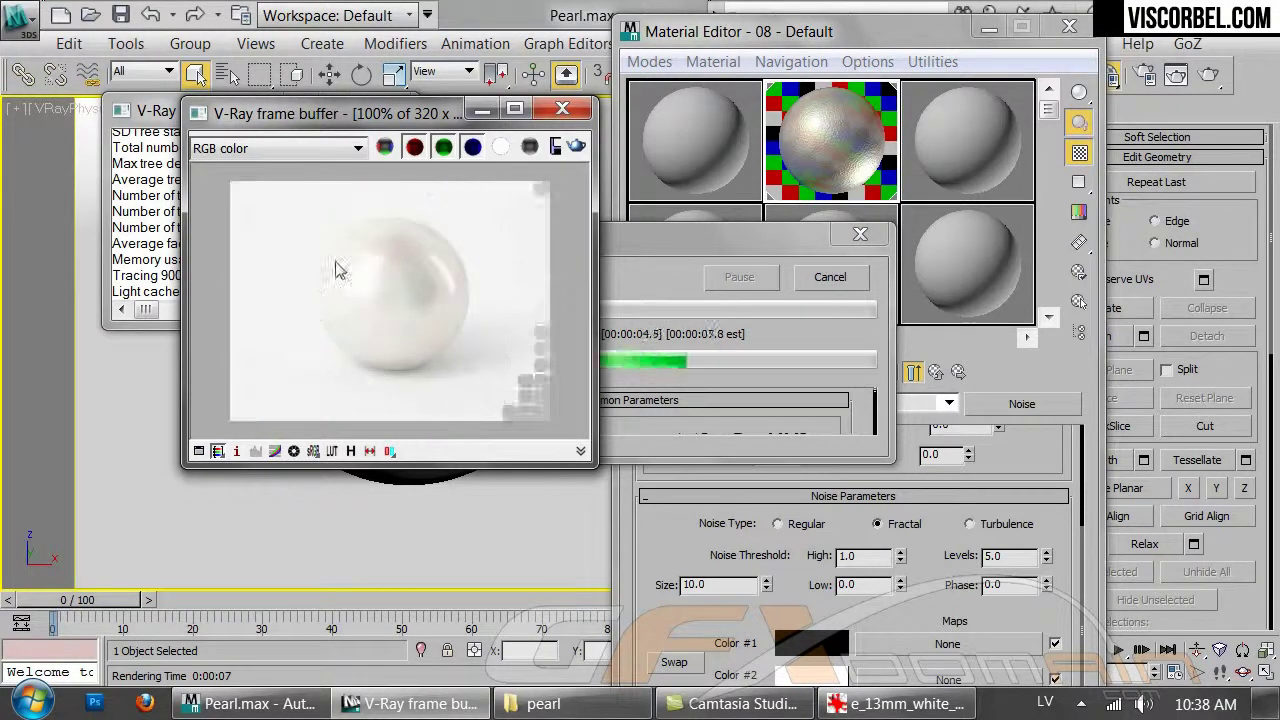
# Assign a Noise map to the Bump slot of the blend's first coat material and set its bump amount to 5
pyautogui.click(935, 372)
pyautogui.click(936, 374)
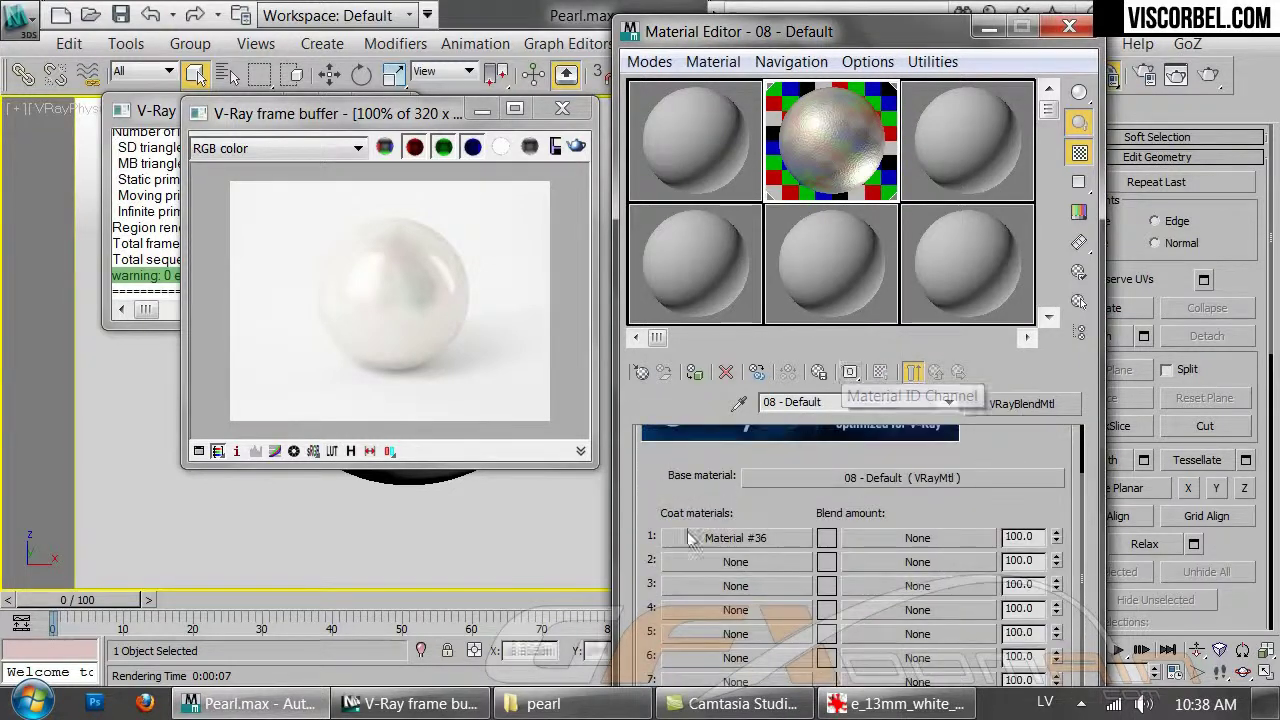
pyautogui.click(912, 540)
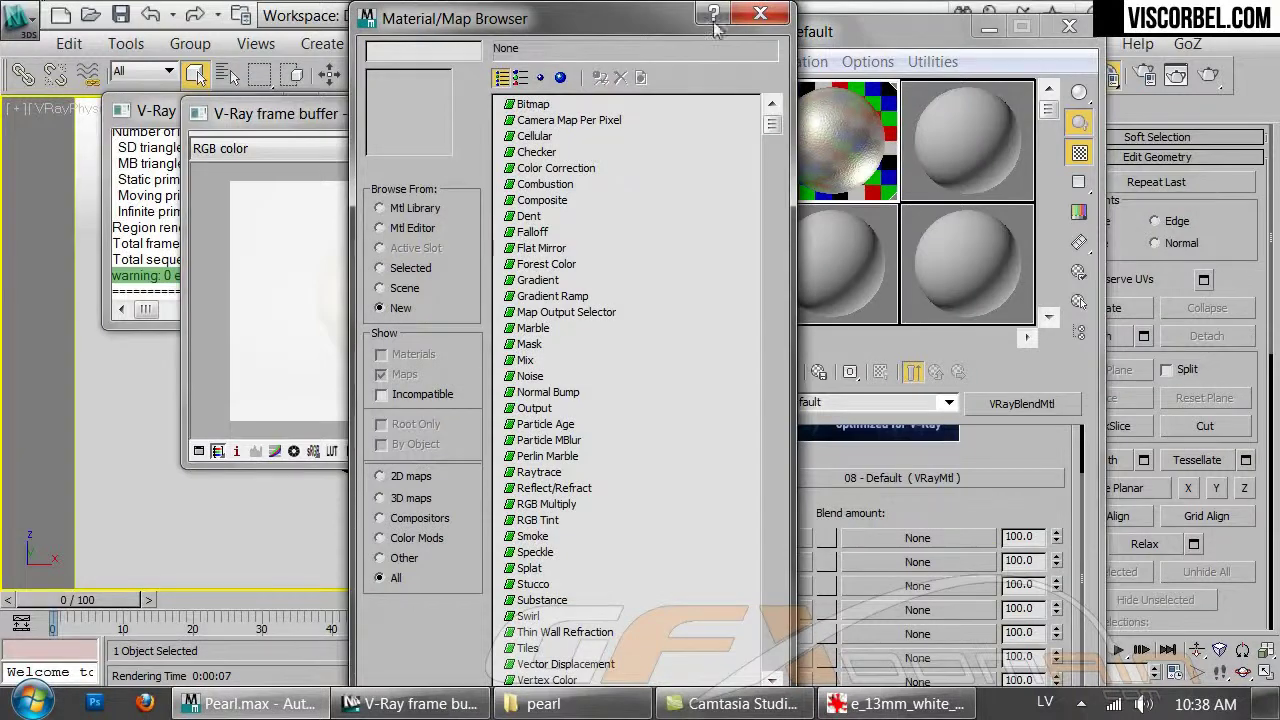
pyautogui.click(760, 13)
pyautogui.click(728, 540)
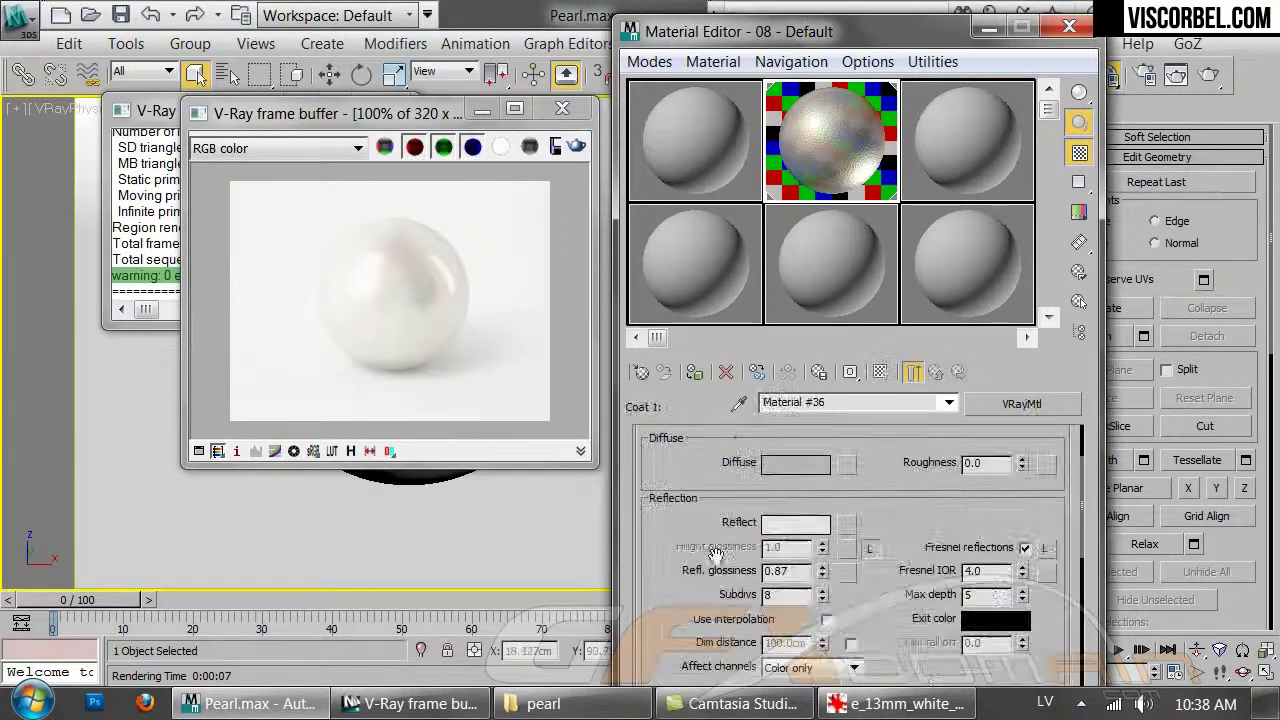
pyautogui.scroll(-5, 785, 490)
pyautogui.scroll(-15, 785, 490)
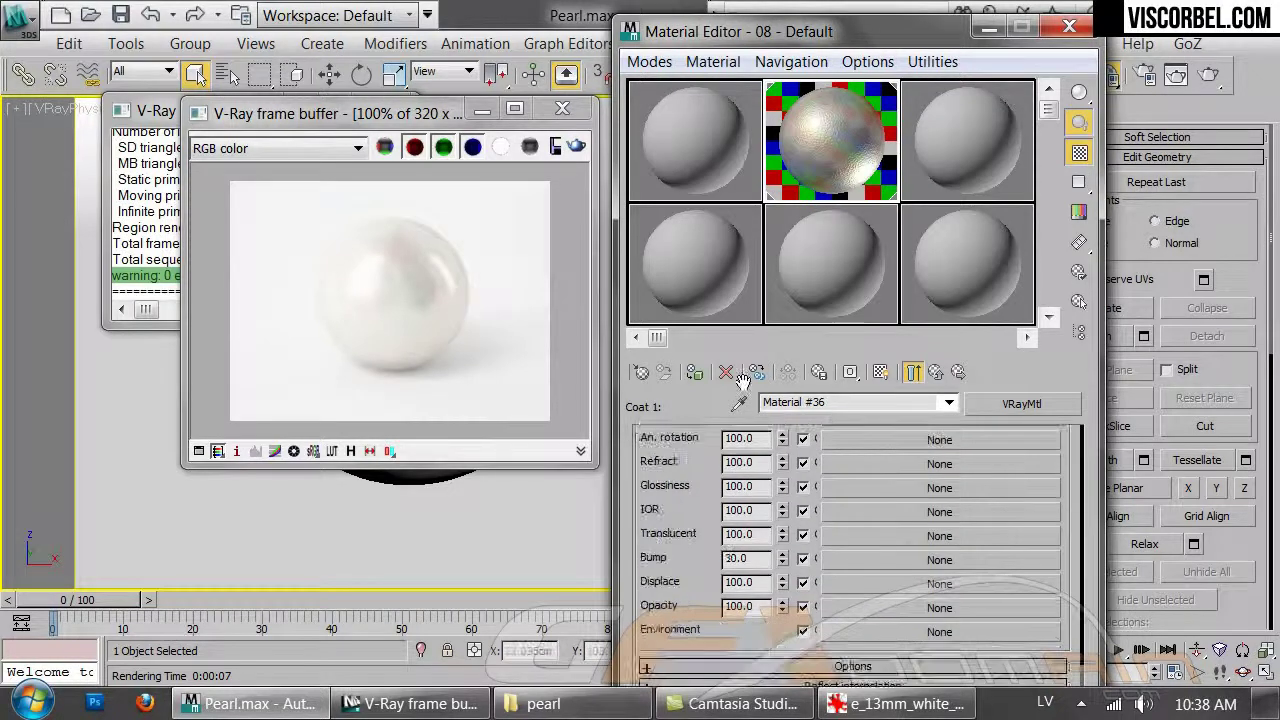
pyautogui.click(840, 559)
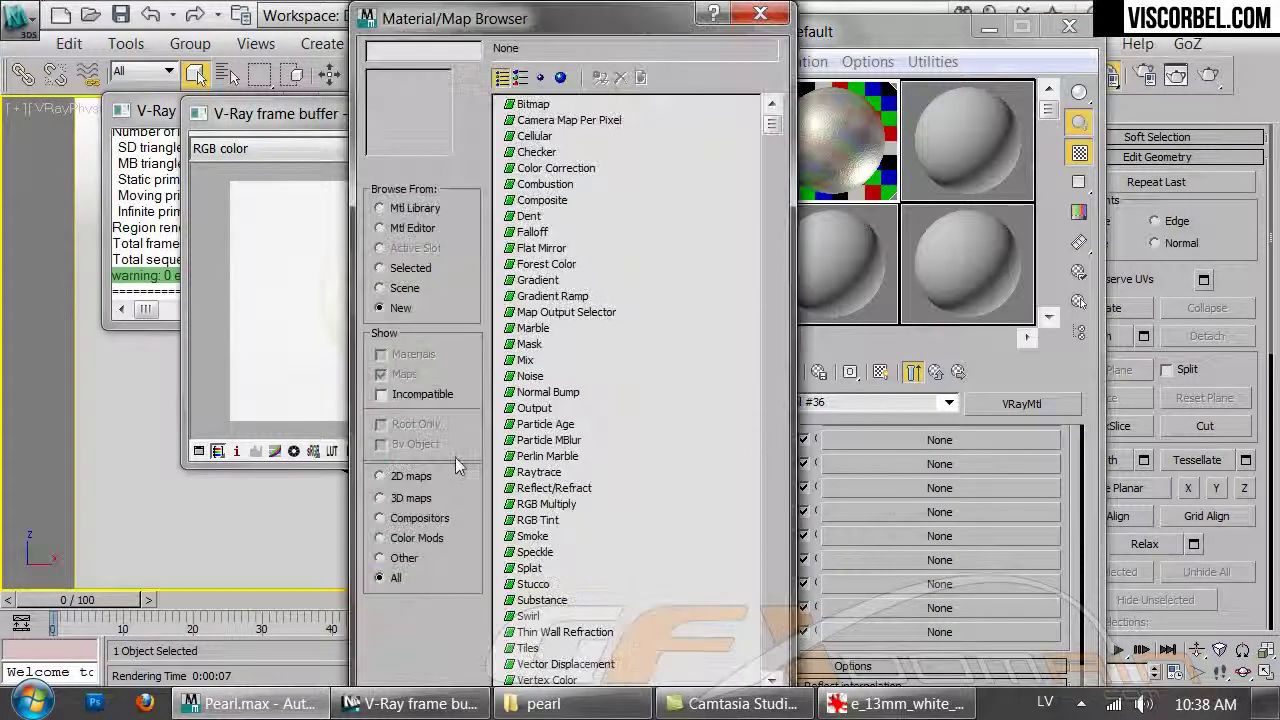
pyautogui.doubleClick(530, 378)
pyautogui.click(447, 228)
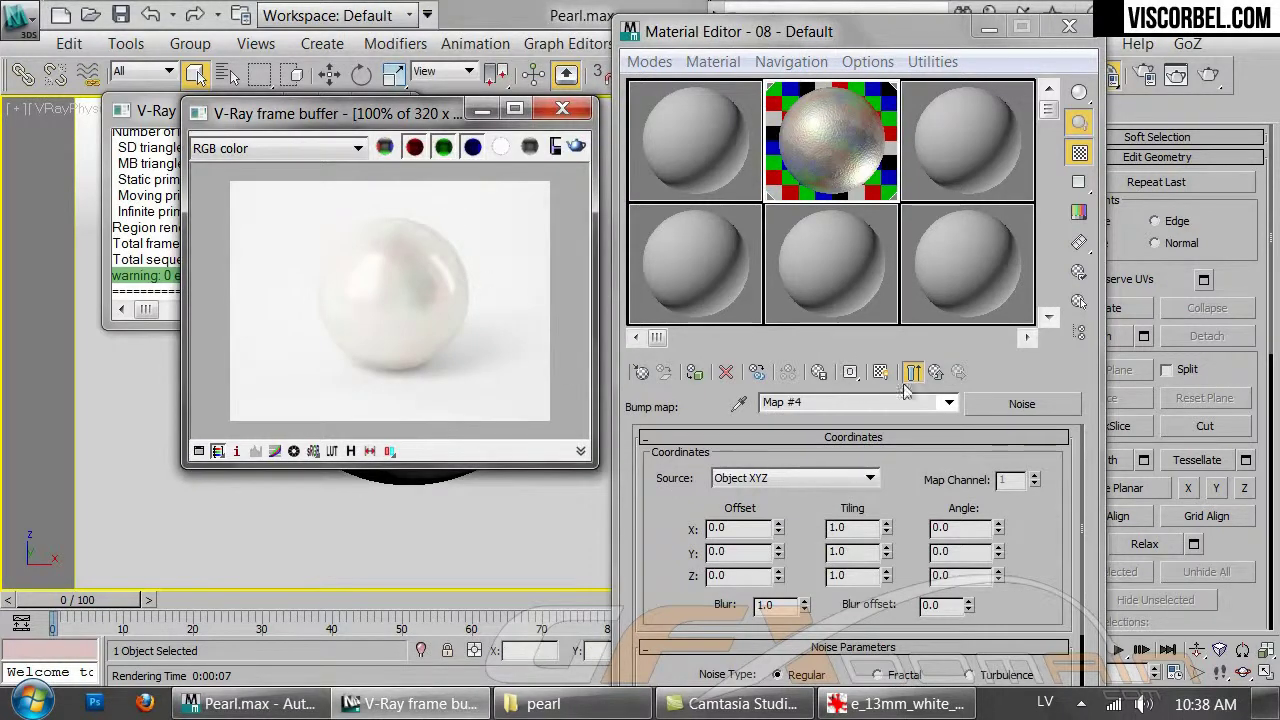
pyautogui.click(938, 372)
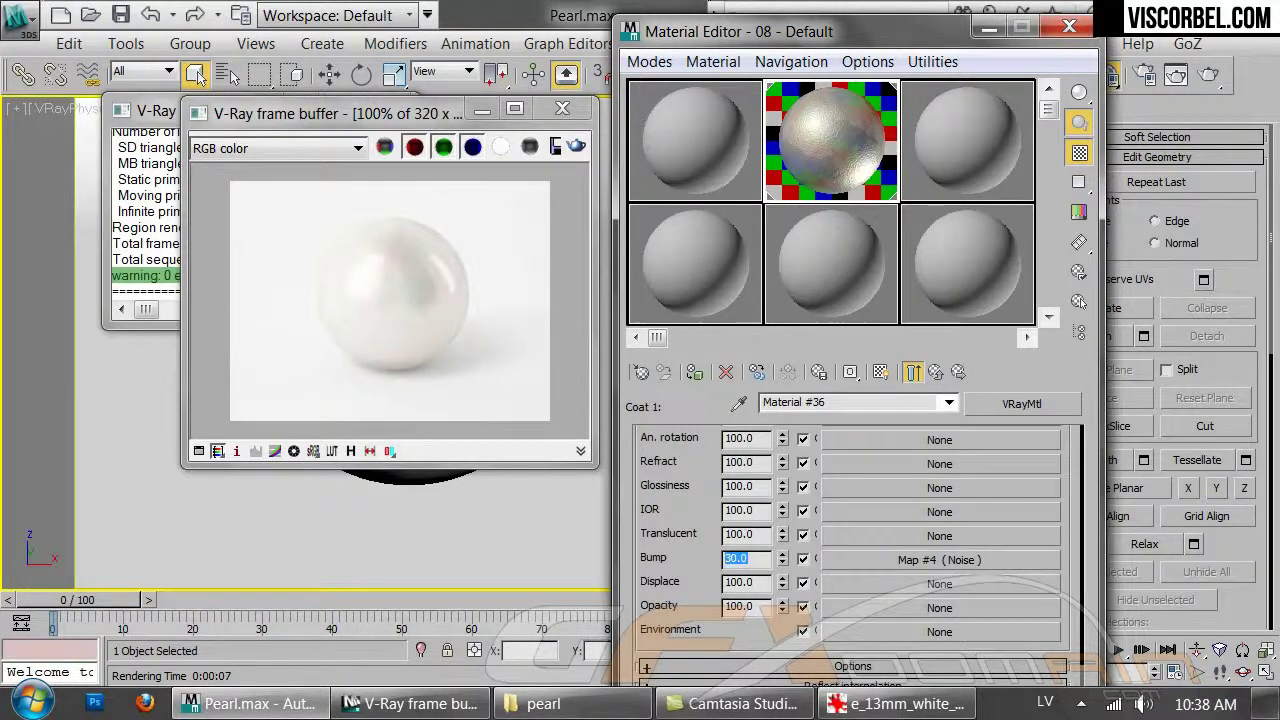
pyautogui.doubleClick(733, 558)
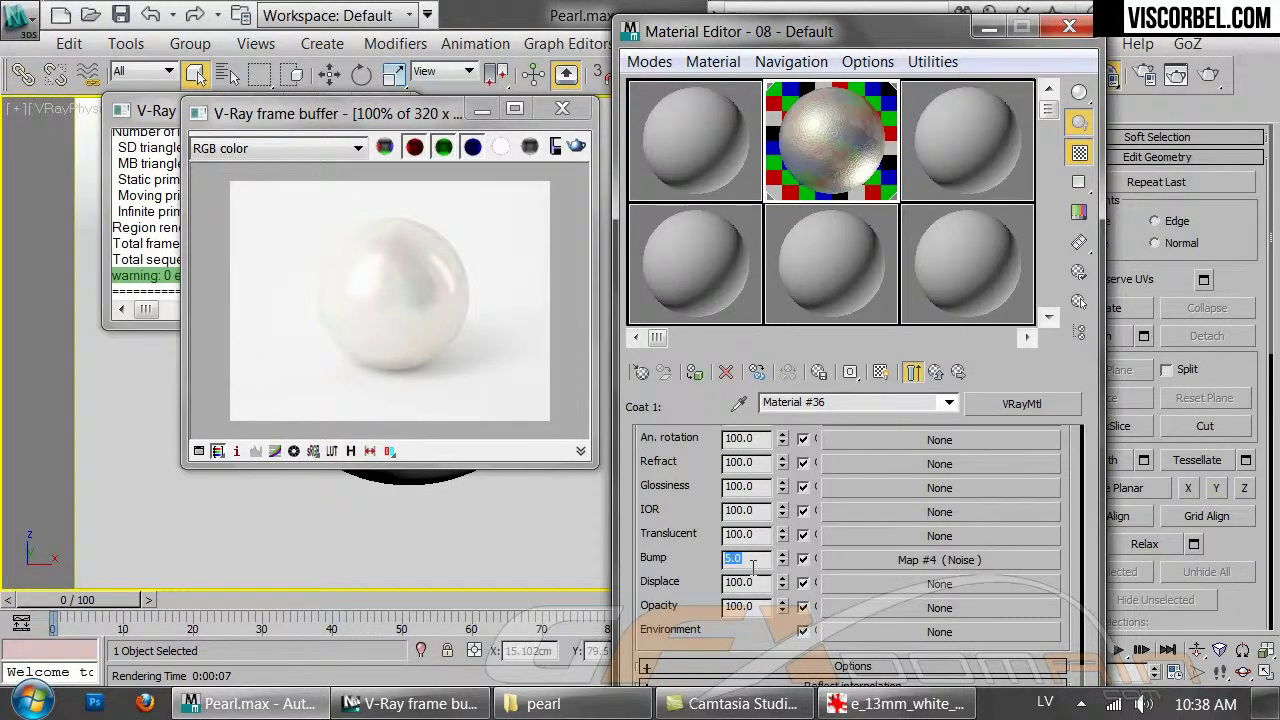
# Set the coat's bump noise type to Fractal and its size to 5, and render the sphere
pyautogui.click(928, 562)
pyautogui.moveTo(713, 578); pyautogui.dragTo(701, 405)
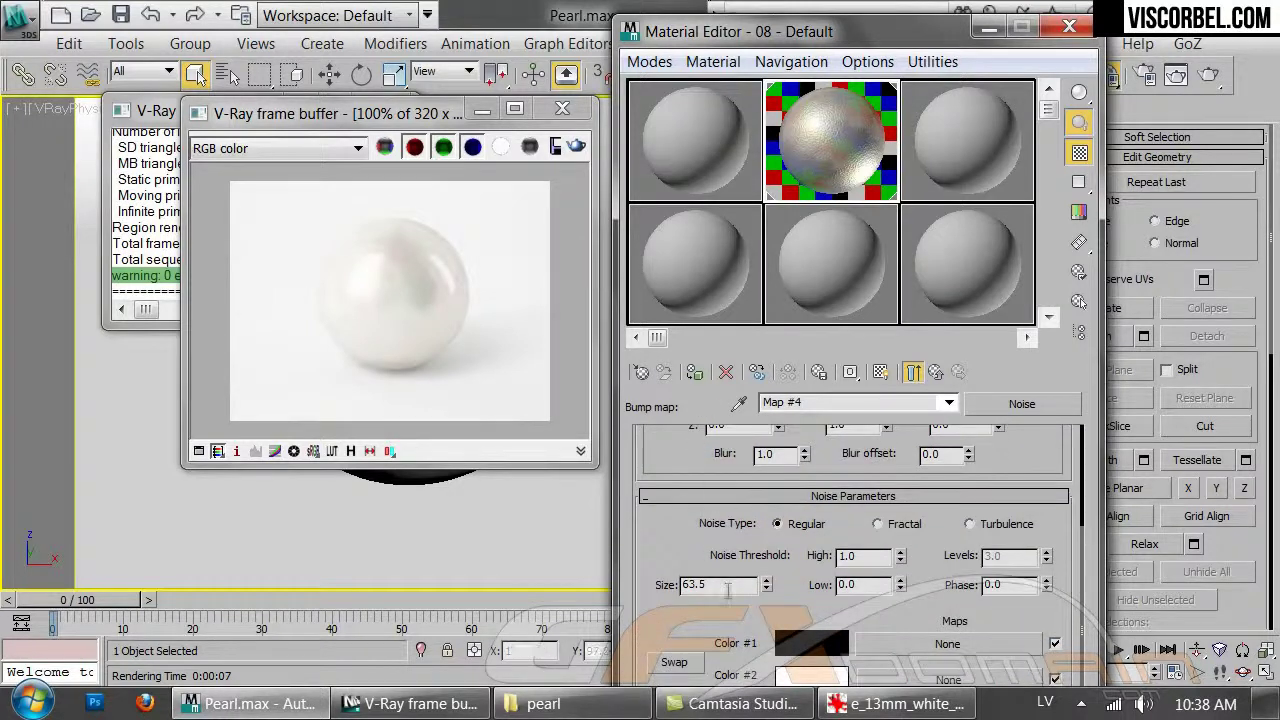
pyautogui.press('Return')
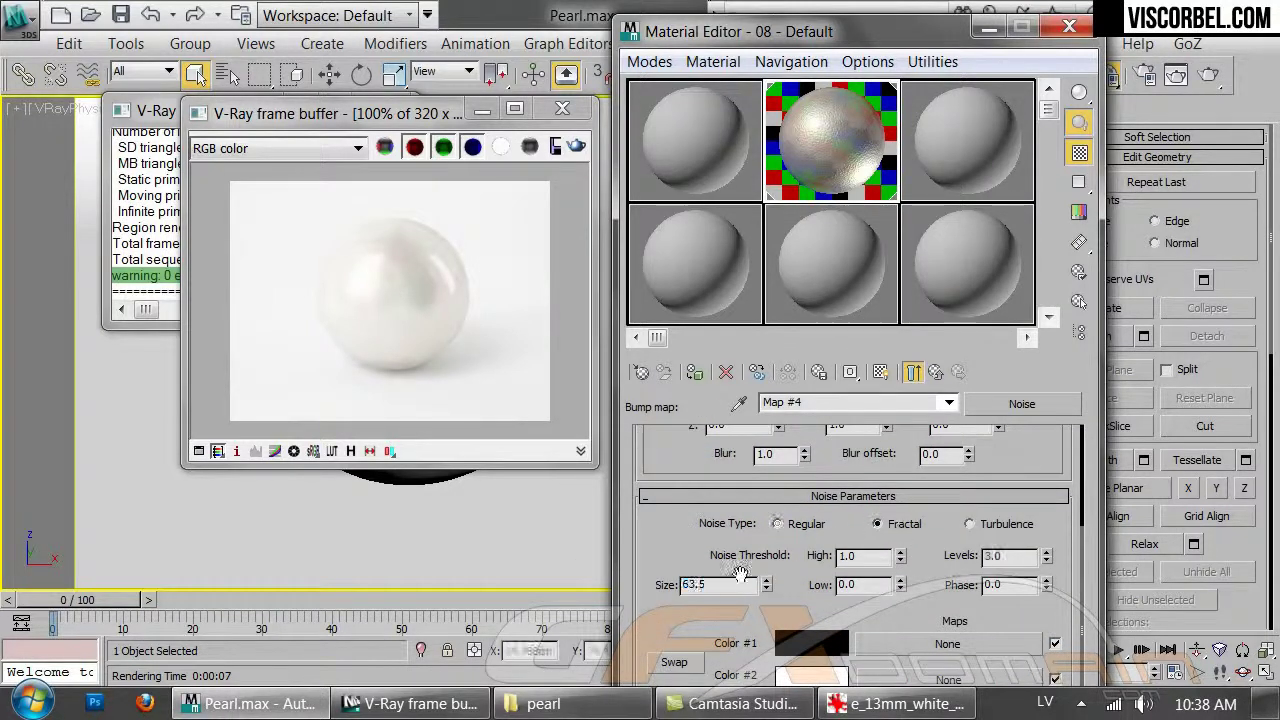
pyautogui.press('Return')
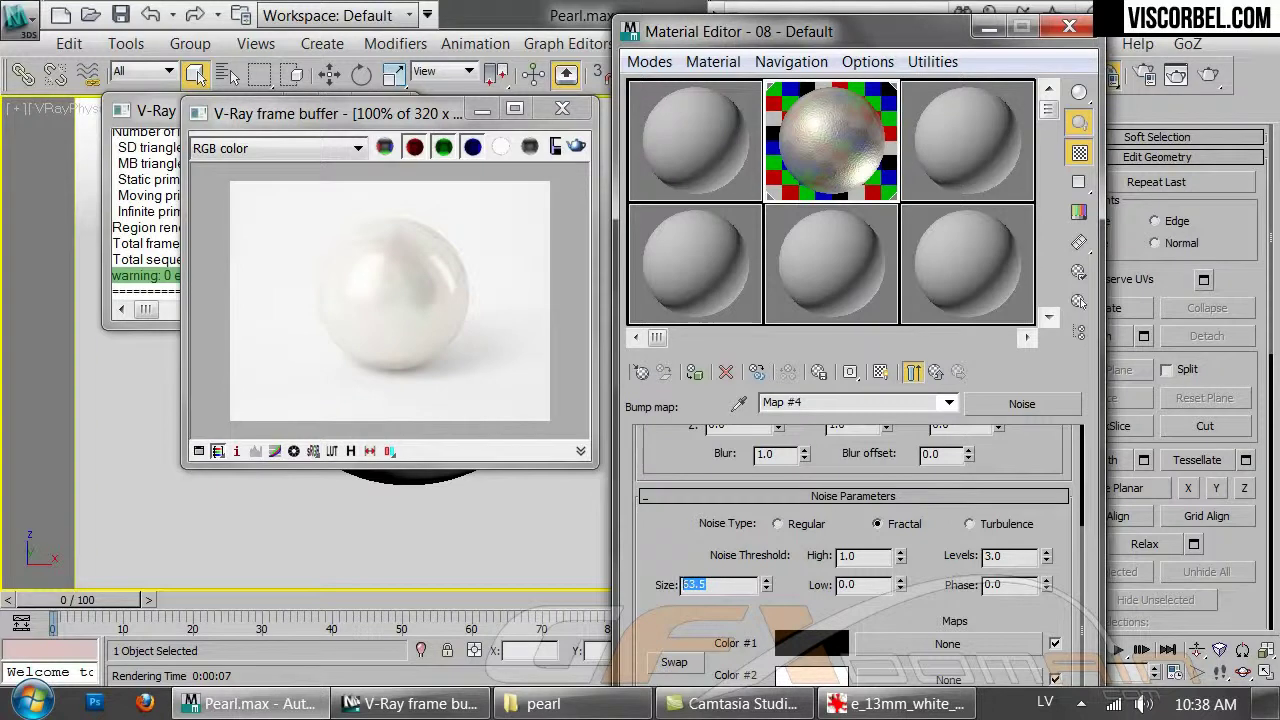
pyautogui.click(577, 147)
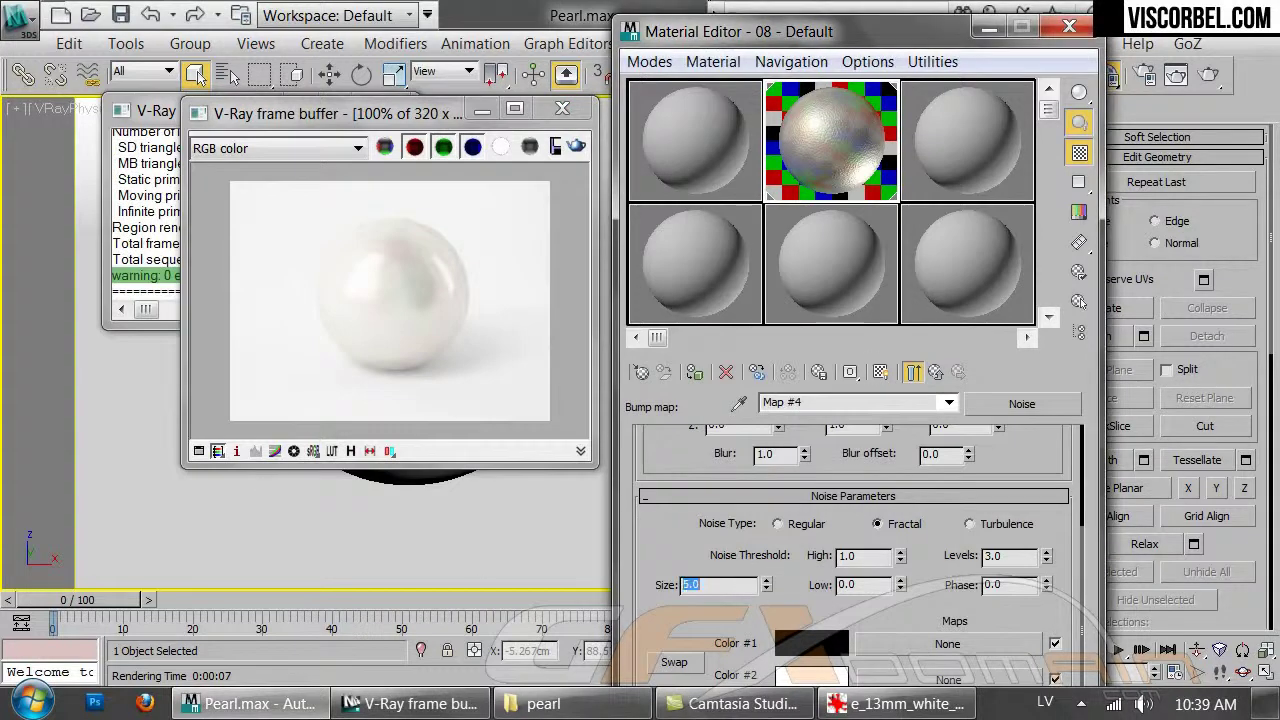
pyautogui.click(574, 146)
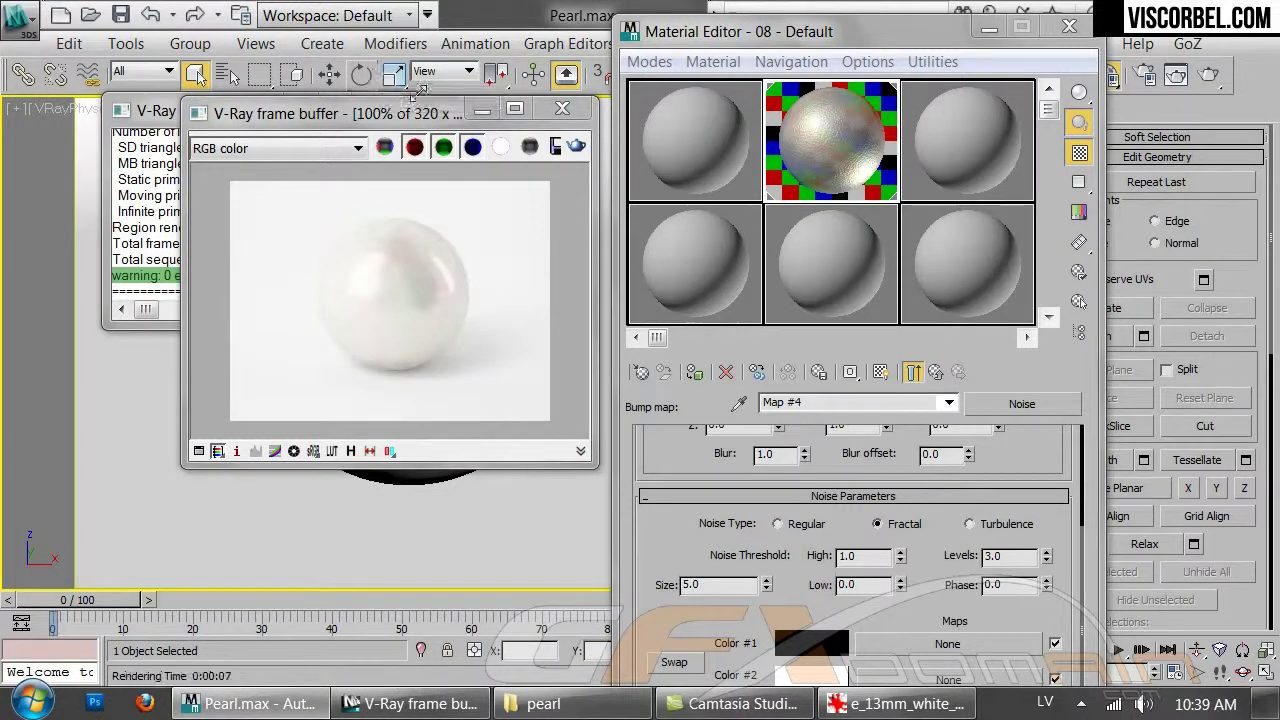
# Set the coat material's bump amount to 2 and render the sphere again
pyautogui.click(936, 373)
pyautogui.doubleClick(762, 559)
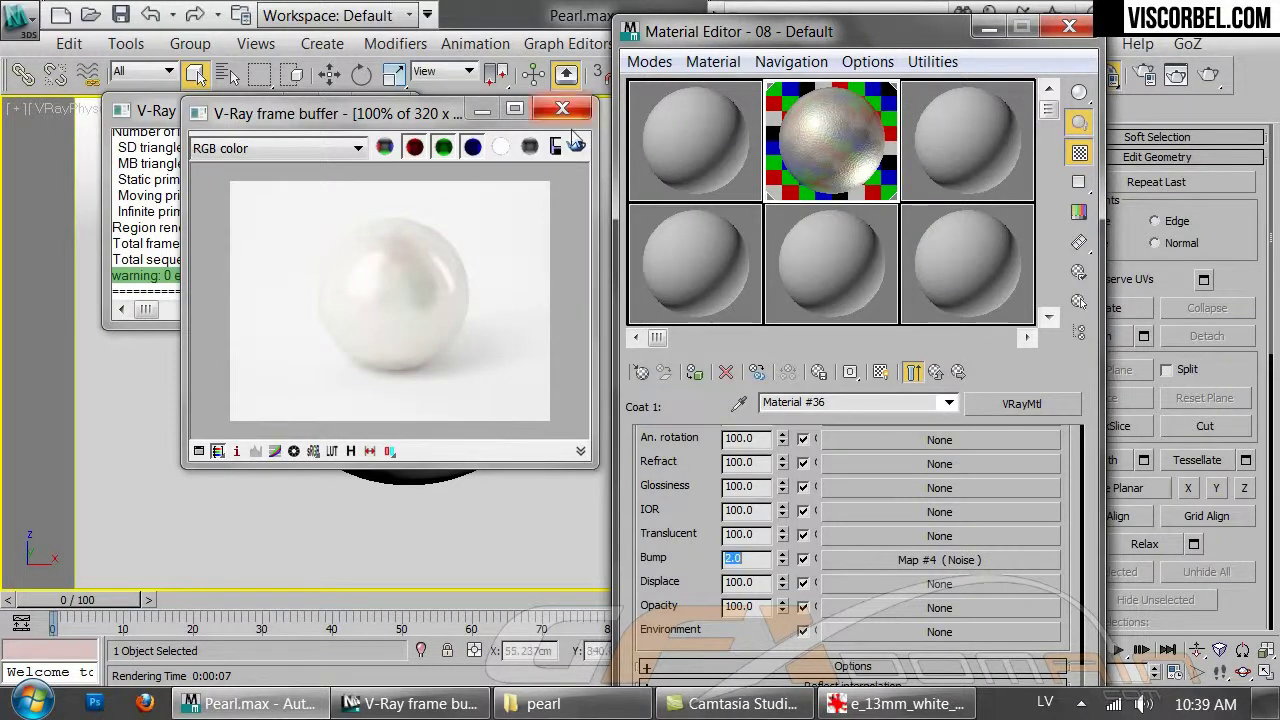
pyautogui.hotkey('shift', 'q')
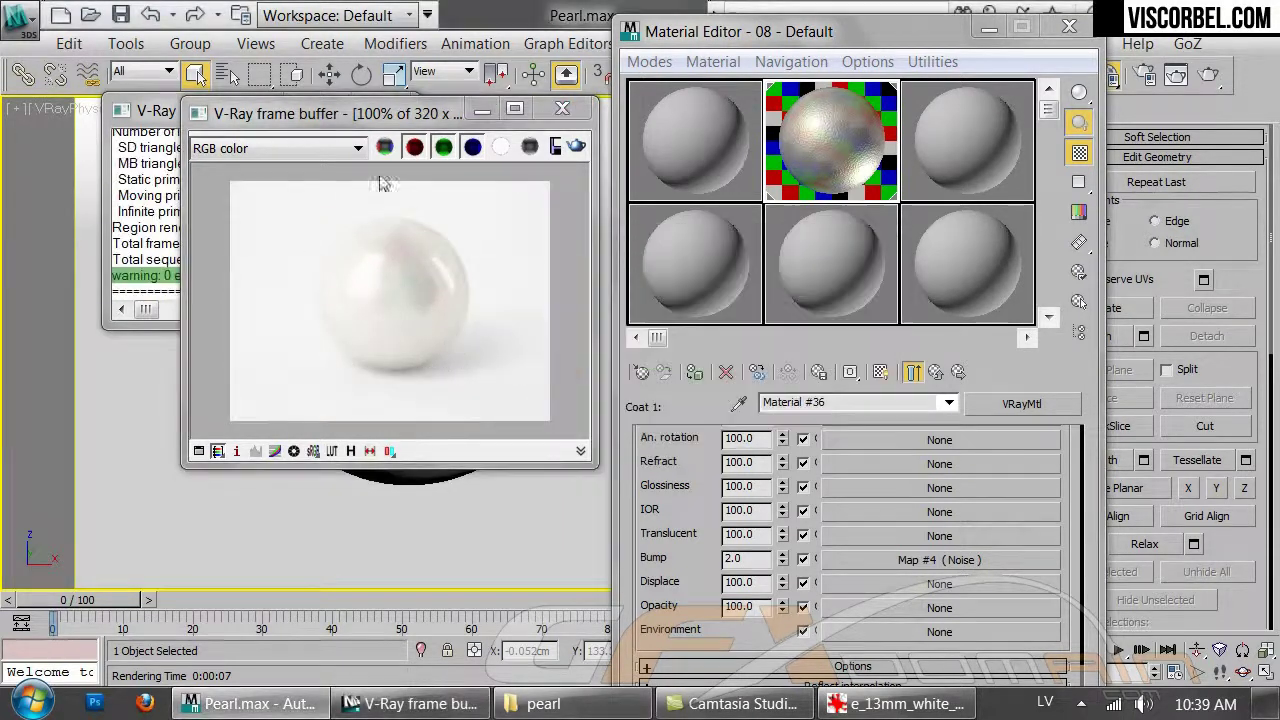
pyautogui.moveTo(383, 124); pyautogui.dragTo(495, 87)
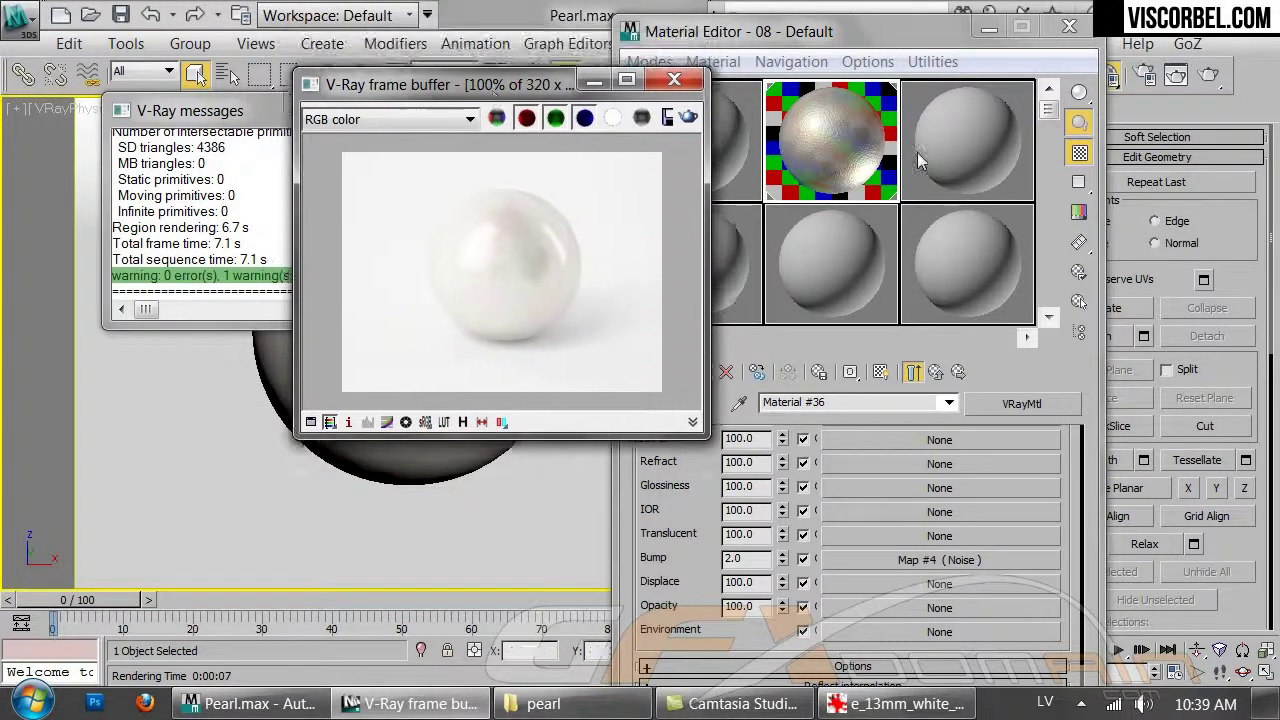
# Return to the top-level blend material and rename it Pearl _White
pyautogui.click(937, 372)
pyautogui.click(864, 402)
pyautogui.write('Pe')
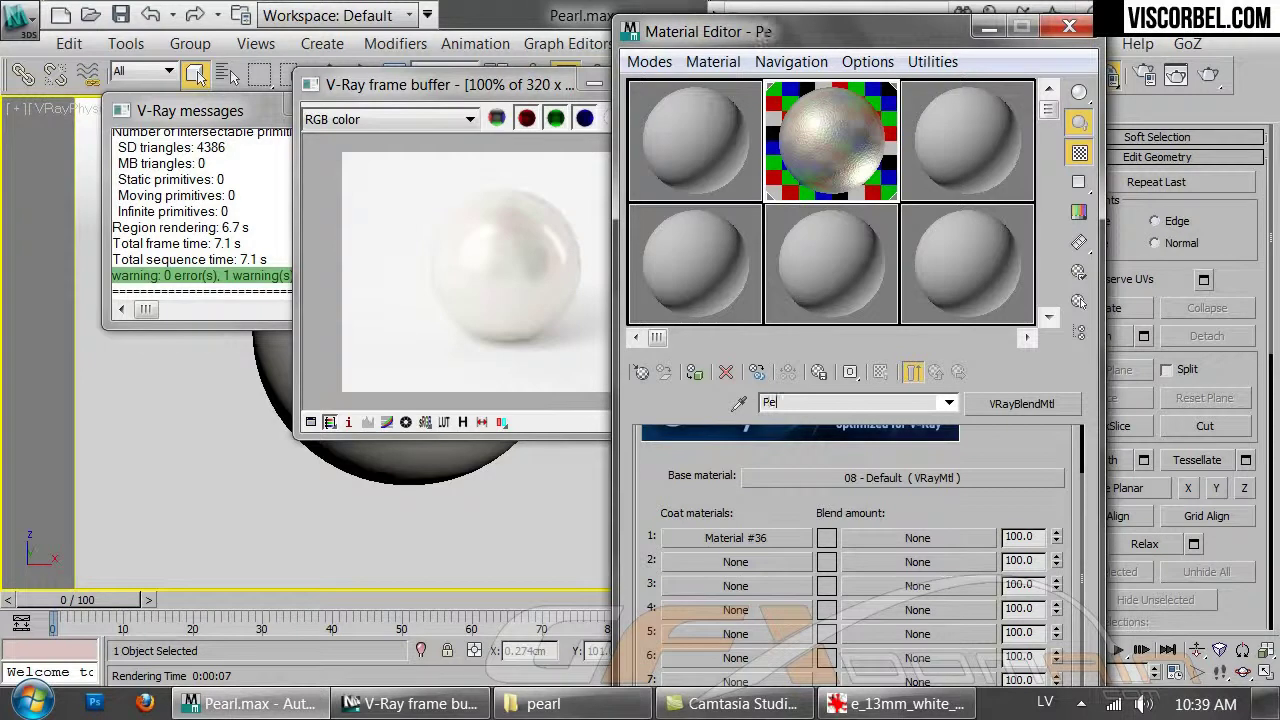
pyautogui.write('arl _White')
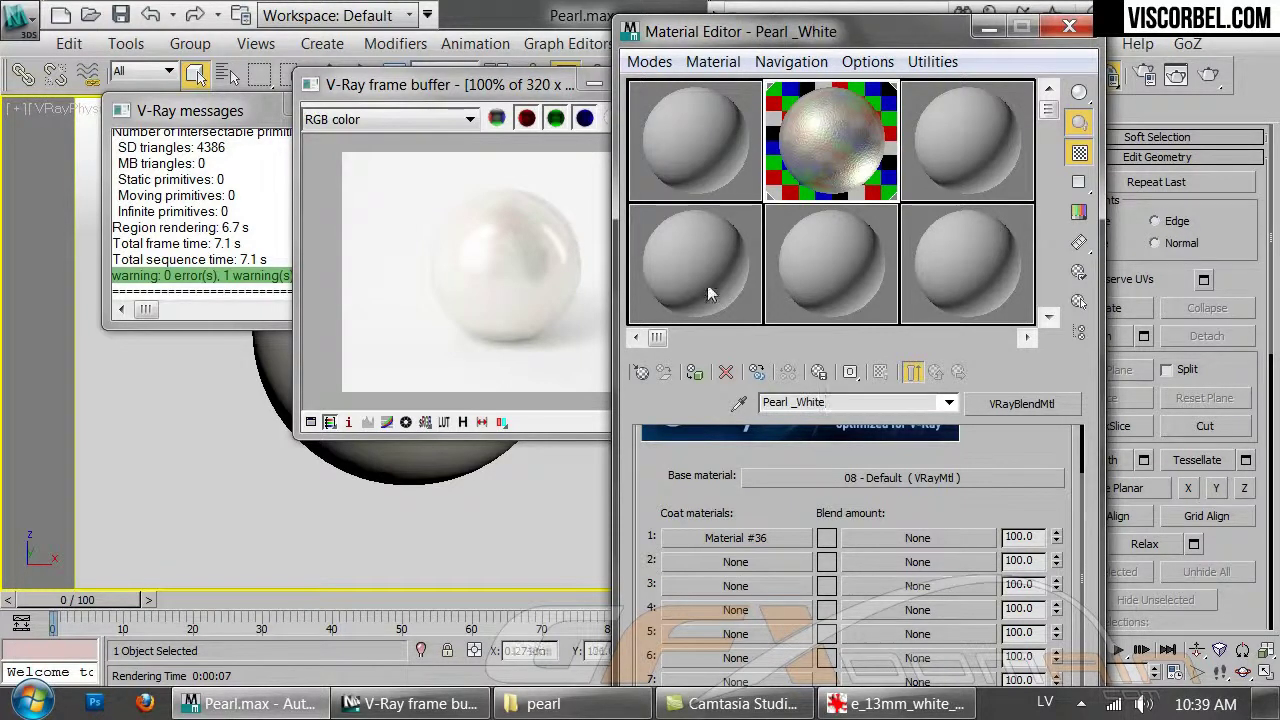
pyautogui.click(463, 252)
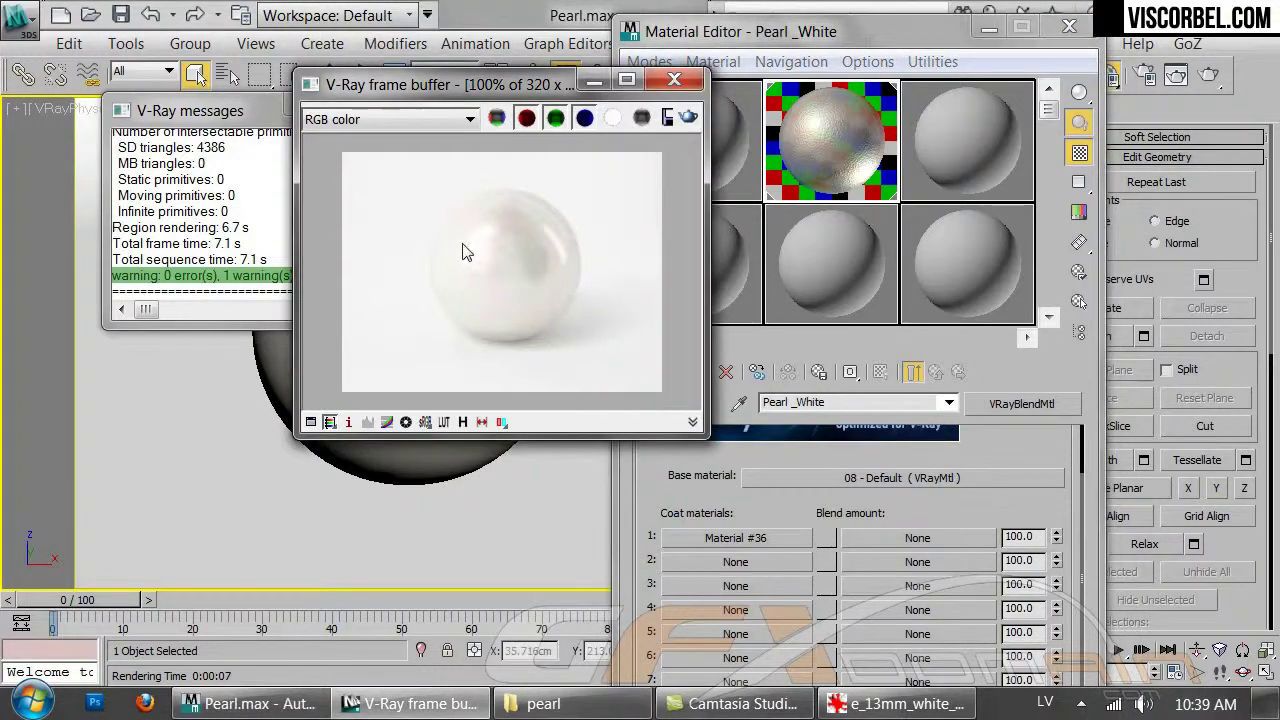
# Select the unused 07 - Default material slot and open the reference photo black-pearls-tahiti-tortle.jpg from the pearl folder
pyautogui.click(745, 182)
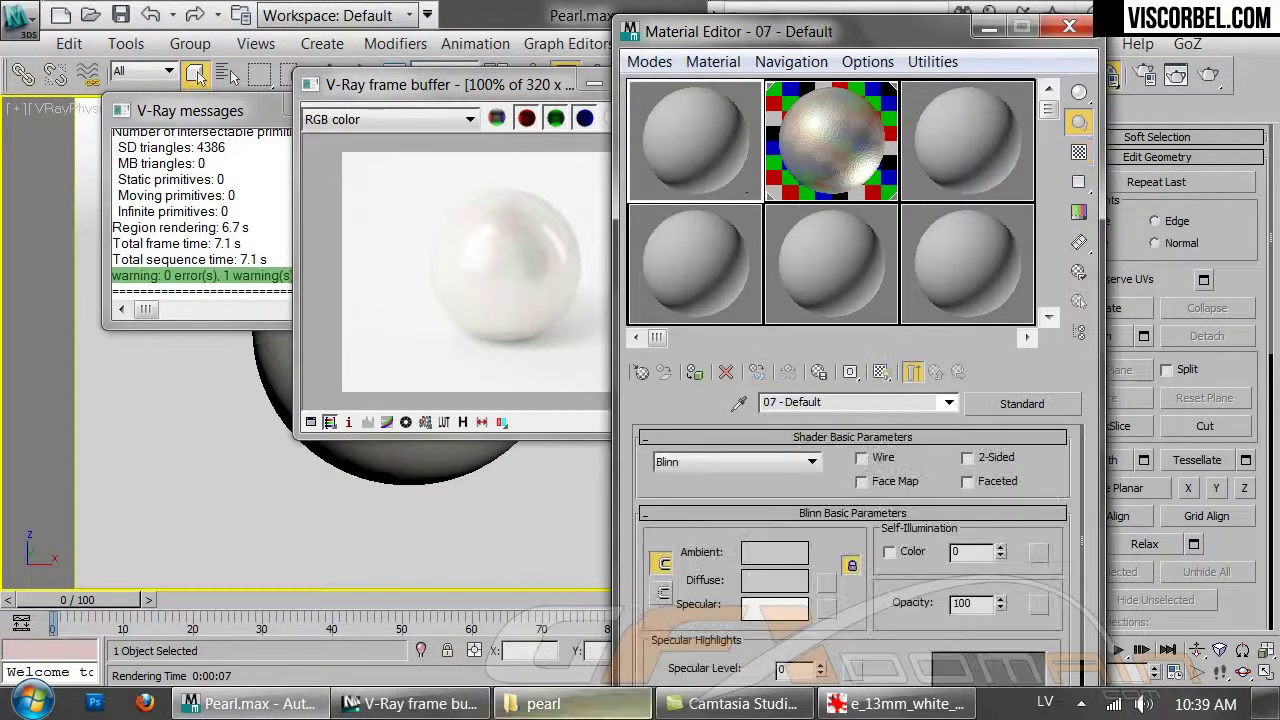
pyautogui.moveTo(545, 703)
pyautogui.click(575, 556)
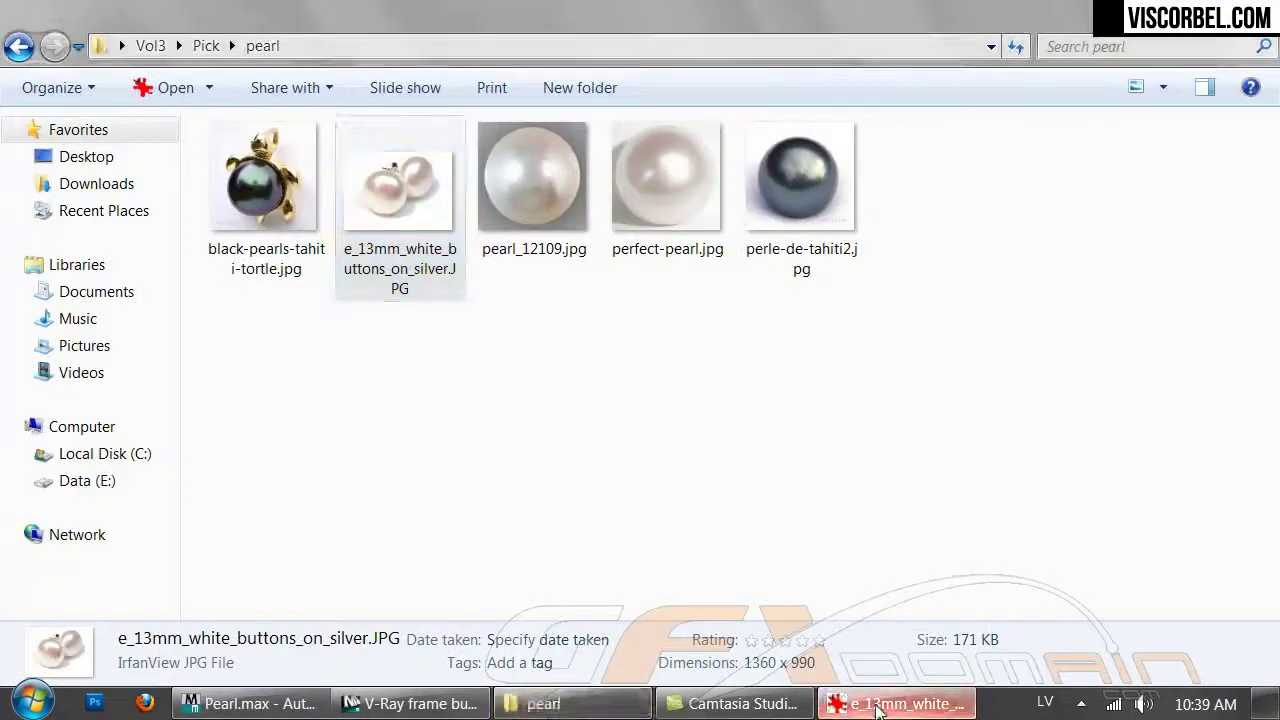
pyautogui.rightClick(900, 703)
pyautogui.click(900, 655)
pyautogui.click(403, 423)
pyautogui.click(277, 178)
pyautogui.doubleClick(277, 178)
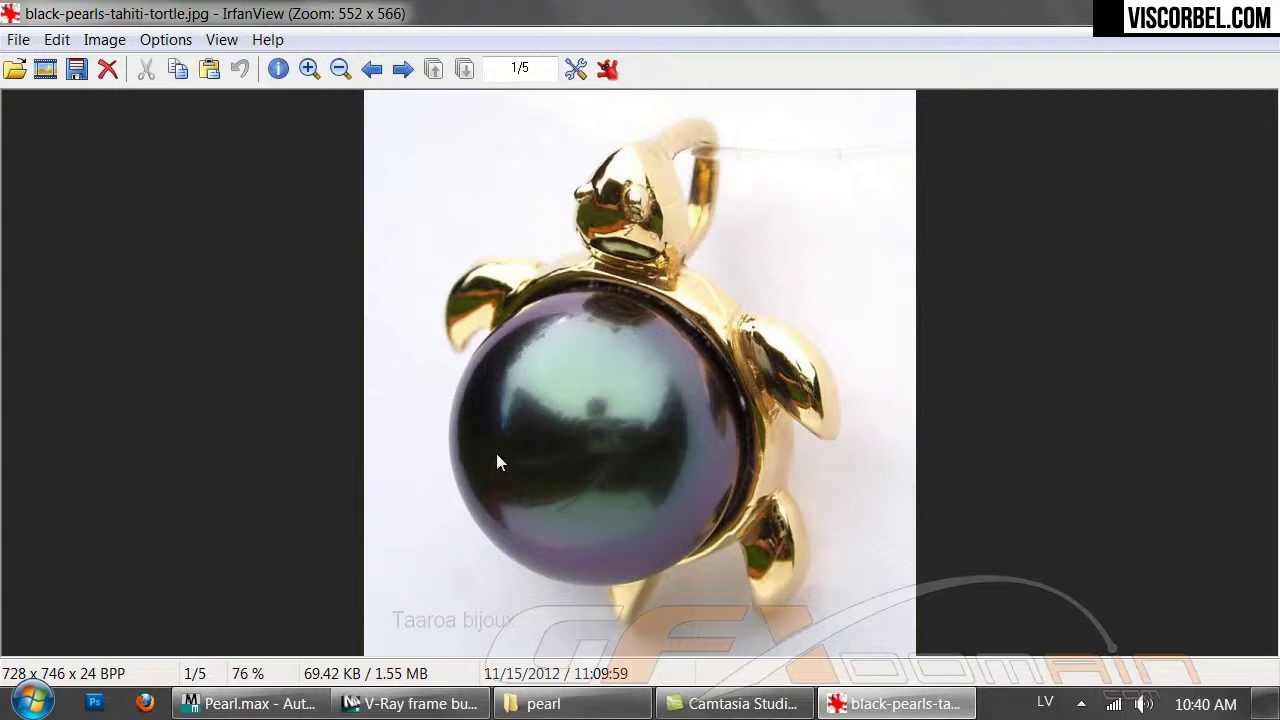
# Switch back to 3ds Max and change the 07 - Default material's type to VRayMtl
pyautogui.click(375, 708)
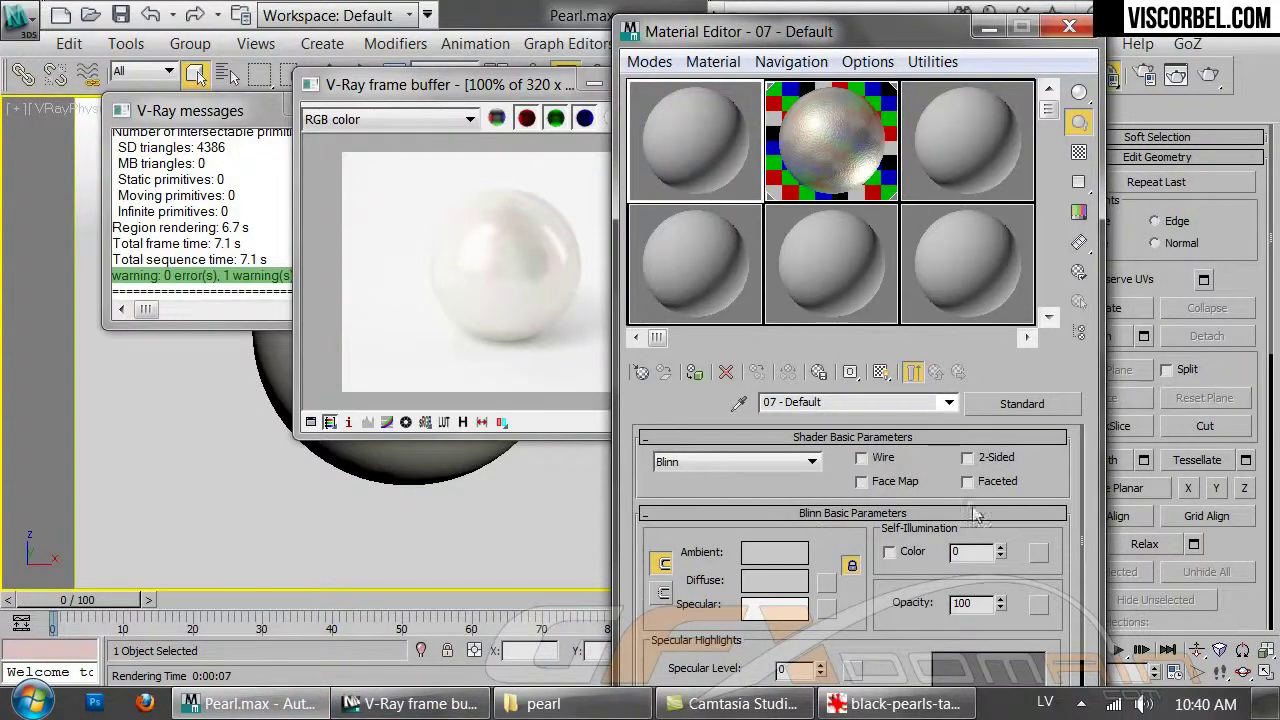
pyautogui.click(1020, 404)
pyautogui.doubleClick(533, 487)
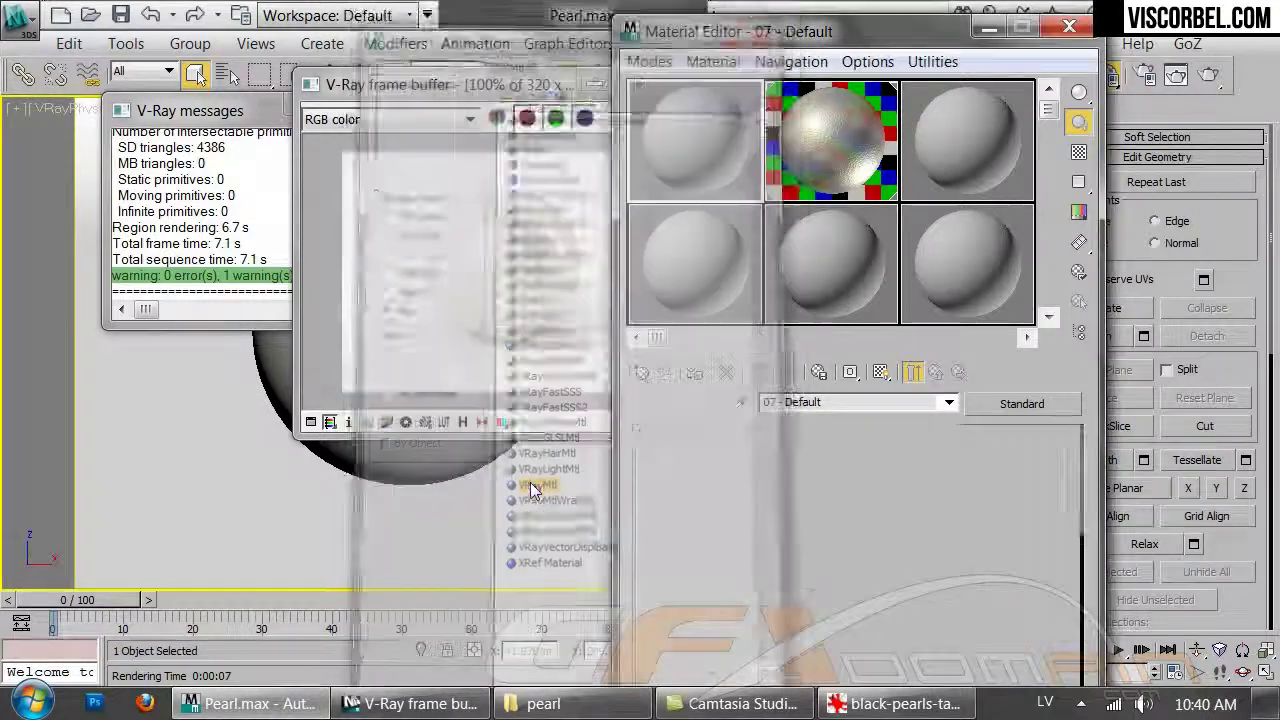
# Set the new material's diffuse color to a near-black with value 2, and close the V-Ray frame buffer and messages windows
pyautogui.click(604, 140)
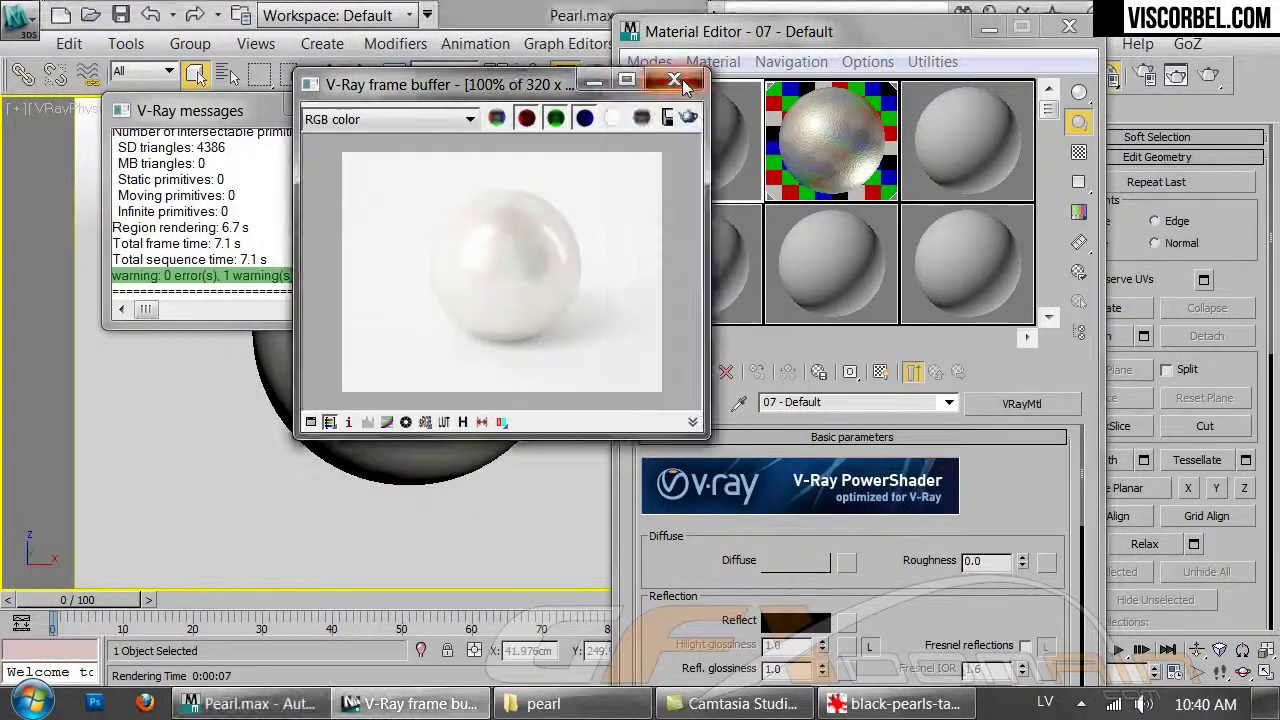
pyautogui.click(675, 80)
pyautogui.click(795, 561)
pyautogui.moveTo(810, 257); pyautogui.dragTo(718, 270)
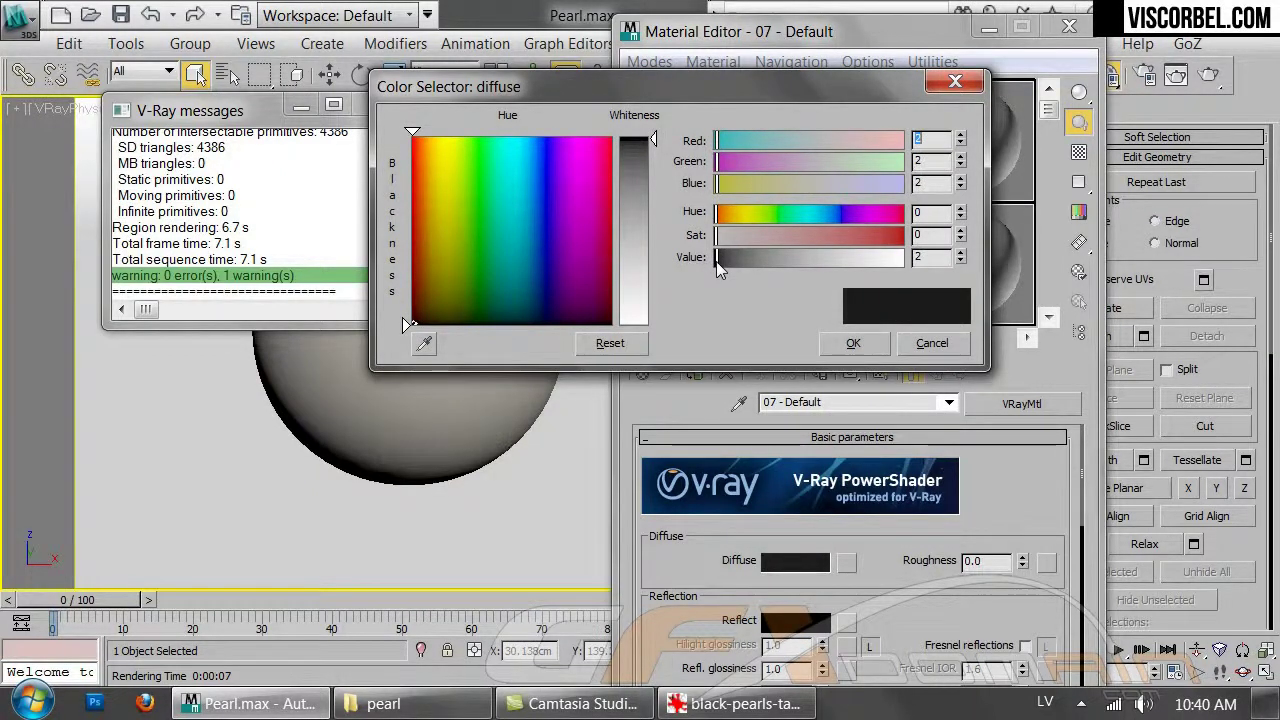
pyautogui.click(855, 343)
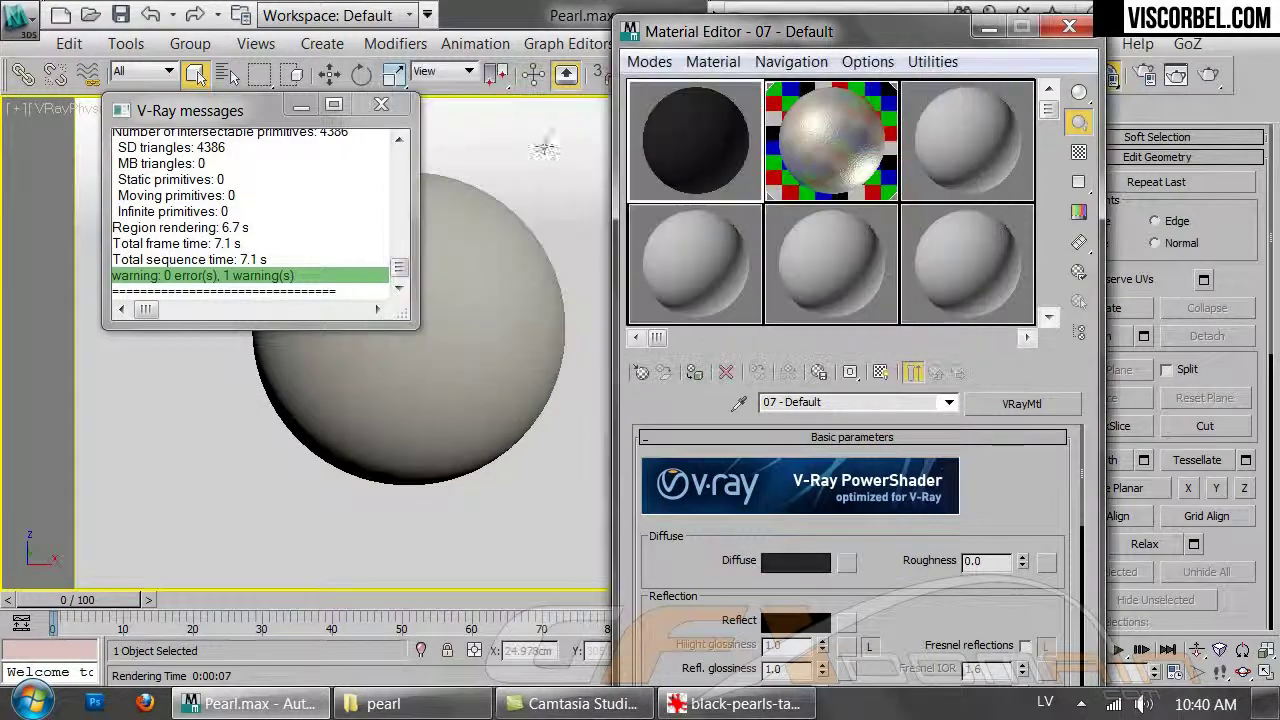
pyautogui.click(381, 104)
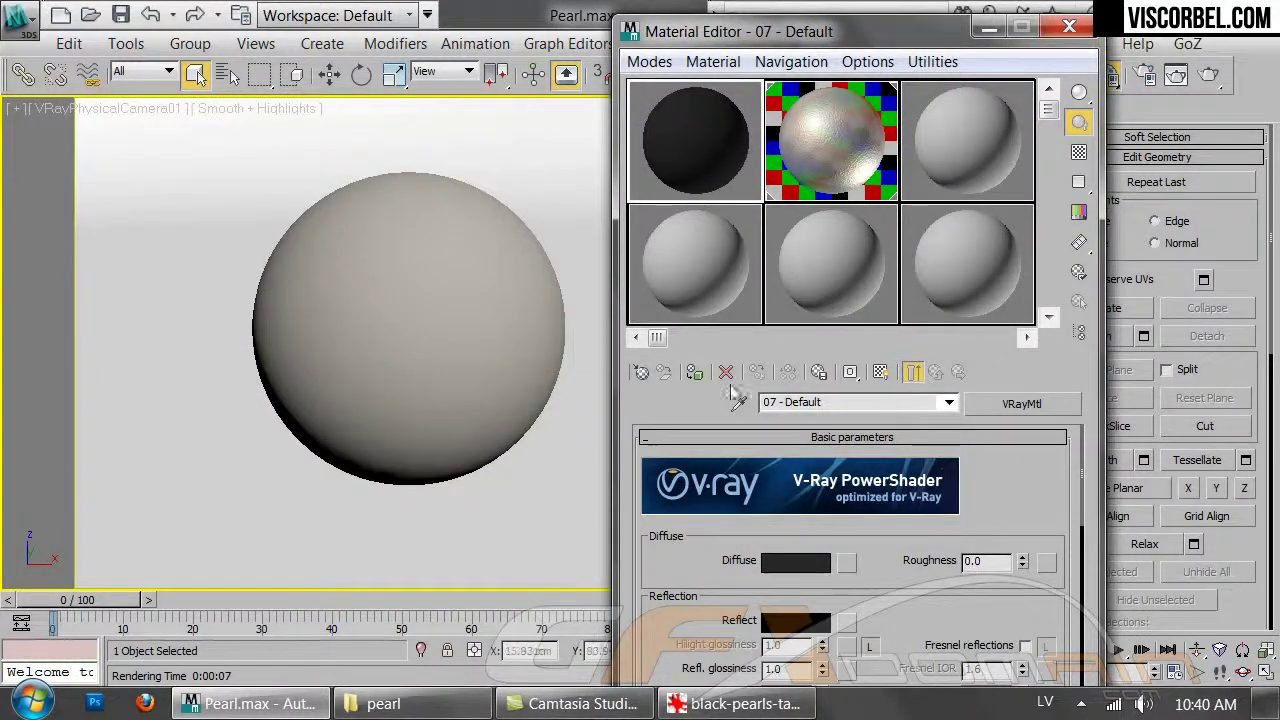
# Check the black pearl reference photo and assign a Falloff map to the new material's Reflect slot in 3ds Max
pyautogui.click(789, 712)
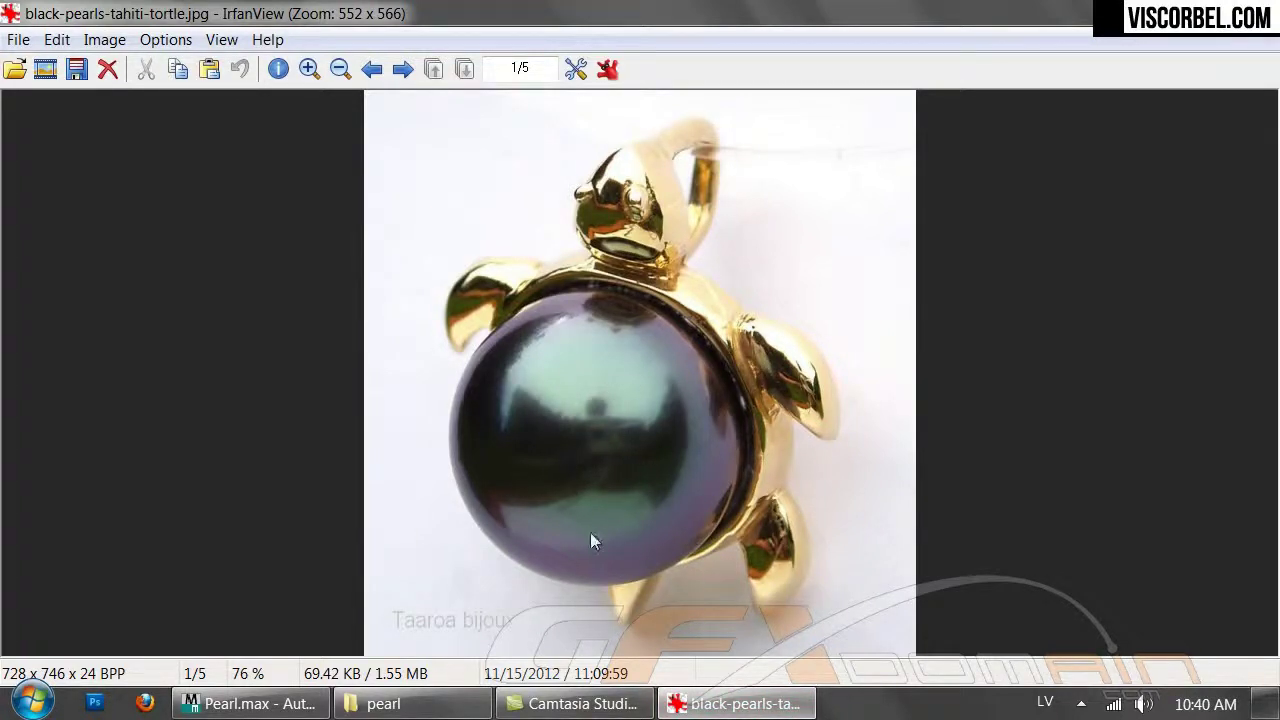
pyautogui.click(250, 704)
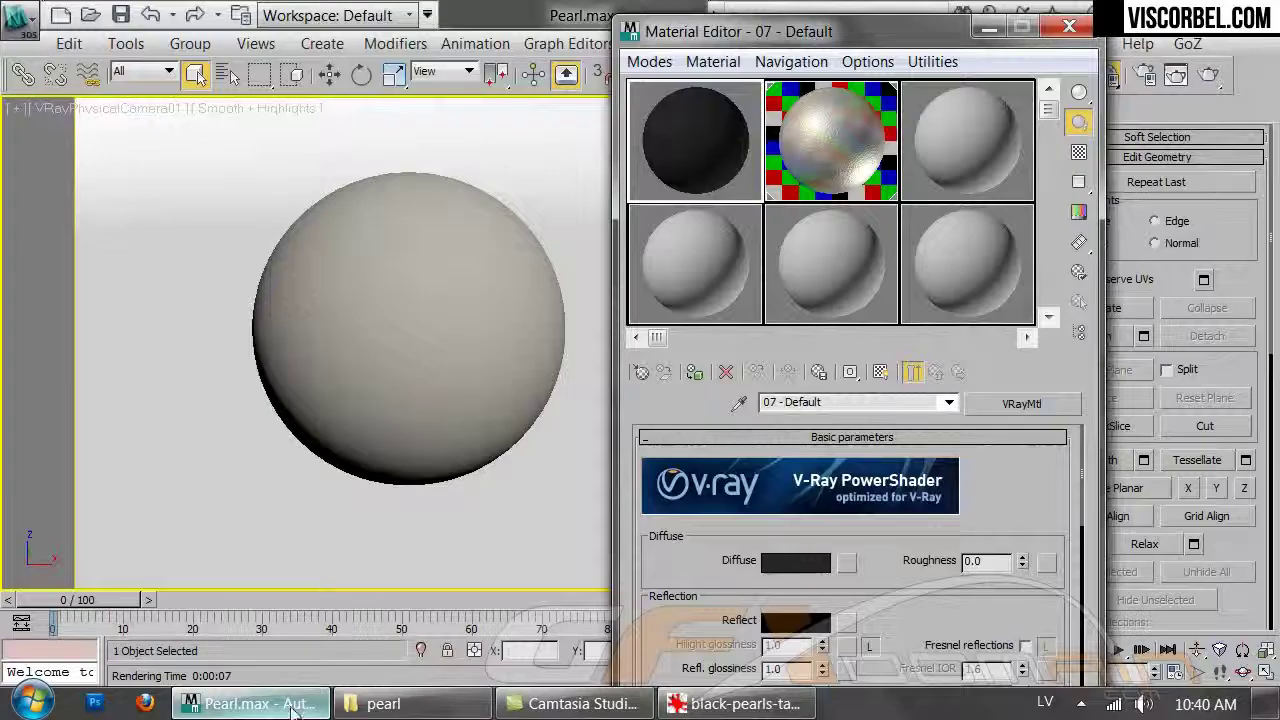
pyautogui.moveTo(1072, 497); pyautogui.dragTo(1077, 392)
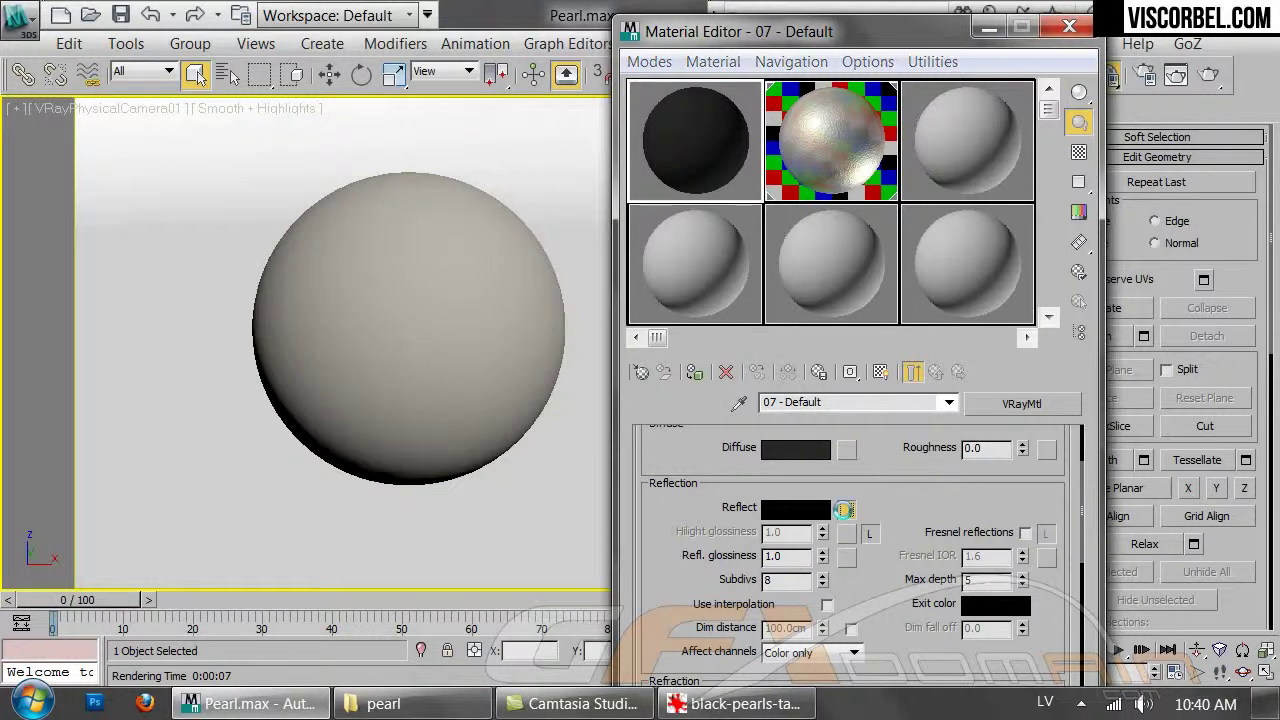
pyautogui.click(846, 510)
pyautogui.doubleClick(521, 238)
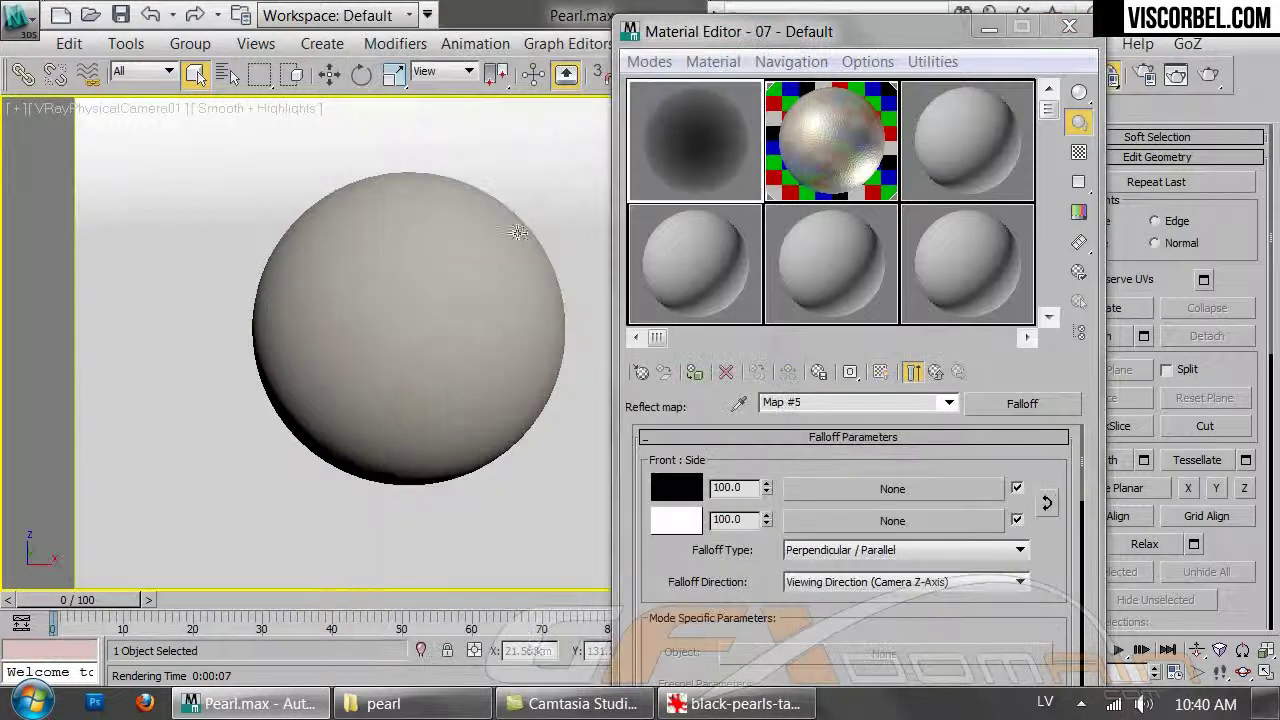
# Swap the Falloff map's front and side colors, with the sample's checkered background on and the end-result display off
pyautogui.click(1079, 152)
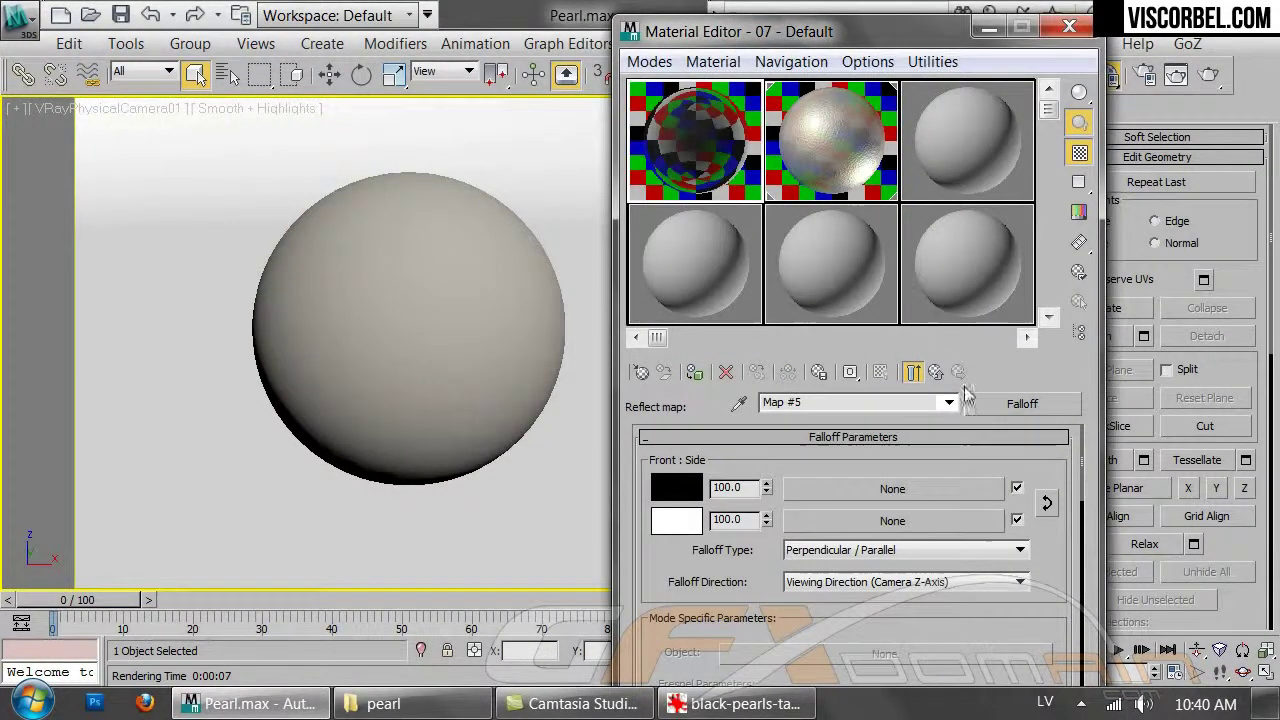
pyautogui.click(913, 372)
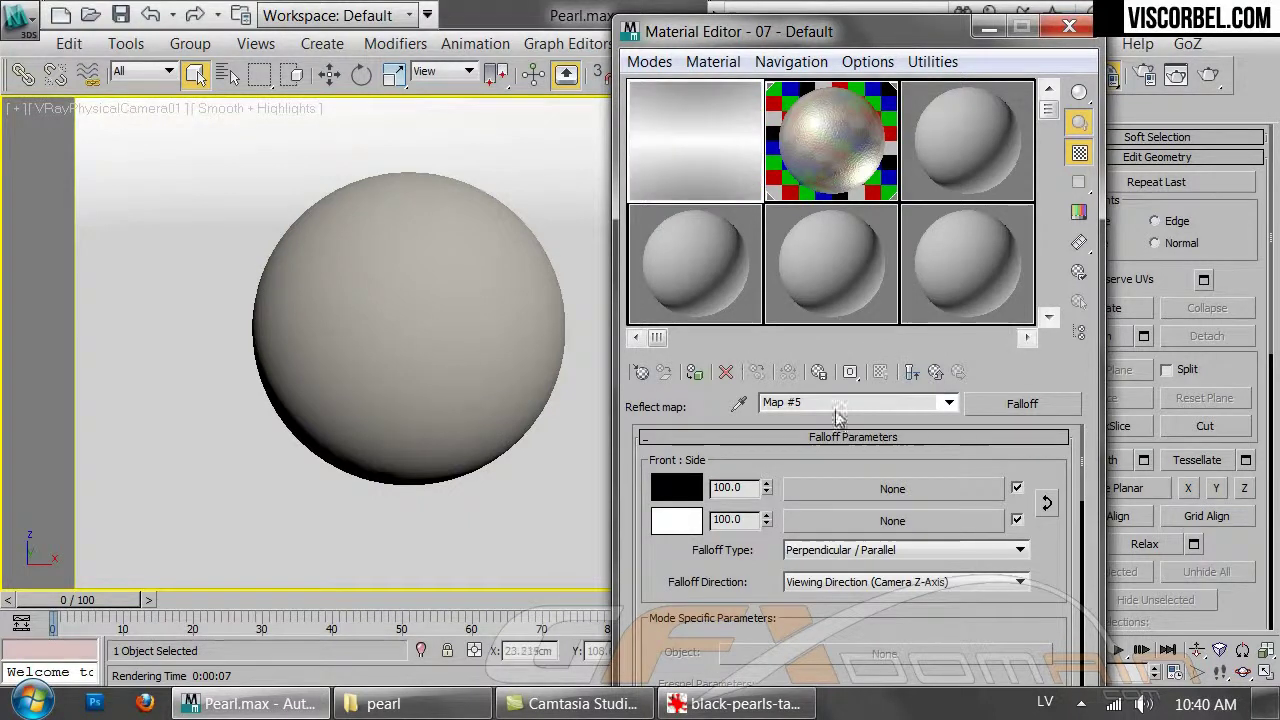
pyautogui.click(913, 372)
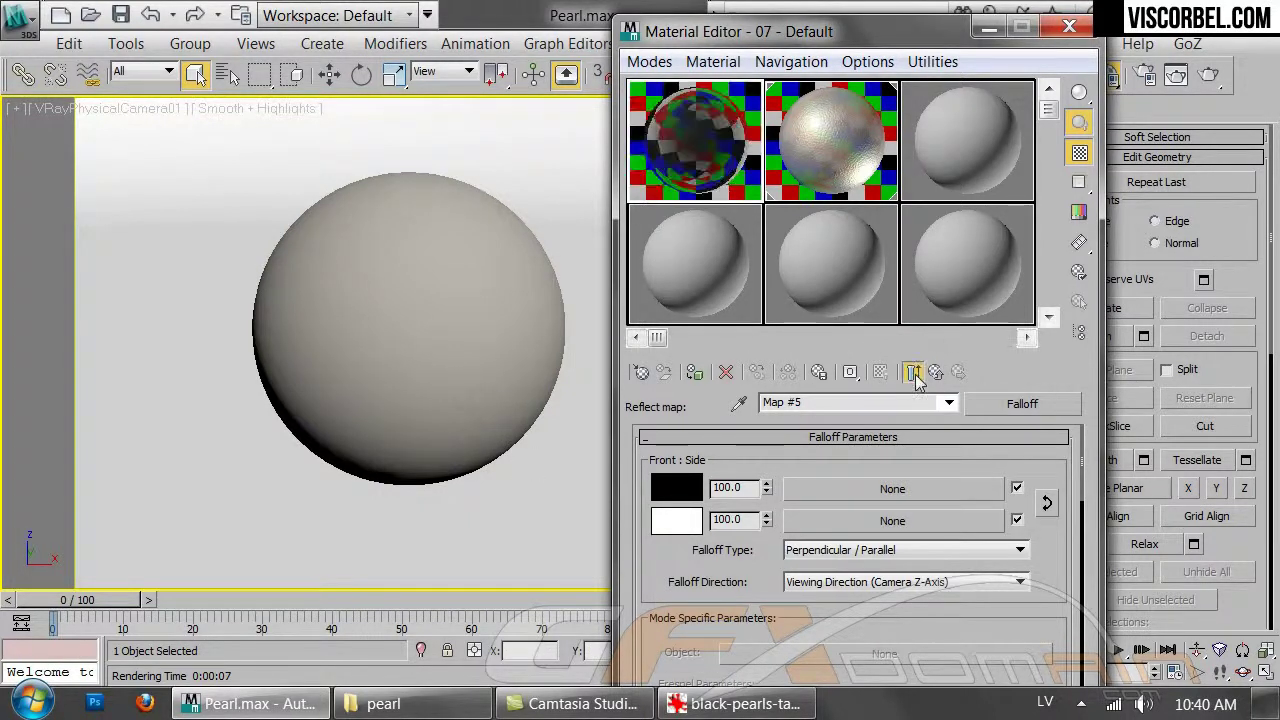
pyautogui.click(1045, 503)
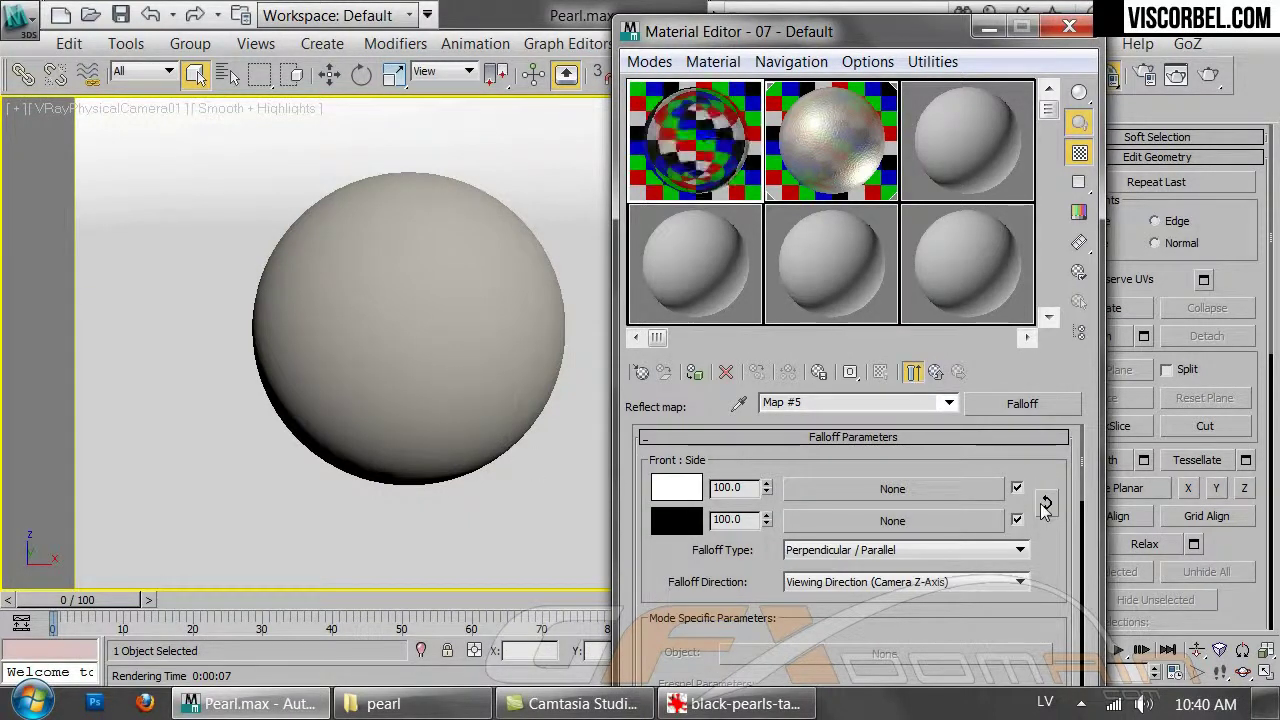
pyautogui.click(922, 374)
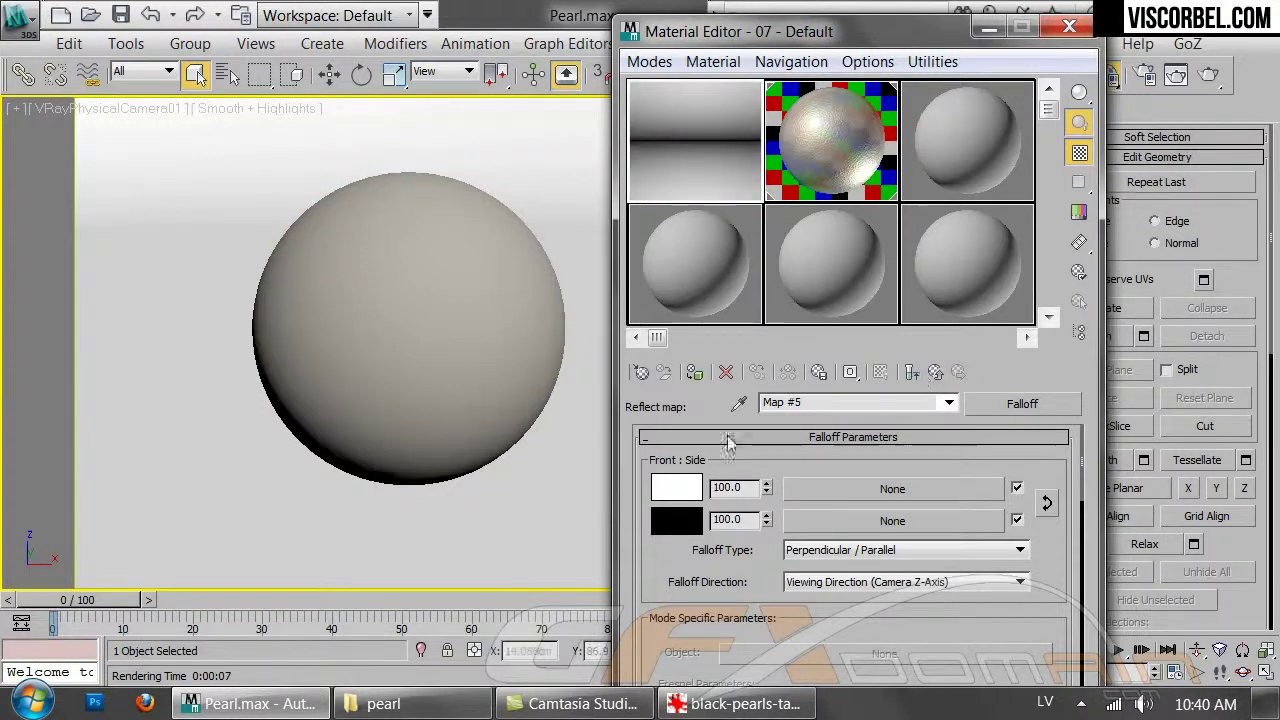
# Set the falloff's front color to a pale green with hue 102, saturation 132 and value 253
pyautogui.click(676, 488)
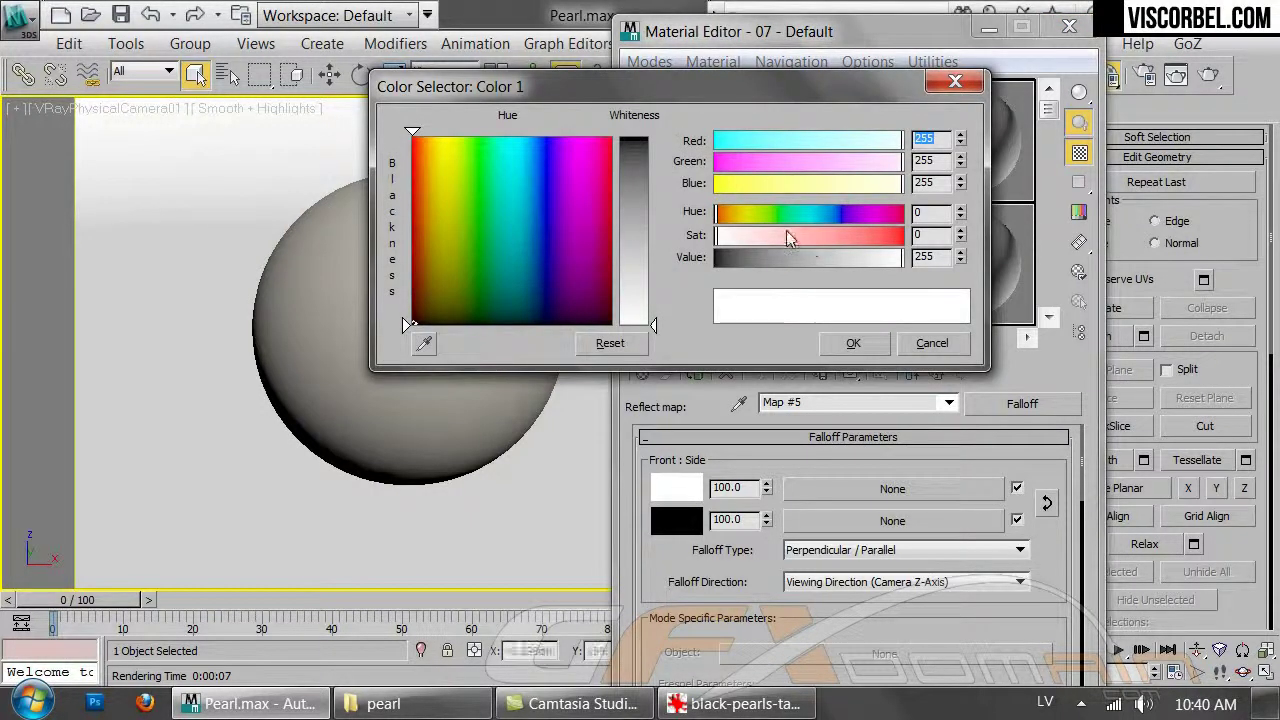
pyautogui.click(773, 212)
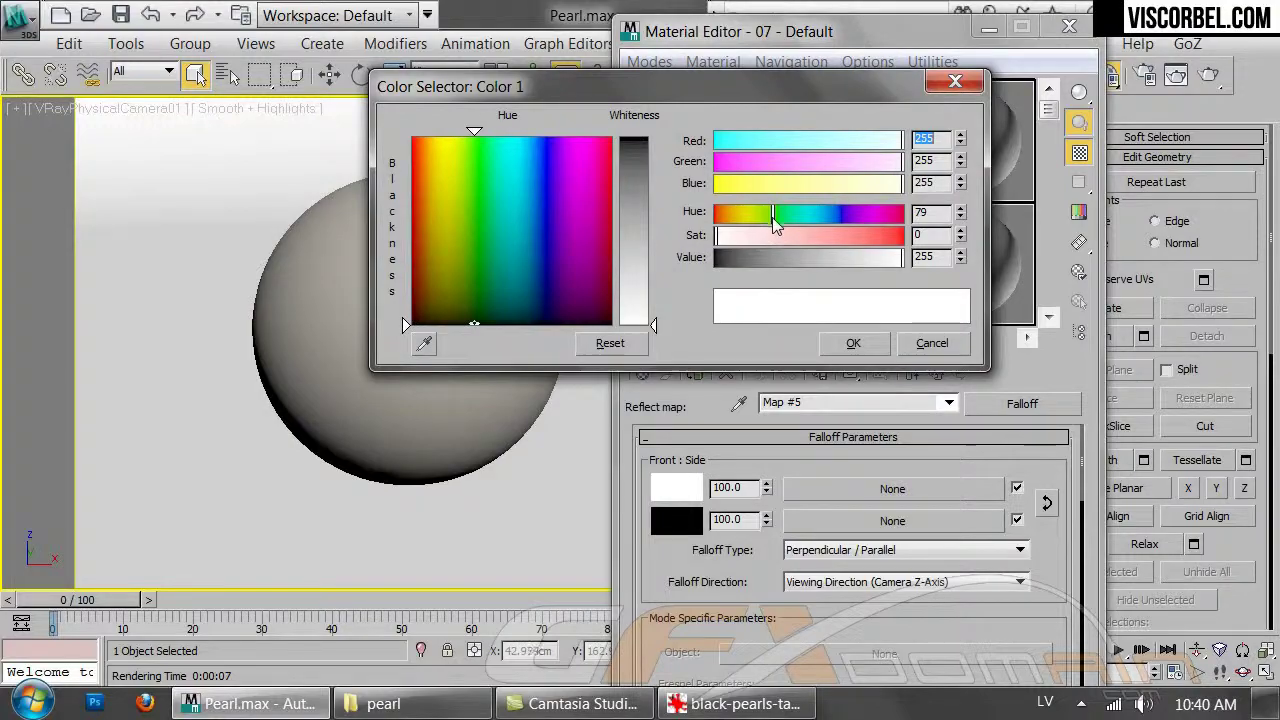
pyautogui.hotkey('alt', 'Tab')
pyautogui.hotkey('alt', 'Tab')
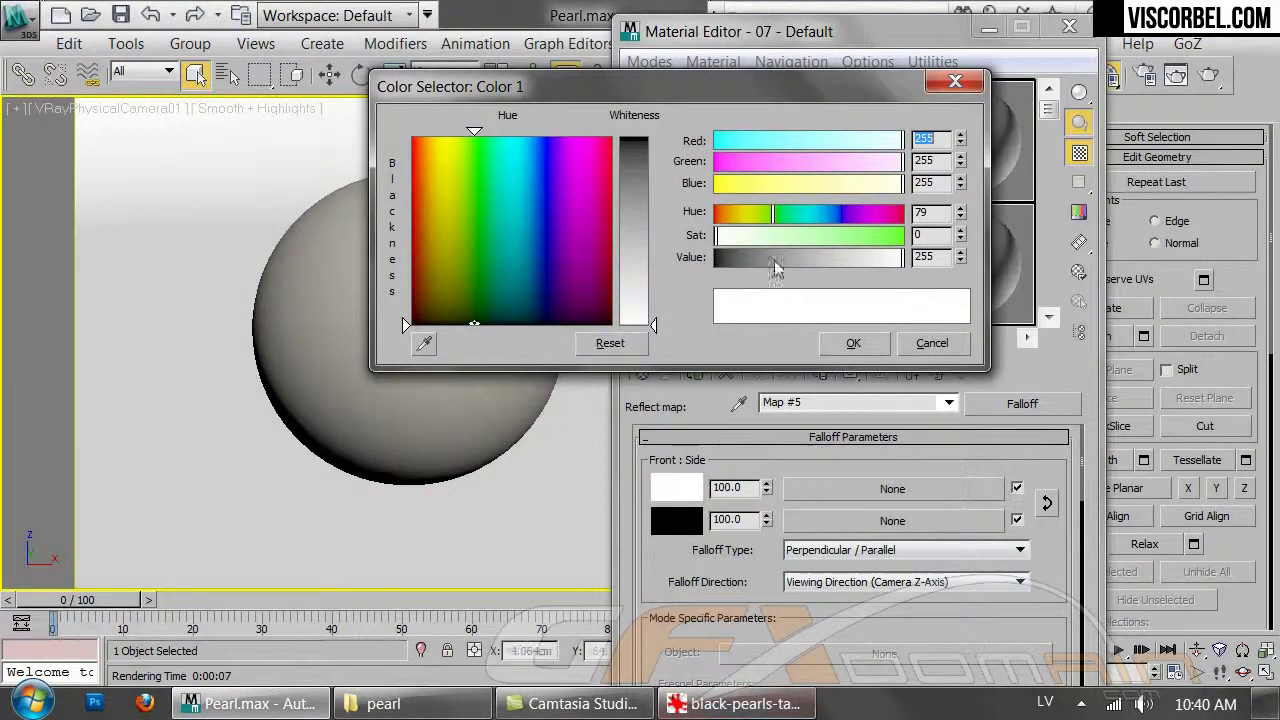
pyautogui.click(792, 213)
pyautogui.moveTo(772, 236); pyautogui.dragTo(812, 245)
pyautogui.click(788, 215)
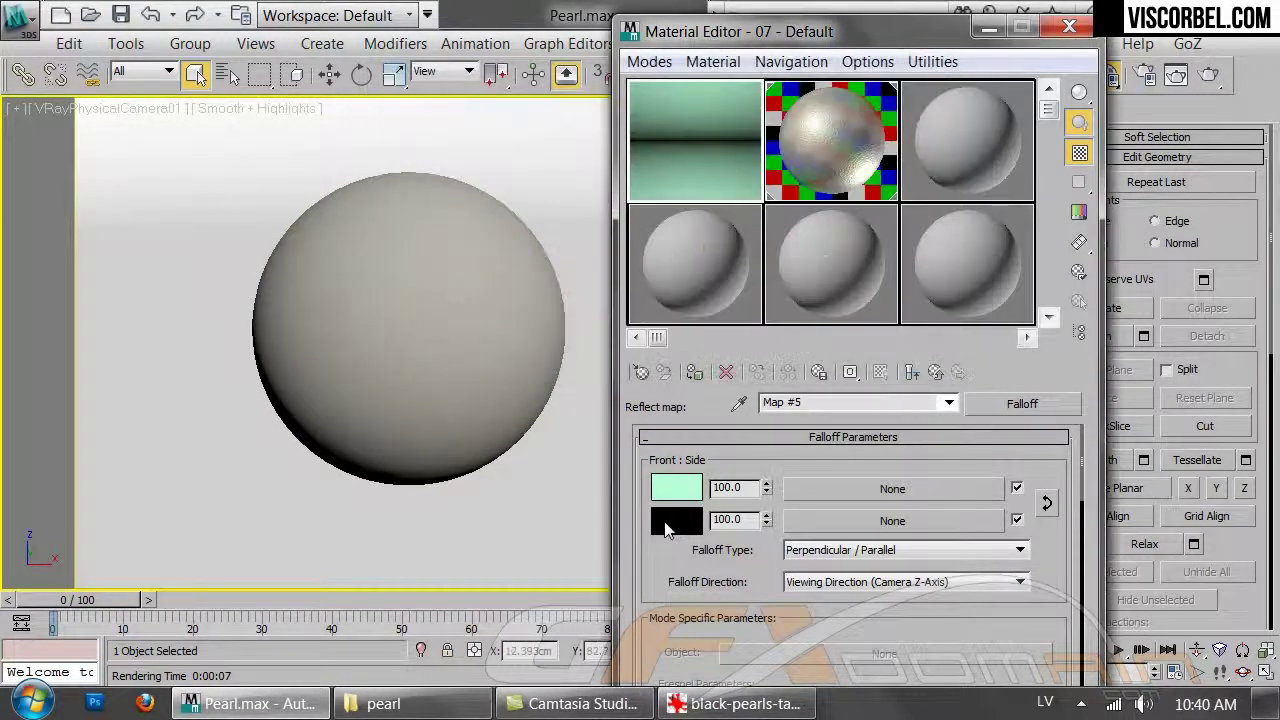
pyautogui.click(676, 487)
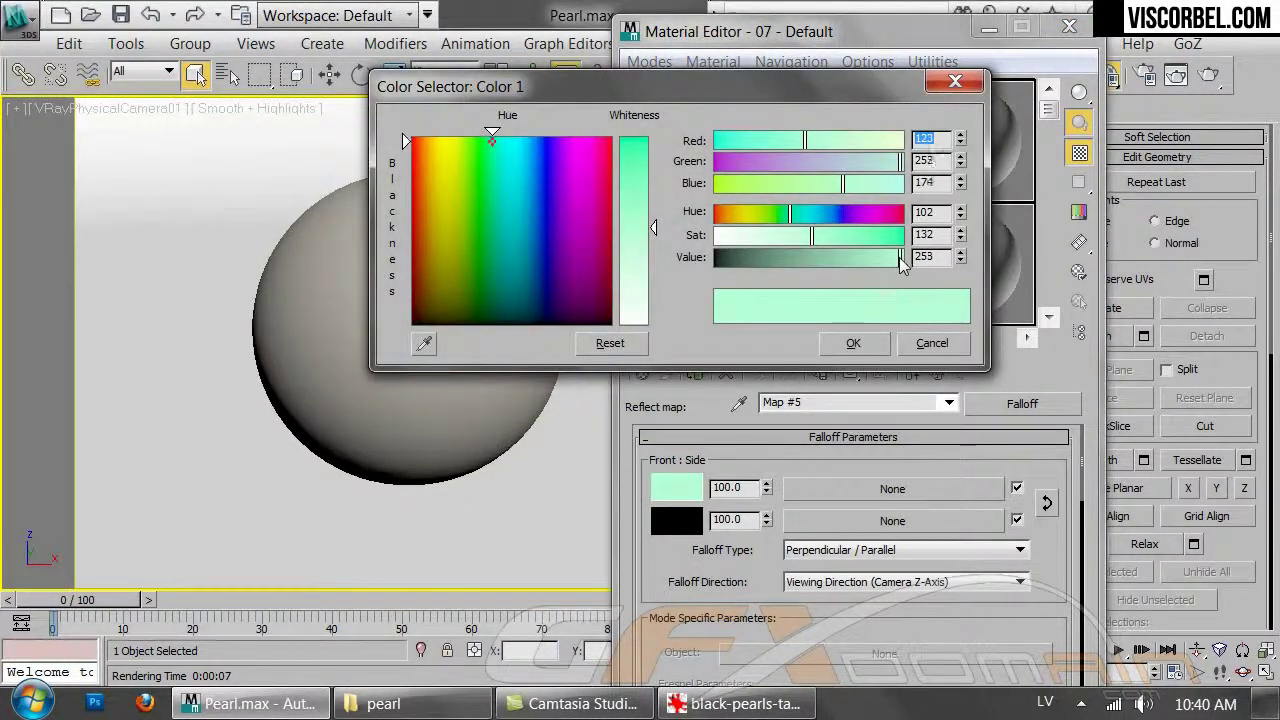
pyautogui.click(853, 343)
# Set the falloff's side color to a purple with hue 182, saturation 203 and value 133
pyautogui.click(676, 520)
pyautogui.moveTo(801, 218); pyautogui.dragTo(851, 213)
pyautogui.click(849, 235)
pyautogui.click(790, 258)
pyautogui.moveTo(797, 264)
pyautogui.mouseDown()
pyautogui.moveTo(837, 265)
pyautogui.moveTo(826, 265)
pyautogui.moveTo(865, 236)
pyautogui.moveTo(812, 258)
pyautogui.mouseUp()
pyautogui.click(880, 238)
pyautogui.click(853, 343)
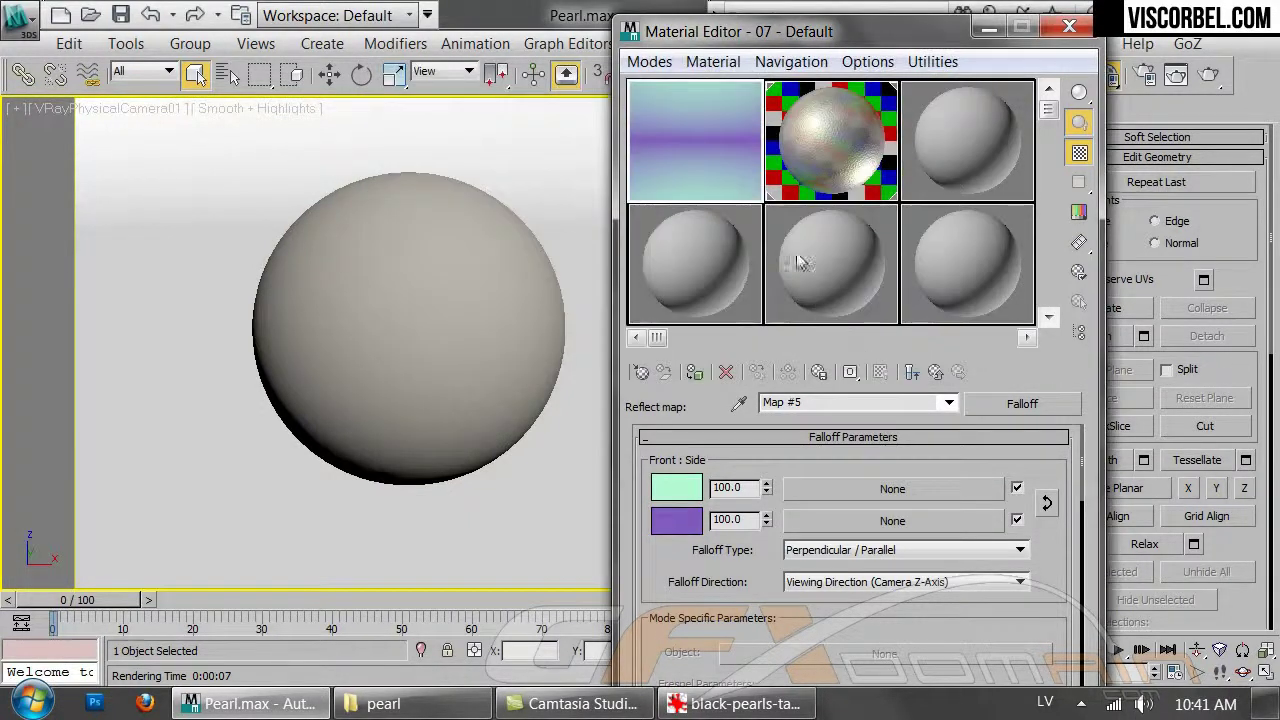
# Return to the parent 07 - Default material and set its energy preservation mode to Monochrome
pyautogui.click(934, 374)
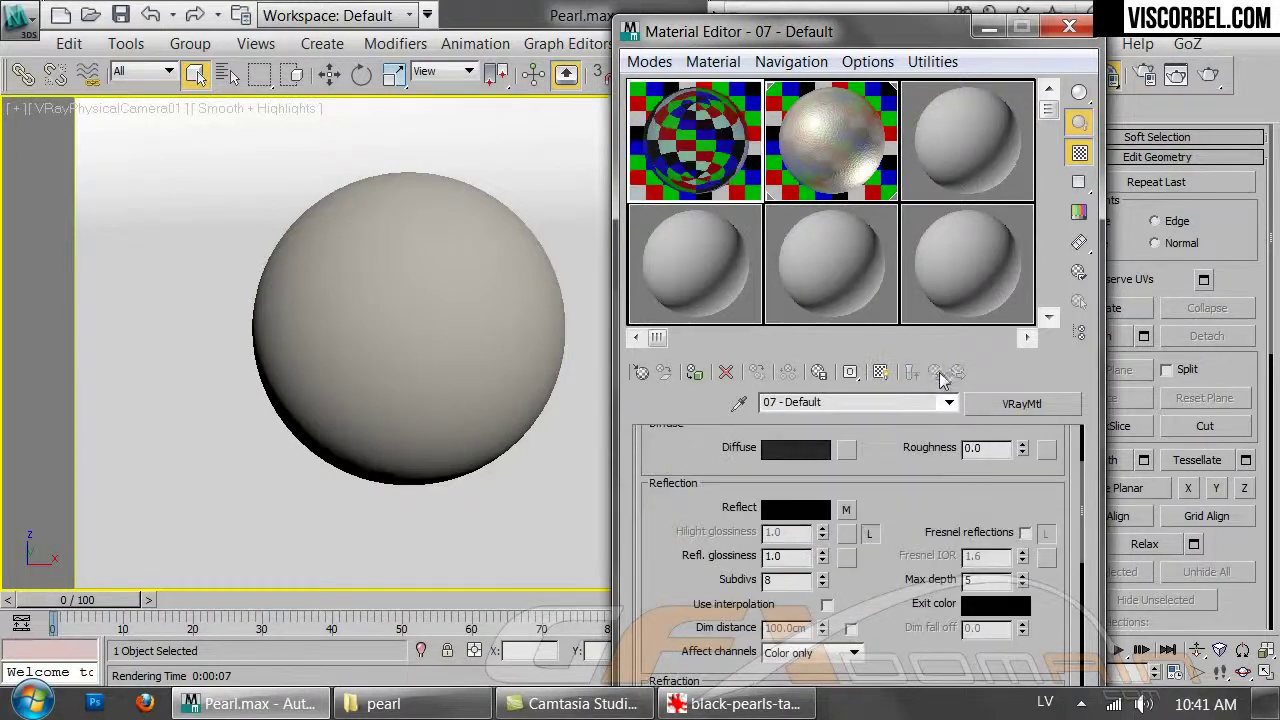
pyautogui.scroll(-10, 900, 560)
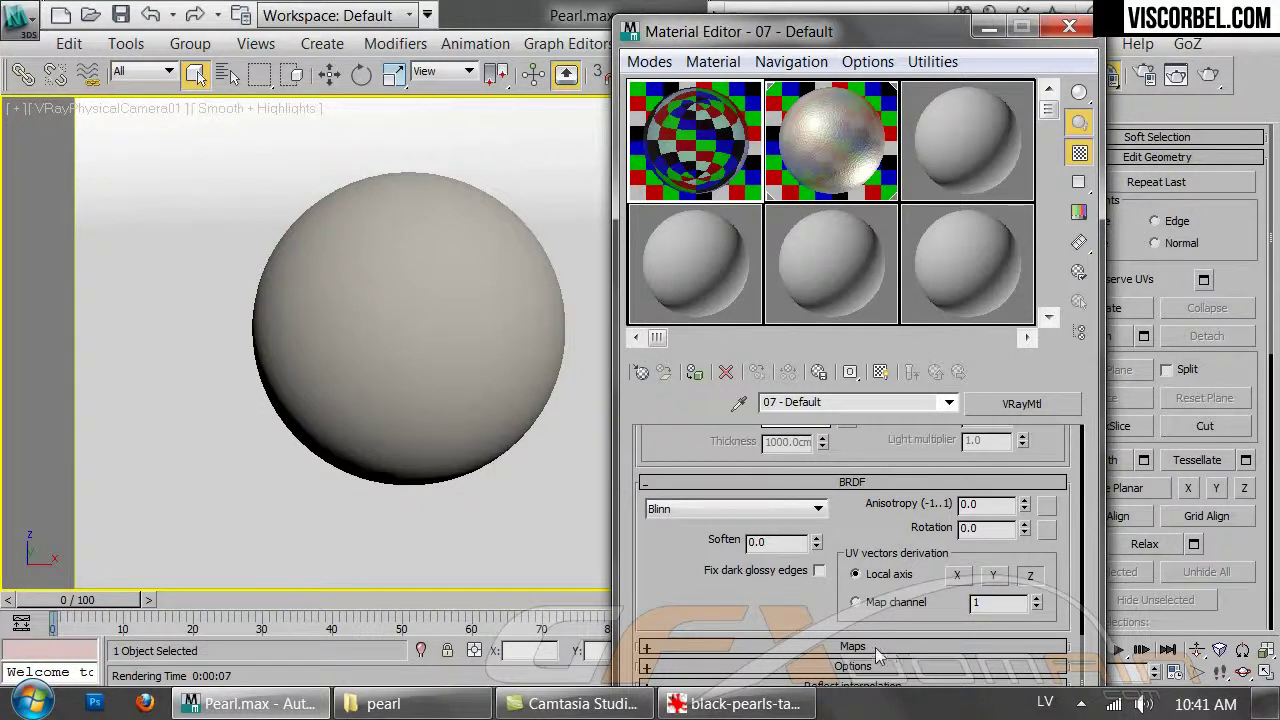
pyautogui.click(876, 648)
pyautogui.scroll(2, 760, 520)
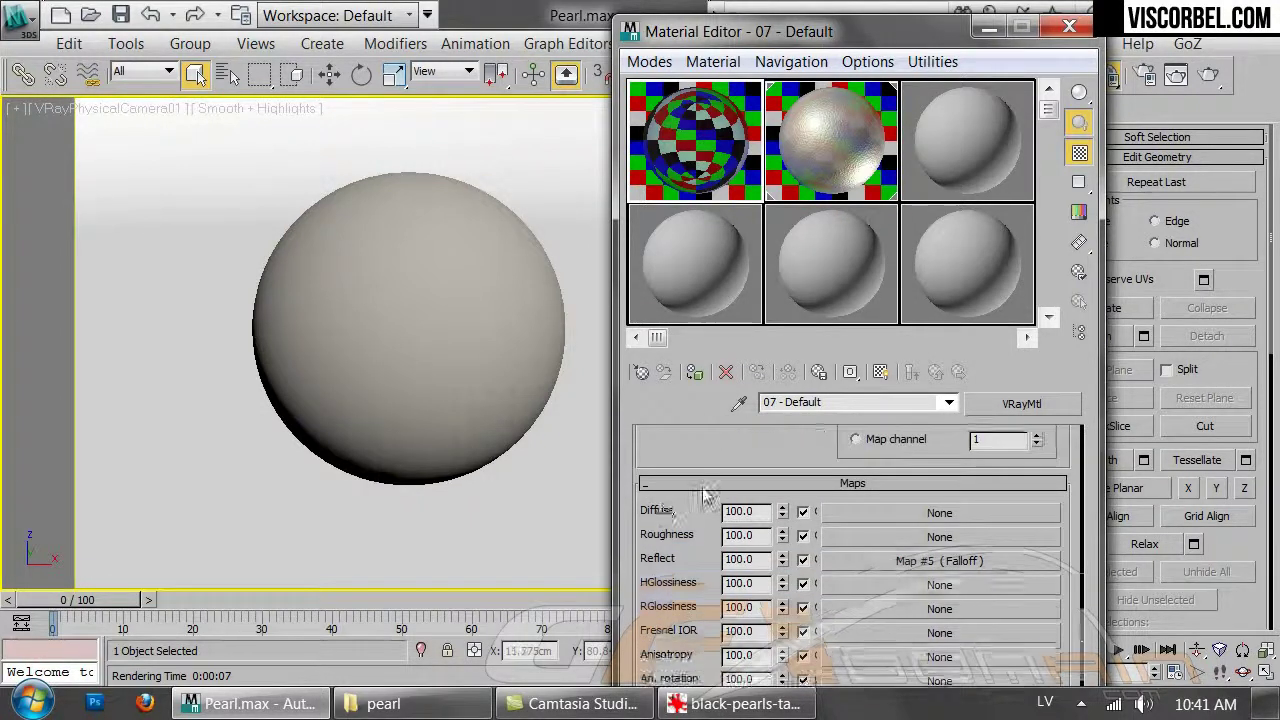
pyautogui.click(924, 563)
pyautogui.click(886, 666)
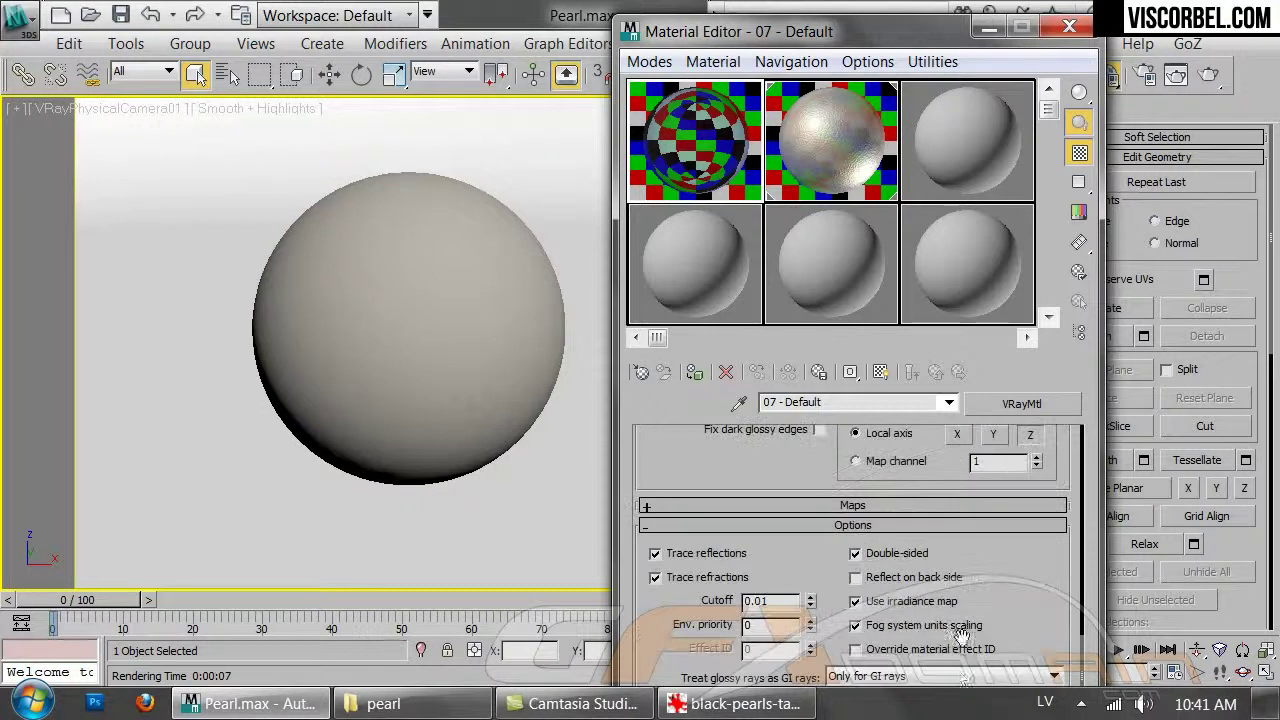
pyautogui.scroll(-2, 1035, 572)
pyautogui.click(905, 650)
pyautogui.click(861, 681)
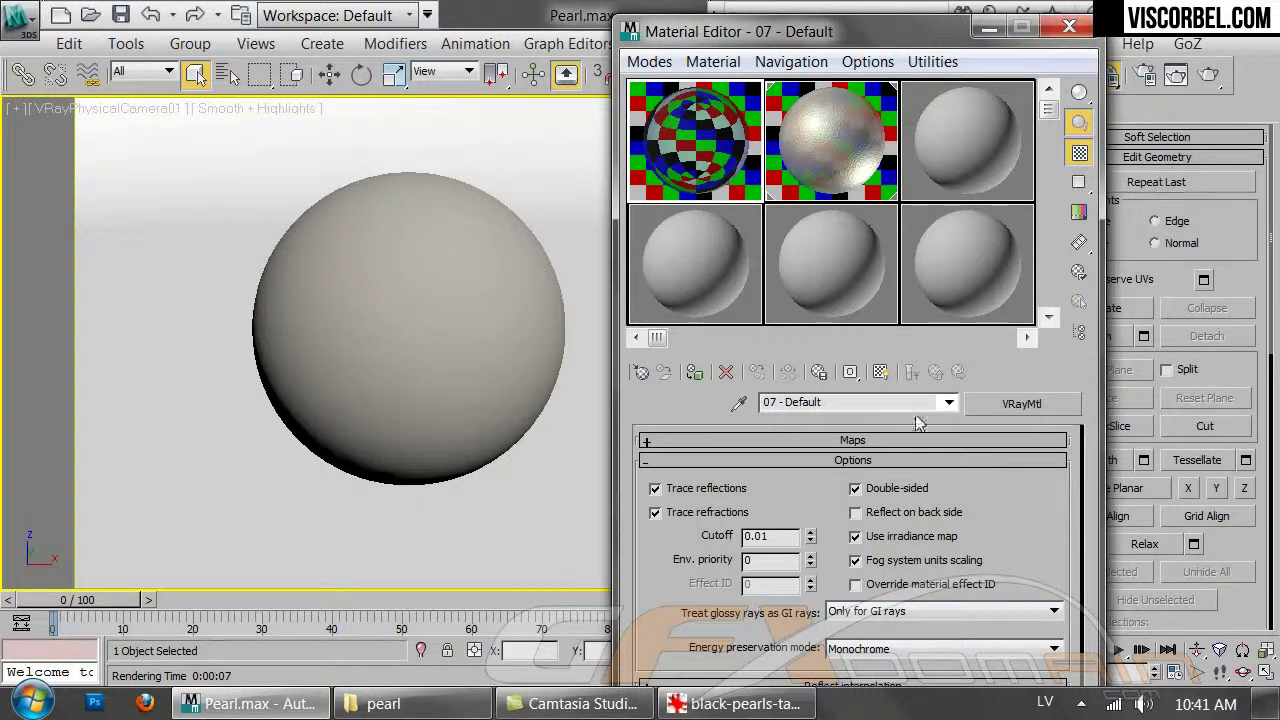
# Assign the 07 - Default material to the sphere, render it and compare the result with the reference photo
pyautogui.click(499, 300)
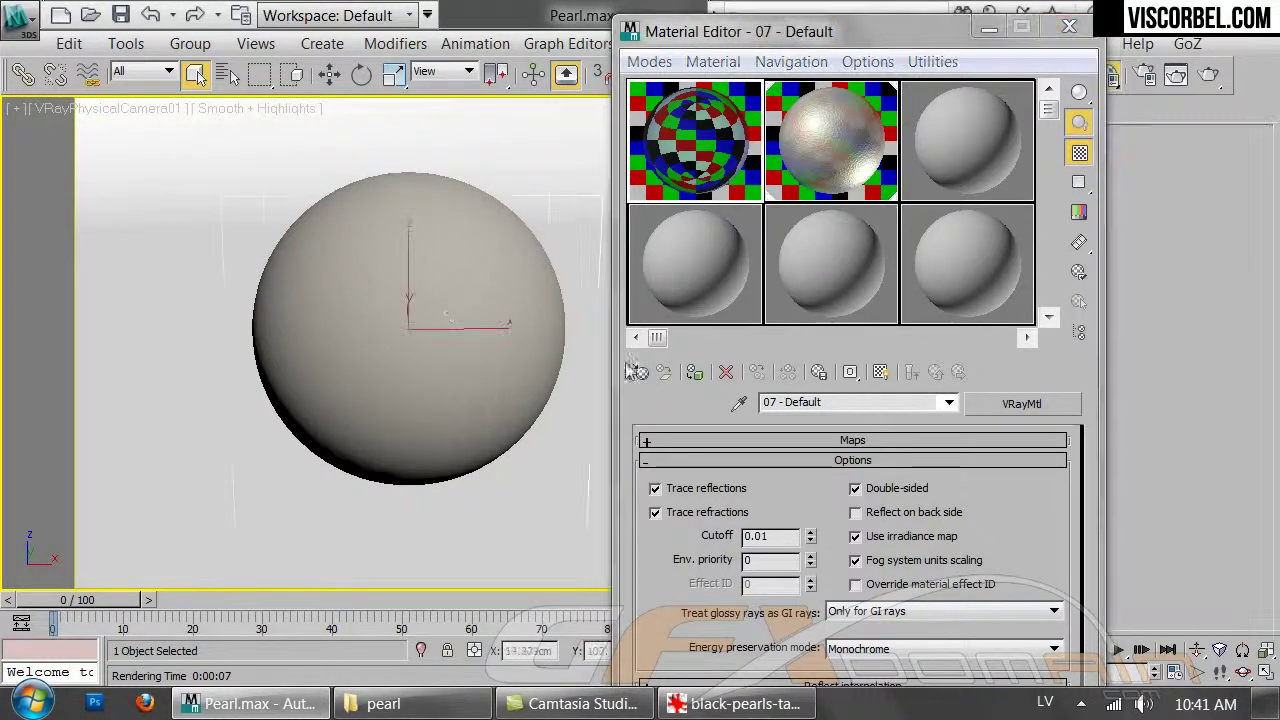
pyautogui.click(694, 372)
pyautogui.click(1208, 76)
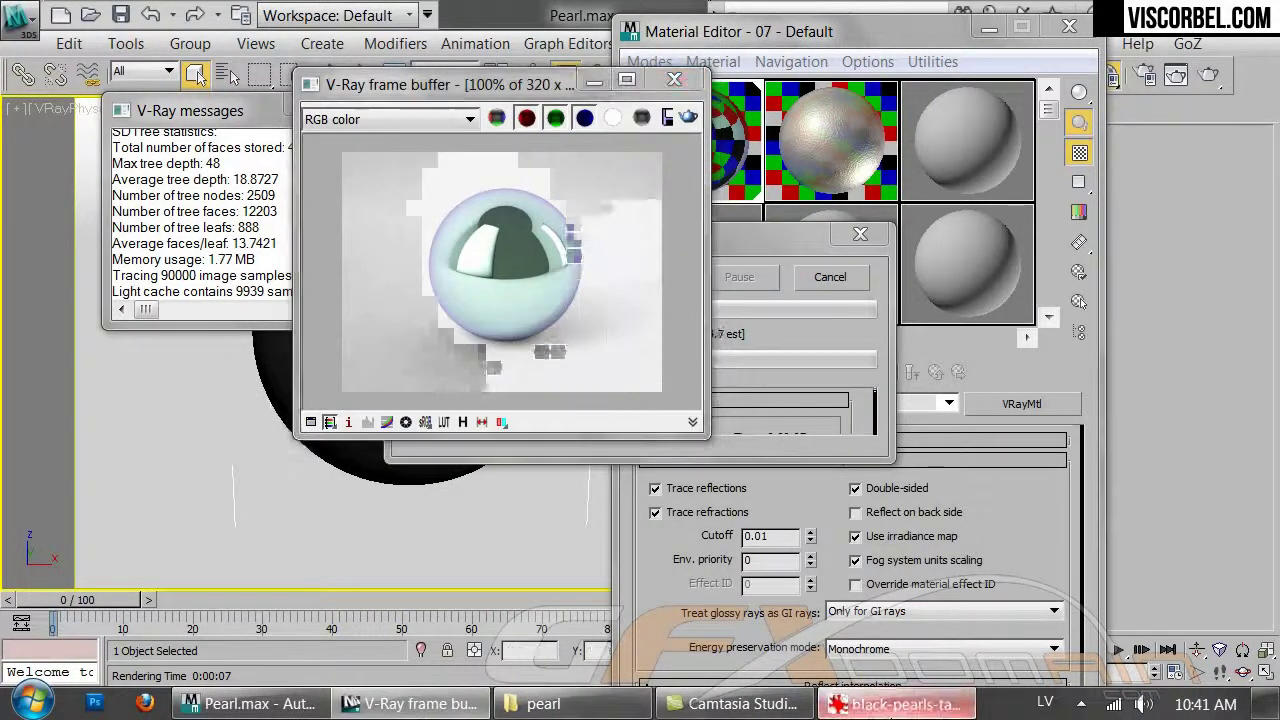
pyautogui.click(882, 706)
pyautogui.click(882, 712)
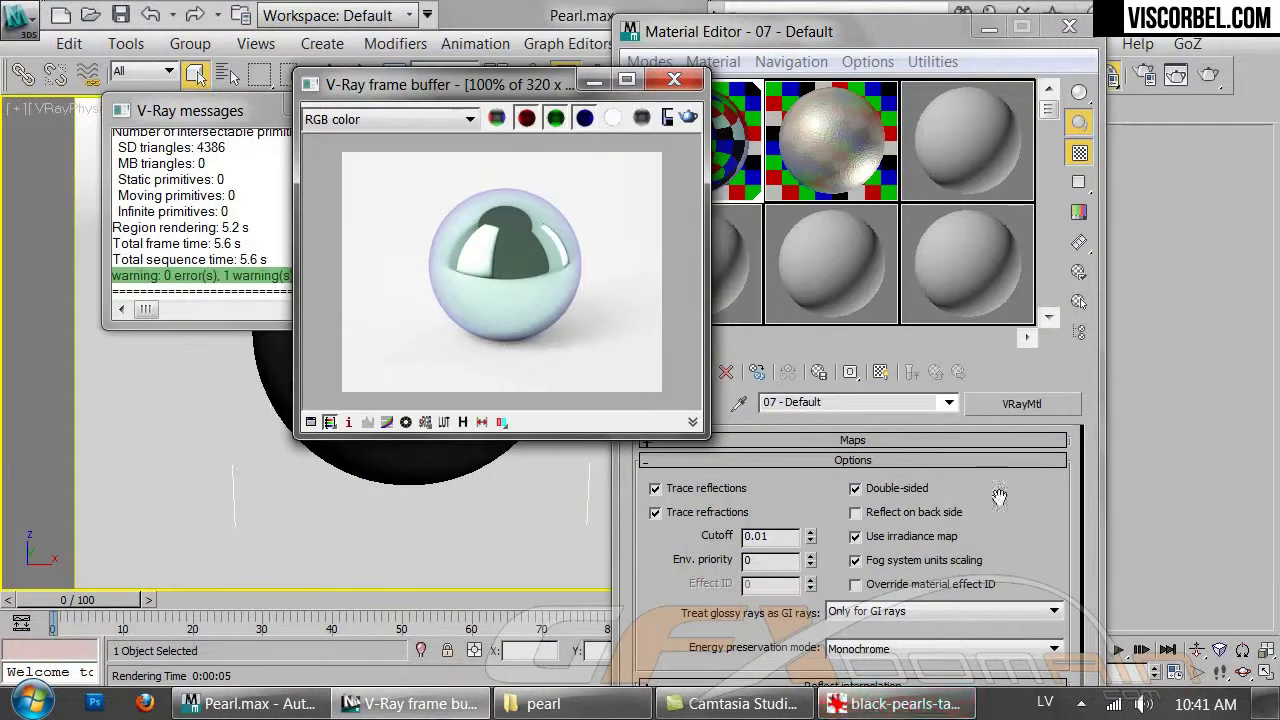
# Enable Fresnel reflections on the 07 - Default material and set its unlocked Fresnel IOR to 4
pyautogui.click(948, 392)
pyautogui.scroll(10, 760, 500)
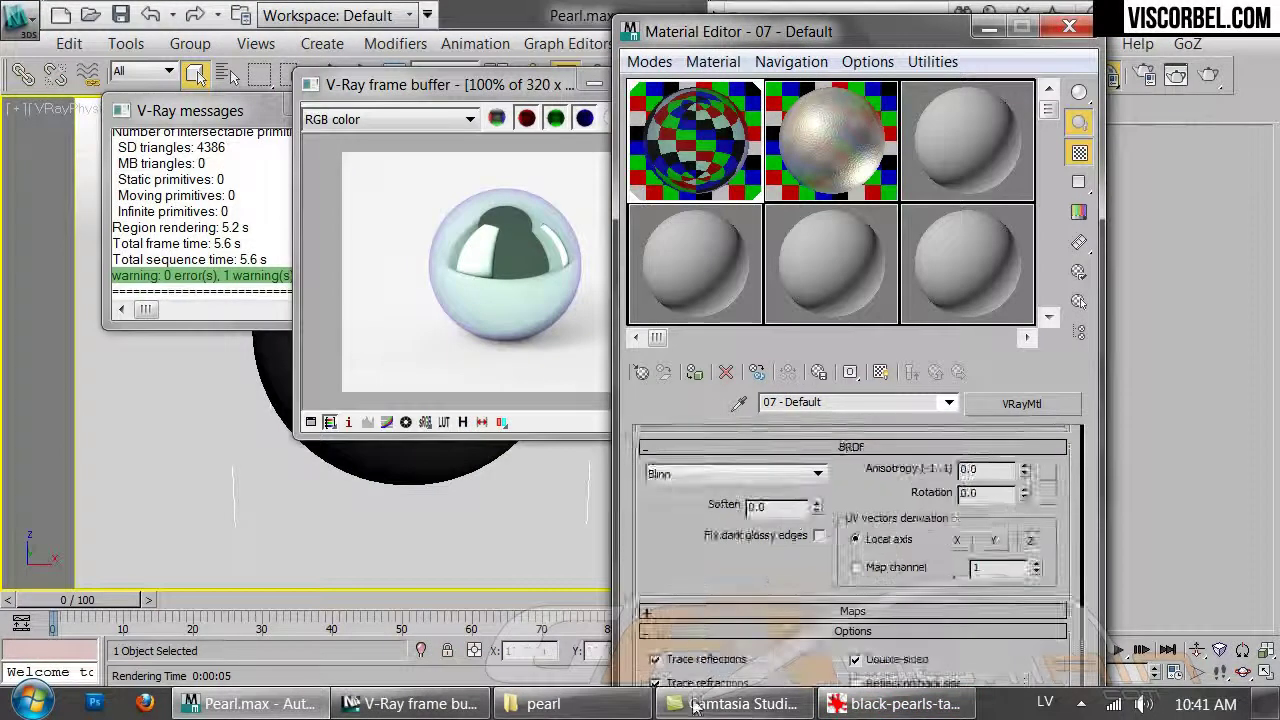
pyautogui.scroll(5, 792, 486)
pyautogui.click(1025, 645)
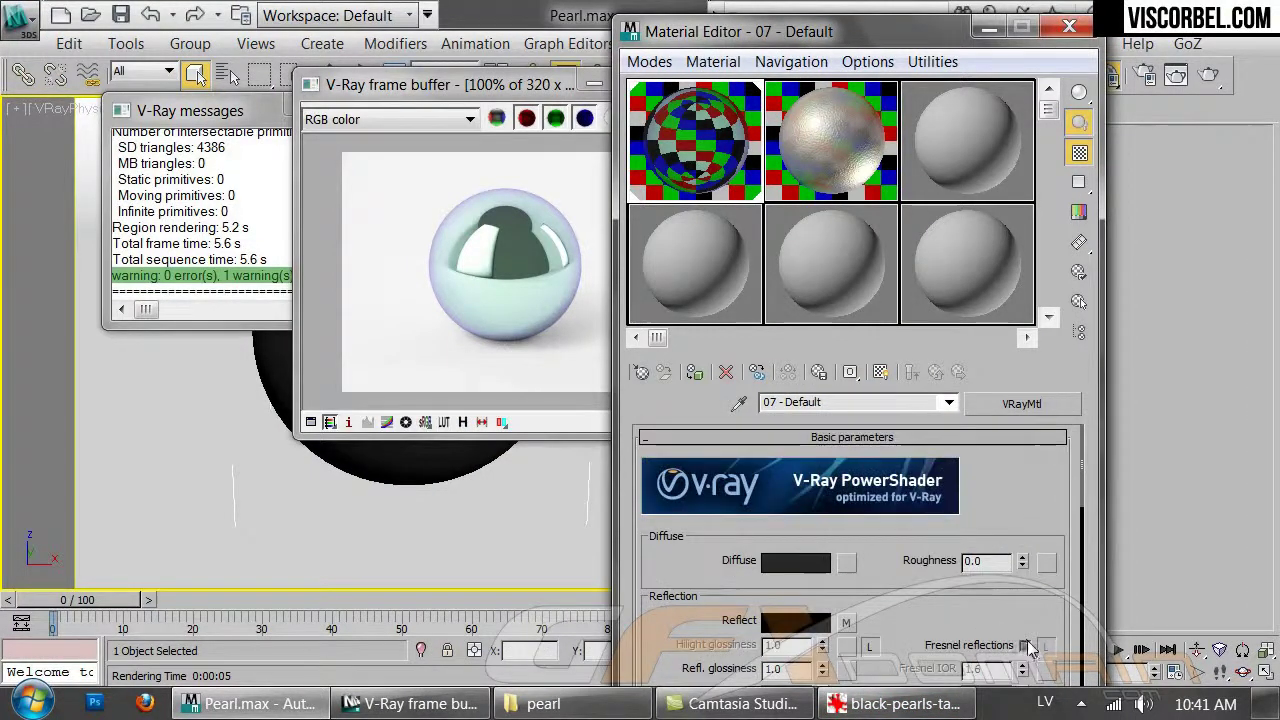
pyautogui.click(1046, 646)
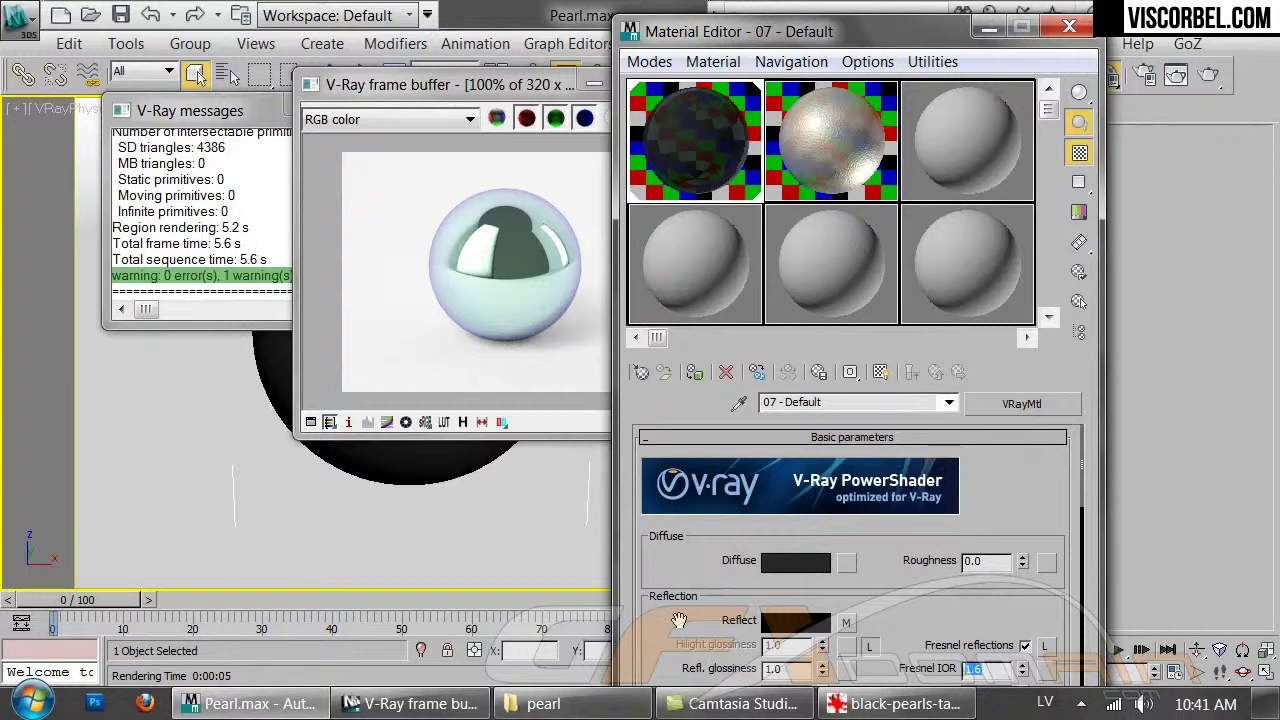
pyautogui.write('4')
pyautogui.press('Return')
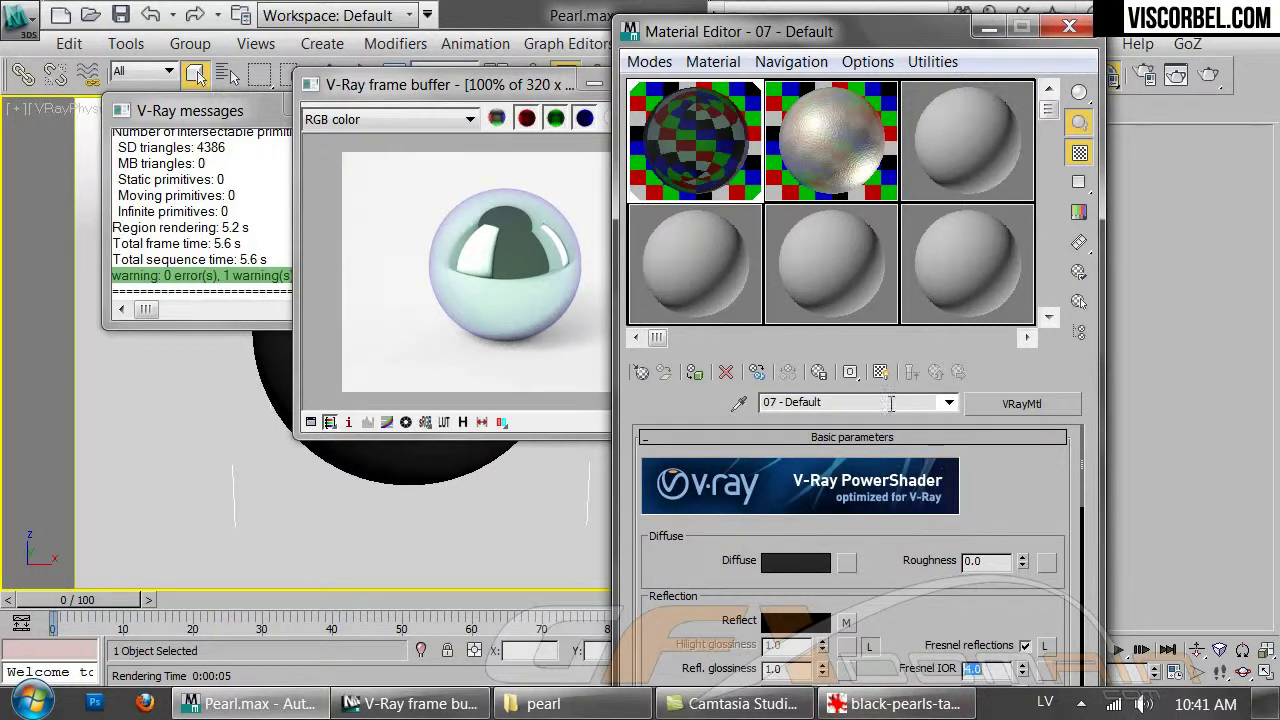
# Open the material's reflection Falloff map, re-render the sphere and compare it with the black pearl photo
pyautogui.click(847, 622)
pyautogui.click(600, 250)
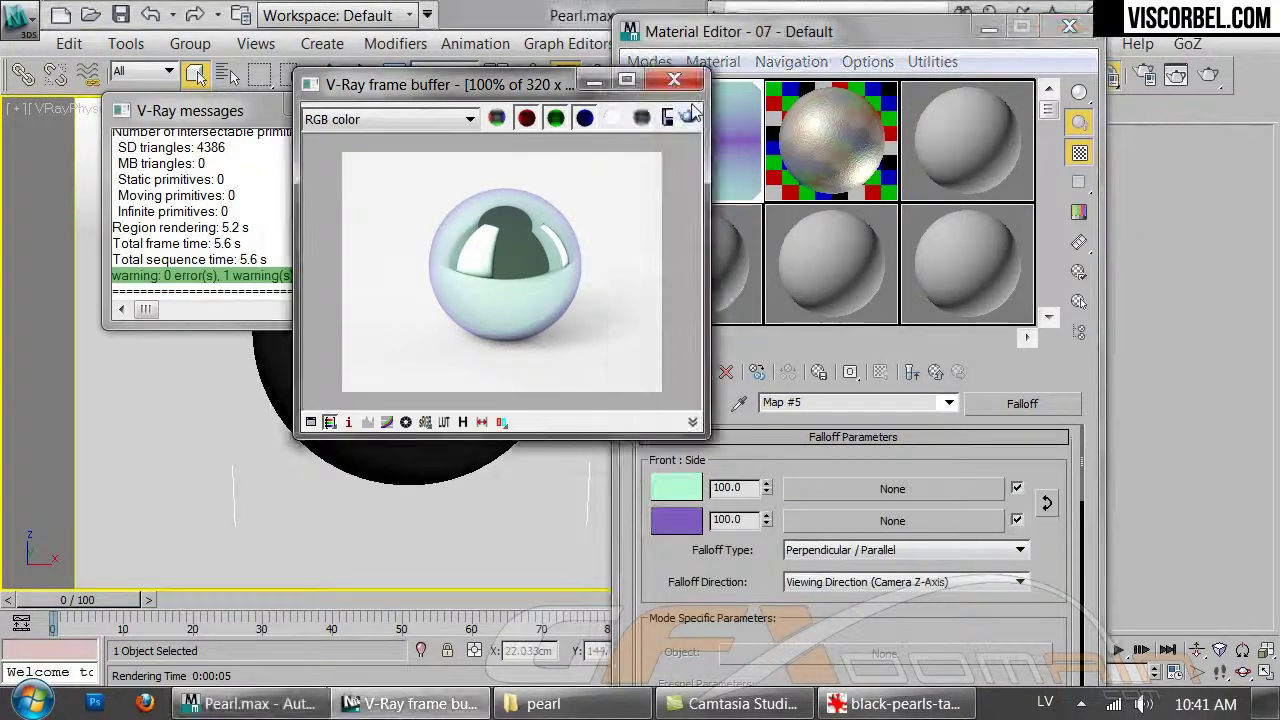
pyautogui.click(689, 119)
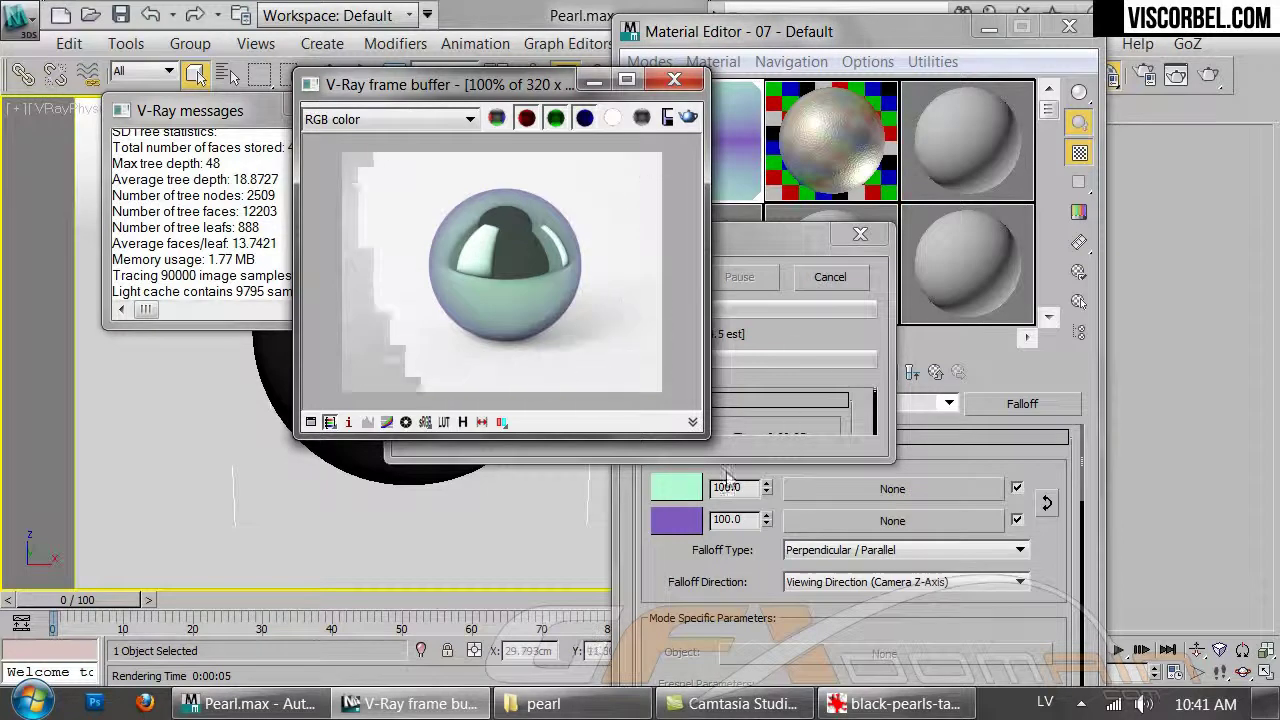
pyautogui.click(893, 703)
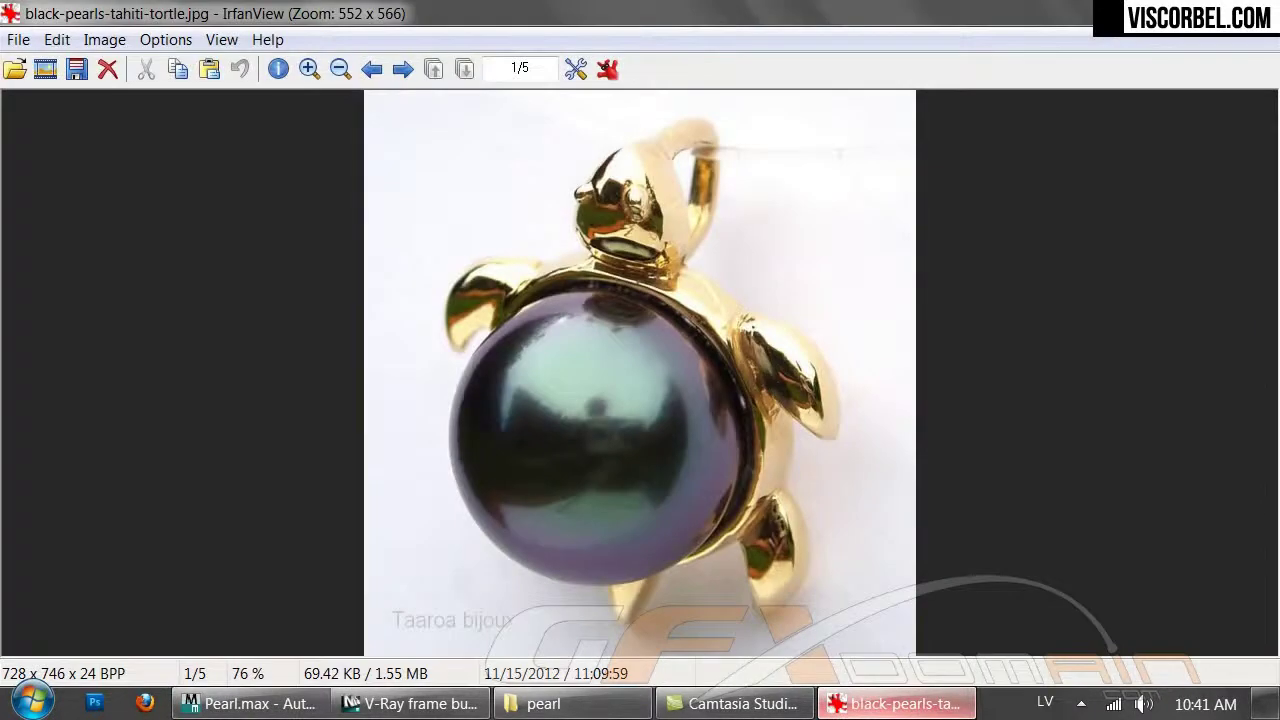
pyautogui.click(893, 703)
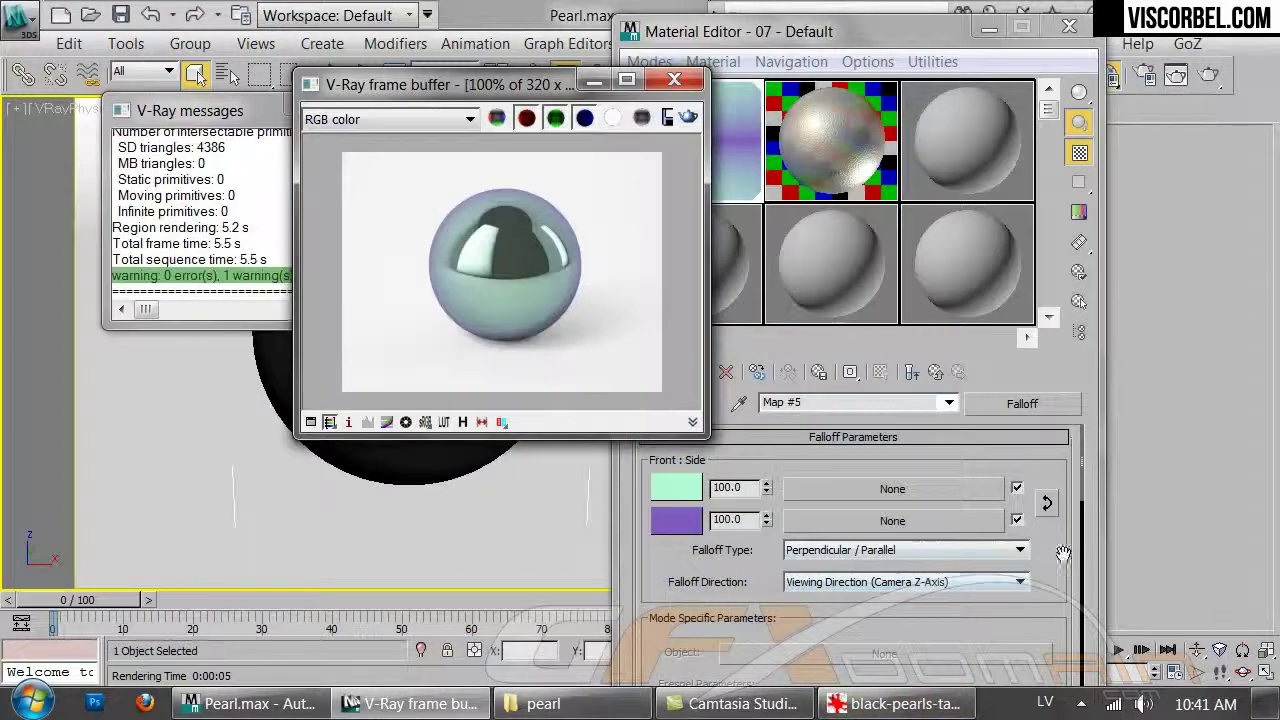
# Bow the falloff's mix curve upward by making its end point Bezier-Corner and extending the handle, and test-render the sphere
pyautogui.moveTo(1073, 556); pyautogui.dragTo(1073, 512)
pyautogui.scroll(2, 1073, 512)
pyautogui.click(912, 372)
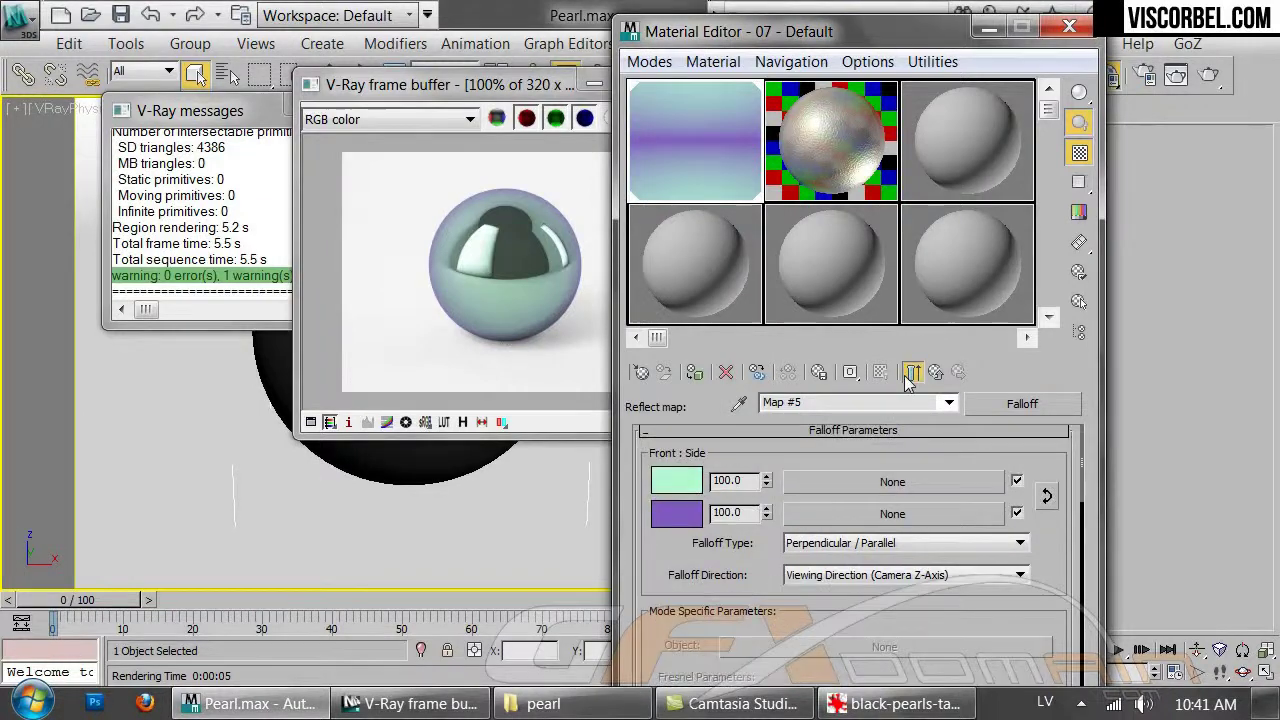
pyautogui.scroll(-5, 679, 594)
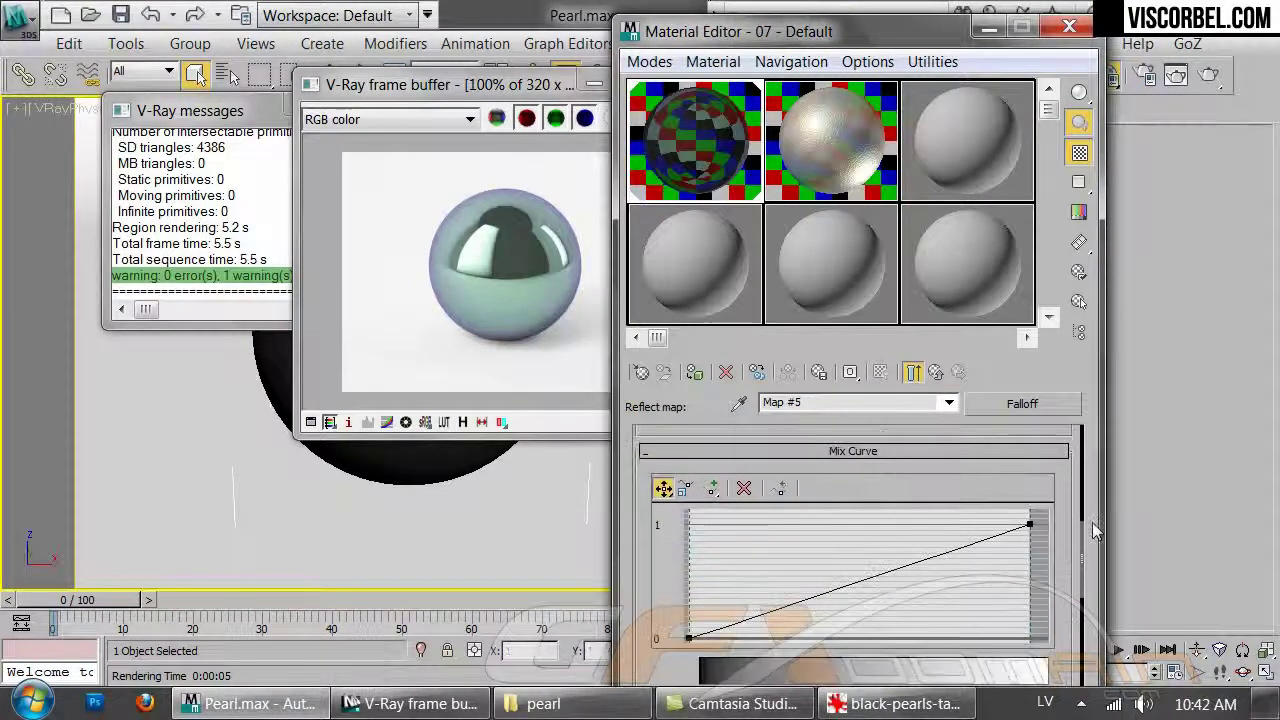
pyautogui.rightClick(1030, 524)
pyautogui.click(1070, 503)
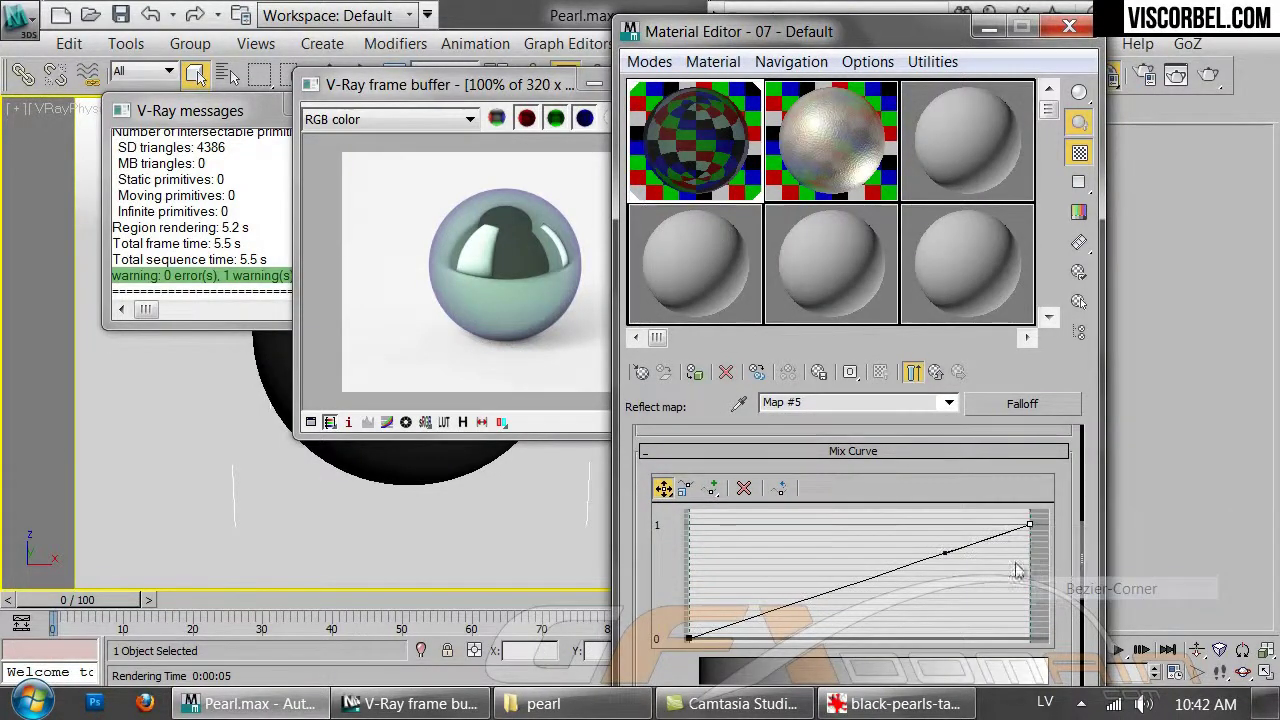
pyautogui.moveTo(945, 553); pyautogui.dragTo(779, 490)
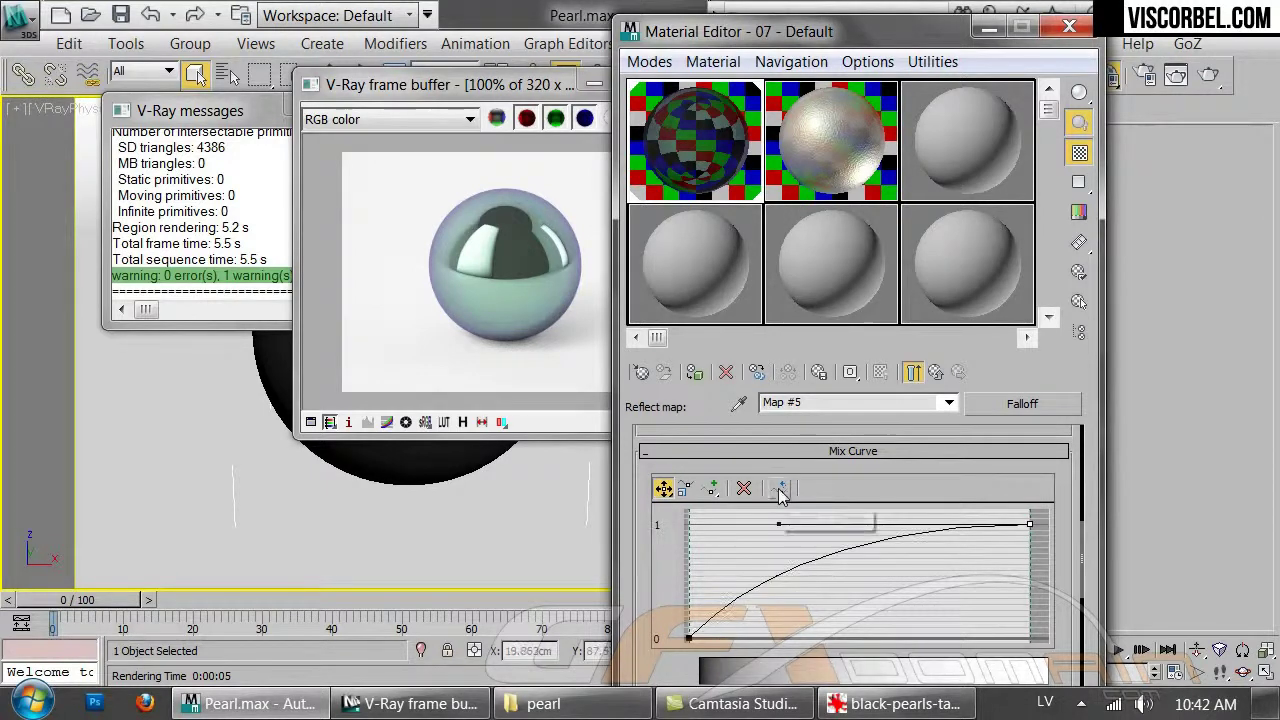
pyautogui.moveTo(780, 521); pyautogui.dragTo(723, 520)
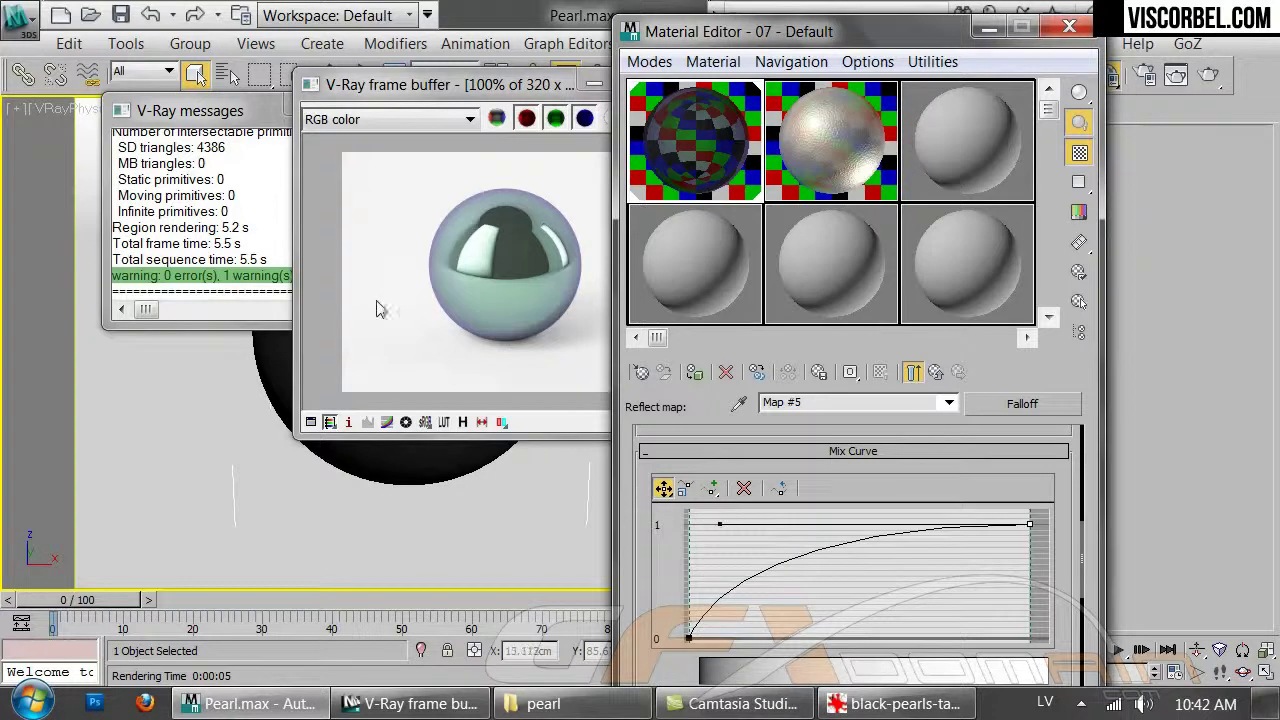
pyautogui.click(463, 372)
pyautogui.click(688, 117)
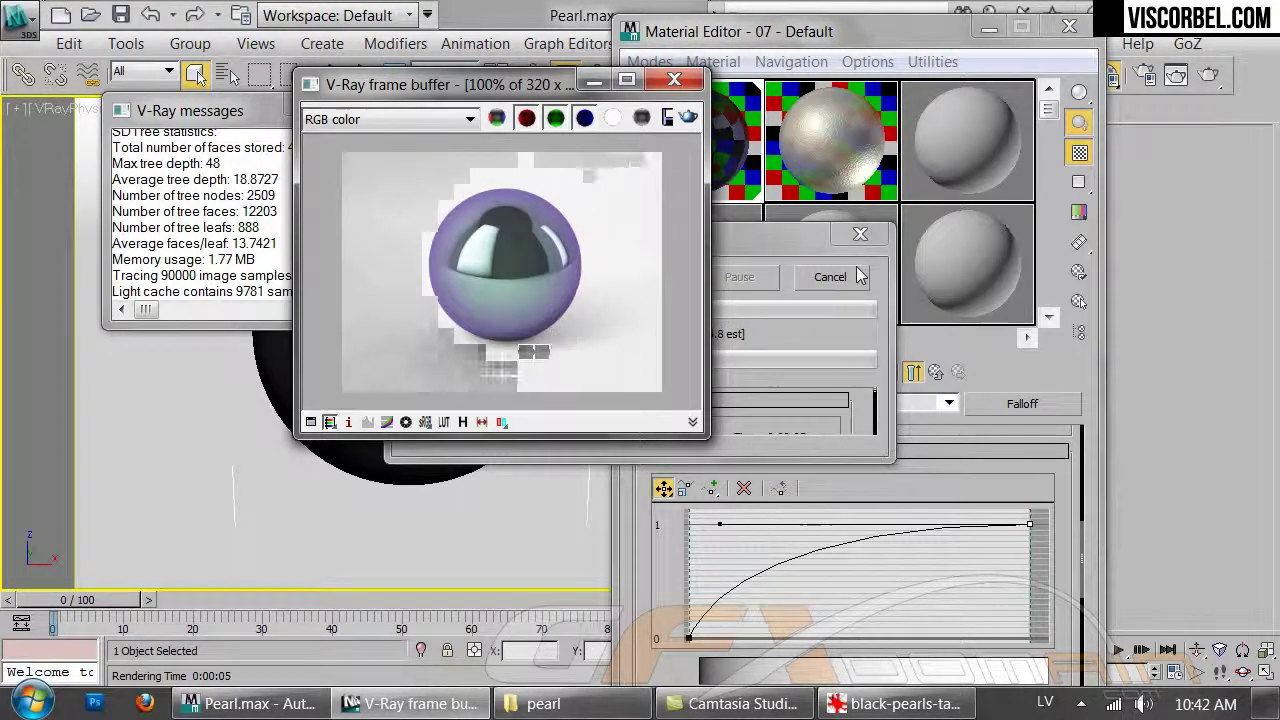
# Mute and darken the reflection falloff's purple side color to saturation 107 and value 60
pyautogui.click(1050, 495)
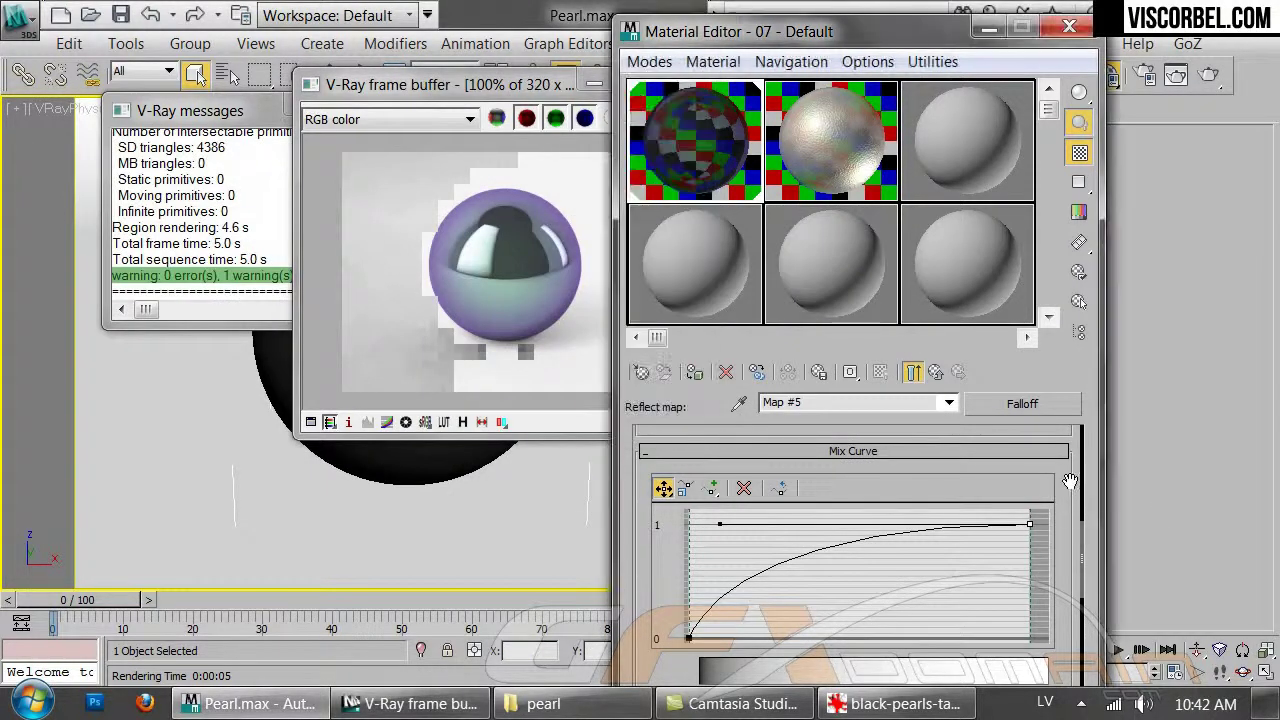
pyautogui.scroll(5, 1070, 482)
pyautogui.click(668, 522)
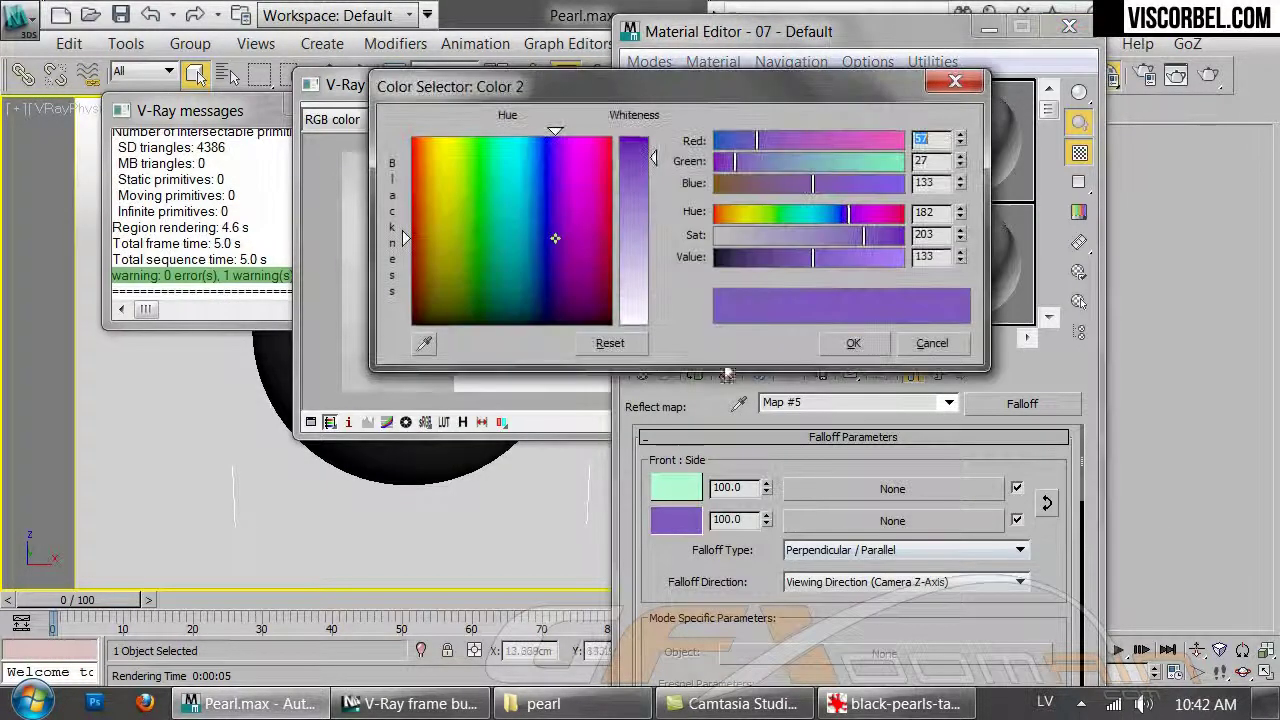
pyautogui.click(780, 236)
pyautogui.moveTo(808, 258); pyautogui.dragTo(770, 256)
pyautogui.click(791, 238)
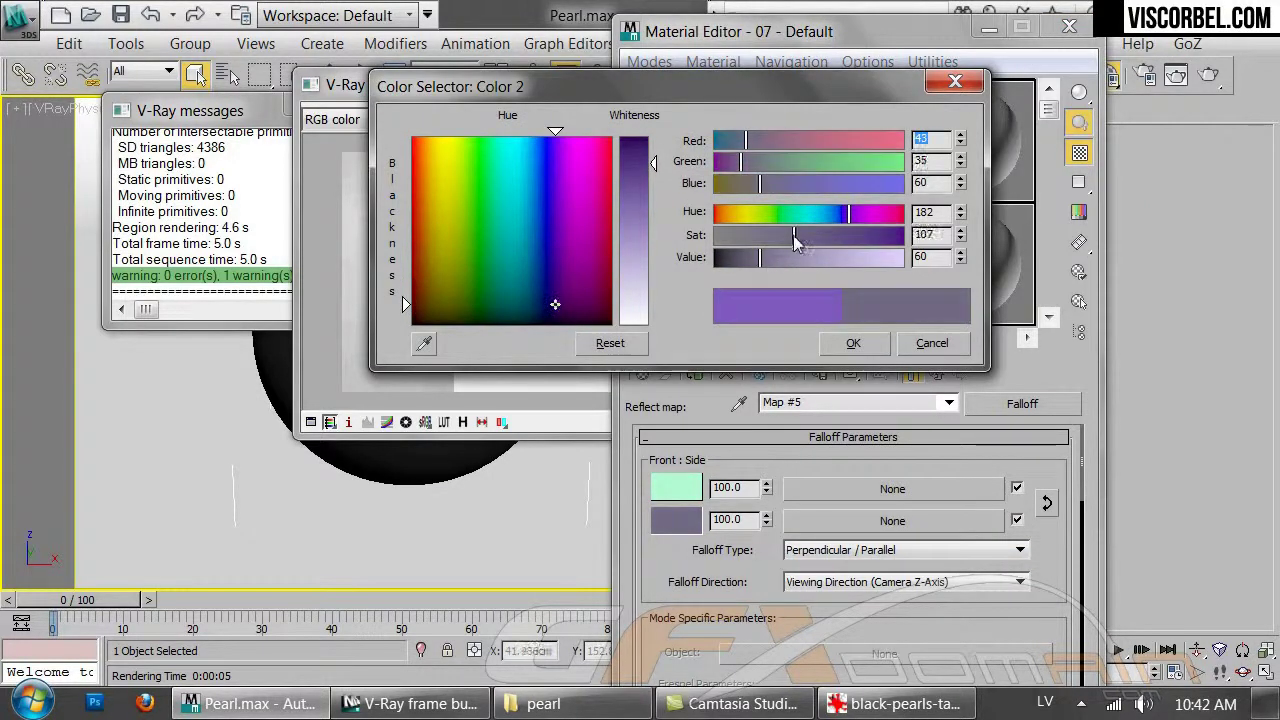
pyautogui.click(851, 340)
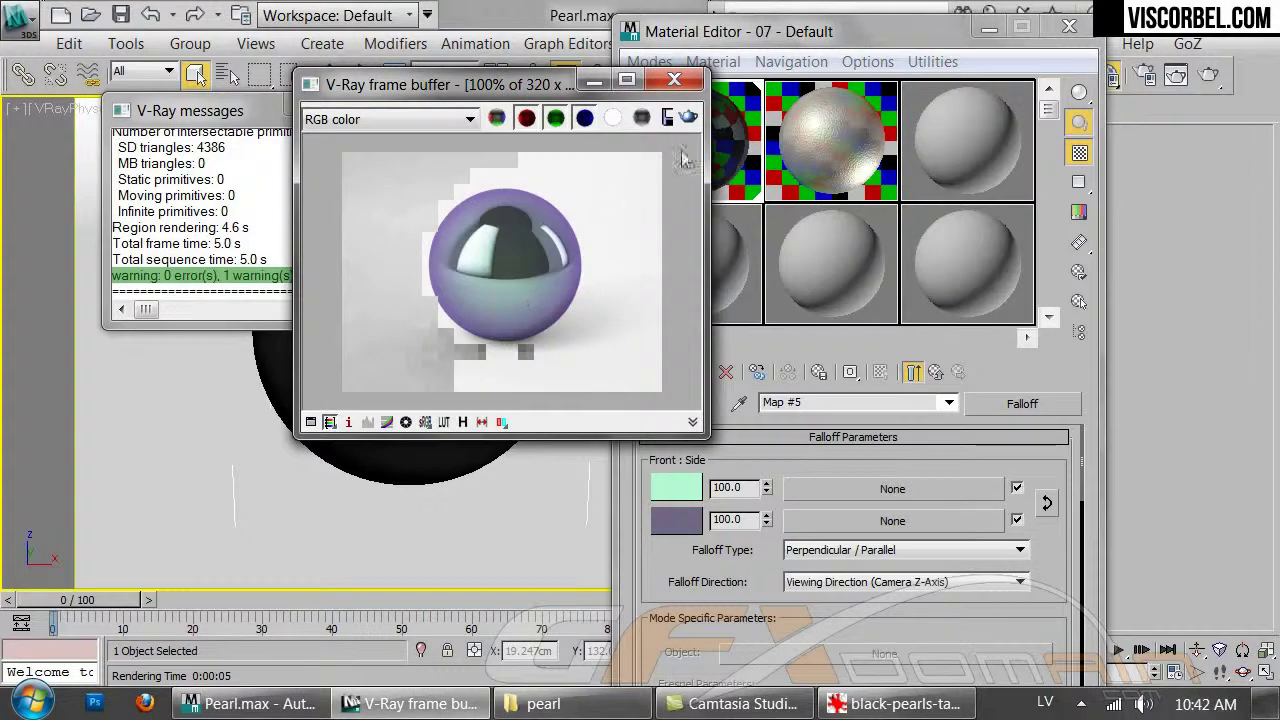
# Re-render the sphere and compare it with the black pearl turtle pendant photo
pyautogui.click(688, 118)
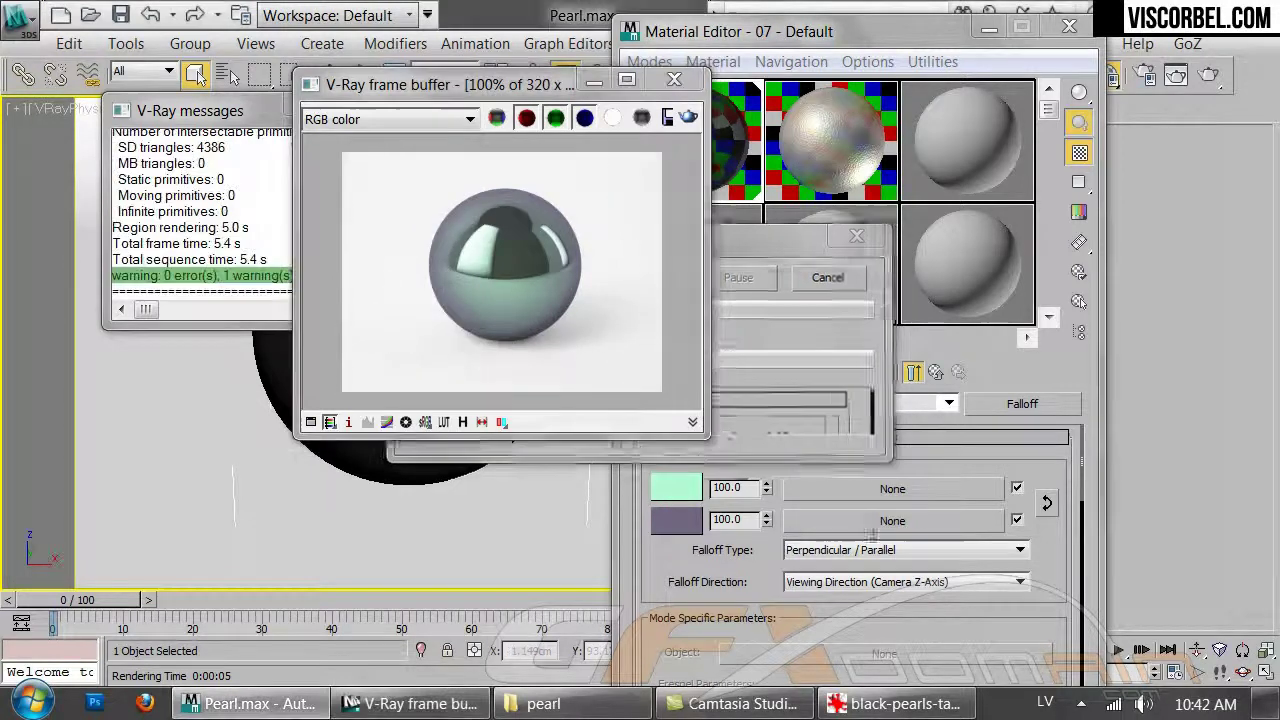
pyautogui.click(895, 703)
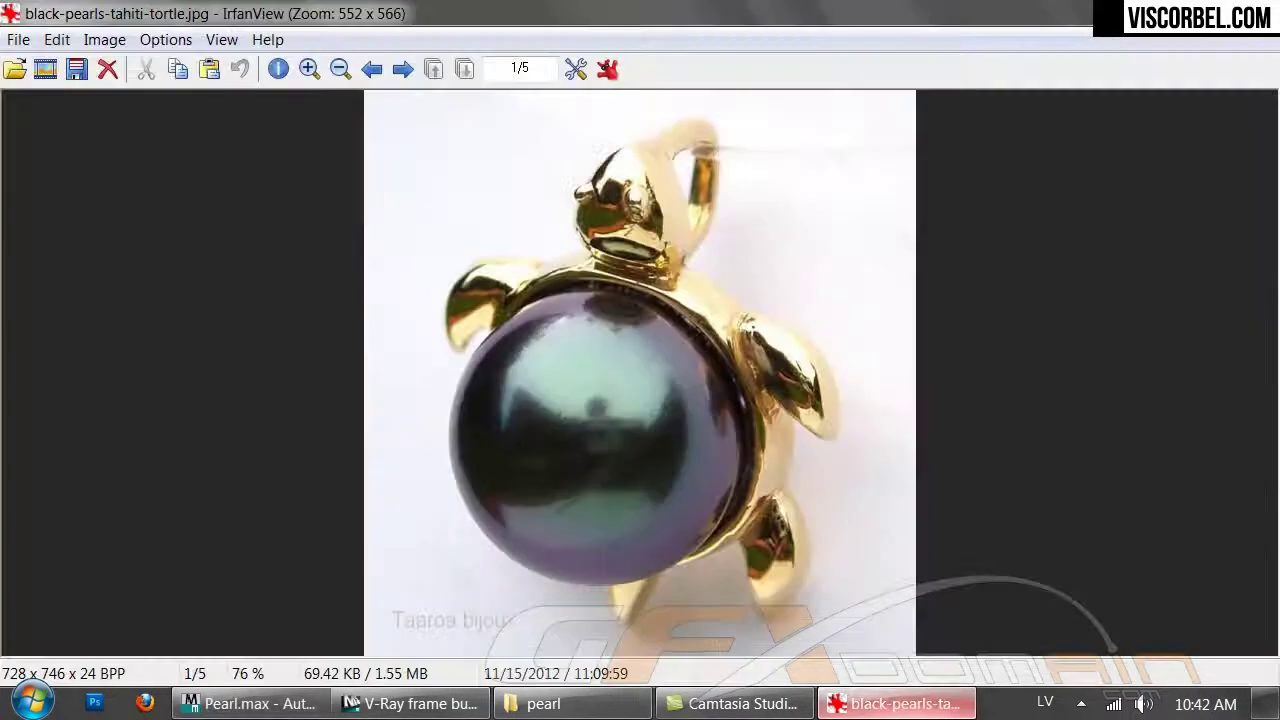
pyautogui.click(895, 703)
# Steepen the start of the falloff's mix curve by making its start point Bezier-Corner and raising the handle, and re-render the sphere
pyautogui.moveTo(1066, 603); pyautogui.dragTo(1043, 350)
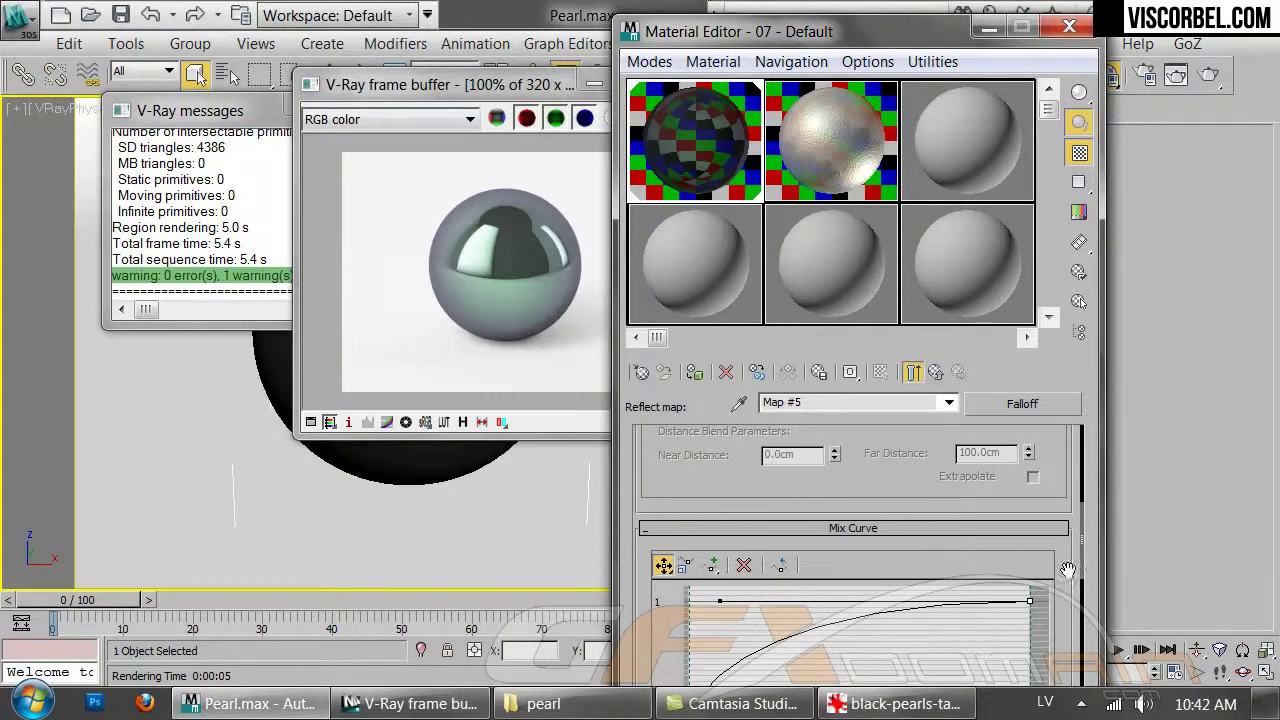
pyautogui.moveTo(1068, 570); pyautogui.dragTo(1066, 420)
pyautogui.rightClick(689, 564)
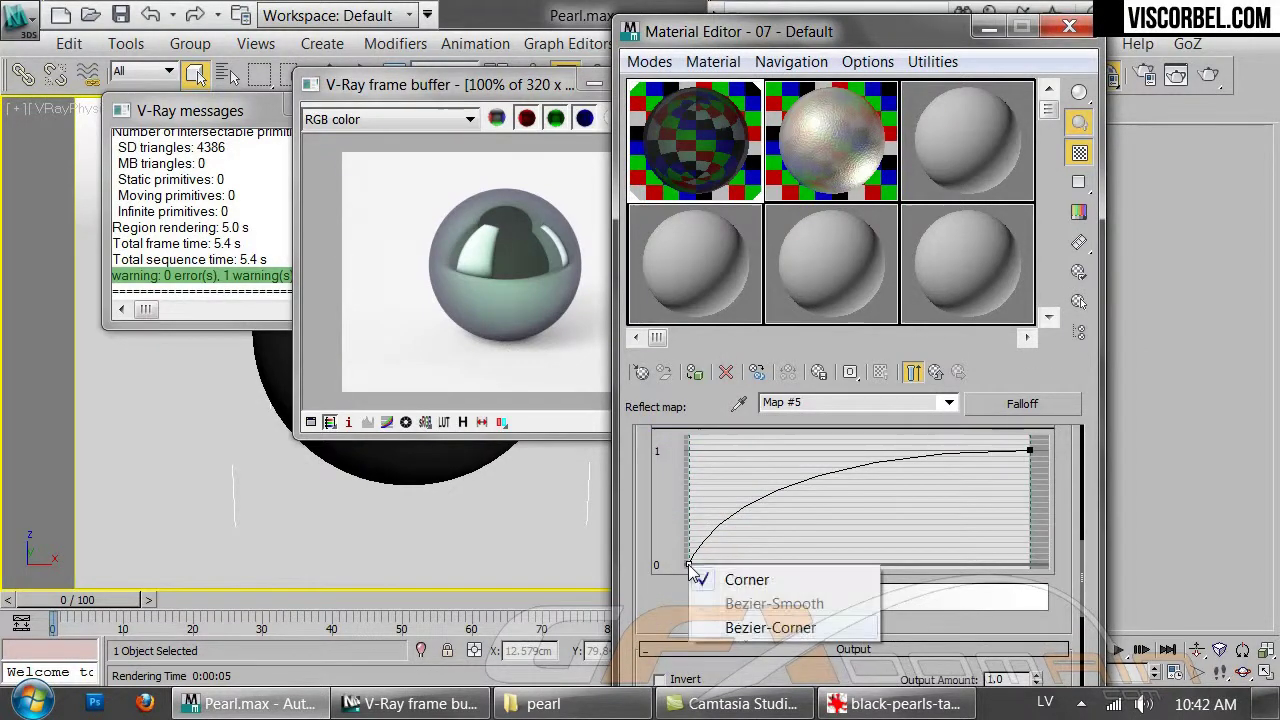
pyautogui.click(765, 627)
pyautogui.moveTo(700, 545); pyautogui.dragTo(688, 474)
pyautogui.click(463, 293)
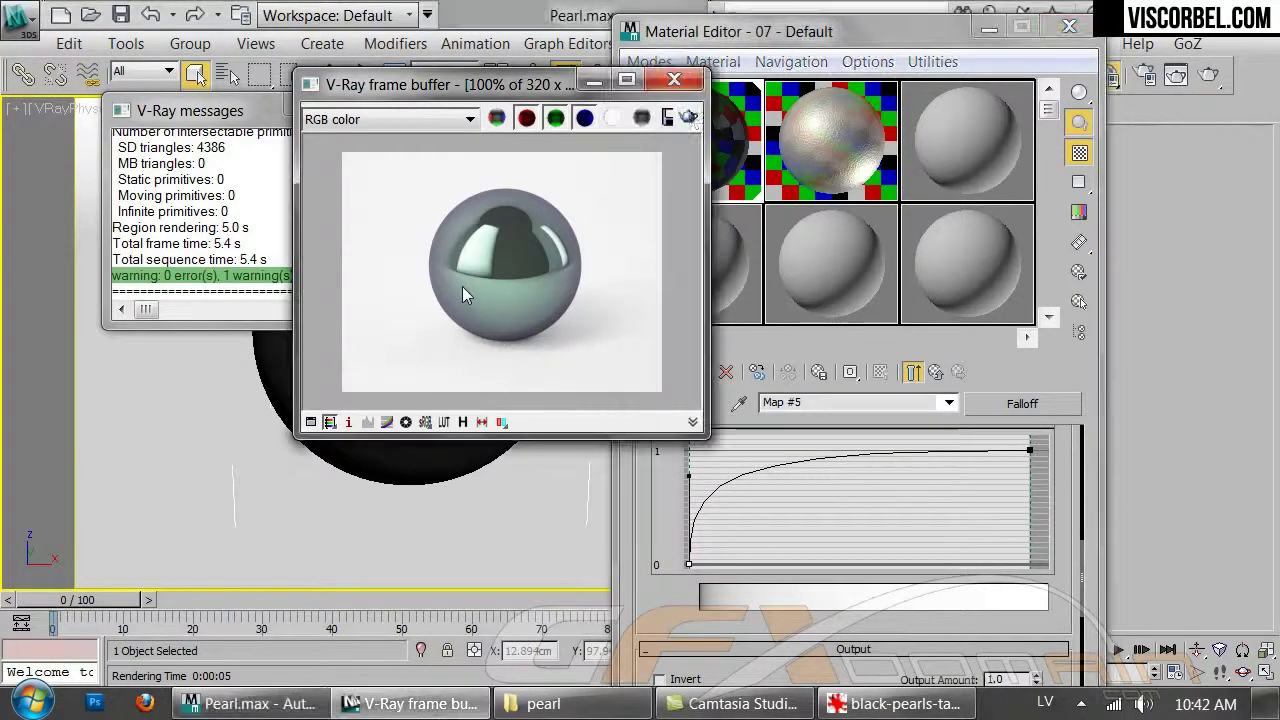
pyautogui.click(688, 117)
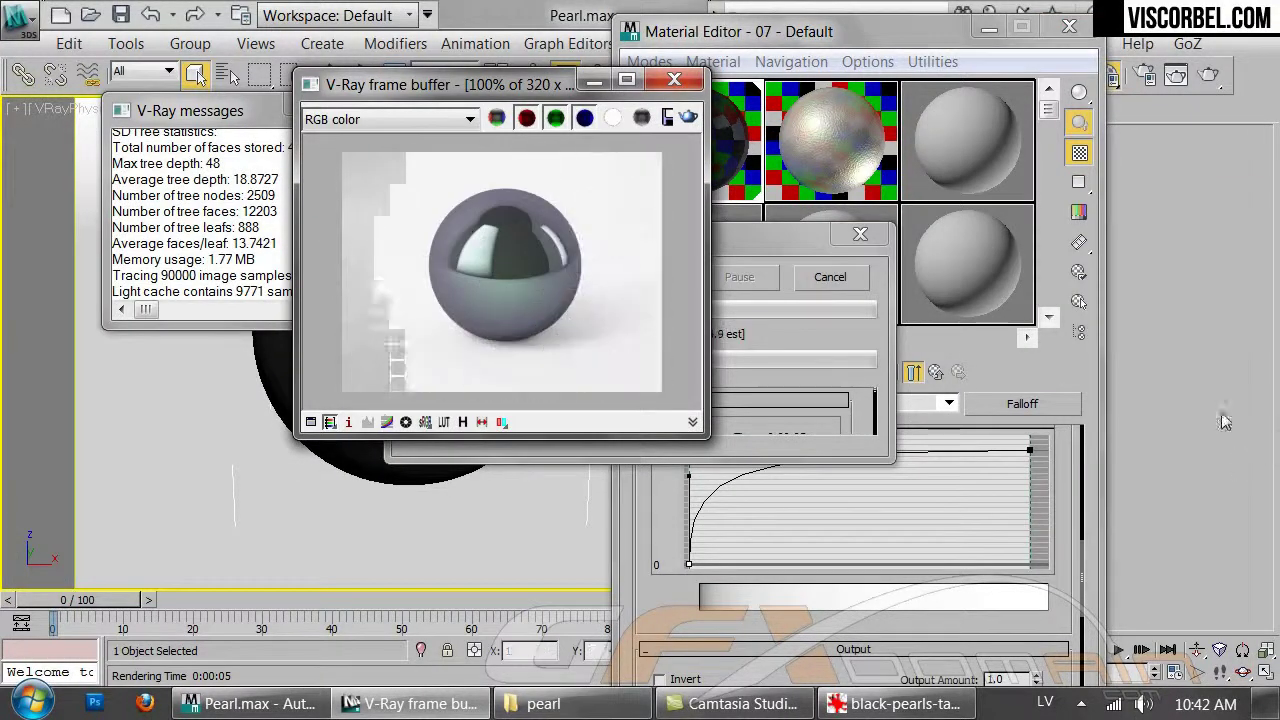
# Lower the 07 - Default material's reflection glossiness to 0.61, checking the black pearl photo, and re-render the sphere
pyautogui.click(936, 372)
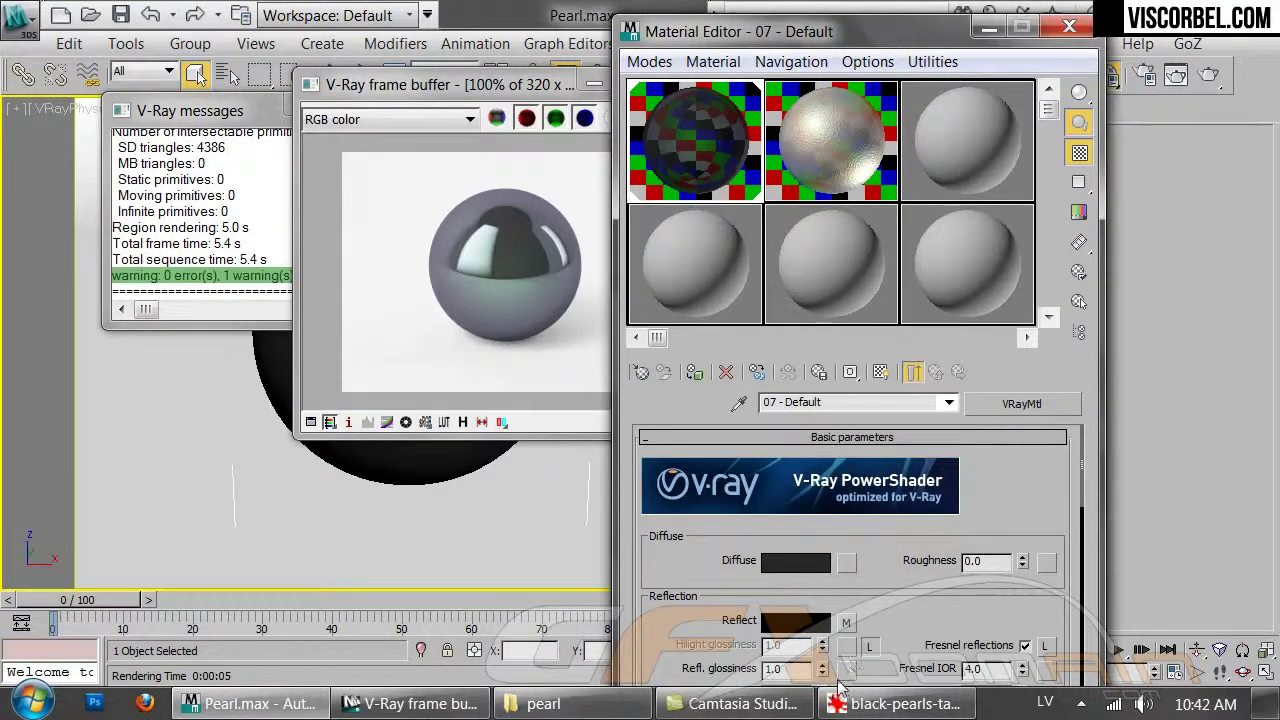
pyautogui.moveTo(823, 684); pyautogui.dragTo(823, 690)
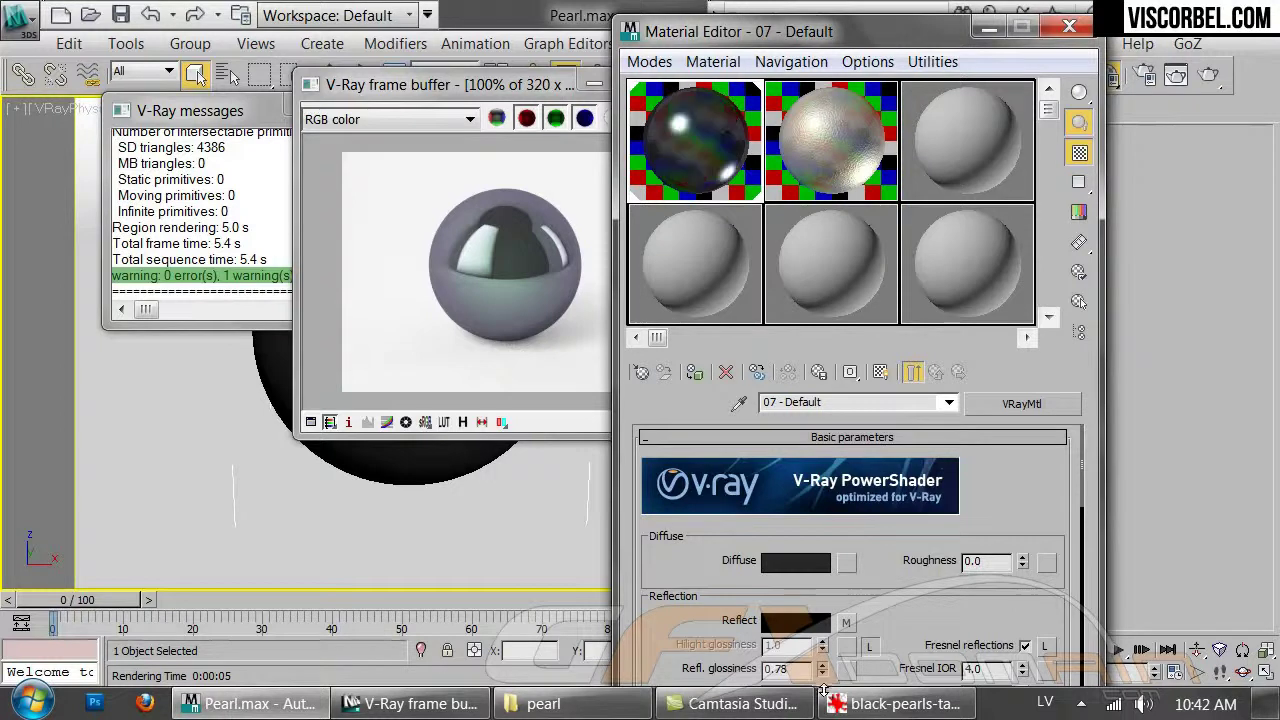
pyautogui.click(840, 705)
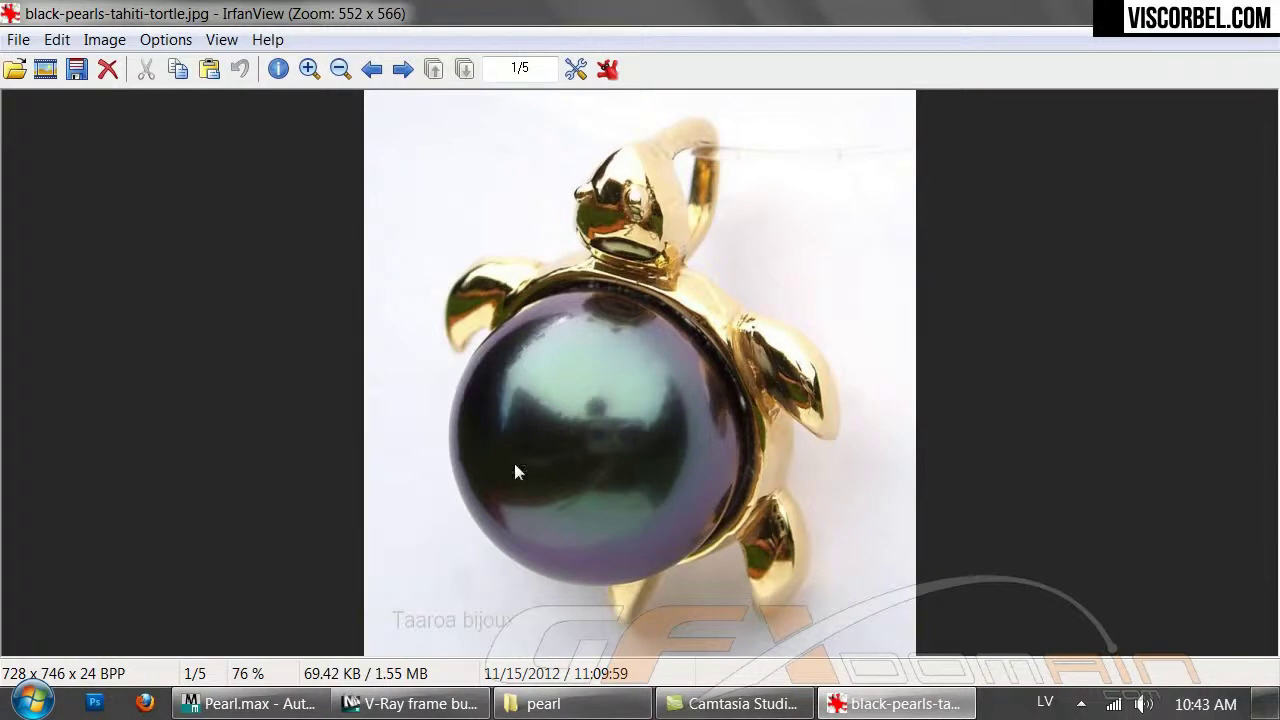
pyautogui.click(410, 703)
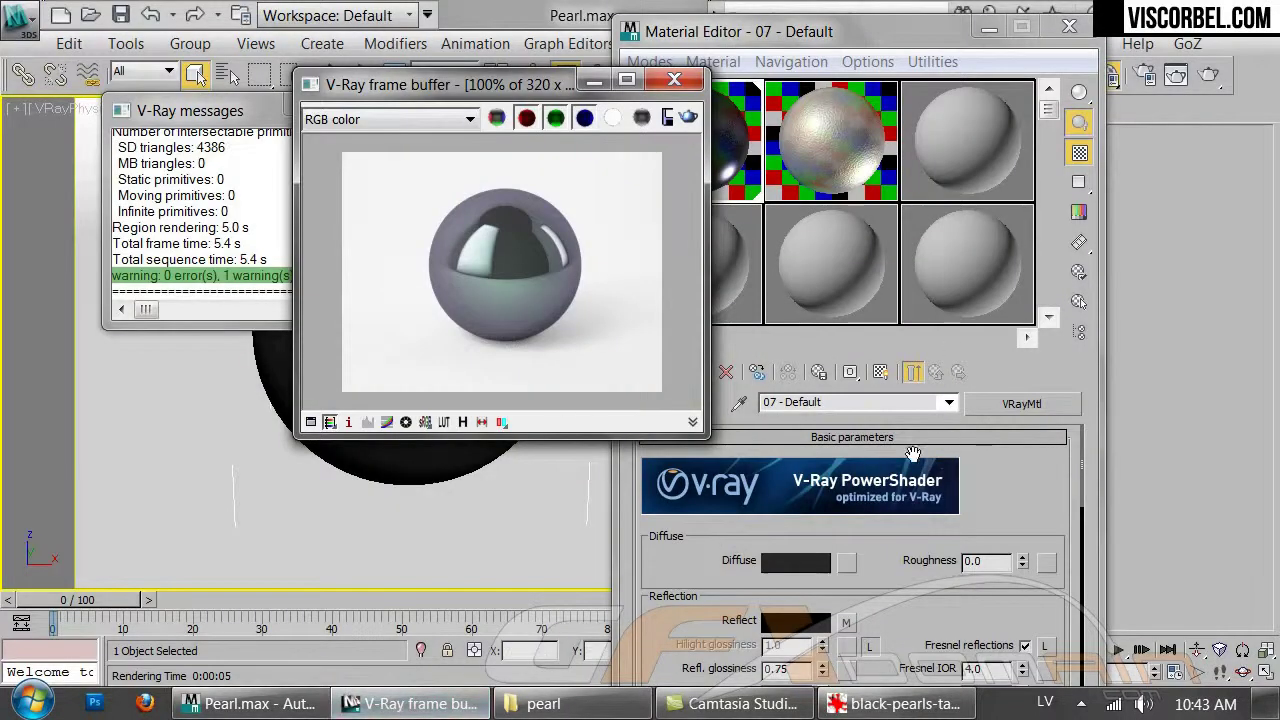
pyautogui.moveTo(913, 590); pyautogui.dragTo(958, 535)
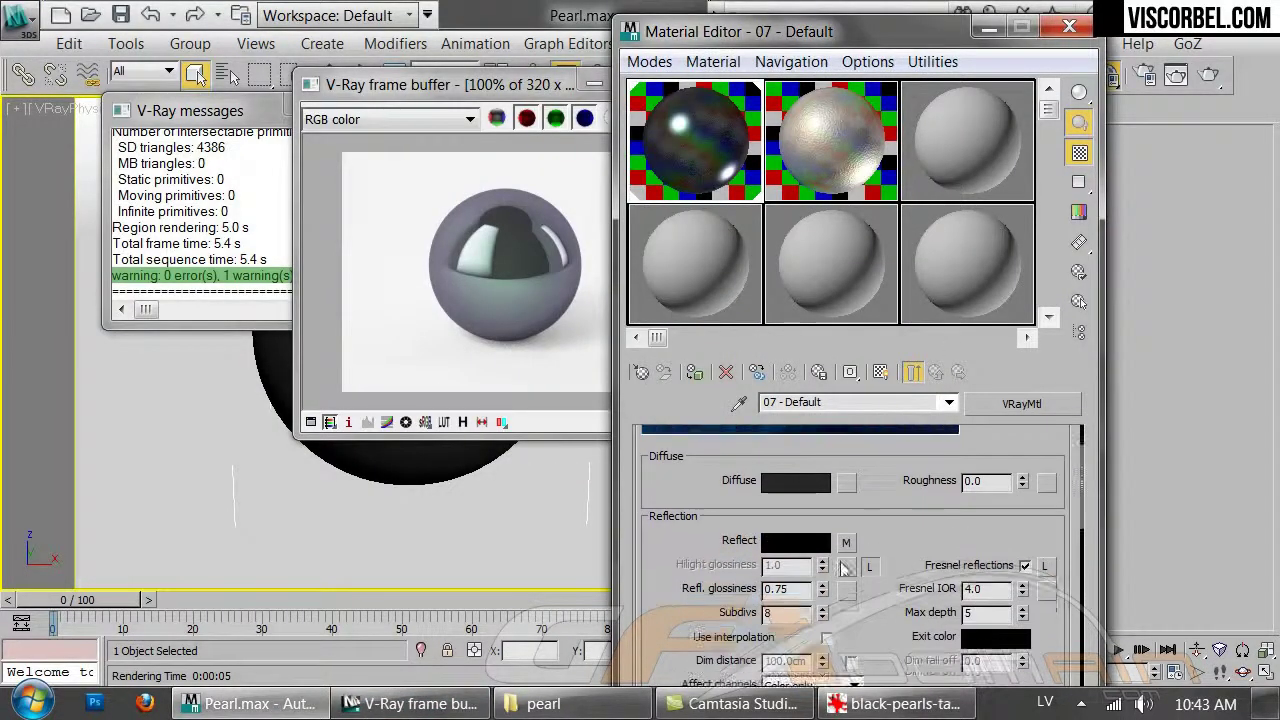
pyautogui.moveTo(824, 596); pyautogui.dragTo(822, 596)
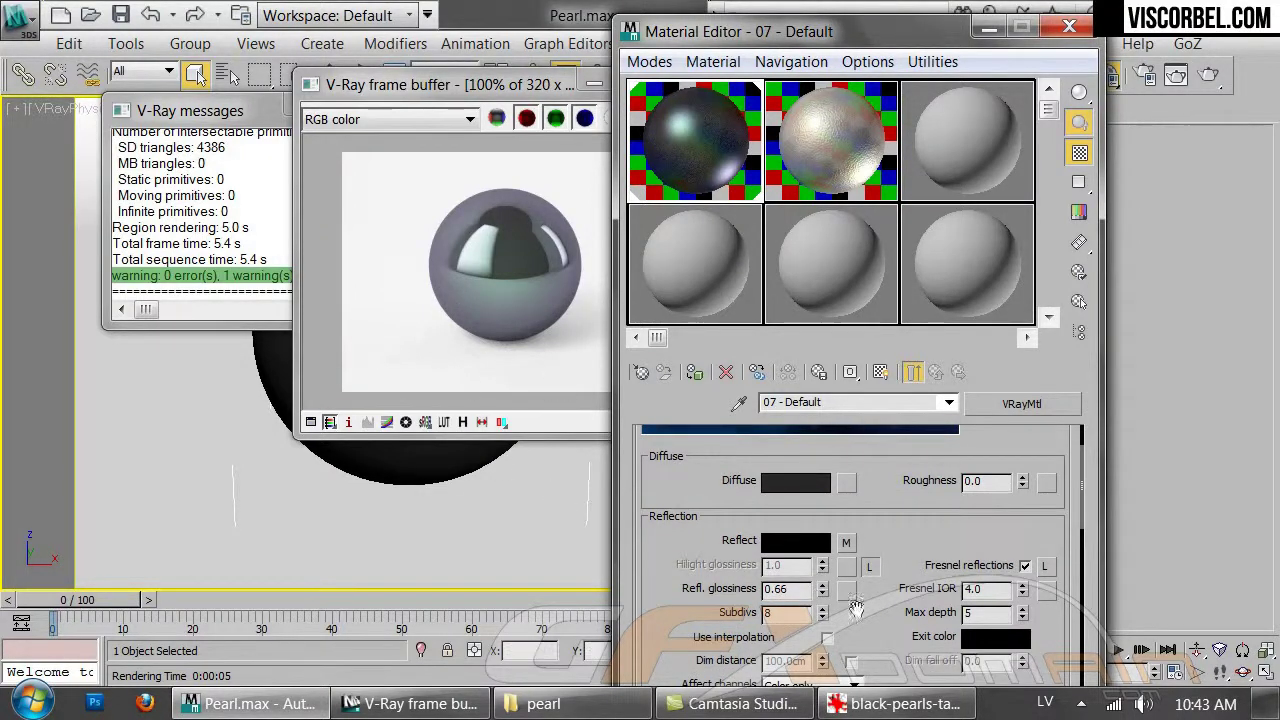
pyautogui.moveTo(823, 594); pyautogui.dragTo(821, 591)
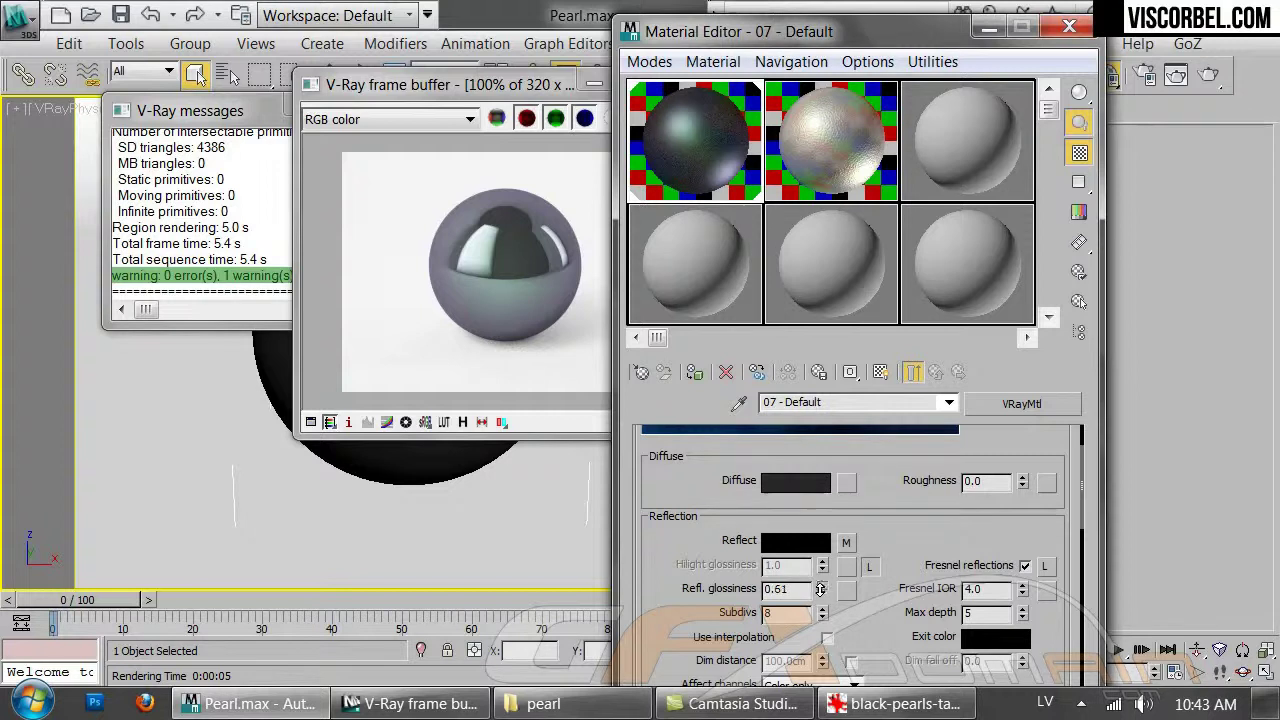
pyautogui.click(477, 313)
pyautogui.hotkey('shift', 'q')
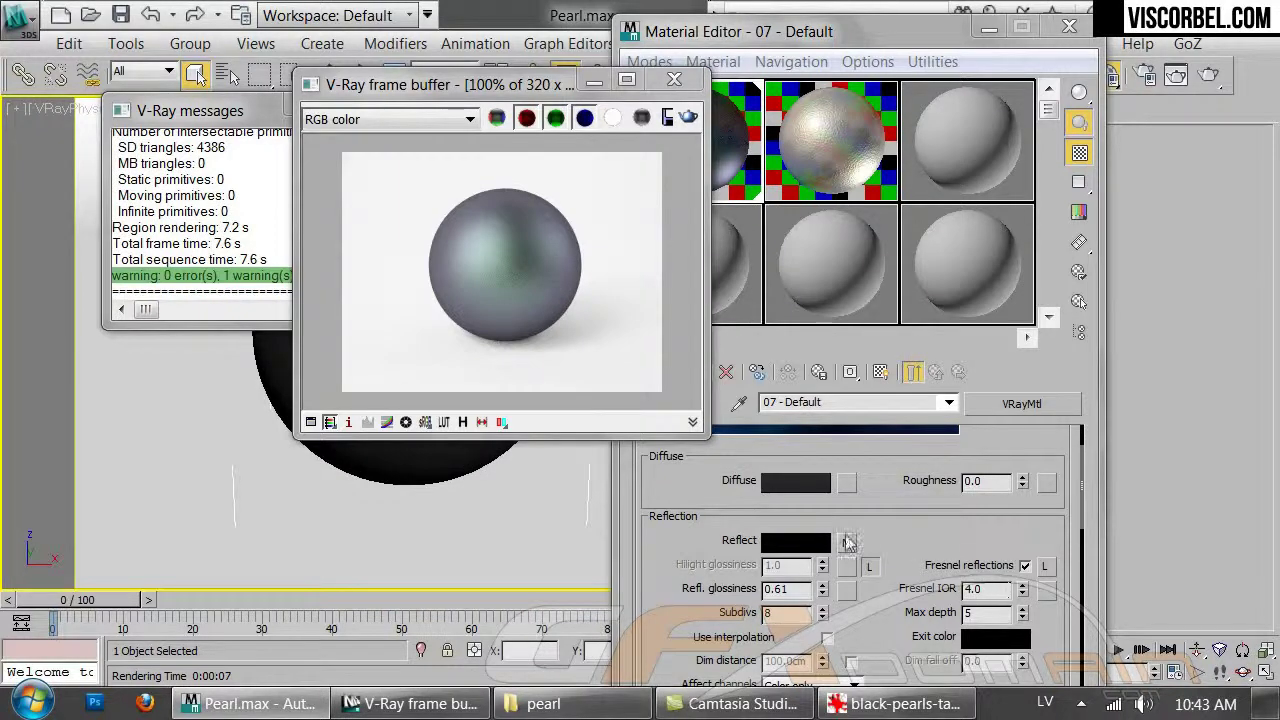
# Raise the 07 - Default material's Fresnel IOR to 10.1 and re-render the sphere
pyautogui.click(847, 543)
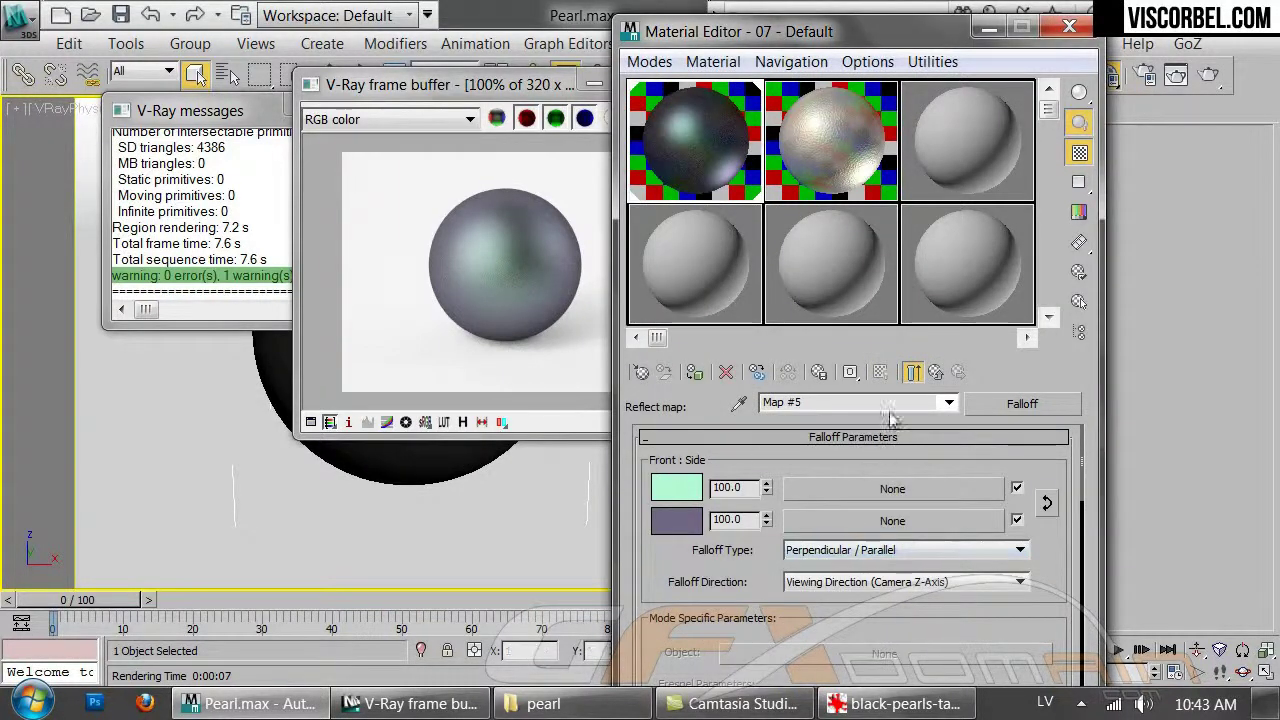
pyautogui.click(937, 373)
pyautogui.moveTo(1024, 592); pyautogui.dragTo(1022, 565)
pyautogui.click(415, 267)
pyautogui.click(690, 116)
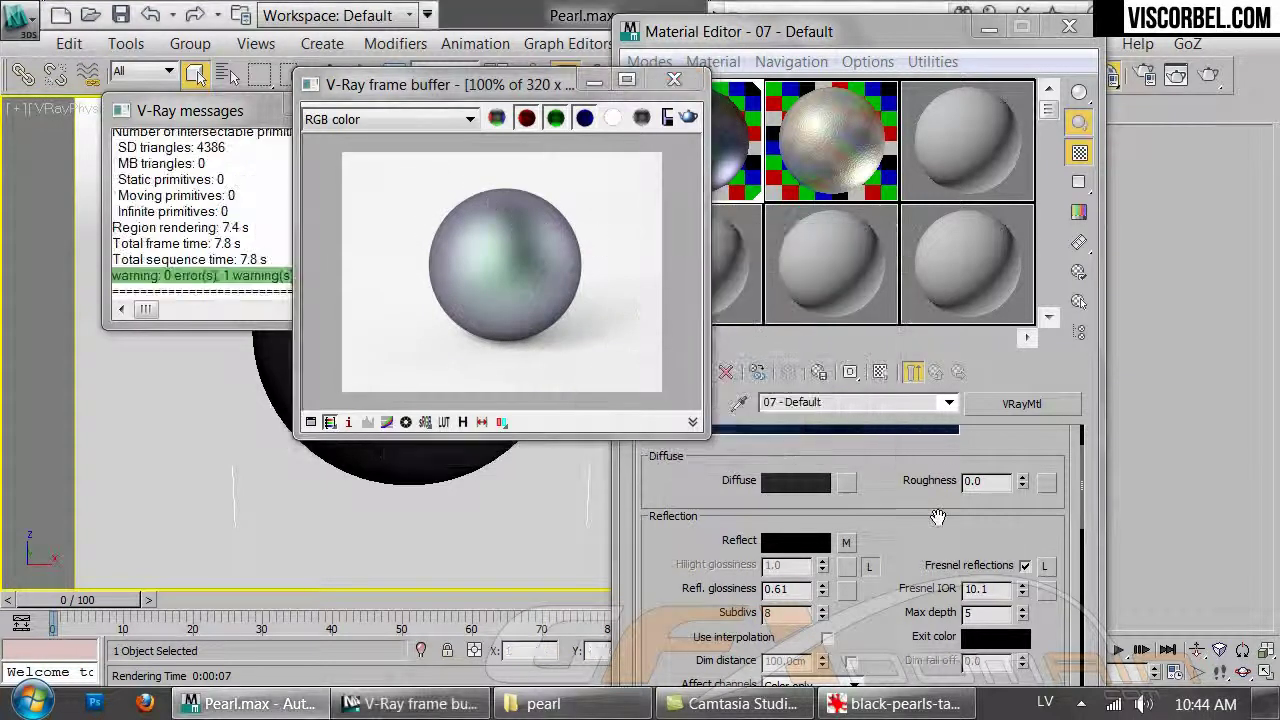
# Convert the material to a VRayBlendMtl with the existing VRayMtl as base, and paste a copy of the base into coat 1
pyautogui.click(984, 405)
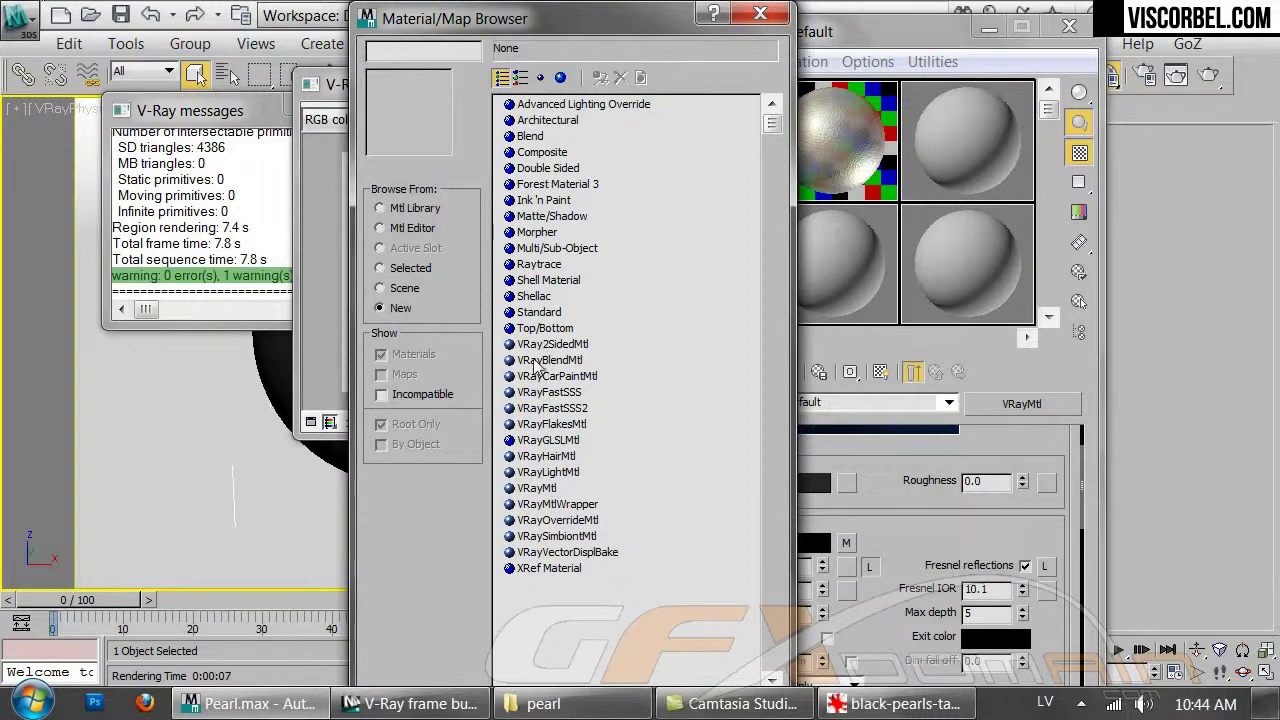
pyautogui.doubleClick(541, 364)
pyautogui.click(808, 443)
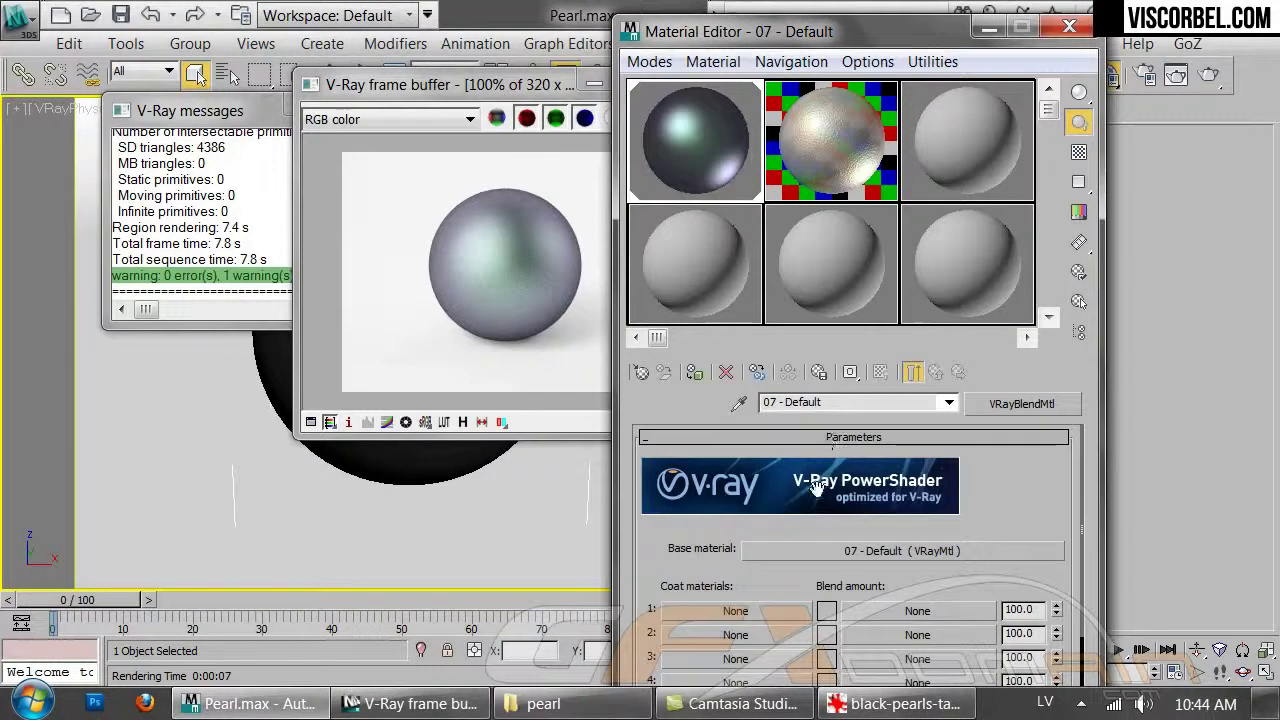
pyautogui.rightClick(838, 551)
pyautogui.click(862, 584)
pyautogui.rightClick(780, 612)
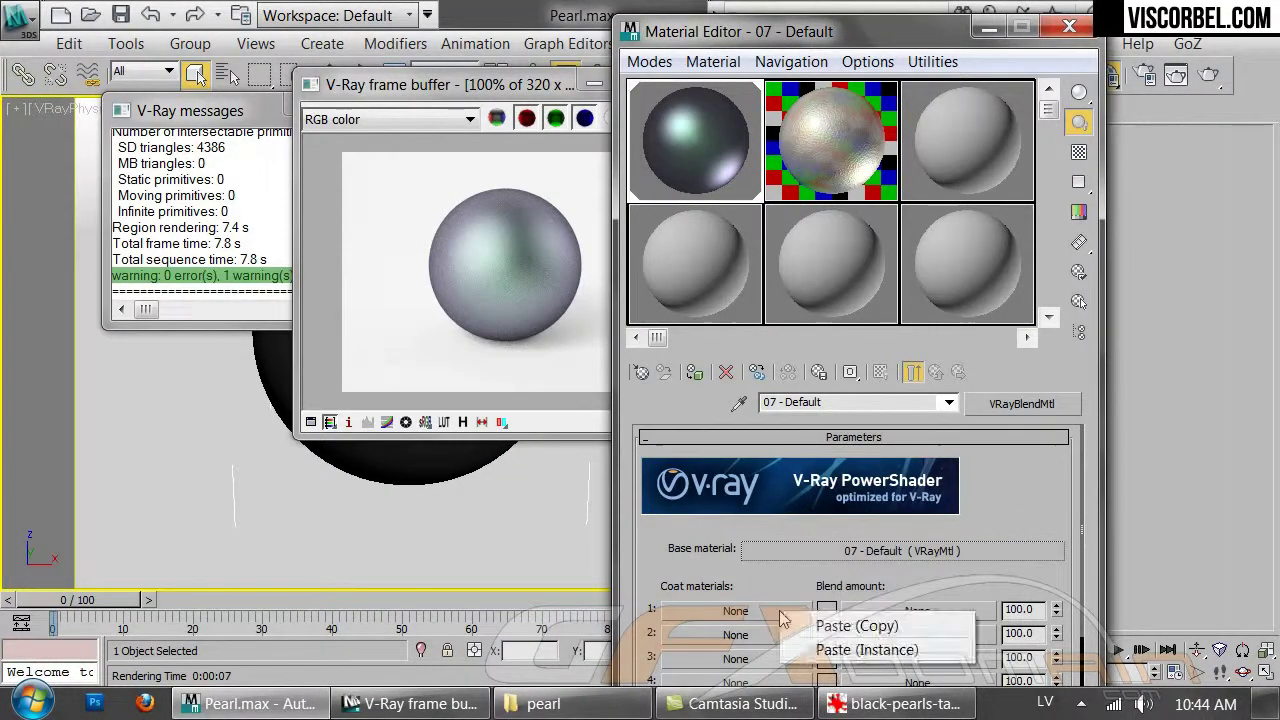
pyautogui.click(830, 626)
# Set the coat 1 material's reflection glossiness to 0.95 and start a test render
pyautogui.click(735, 610)
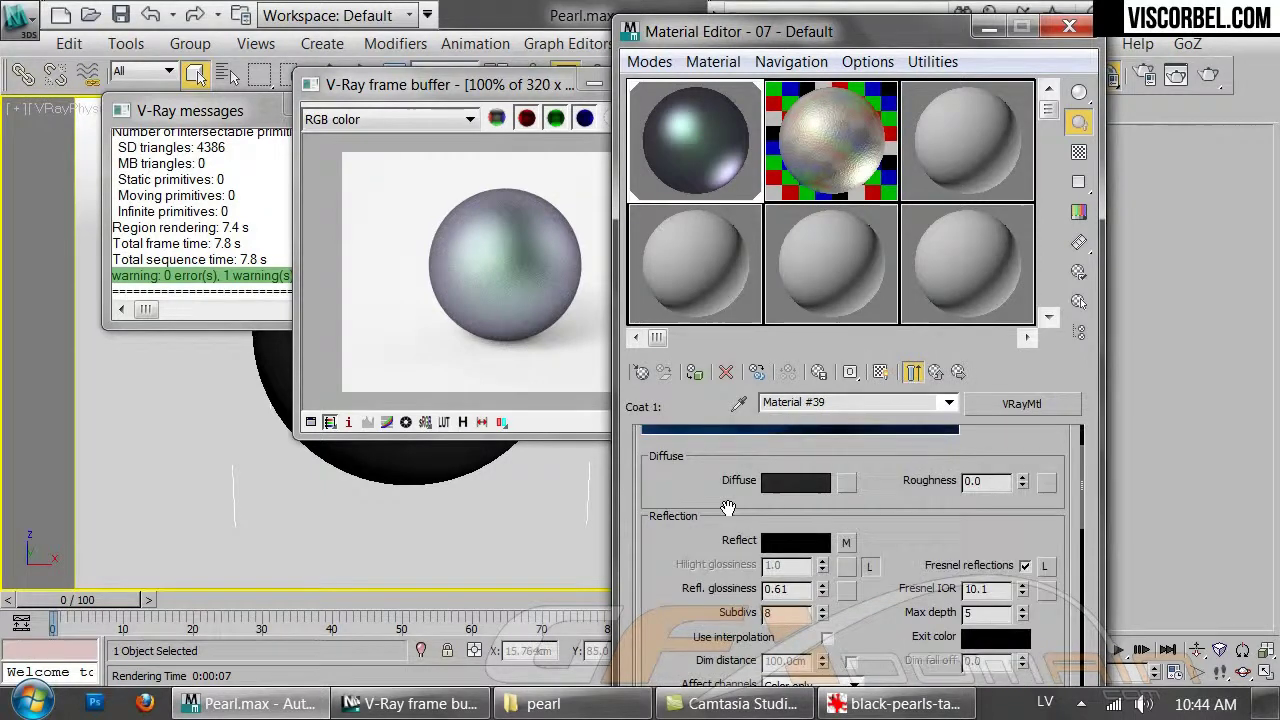
pyautogui.moveTo(824, 591); pyautogui.dragTo(819, 565)
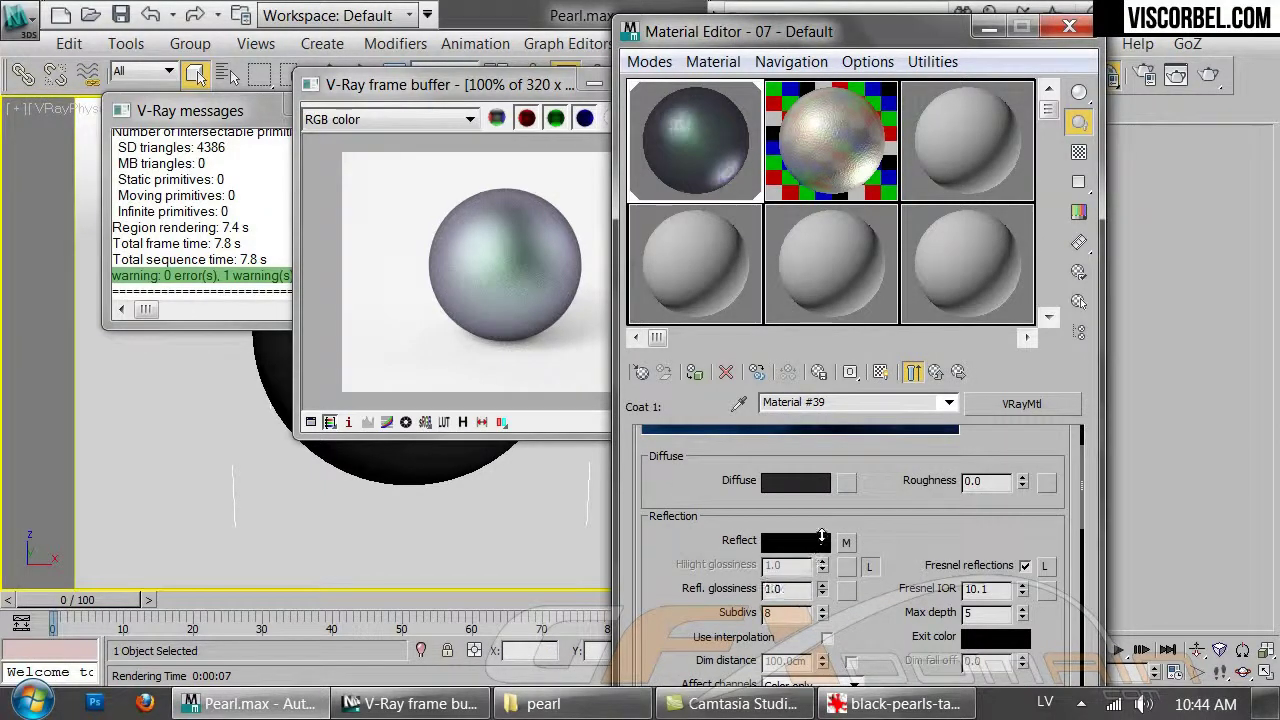
pyautogui.write('.95')
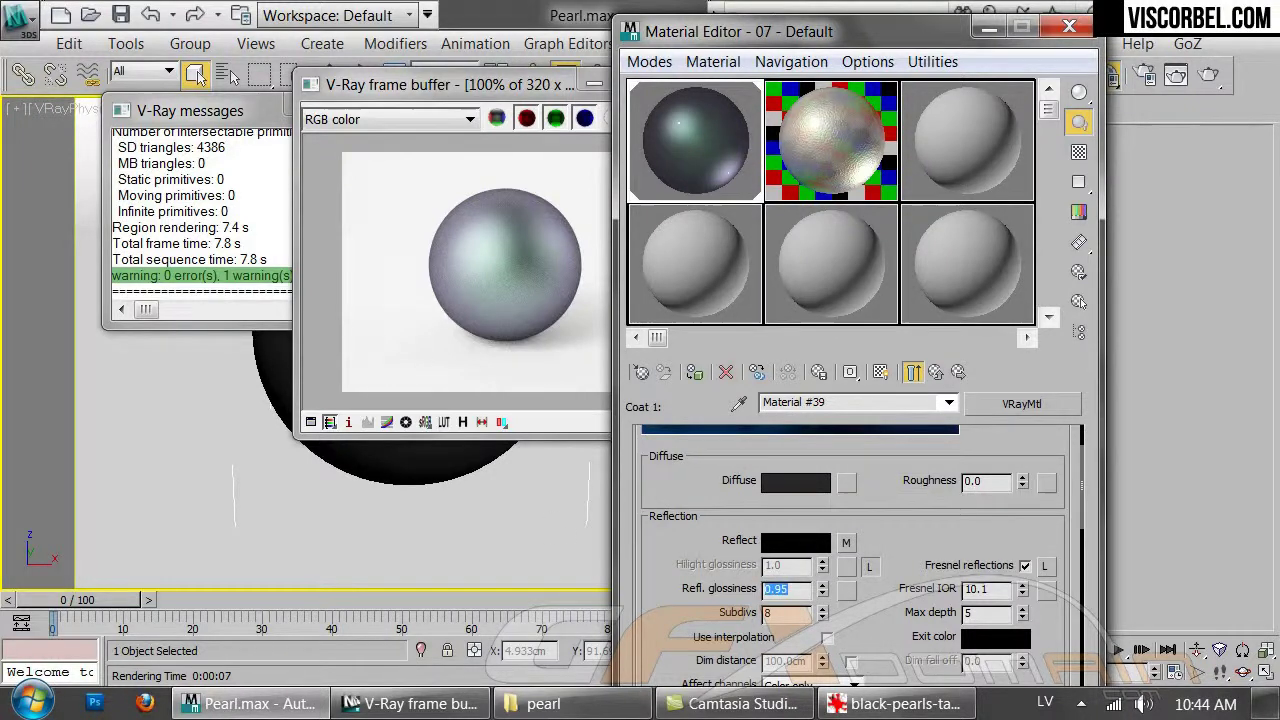
pyautogui.click(443, 240)
pyautogui.click(659, 165)
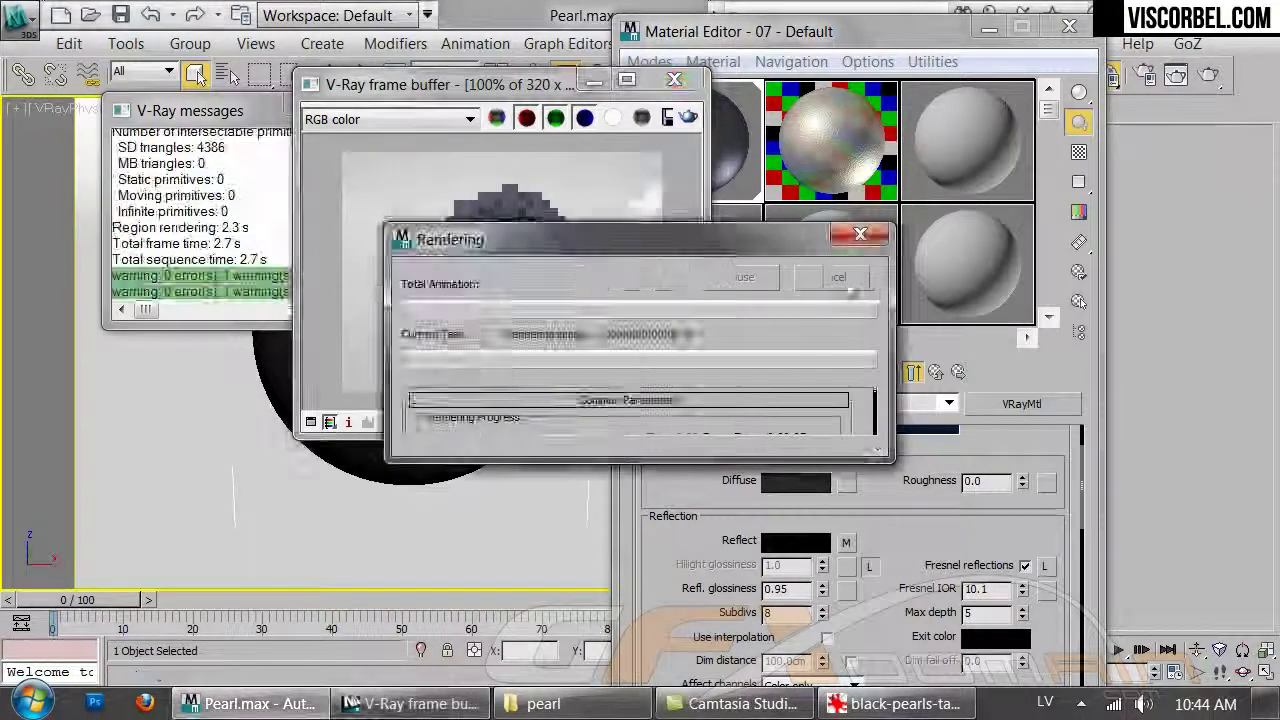
# Set the coat 1 material's Fresnel IOR to 4 and re-render the sphere
pyautogui.write('4')
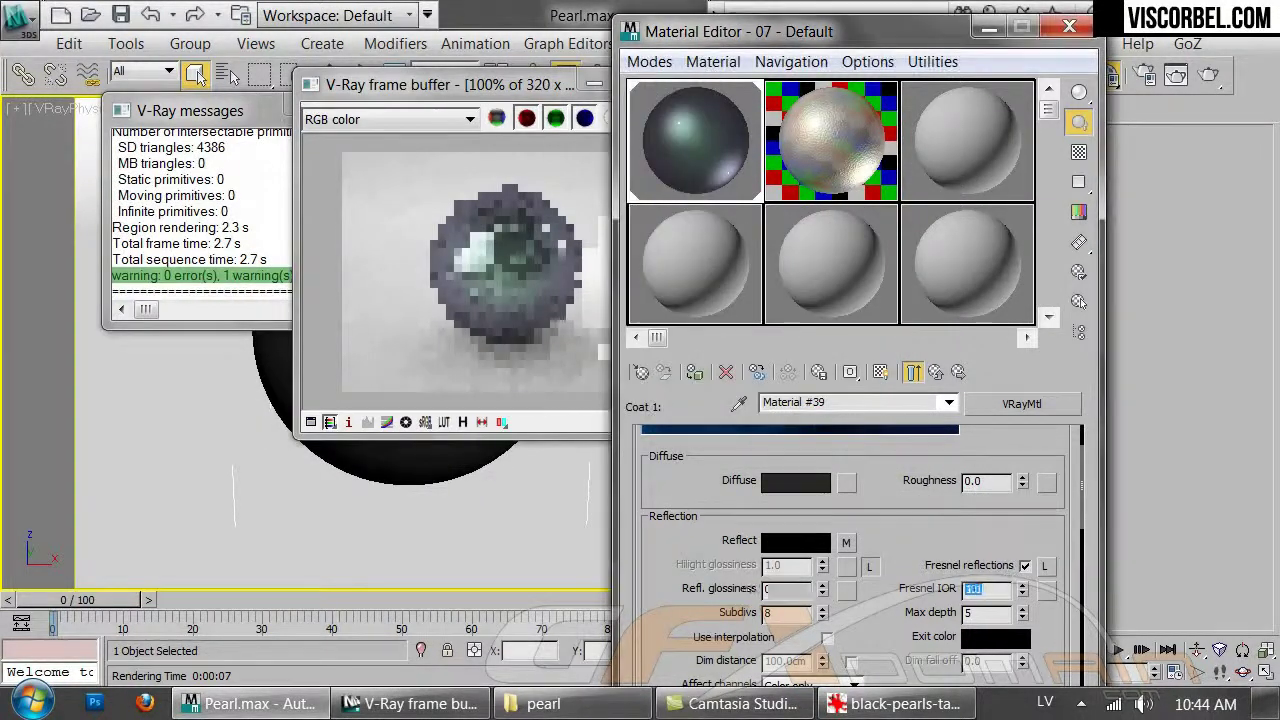
pyautogui.click(515, 325)
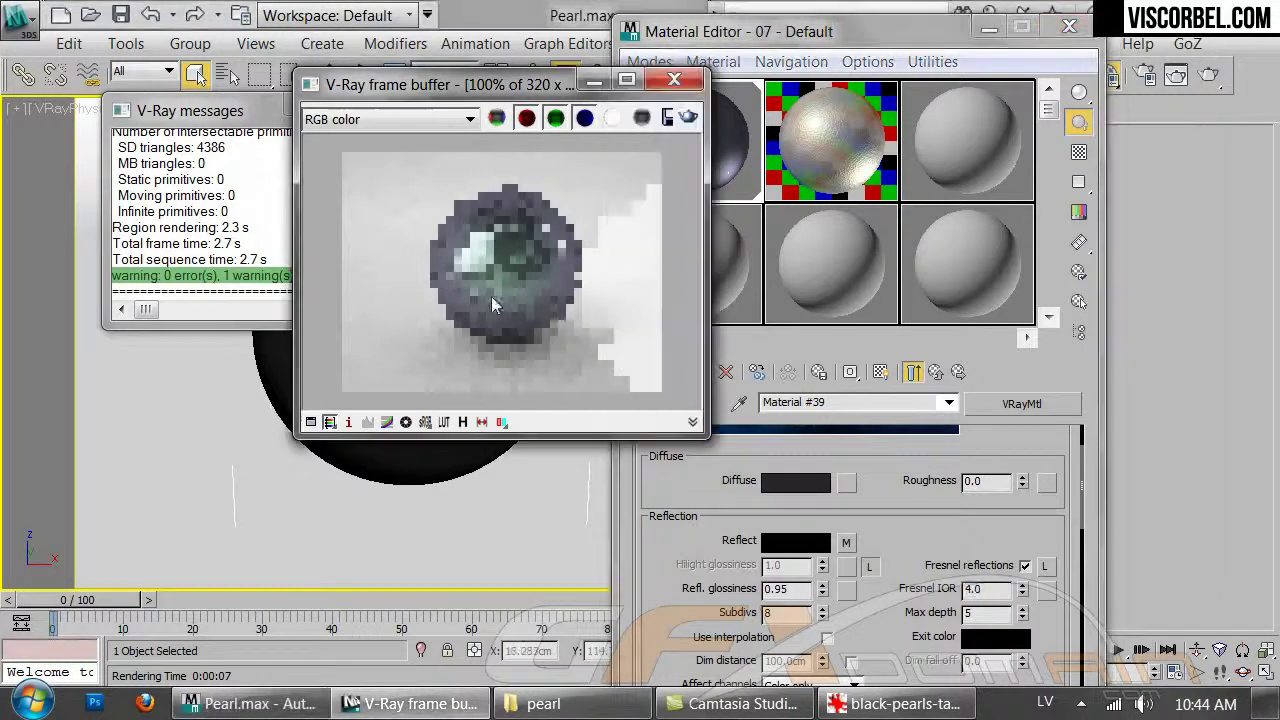
pyautogui.click(688, 117)
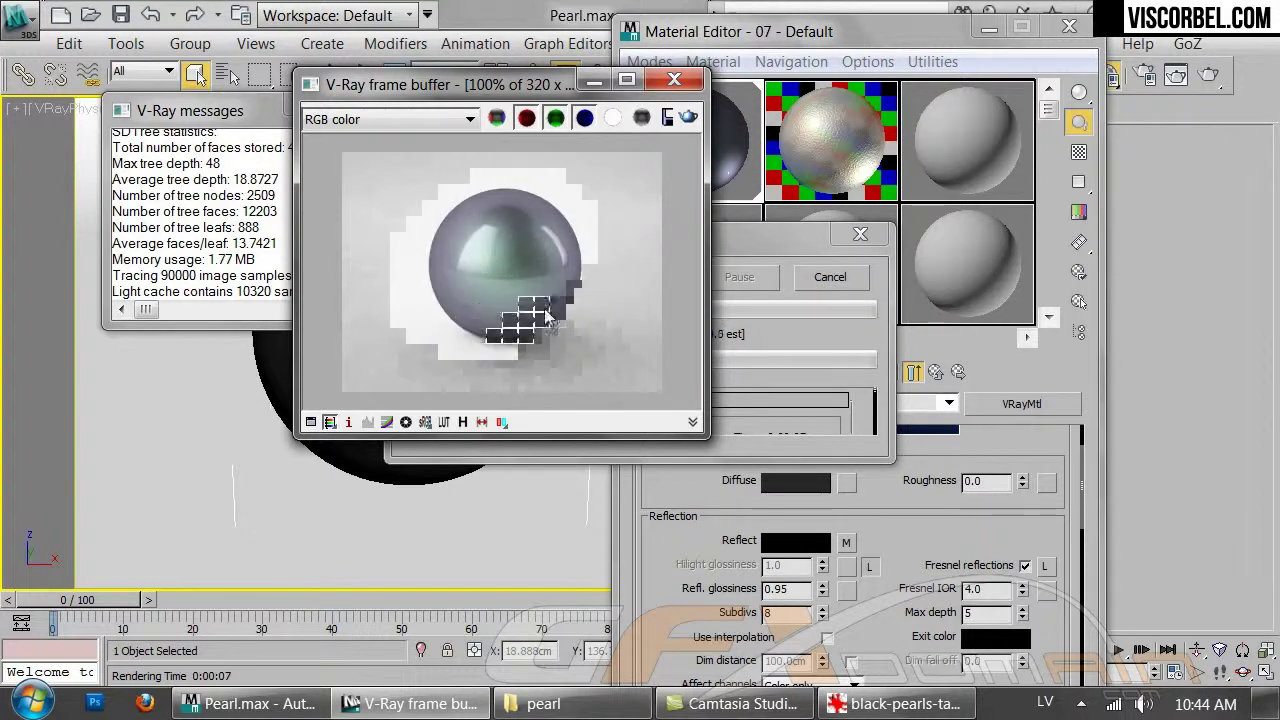
# Browse the pearl reference photos and compare their reflections with the rendered sphere
pyautogui.click(895, 703)
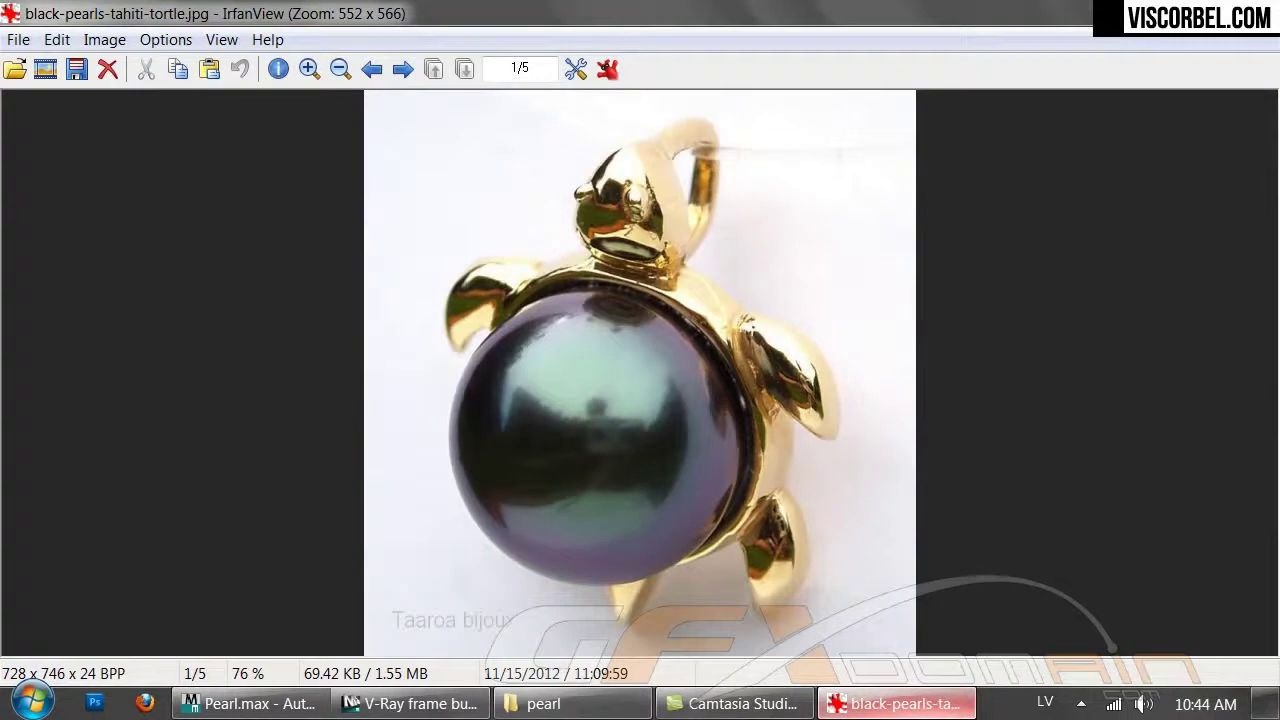
pyautogui.scroll(-4, 924, 521)
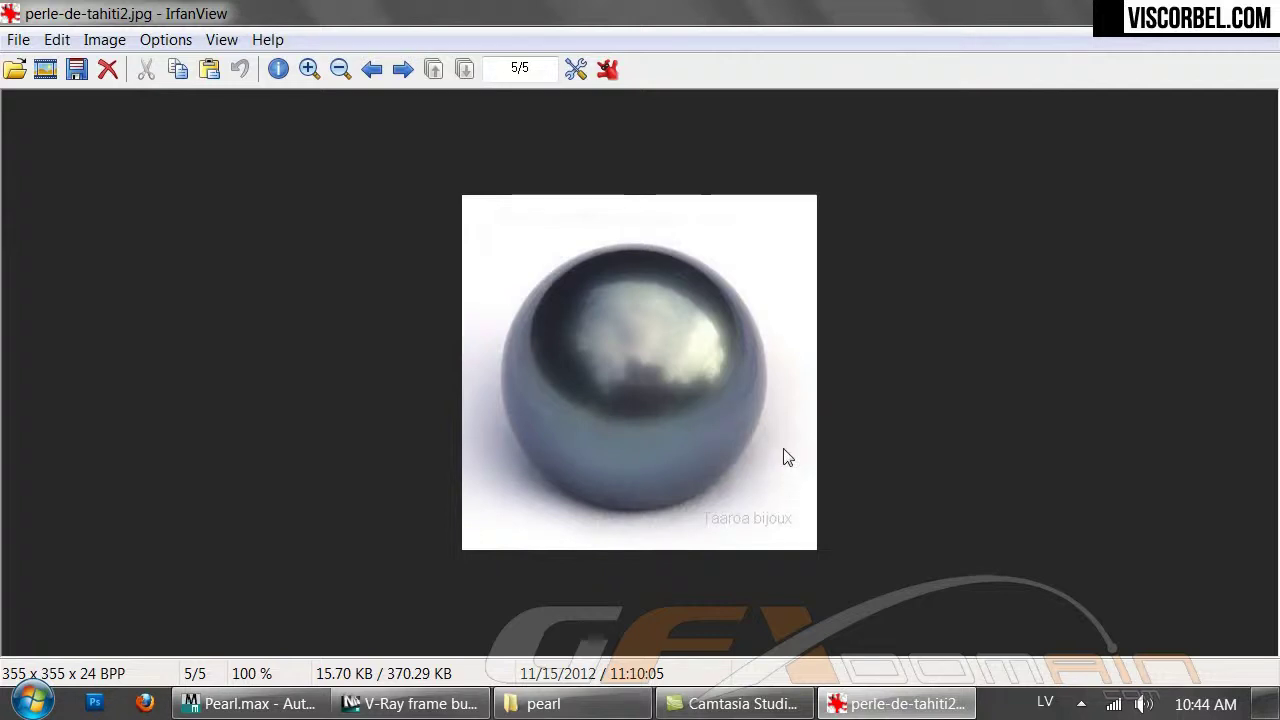
pyautogui.scroll(4, 644, 338)
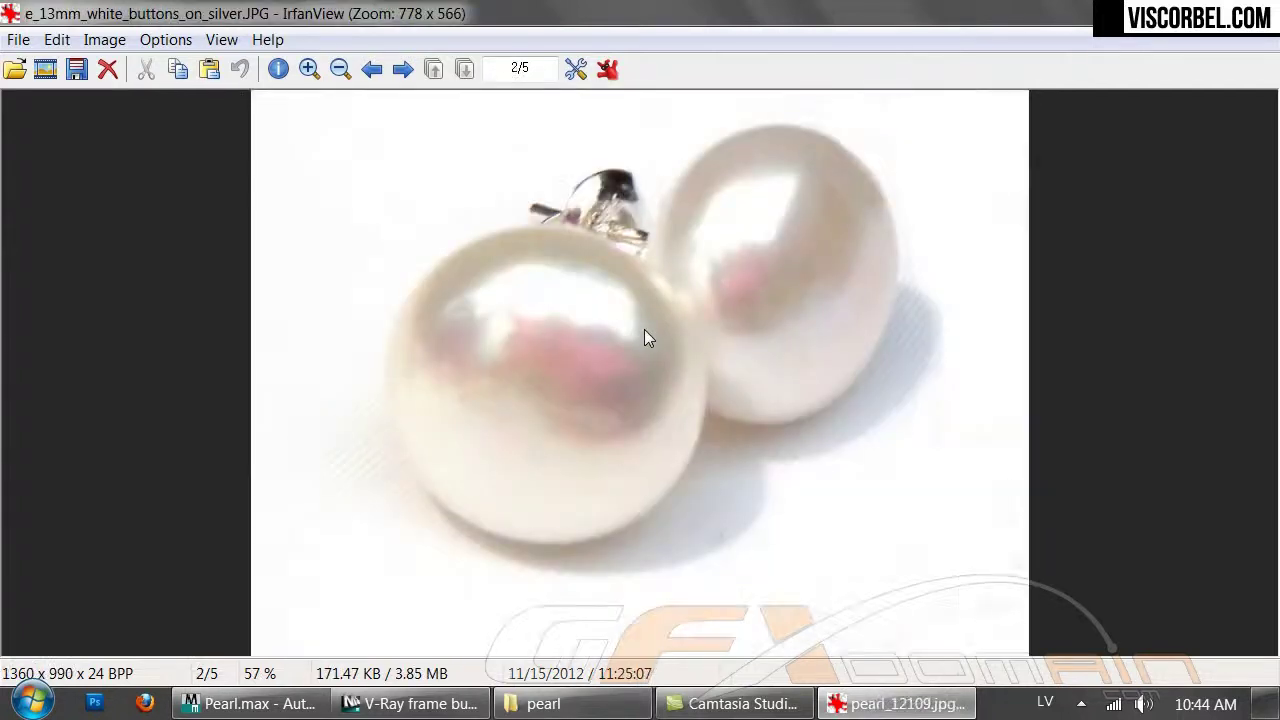
pyautogui.click(414, 704)
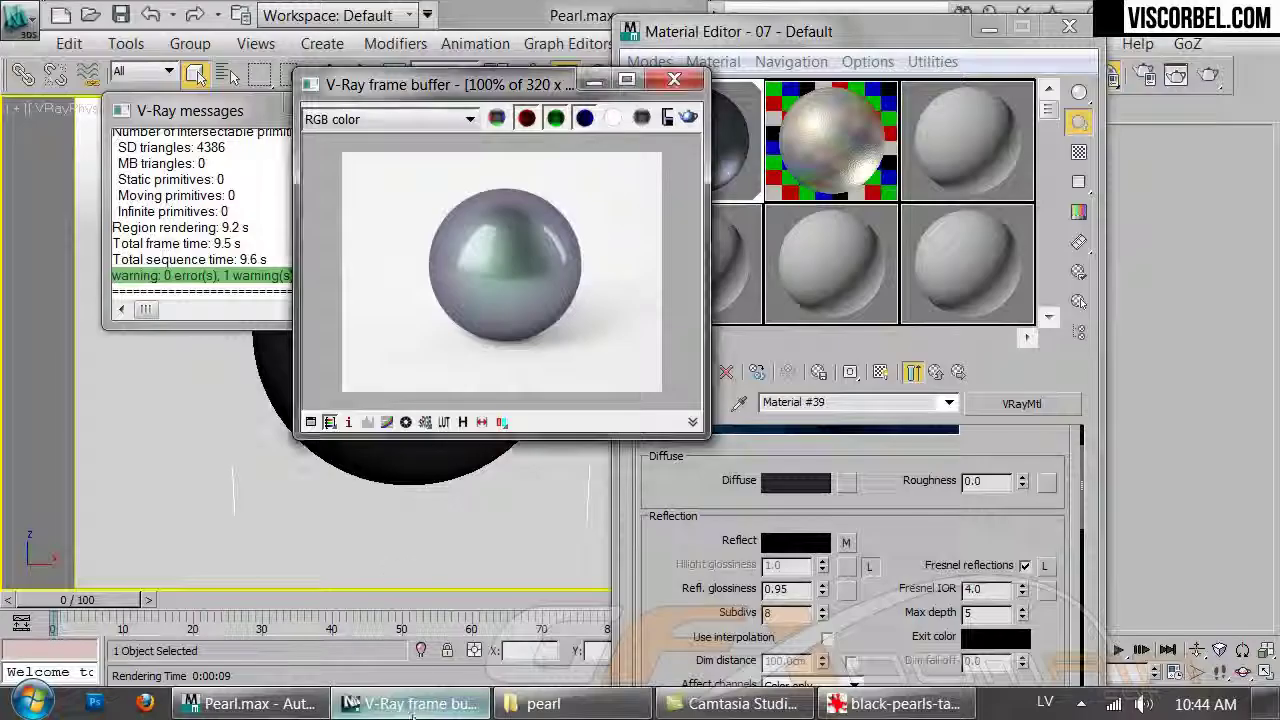
# Assign a Noise map to the Bump slot of the coat 1 material
pyautogui.click(908, 548)
pyautogui.scroll(-10, 860, 580)
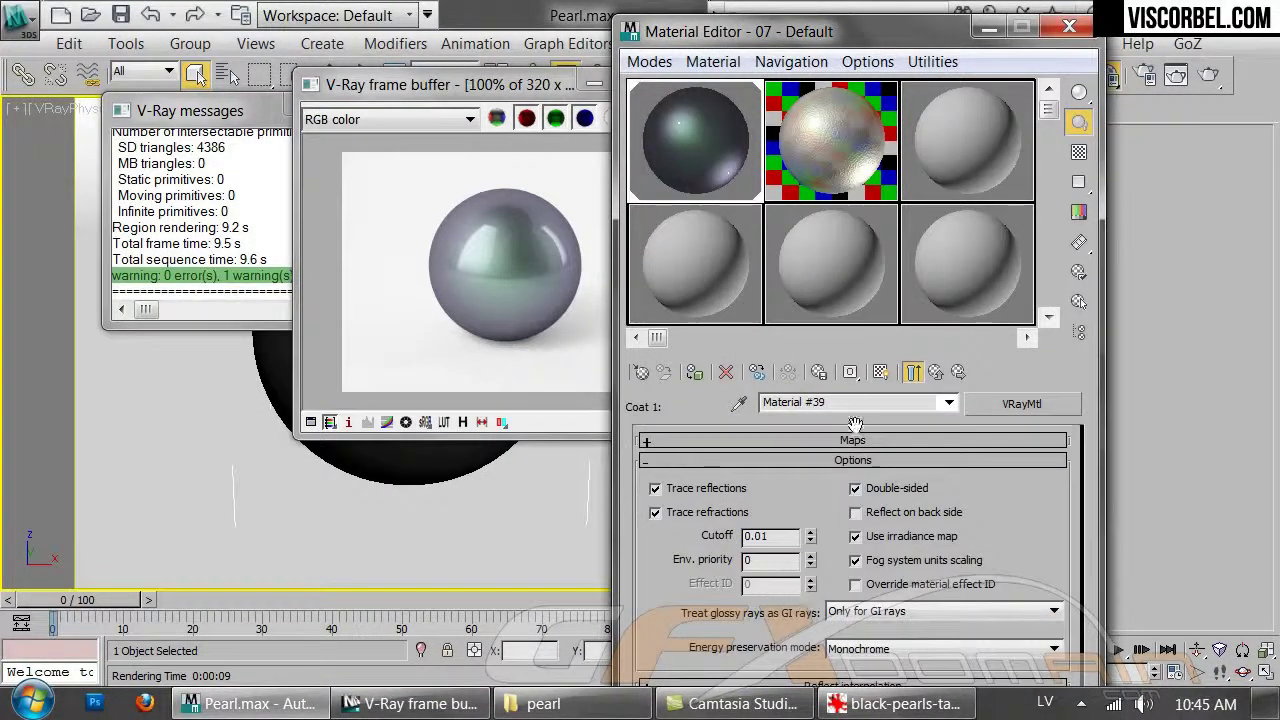
pyautogui.click(845, 461)
pyautogui.click(840, 647)
pyautogui.moveTo(840, 650); pyautogui.dragTo(776, 437)
pyautogui.click(878, 560)
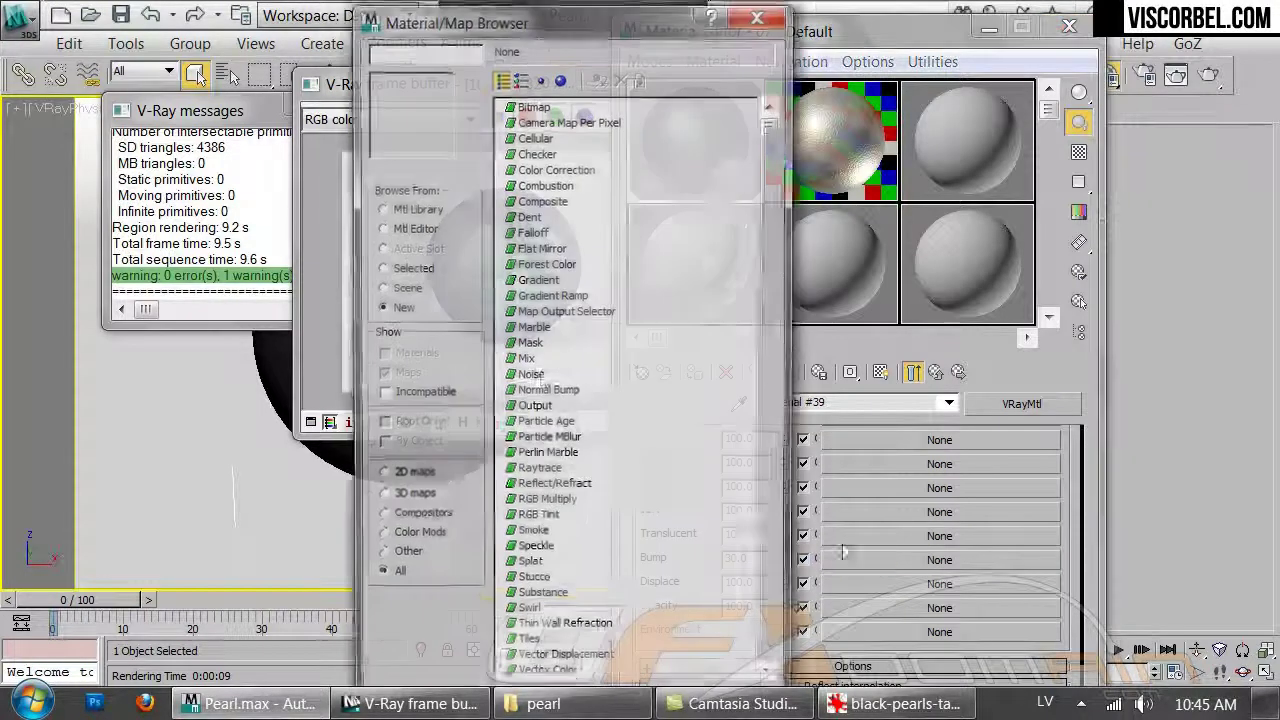
pyautogui.doubleClick(530, 376)
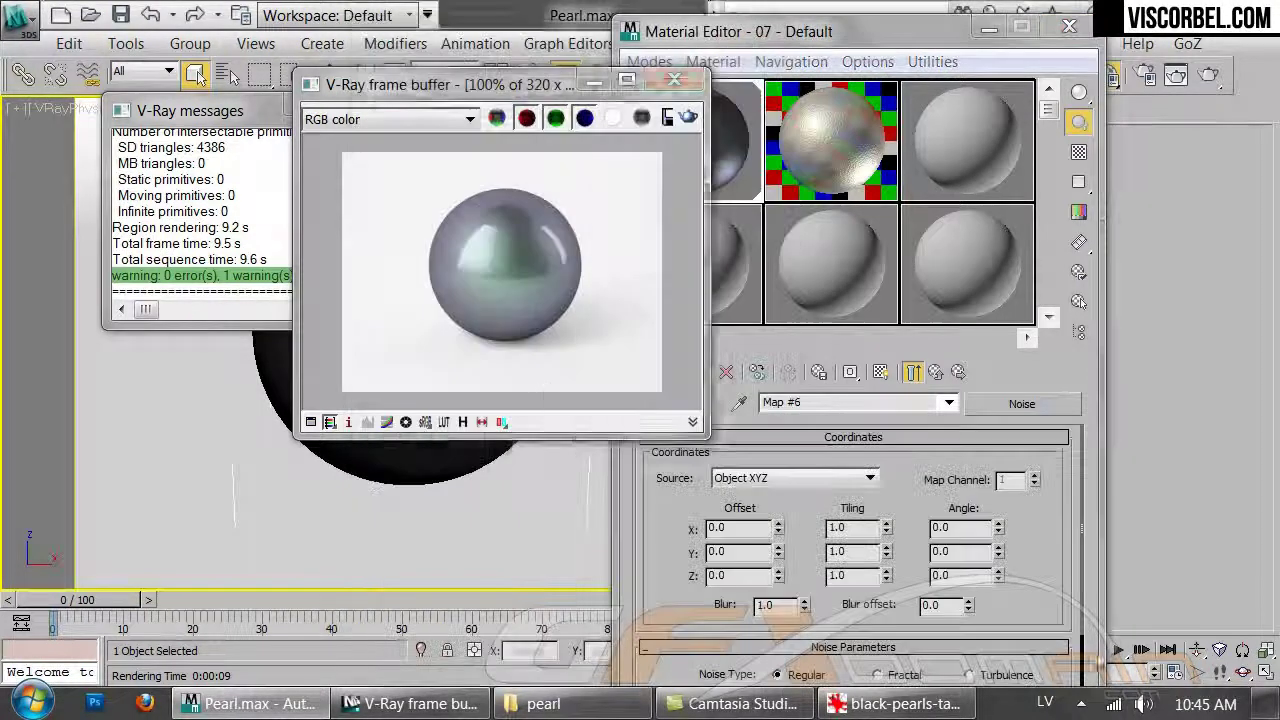
# Set the coat 1 bump noise to Fractal type with a size of 3
pyautogui.moveTo(846, 627); pyautogui.dragTo(902, 494)
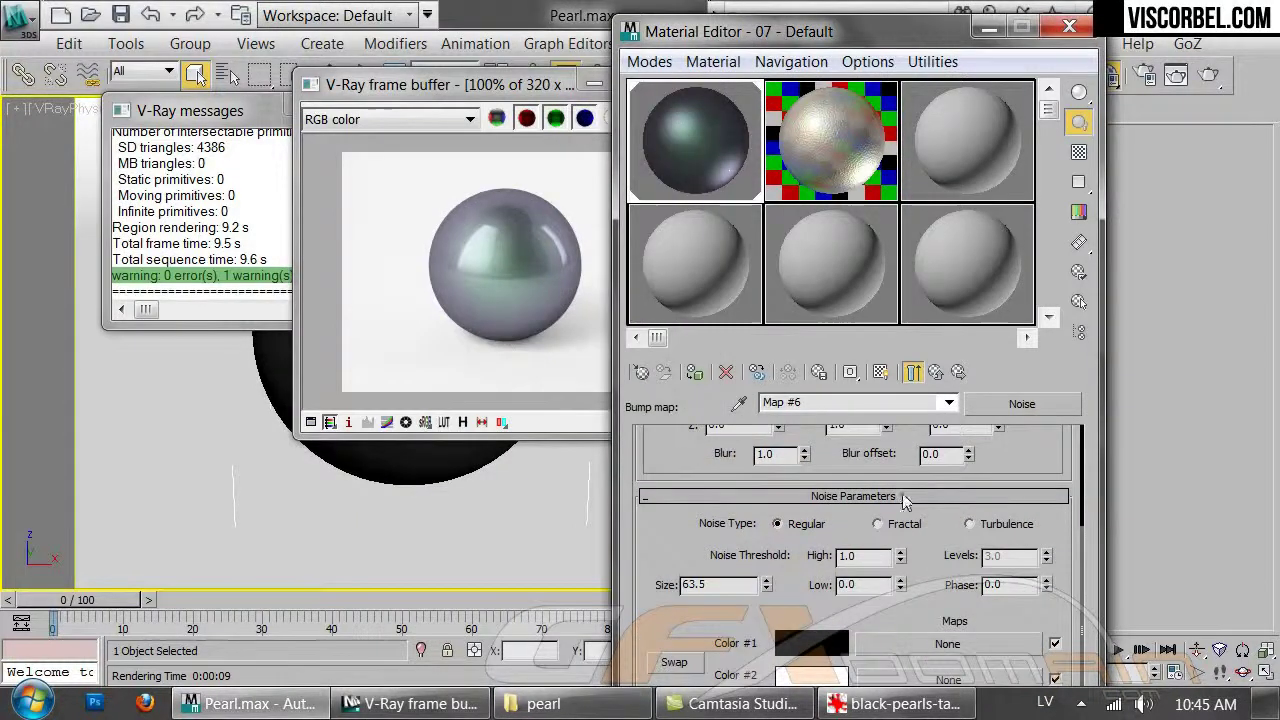
pyautogui.click(904, 528)
pyautogui.doubleClick(724, 587)
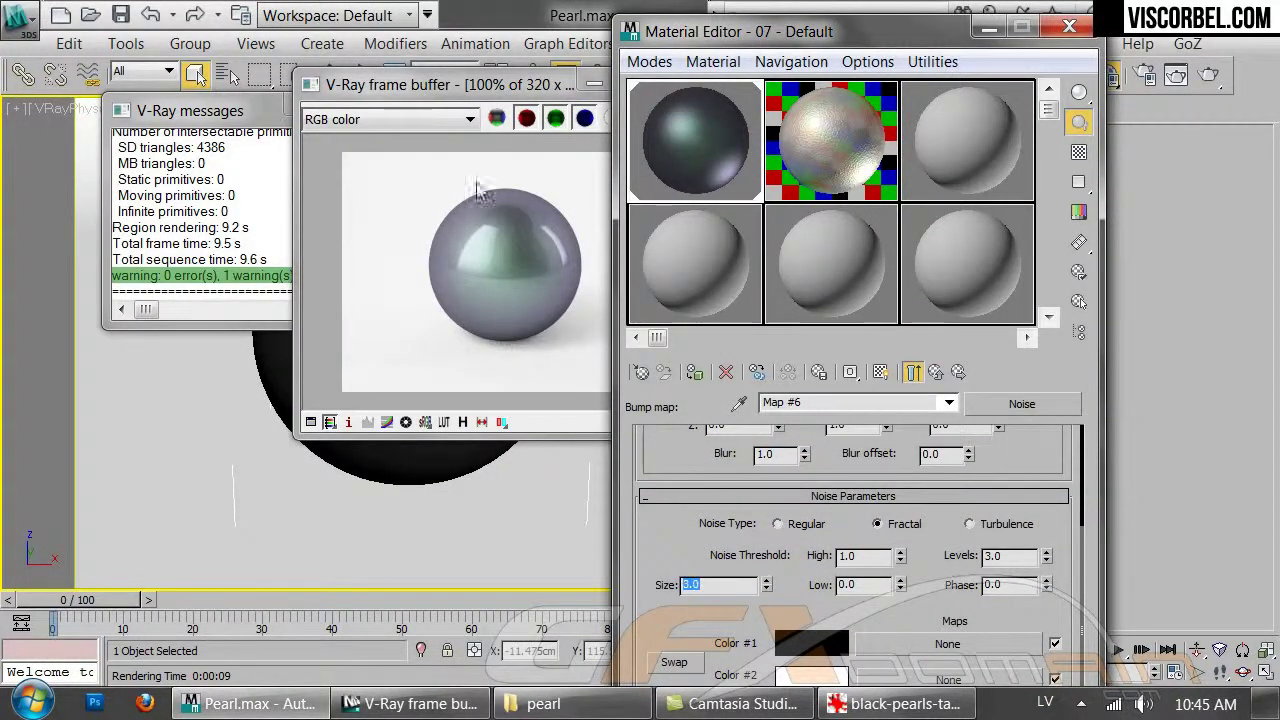
# Set the coat 1 material's bump amount to 2 and re-render the sphere
pyautogui.click(913, 373)
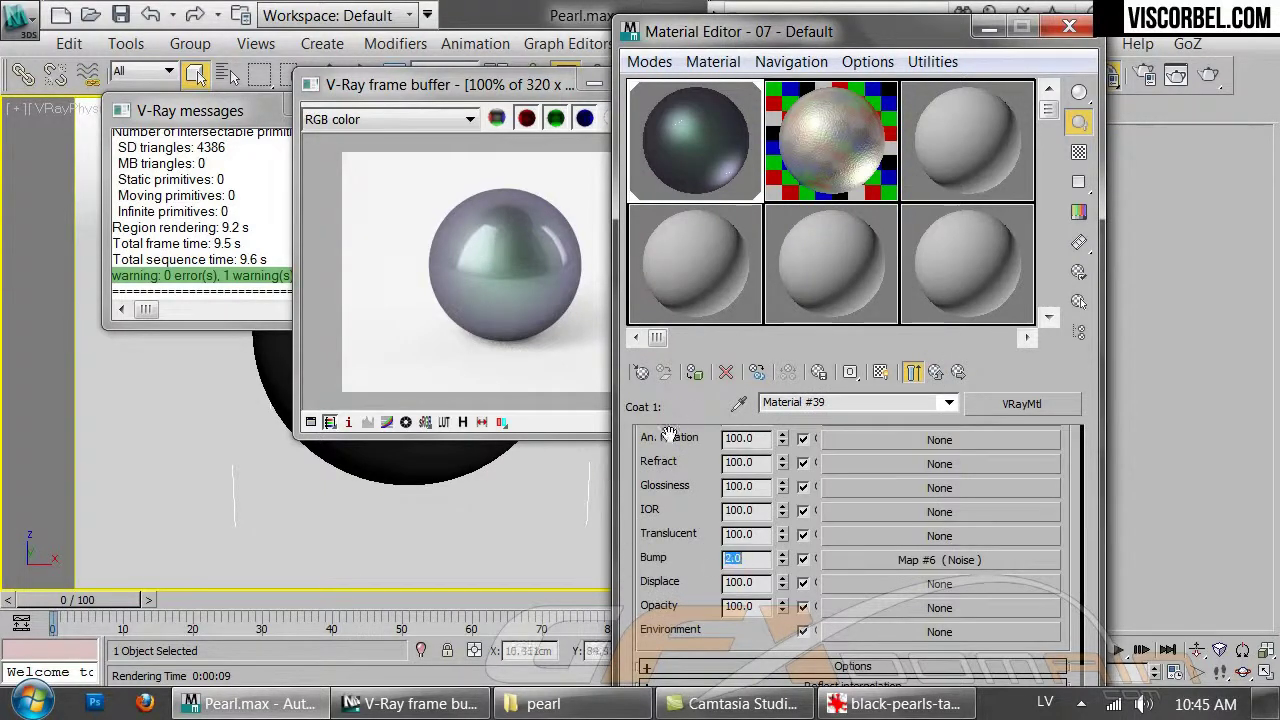
pyautogui.click(476, 323)
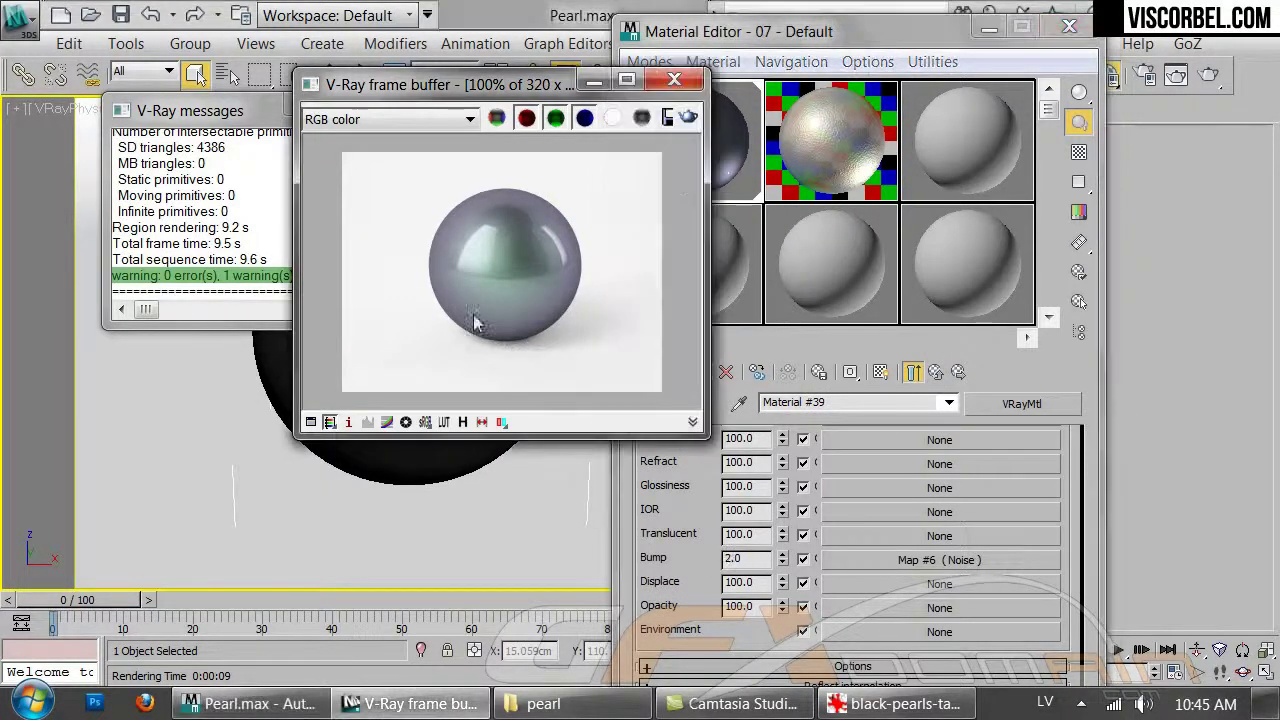
pyautogui.click(688, 117)
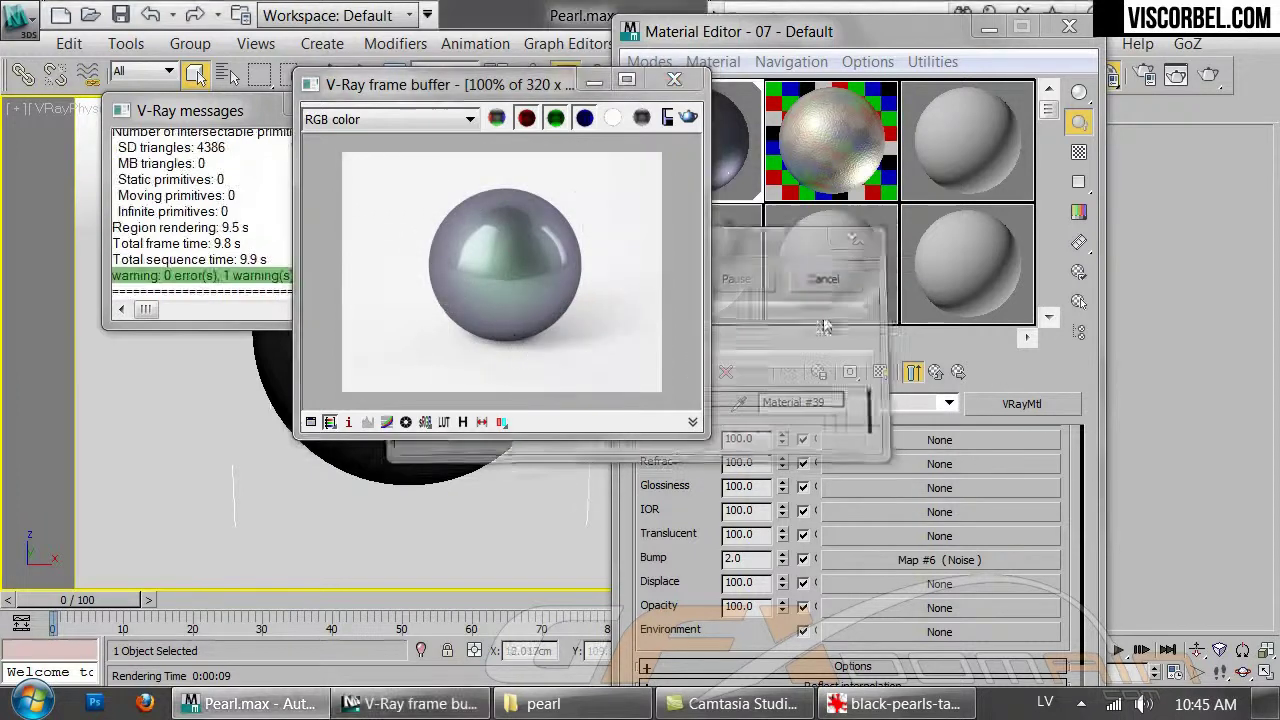
# Reduce the coat 1 bump noise size to 1 and render the sphere again
pyautogui.click(940, 560)
pyautogui.scroll(-5, 731, 567)
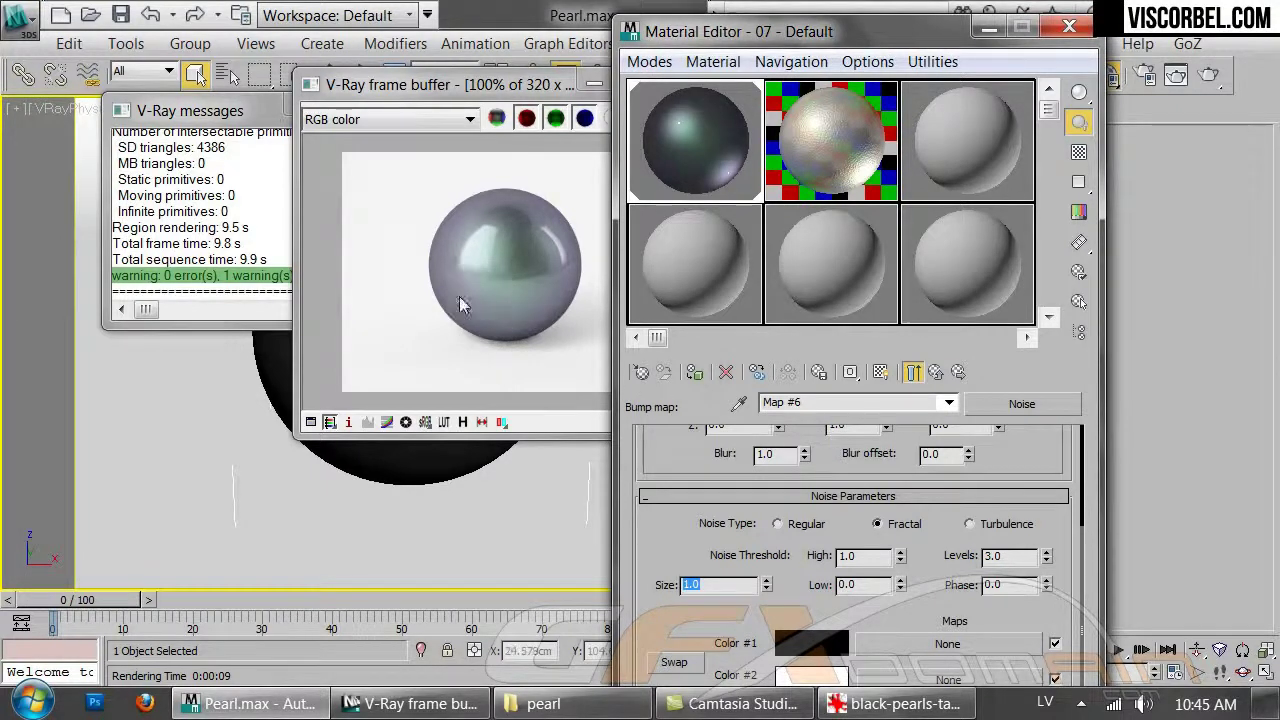
pyautogui.click(500, 328)
pyautogui.click(682, 116)
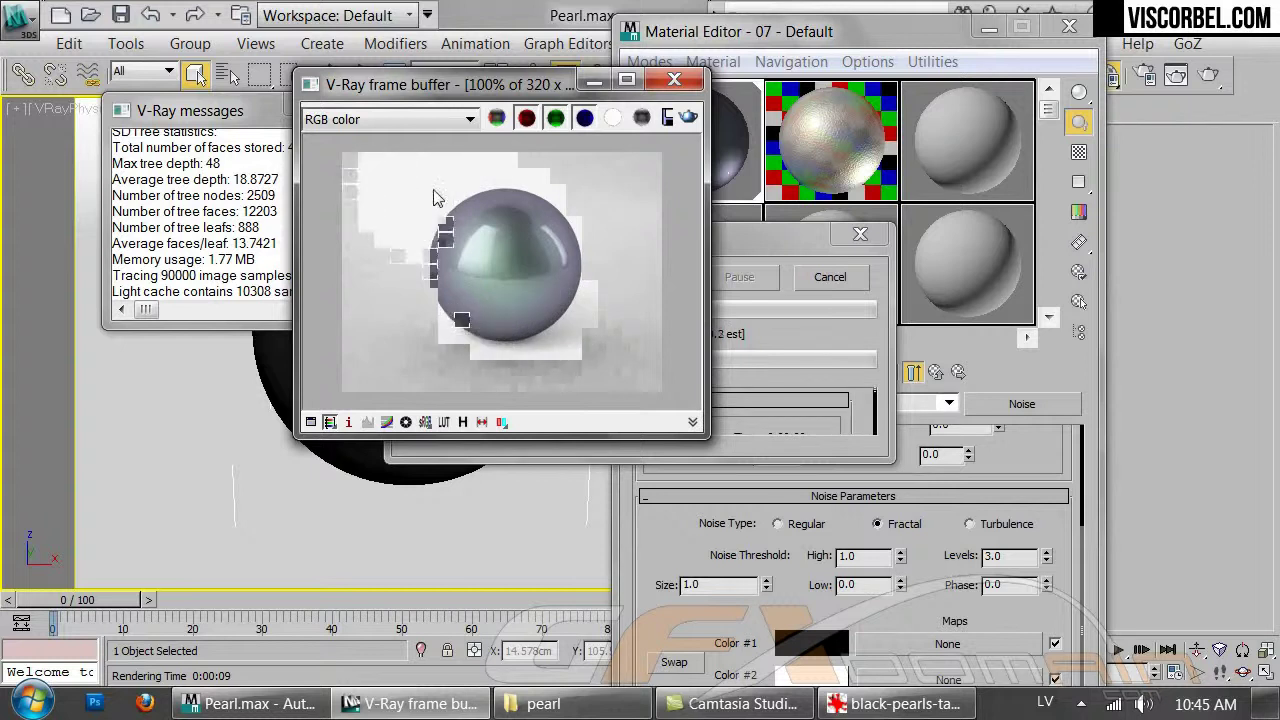
# Assign a Noise map to the Bump slot of the blend's base material
pyautogui.click(937, 373)
pyautogui.click(937, 373)
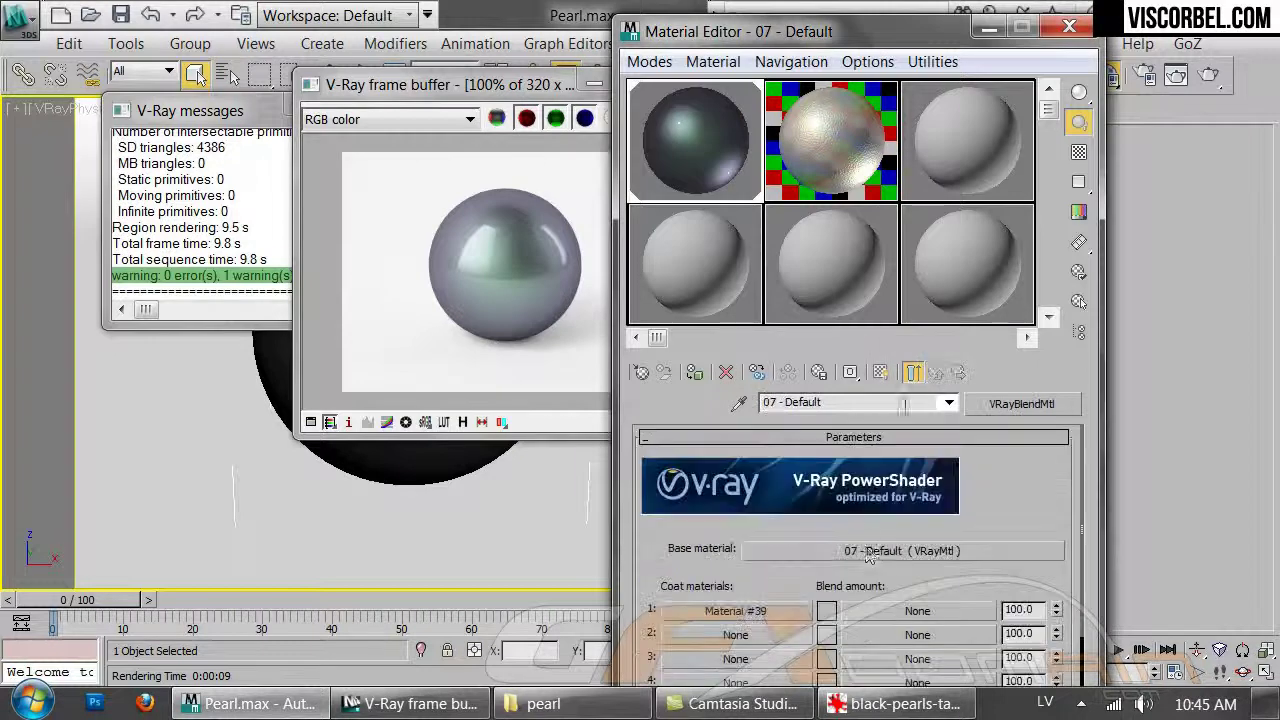
pyautogui.click(880, 600)
pyautogui.scroll(-5, 806, 570)
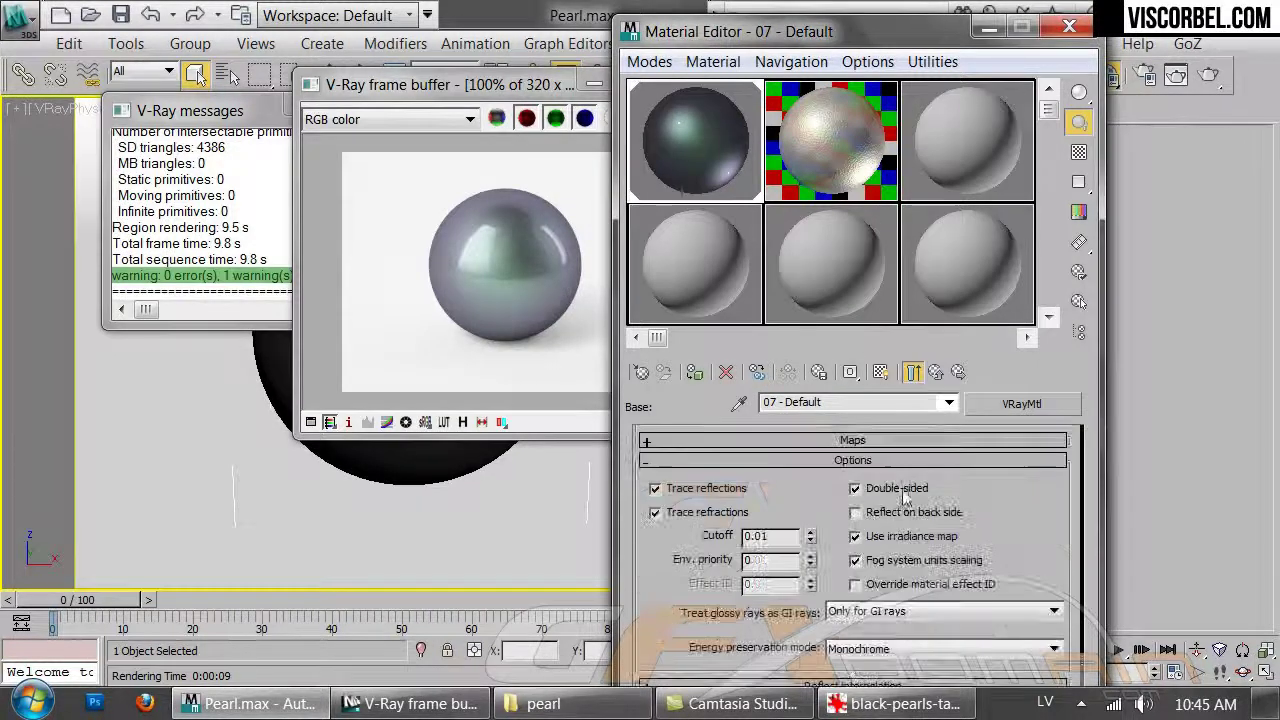
pyautogui.click(779, 441)
pyautogui.scroll(-3, 695, 420)
pyautogui.click(873, 583)
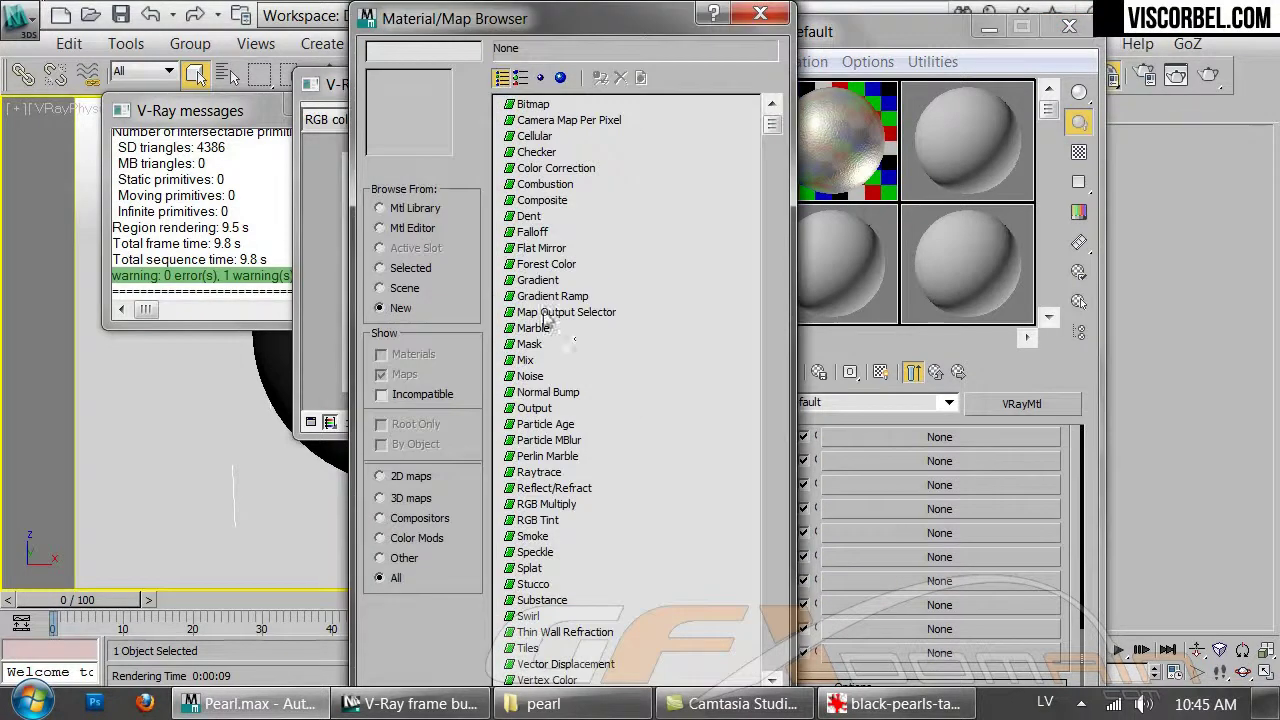
pyautogui.doubleClick(527, 377)
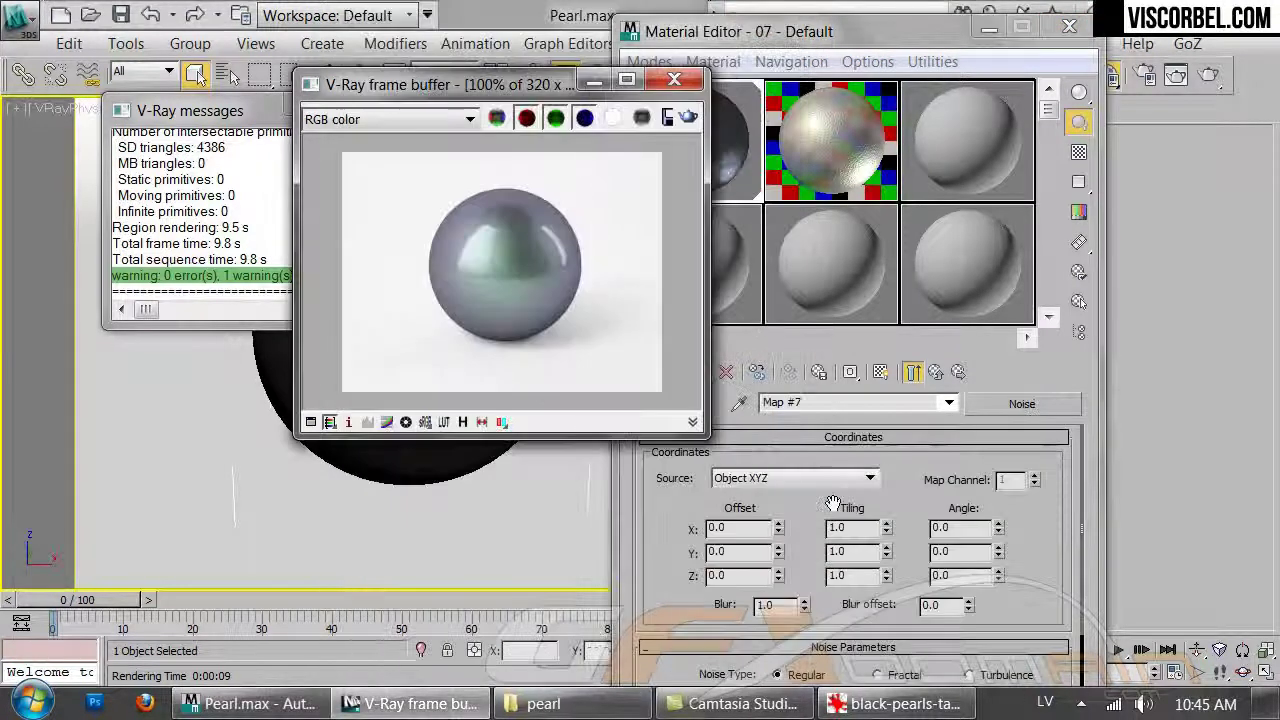
# Set the base material's bump noise to Fractal type with a size of 10
pyautogui.scroll(-3, 893, 568)
pyautogui.doubleClick(719, 639)
pyautogui.write('10')
pyautogui.press('Return')
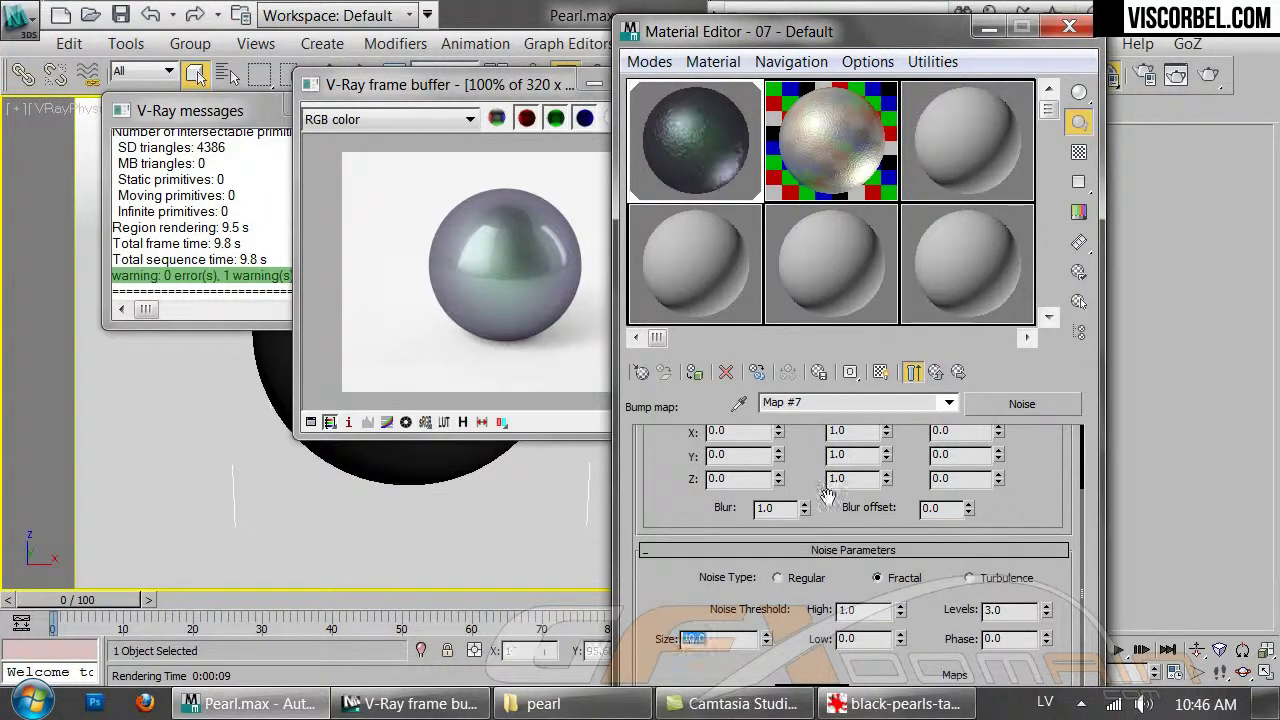
# Set the base material's bump amount to 2 and re-render the sphere
pyautogui.click(938, 372)
pyautogui.doubleClick(740, 579)
pyautogui.write('3')
pyautogui.press('Return')
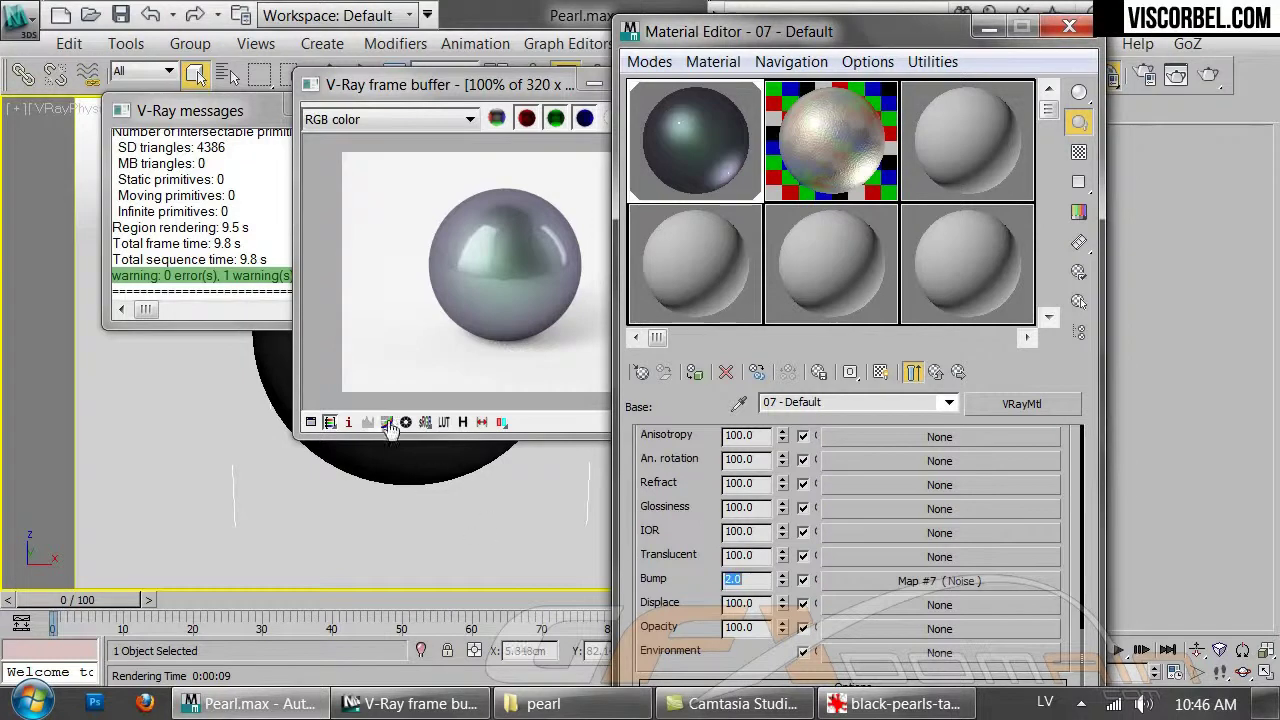
pyautogui.click(470, 262)
pyautogui.click(690, 117)
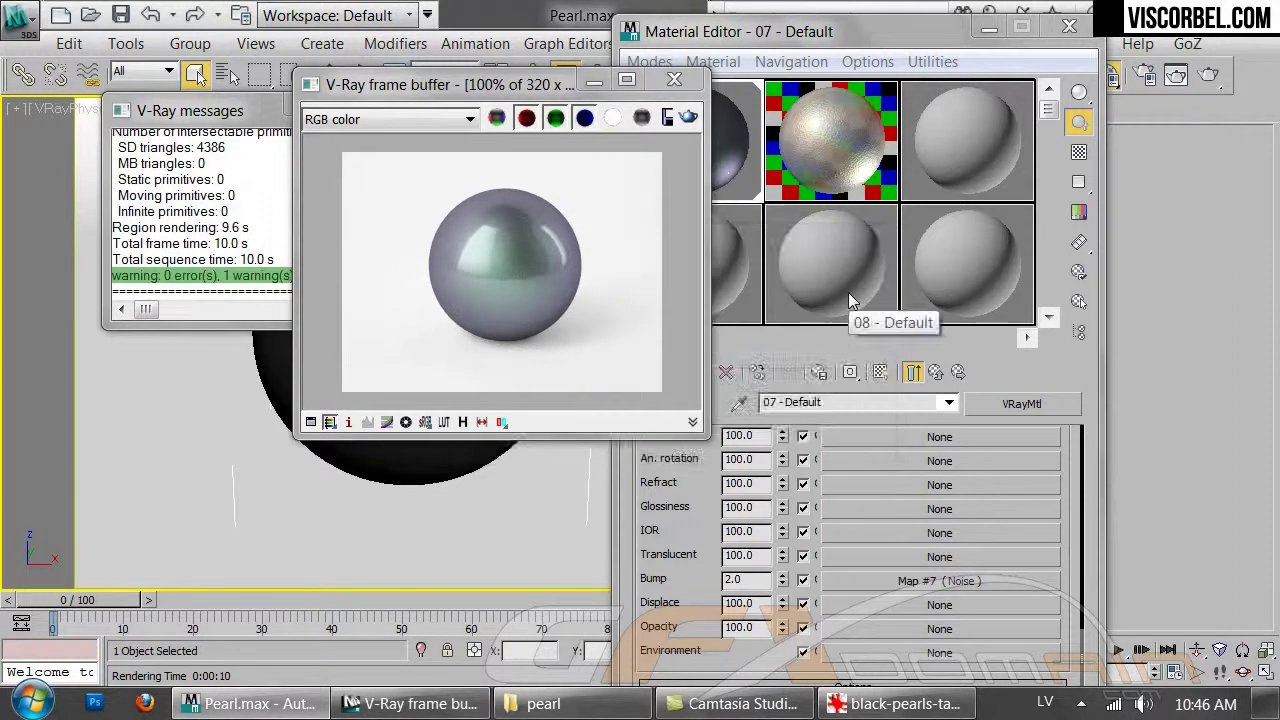
# Compare the rendered sphere with the turtle pendant black pearl reference photo
pyautogui.click(905, 704)
pyautogui.click(905, 704)
pyautogui.click(926, 711)
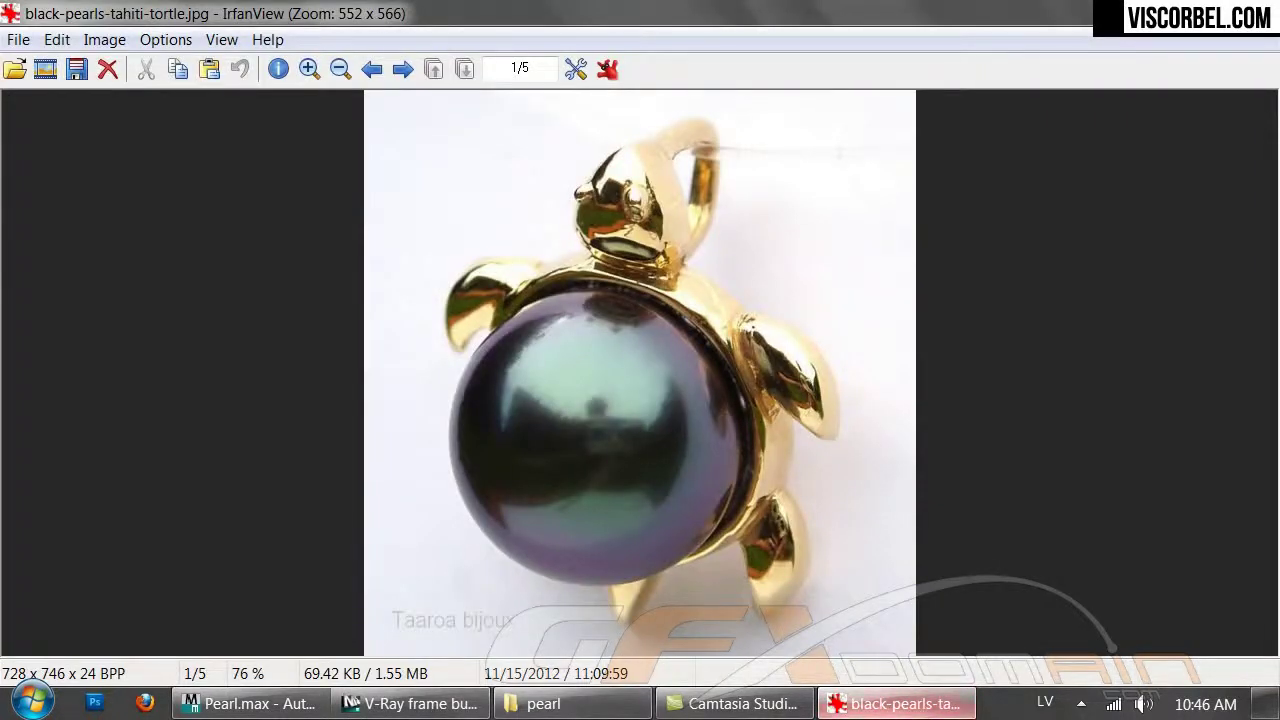
pyautogui.click(897, 708)
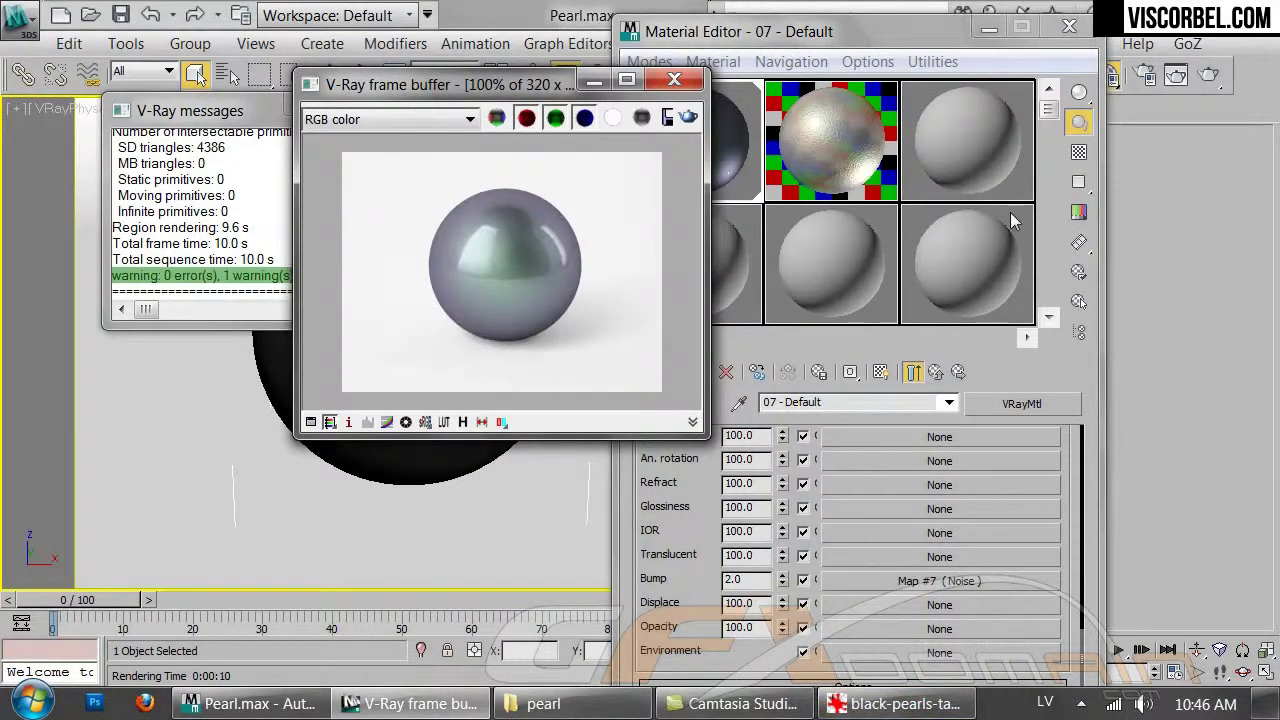
pyautogui.click(897, 704)
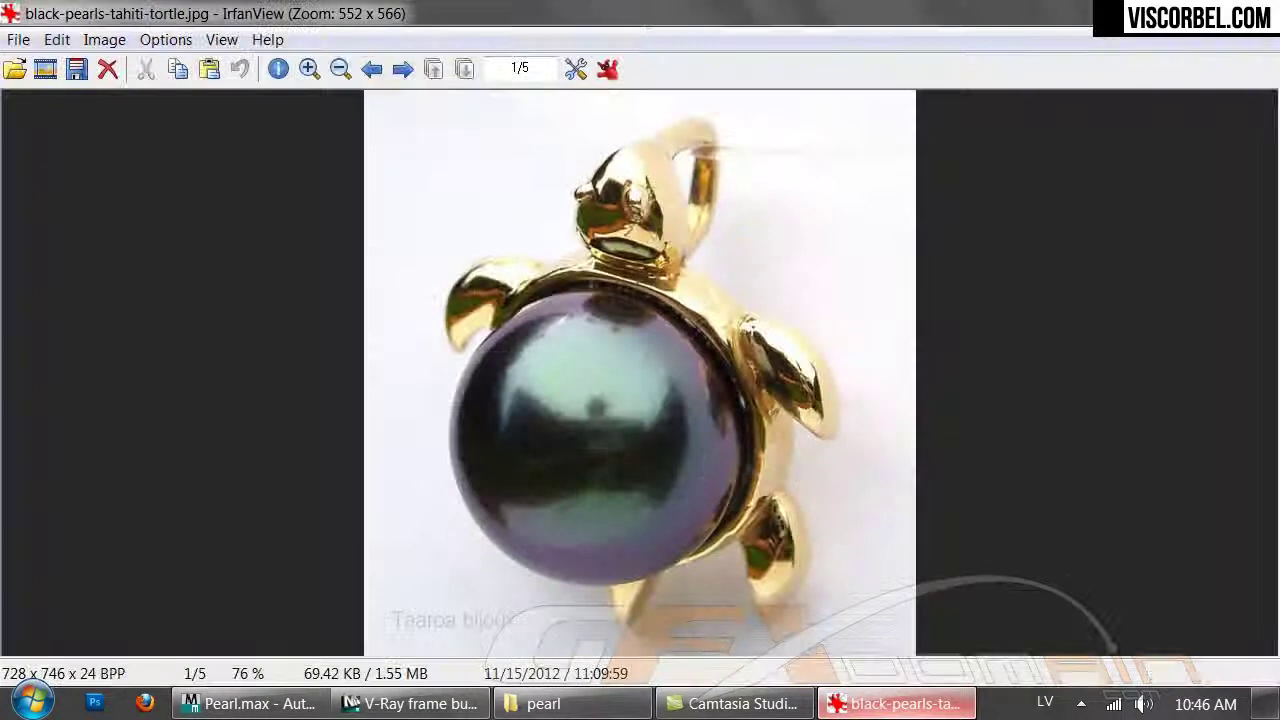
pyautogui.click(897, 704)
# Darken the side color of the base material's reflection Falloff map and re-render the sphere
pyautogui.scroll(2, 947, 490)
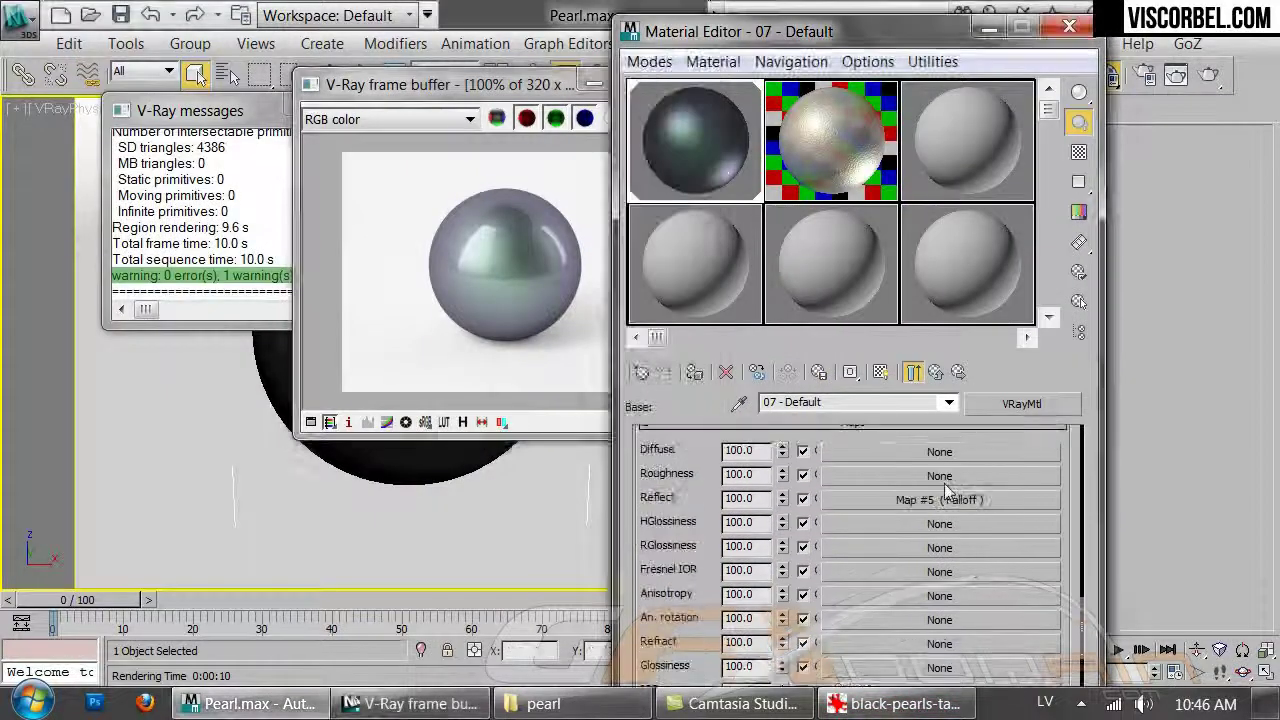
pyautogui.click(943, 499)
pyautogui.click(677, 519)
pyautogui.moveTo(738, 265); pyautogui.dragTo(733, 262)
pyautogui.click(855, 343)
pyautogui.click(614, 246)
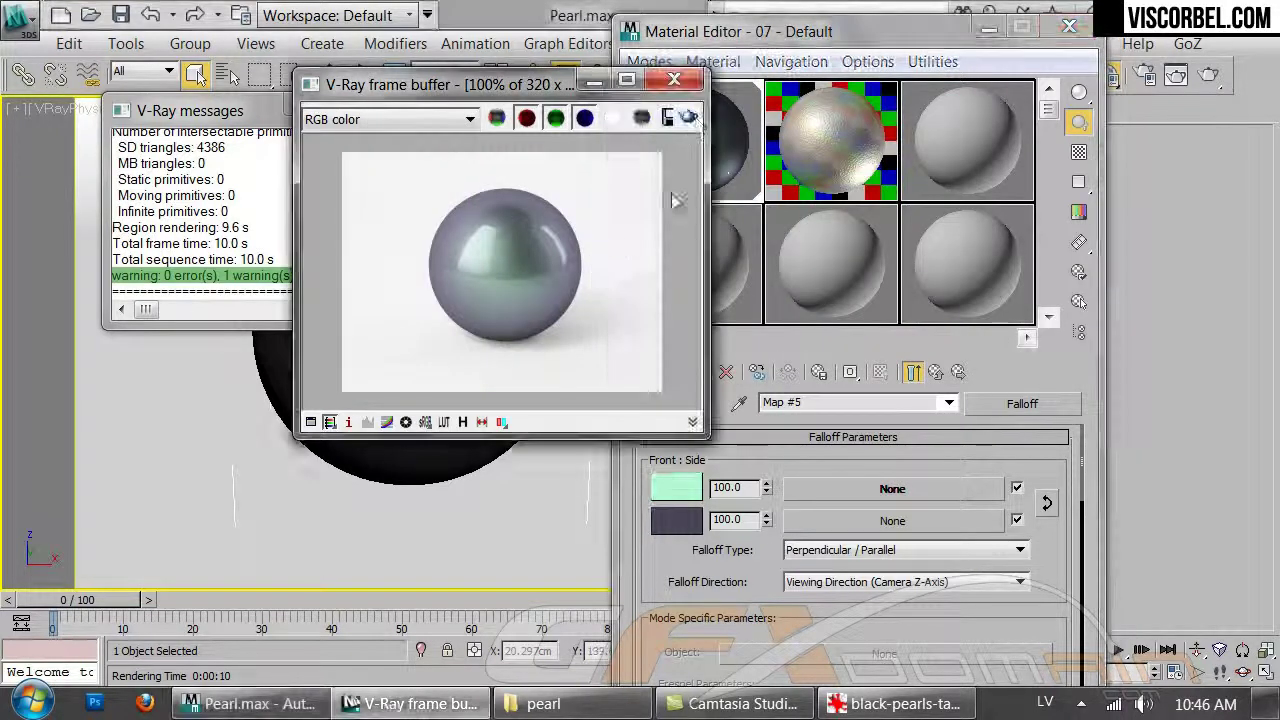
pyautogui.hotkey('shift', 'q')
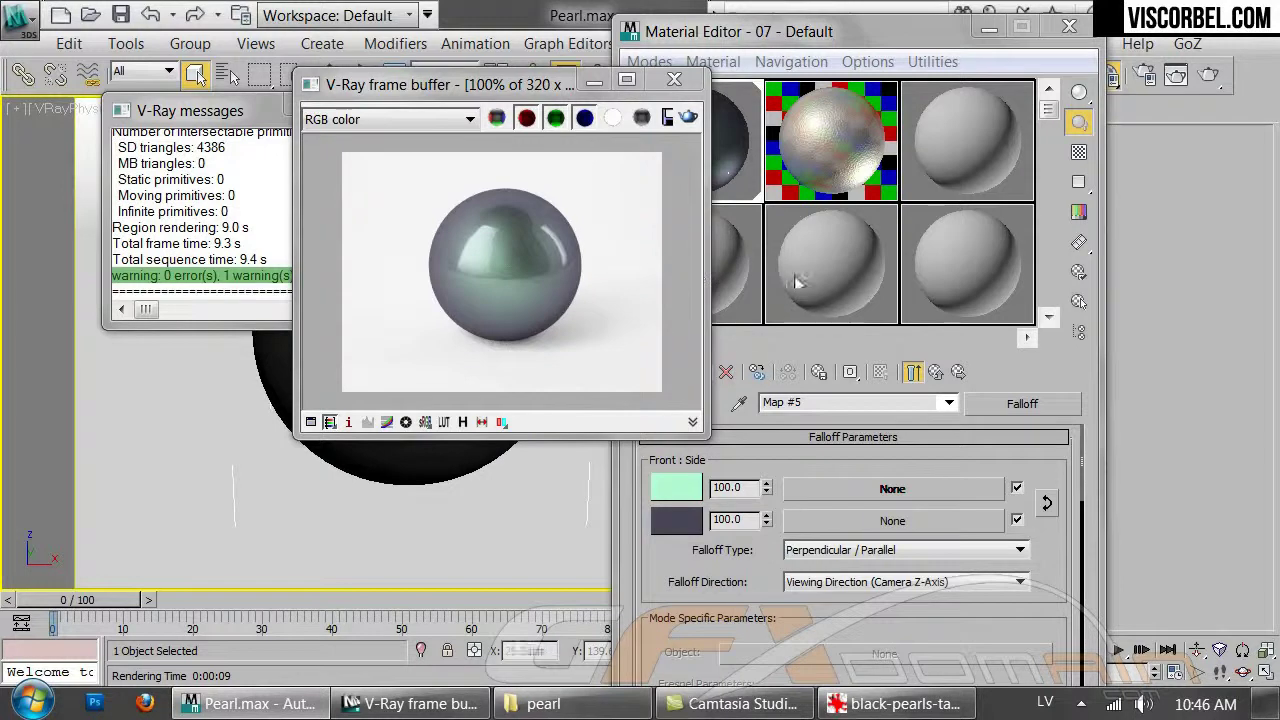
# Rename the top-level VRayBlendMtl material as Pearl_Black
pyautogui.click(843, 403)
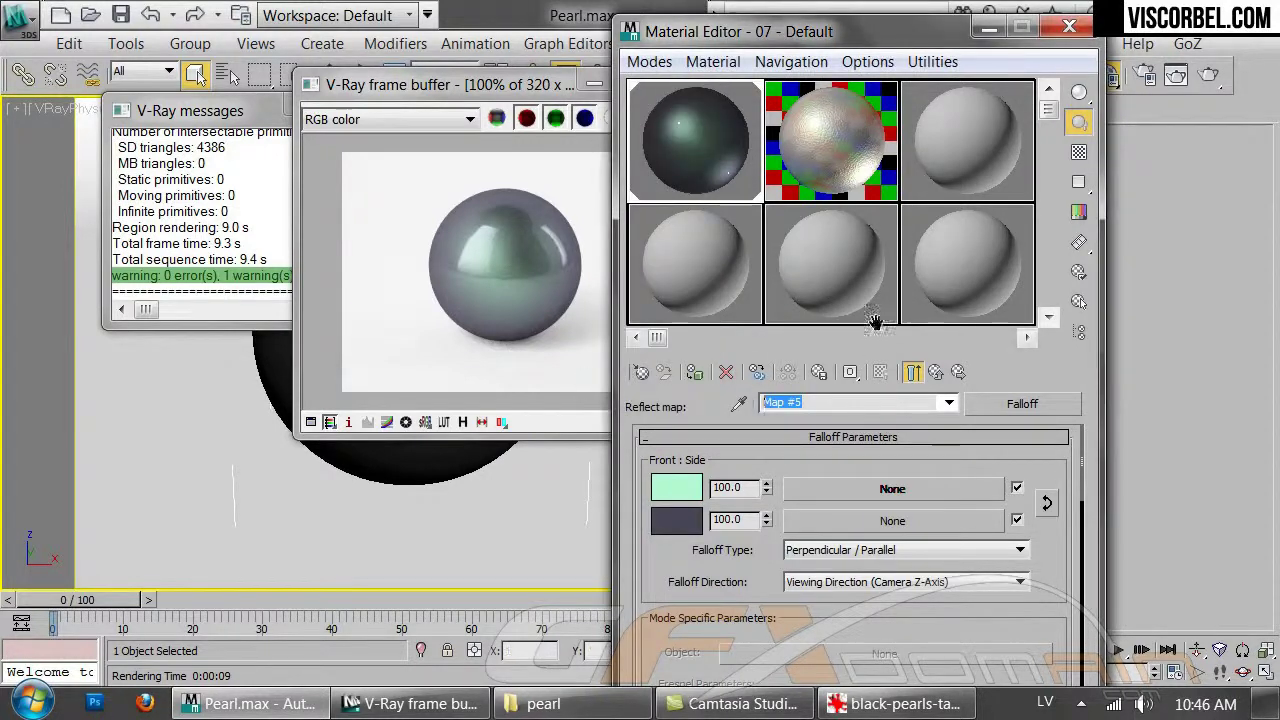
pyautogui.click(930, 371)
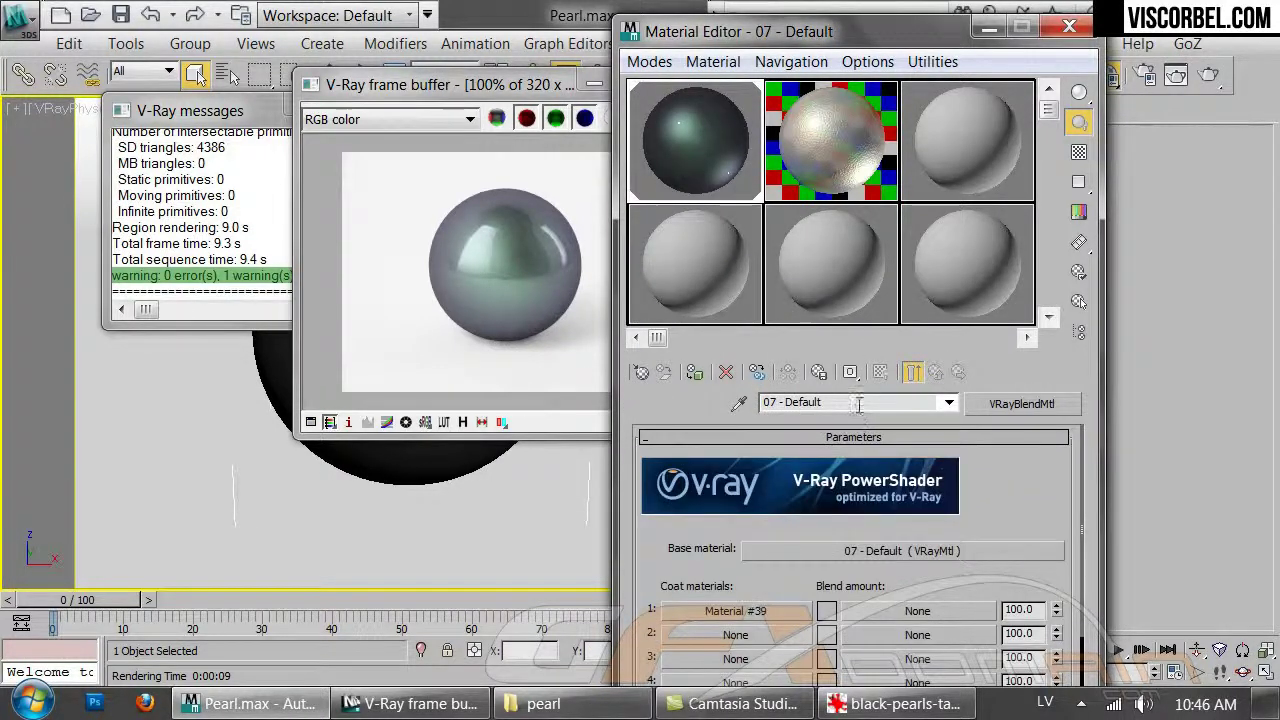
pyautogui.moveTo(858, 403); pyautogui.dragTo(563, 408)
pyautogui.write('B')
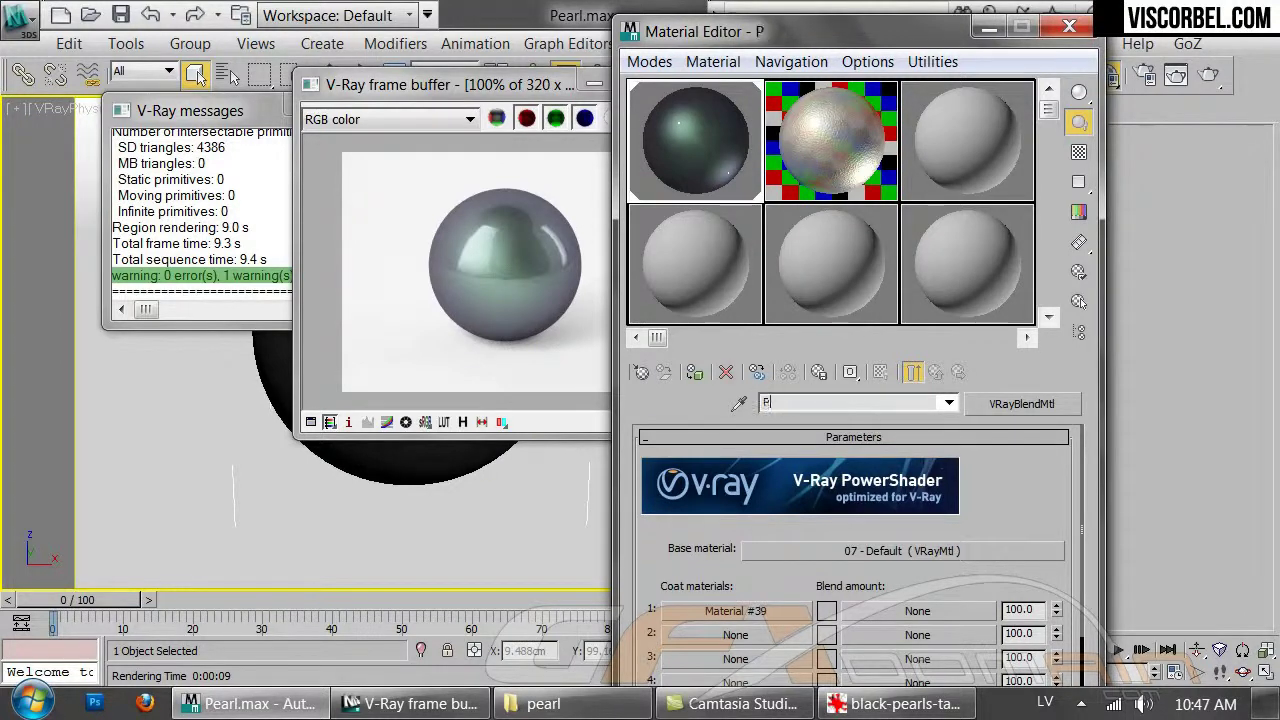
pyautogui.write('earl_Black')
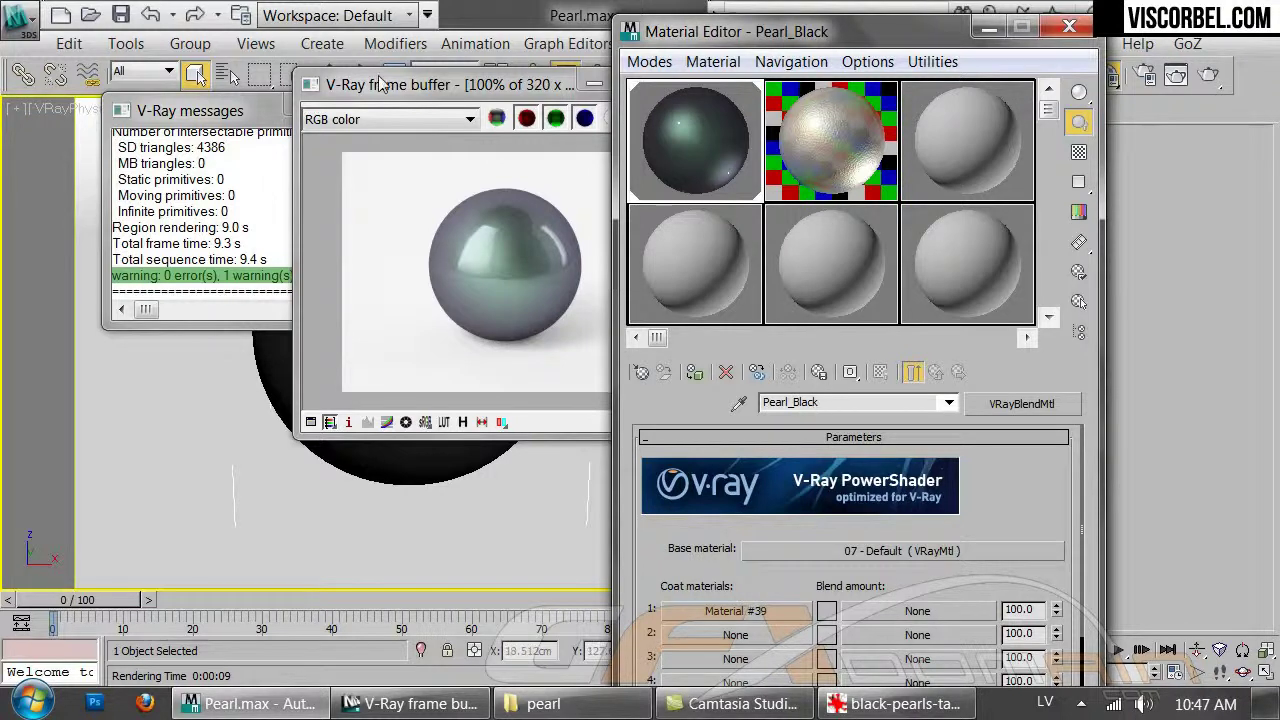
# Close the V-Ray messages and frame buffer windows
pyautogui.click(247, 97)
pyautogui.click(381, 104)
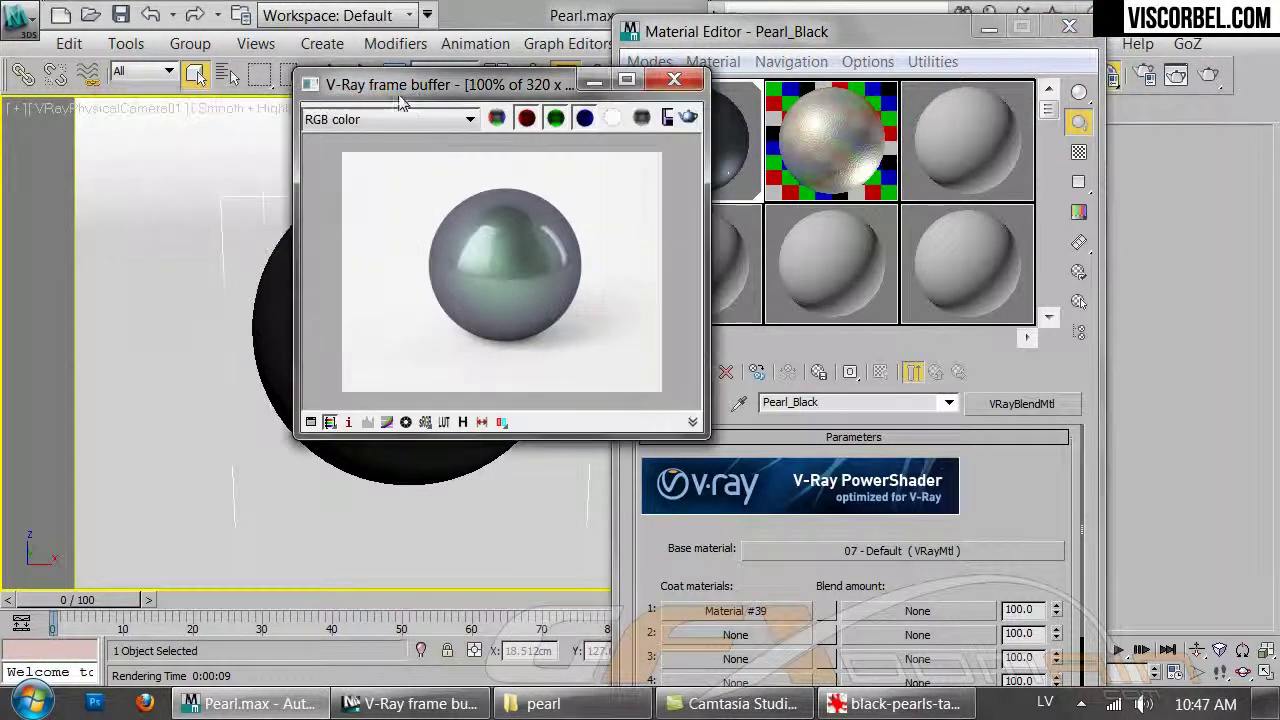
pyautogui.click(688, 84)
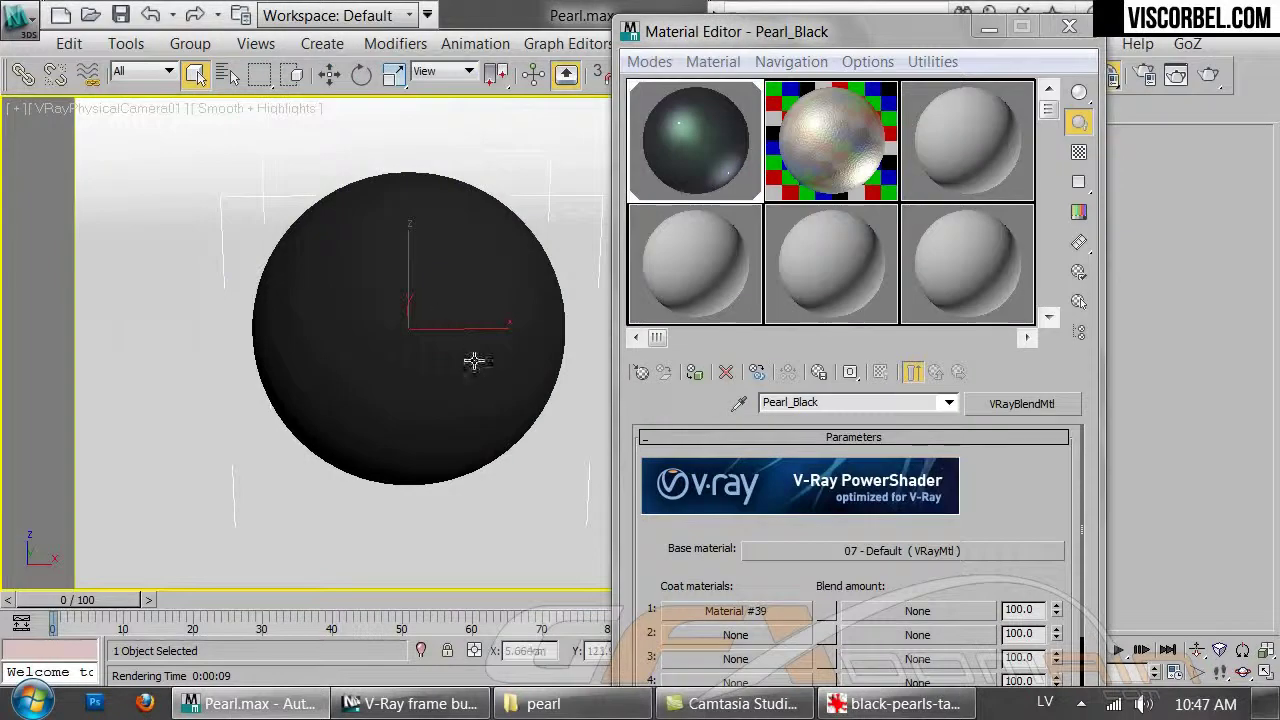
# Review the base material's maps, options and reflection parameters, and check them against the pearl reference photo
pyautogui.click(900, 551)
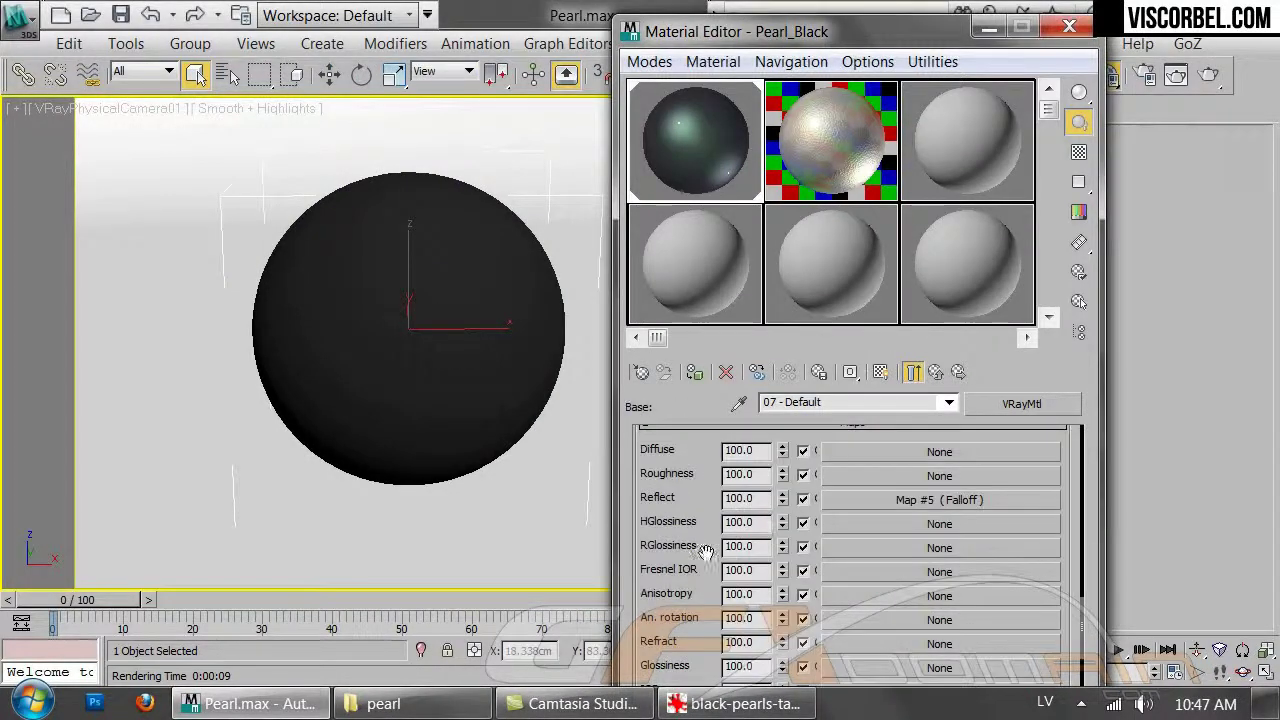
pyautogui.scroll(3, 704, 554)
pyautogui.scroll(-10, 704, 554)
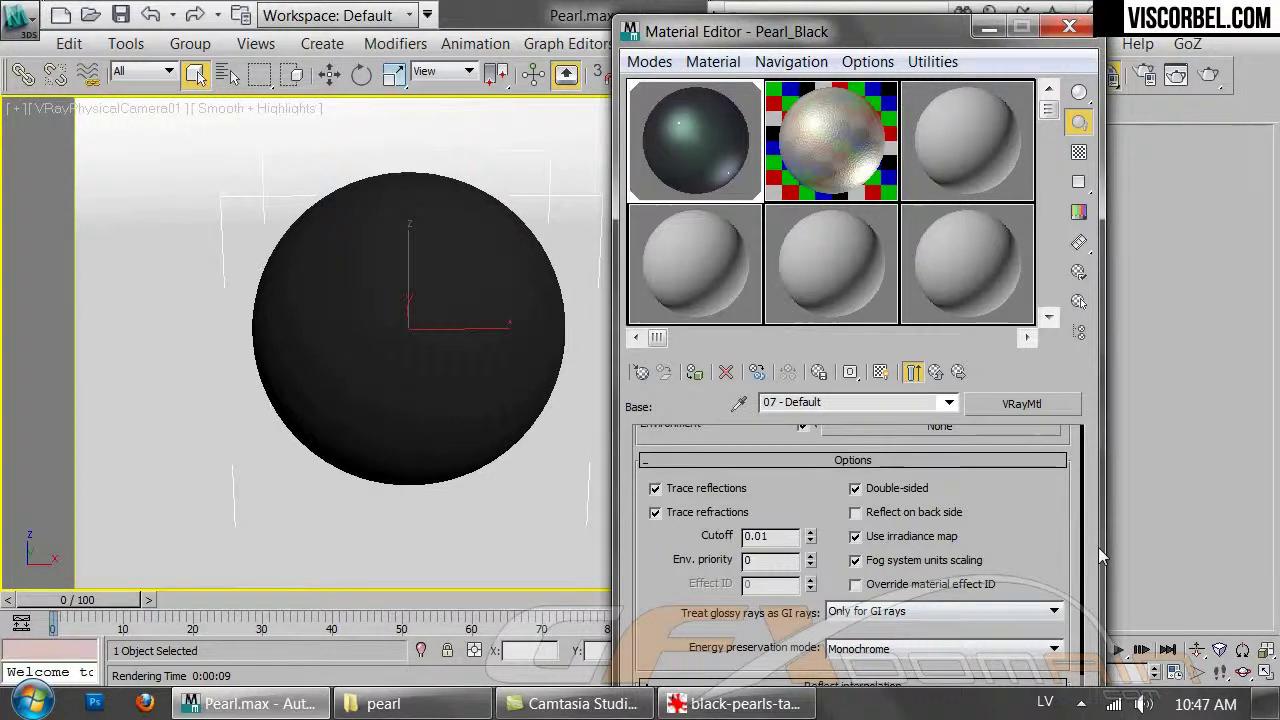
pyautogui.scroll(15, 1064, 494)
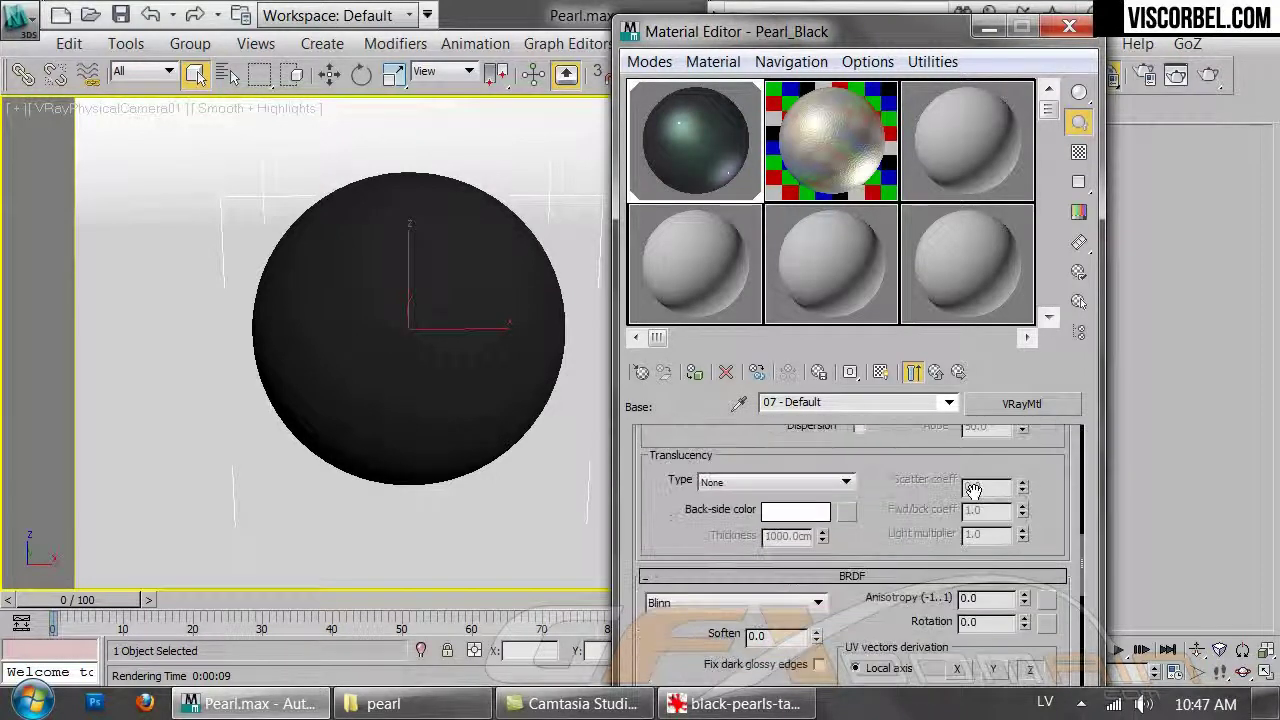
pyautogui.scroll(6, 970, 491)
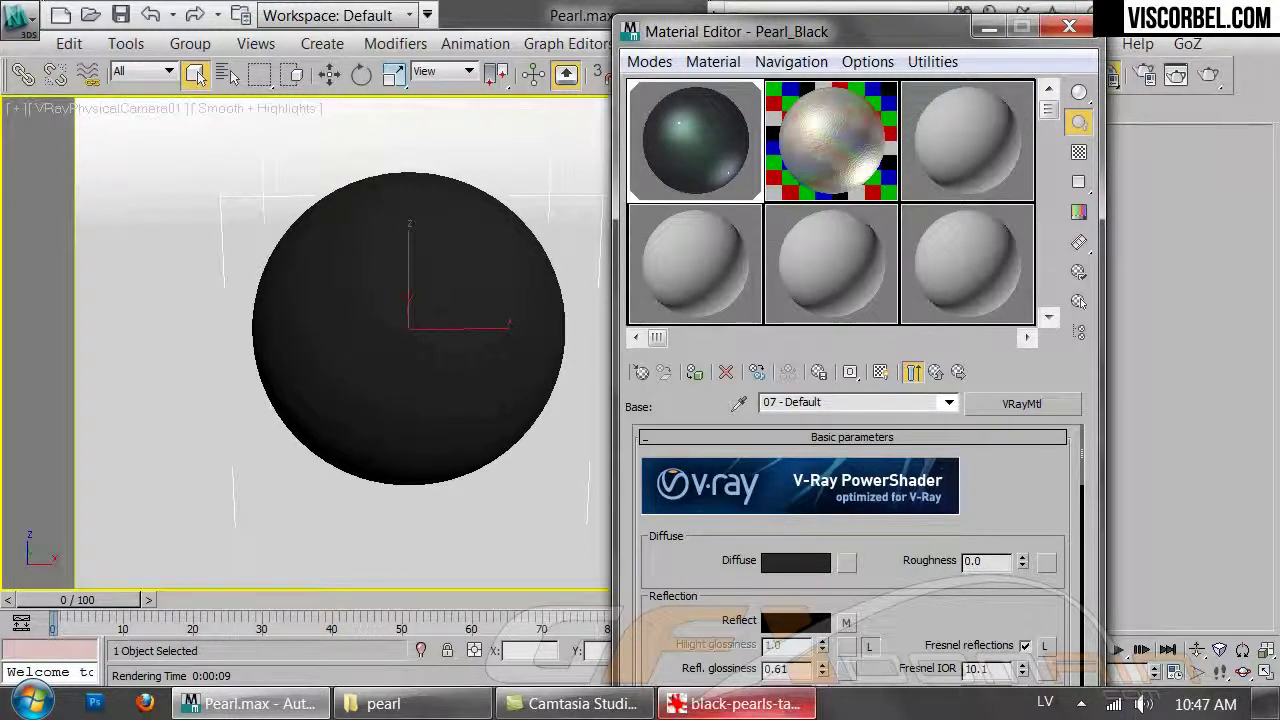
pyautogui.click(740, 704)
pyautogui.click(740, 704)
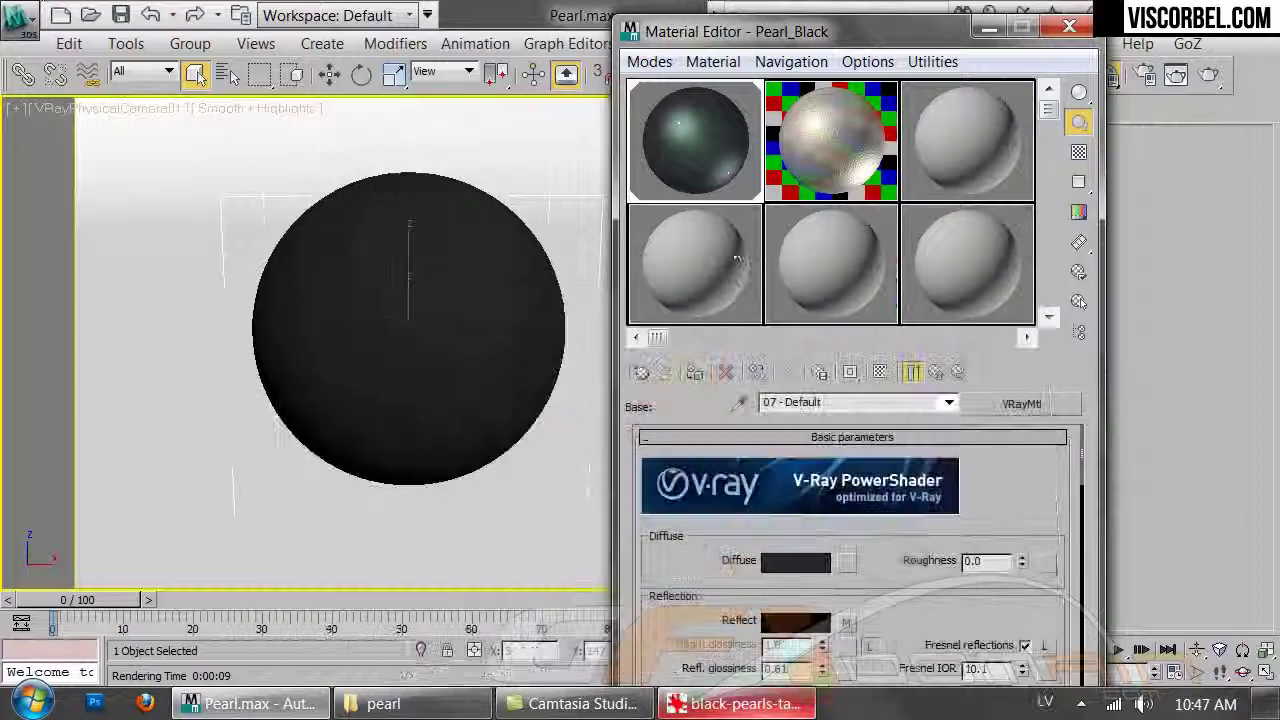